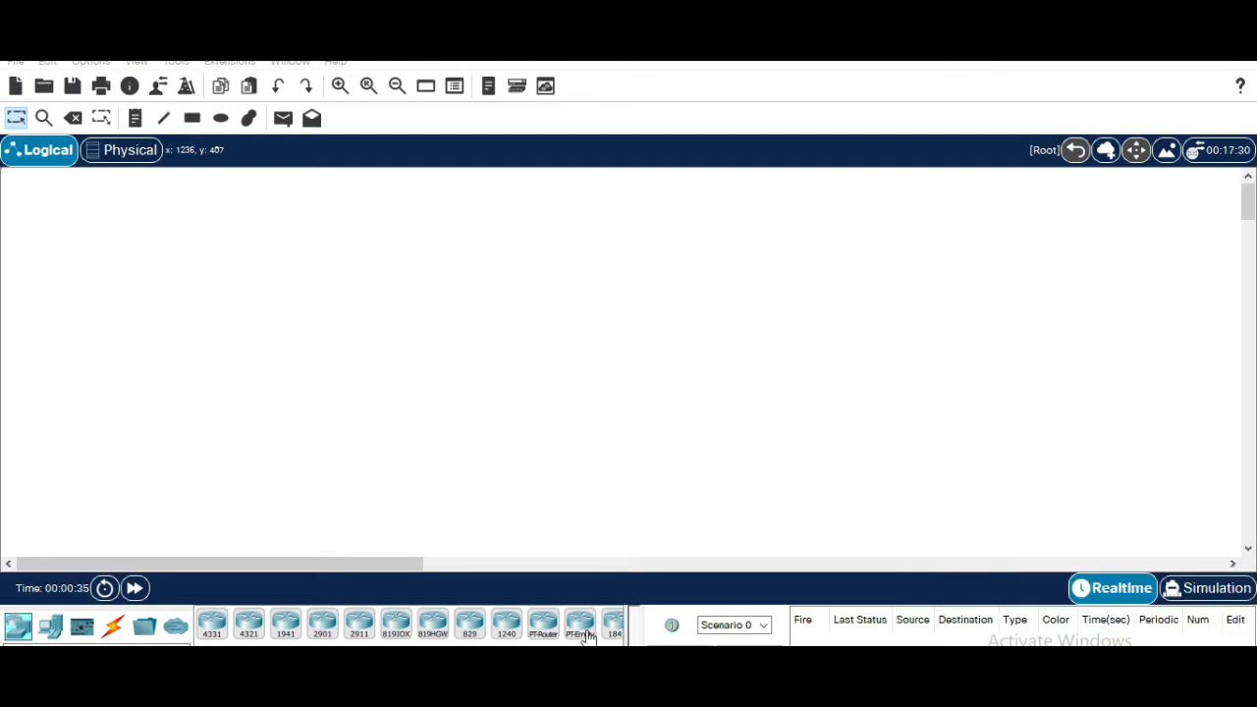
Restore the application window and resize it to span the full screen width
left_click(1192, 51)
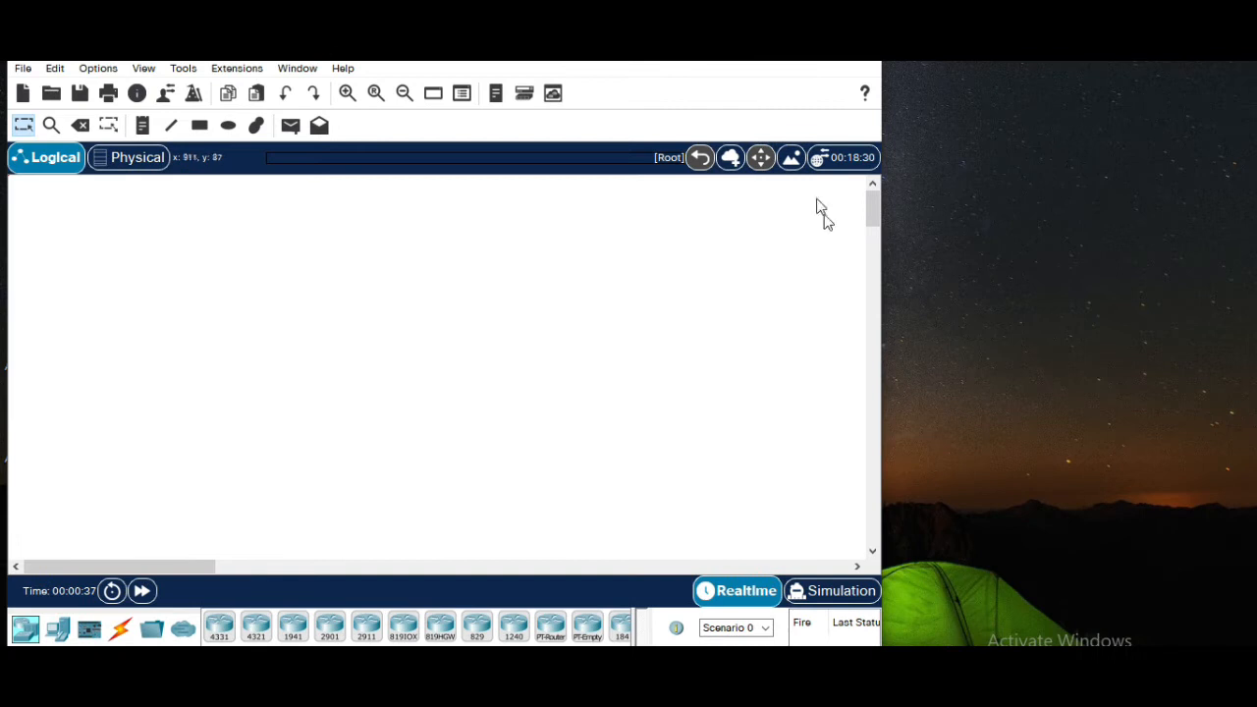
left_click_drag(716, 62, 680, 91)
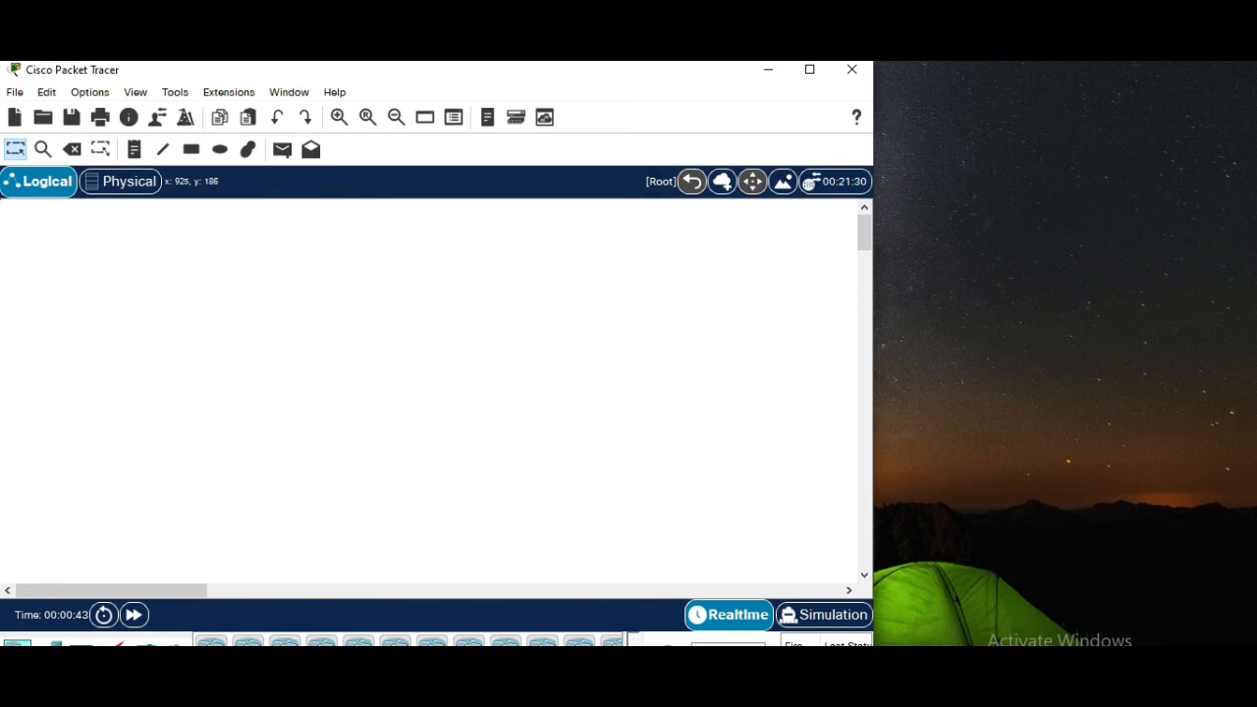
left_click_drag(873, 645, 1255, 648)
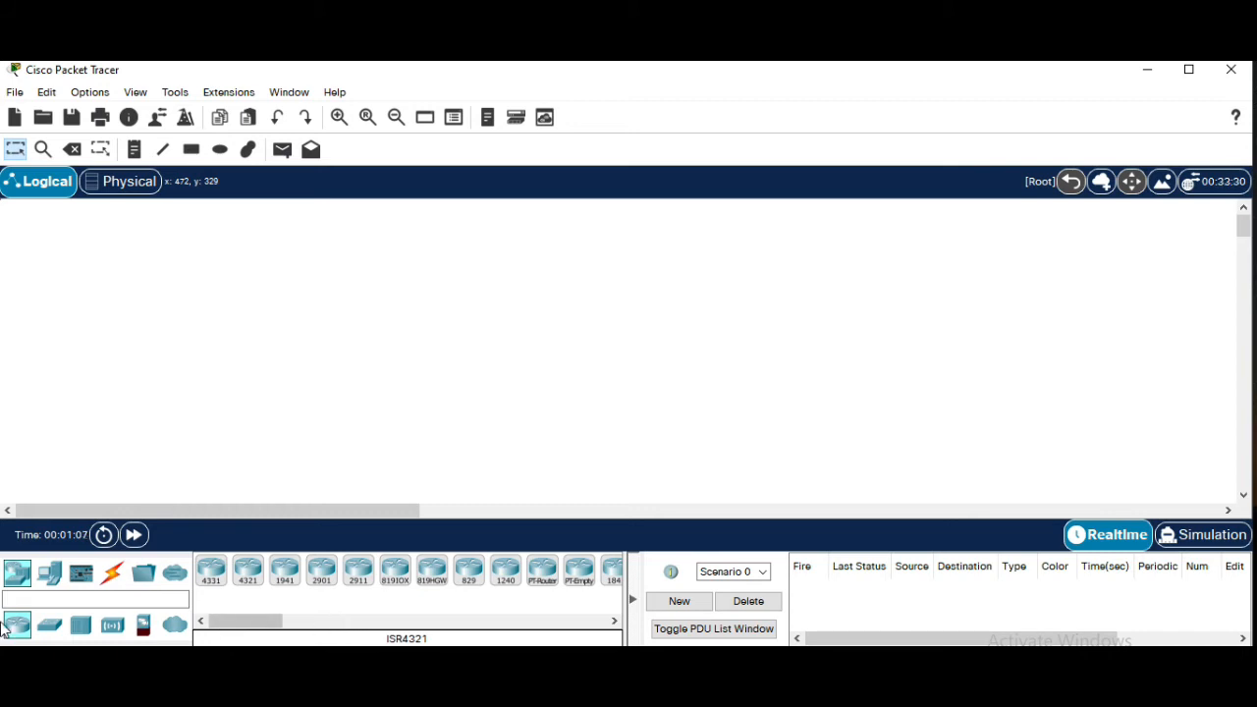
Place two 2950T-24 switches on the workspace, one on each side
left_click(51, 628)
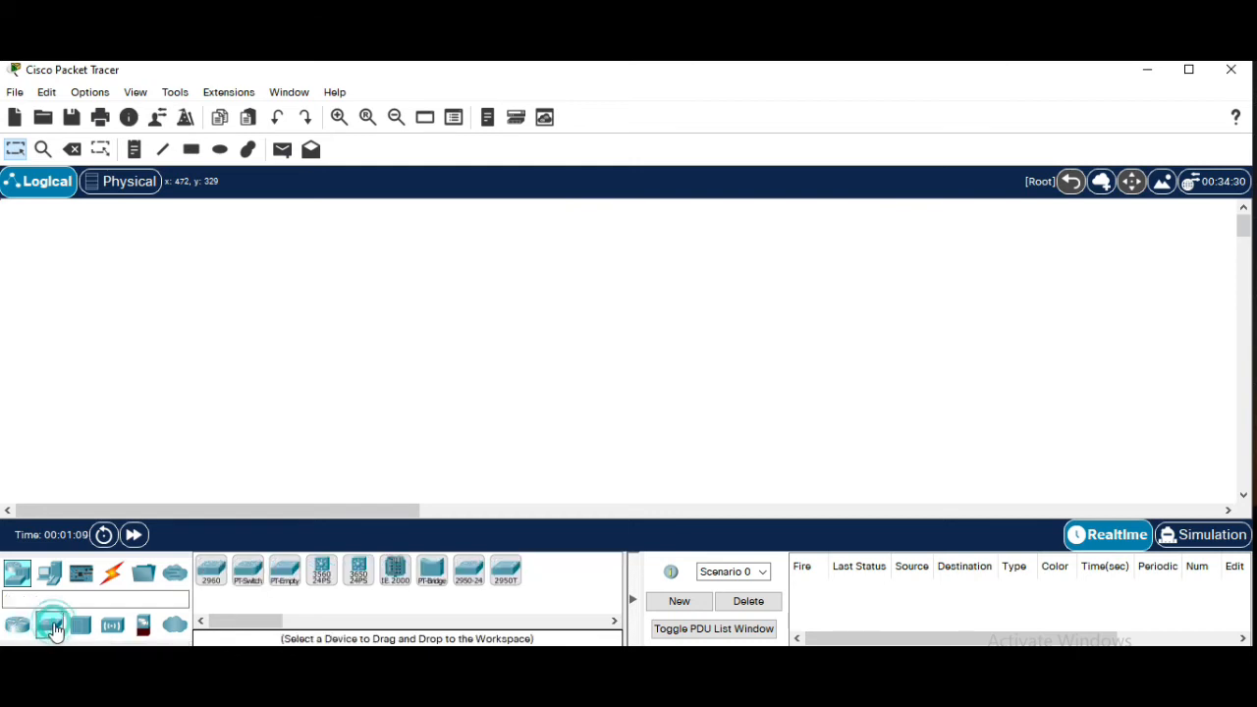
left_click(515, 584)
left_click(308, 343)
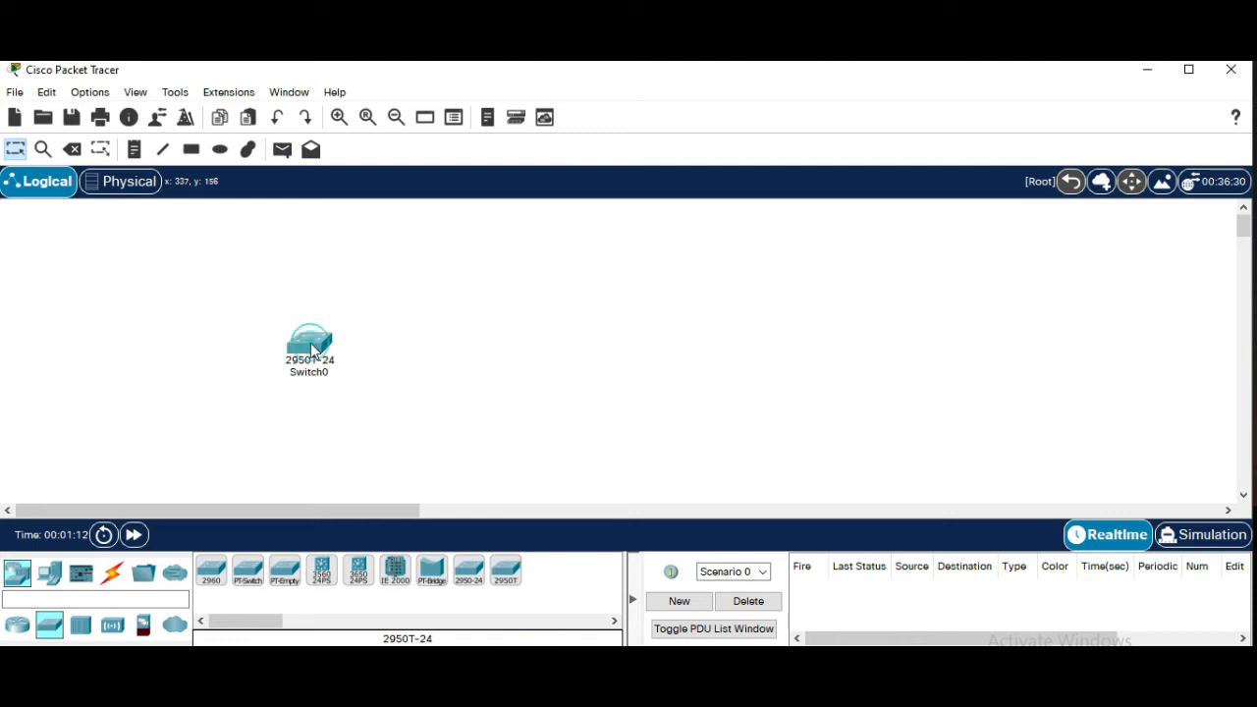
left_click(506, 580)
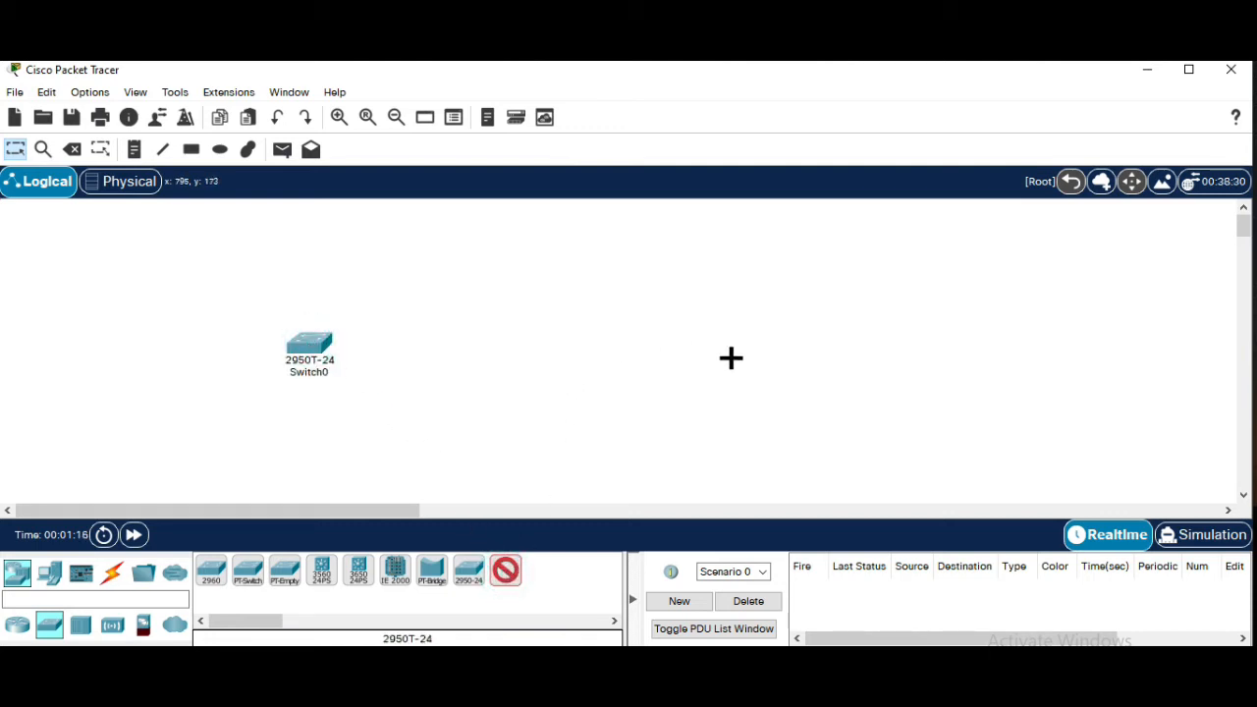
left_click(708, 386)
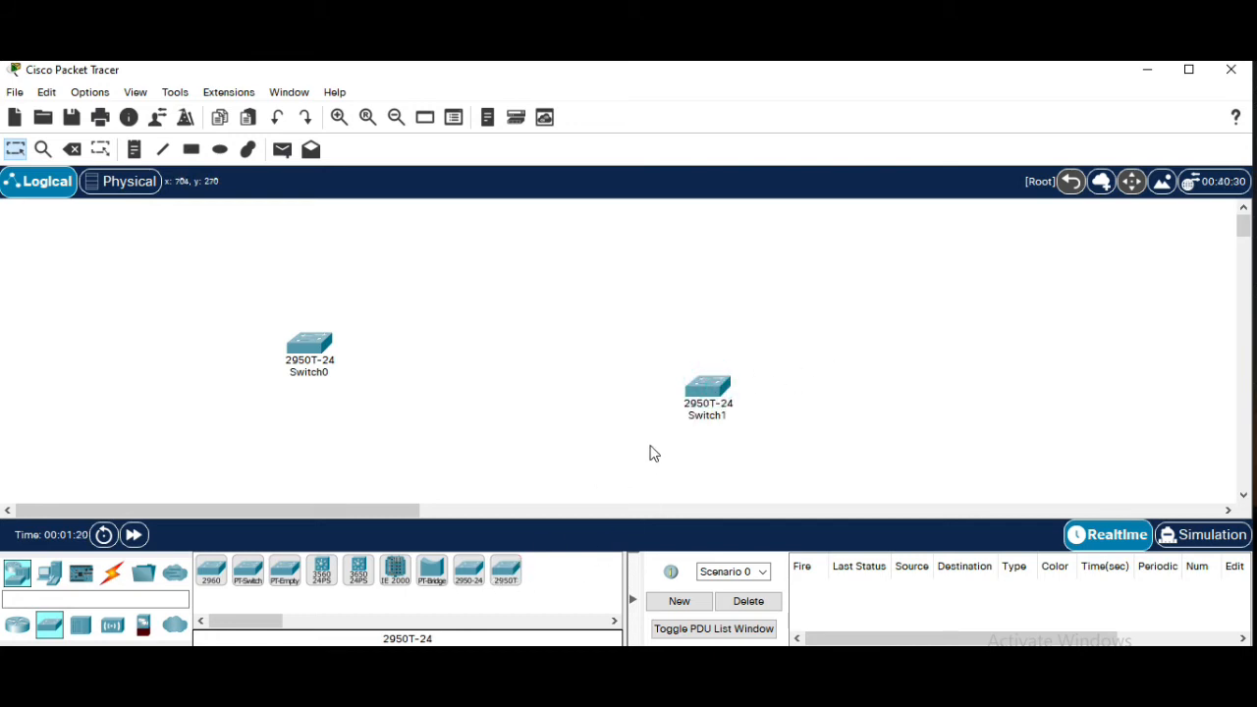
Reposition both switches so they sit at about the same height
left_click_drag(718, 387, 688, 328)
left_click_drag(301, 356, 303, 335)
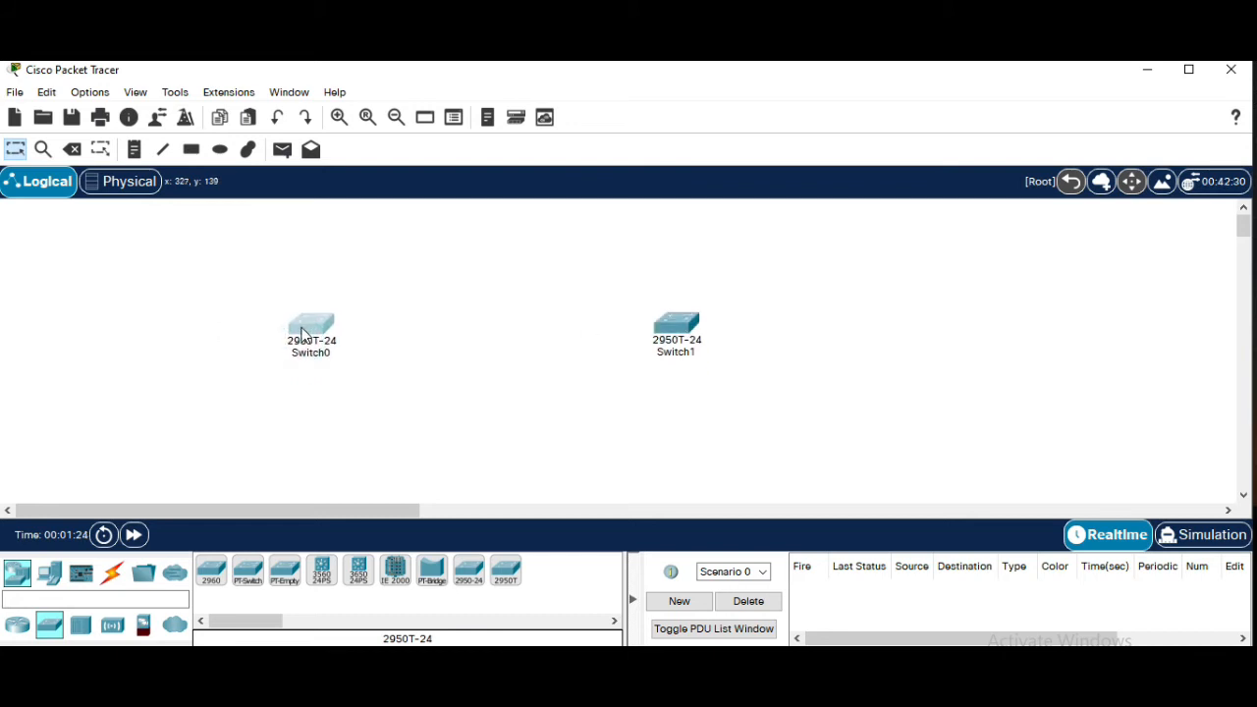
left_click_drag(687, 321, 702, 329)
left_click_drag(324, 322, 328, 339)
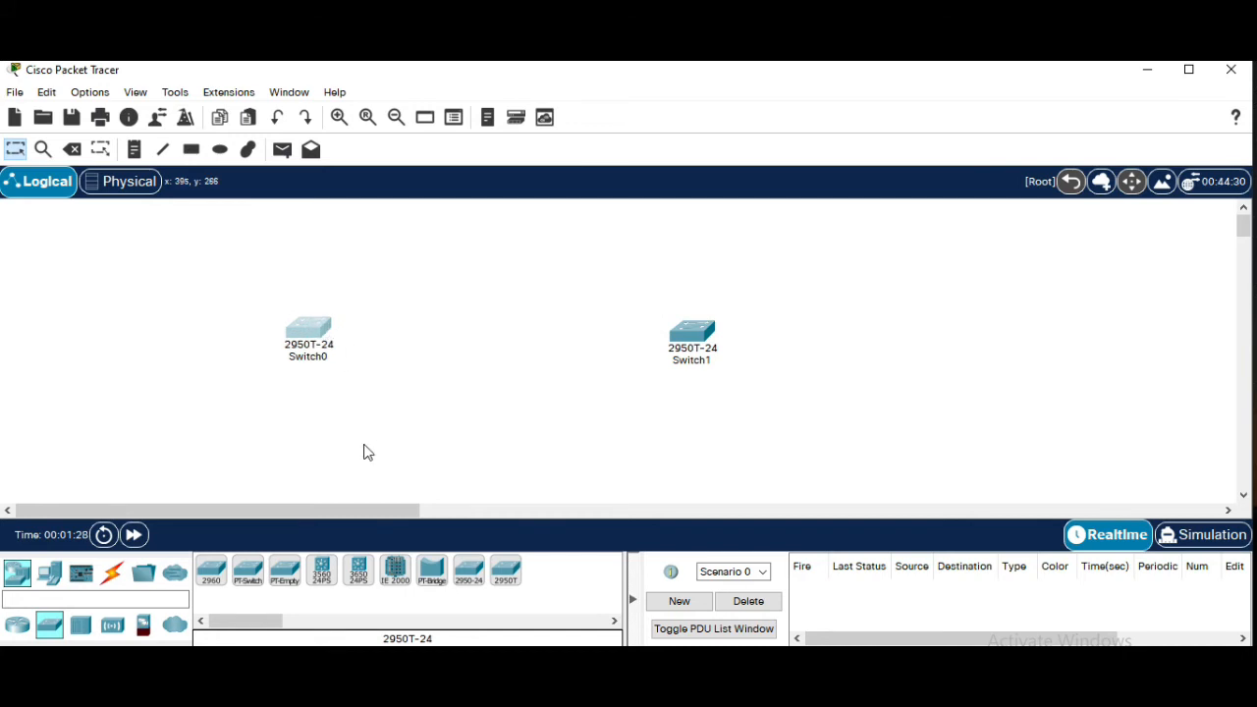
Place a 2621XM router above and to the right of Switch0
left_click(18, 628)
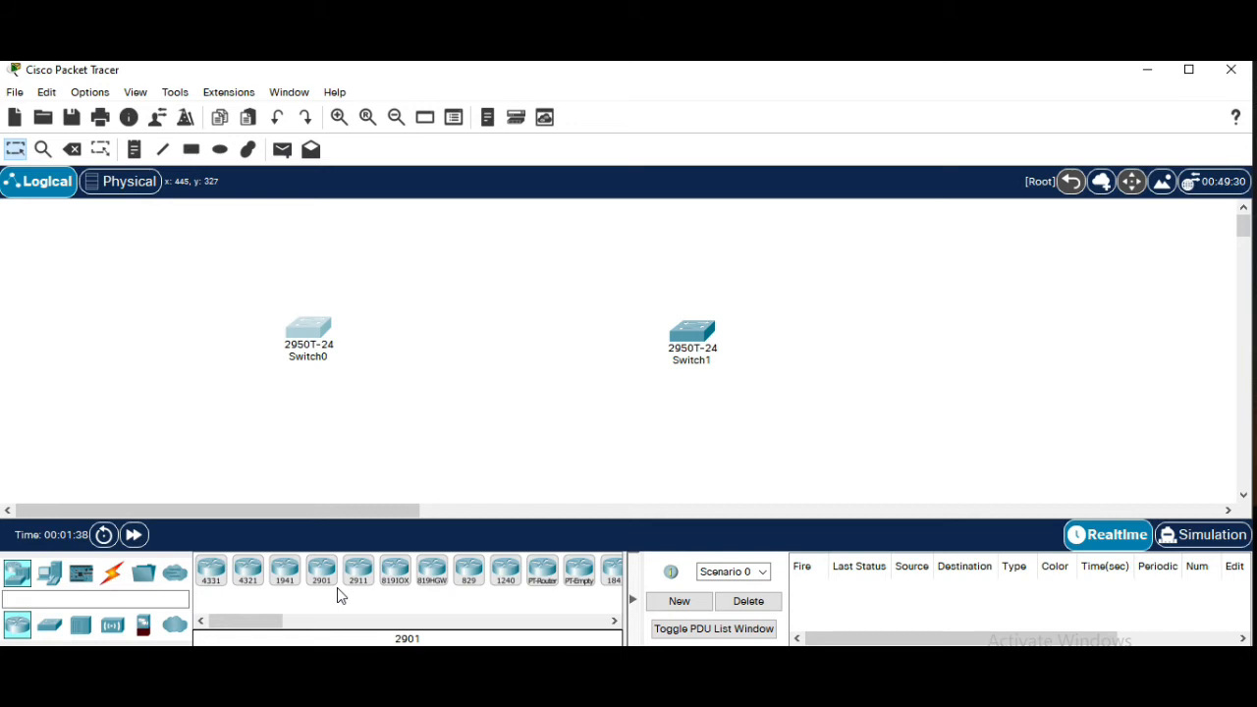
left_click_drag(266, 621, 294, 637)
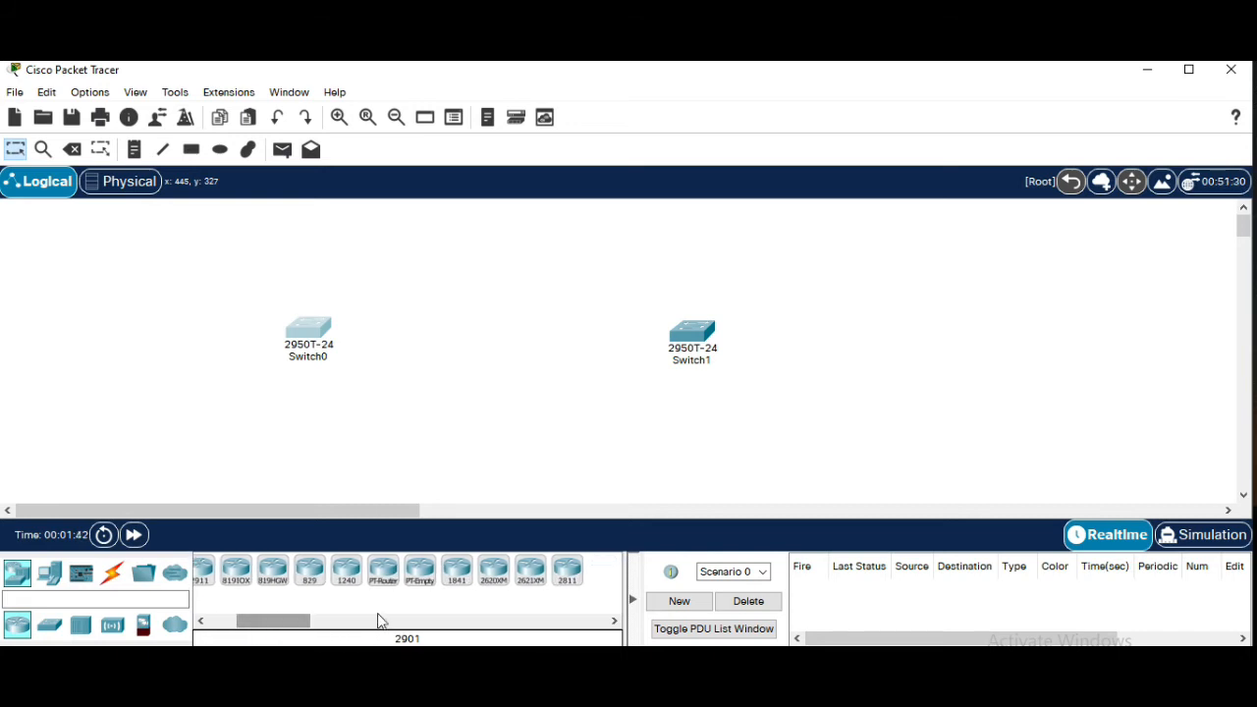
left_click(528, 573)
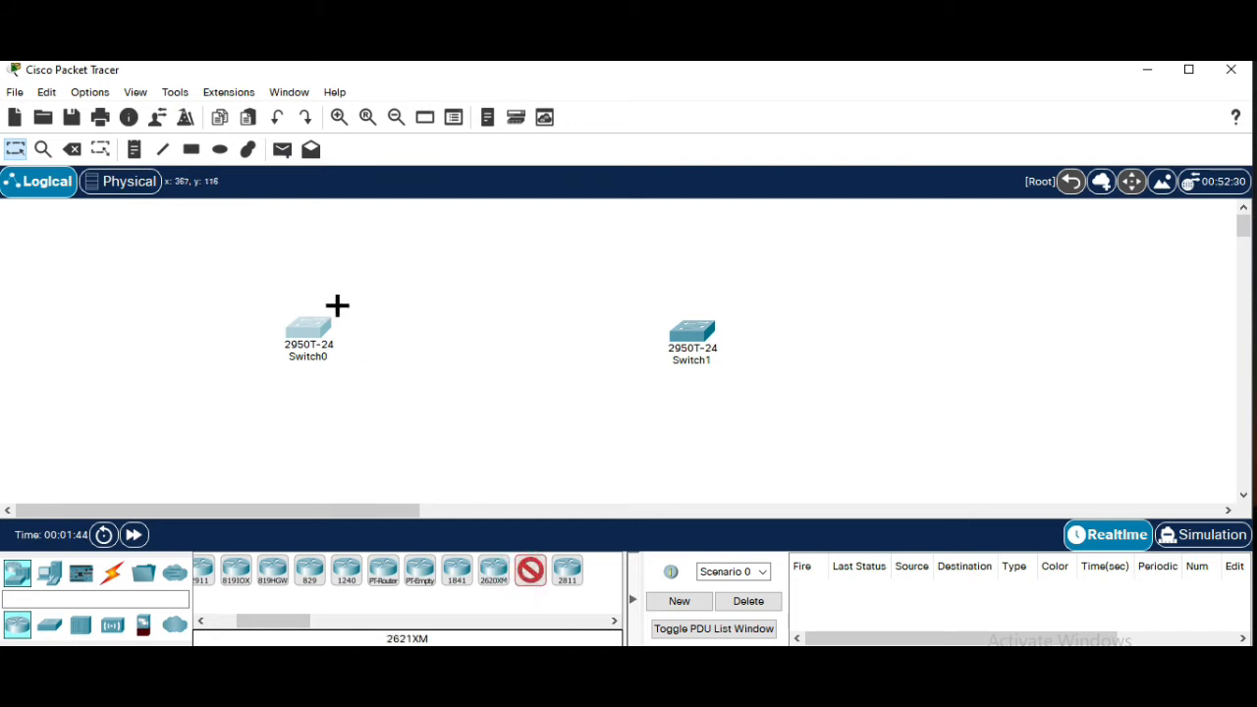
left_click(393, 258)
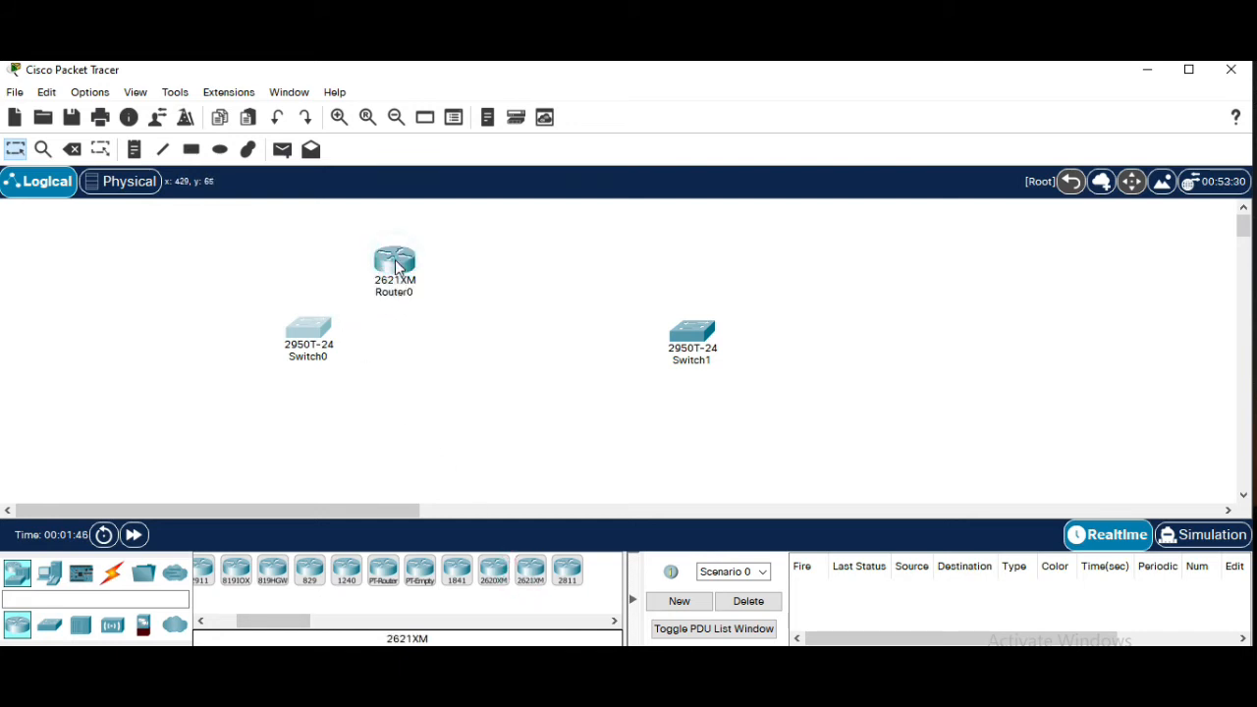
left_click_drag(394, 261, 411, 254)
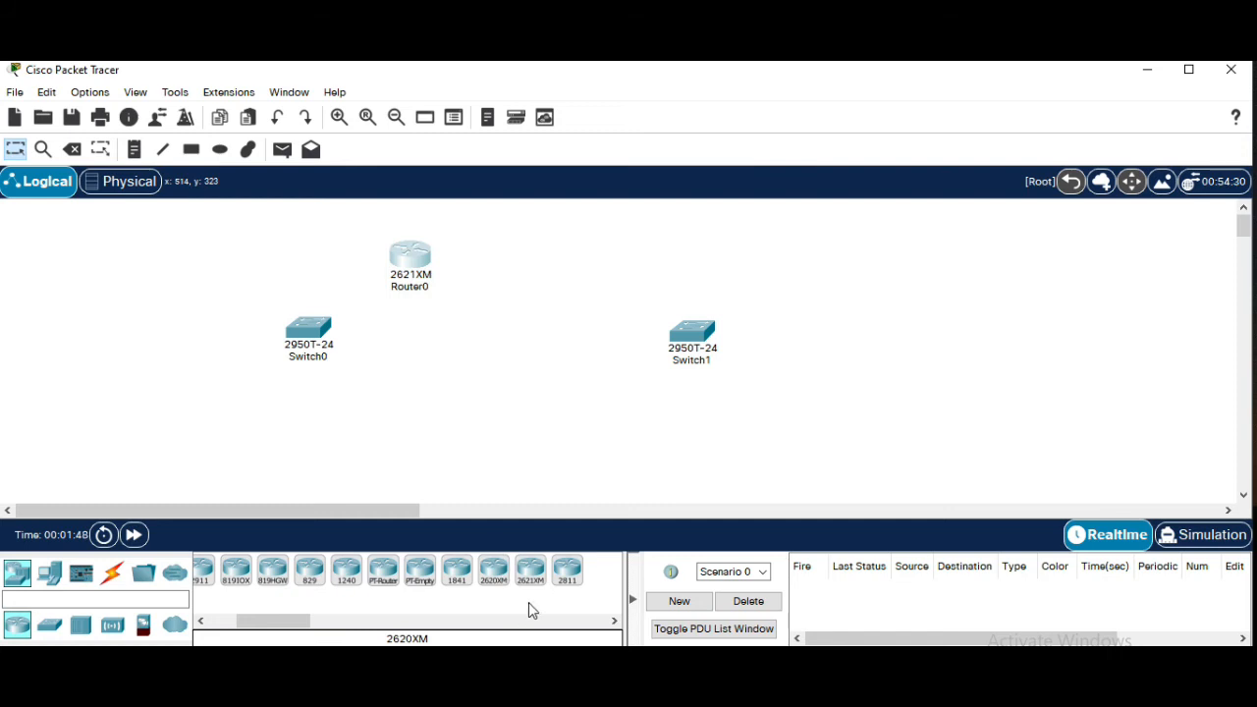
Place a second 2621XM router to the right of Router0
left_click(530, 574)
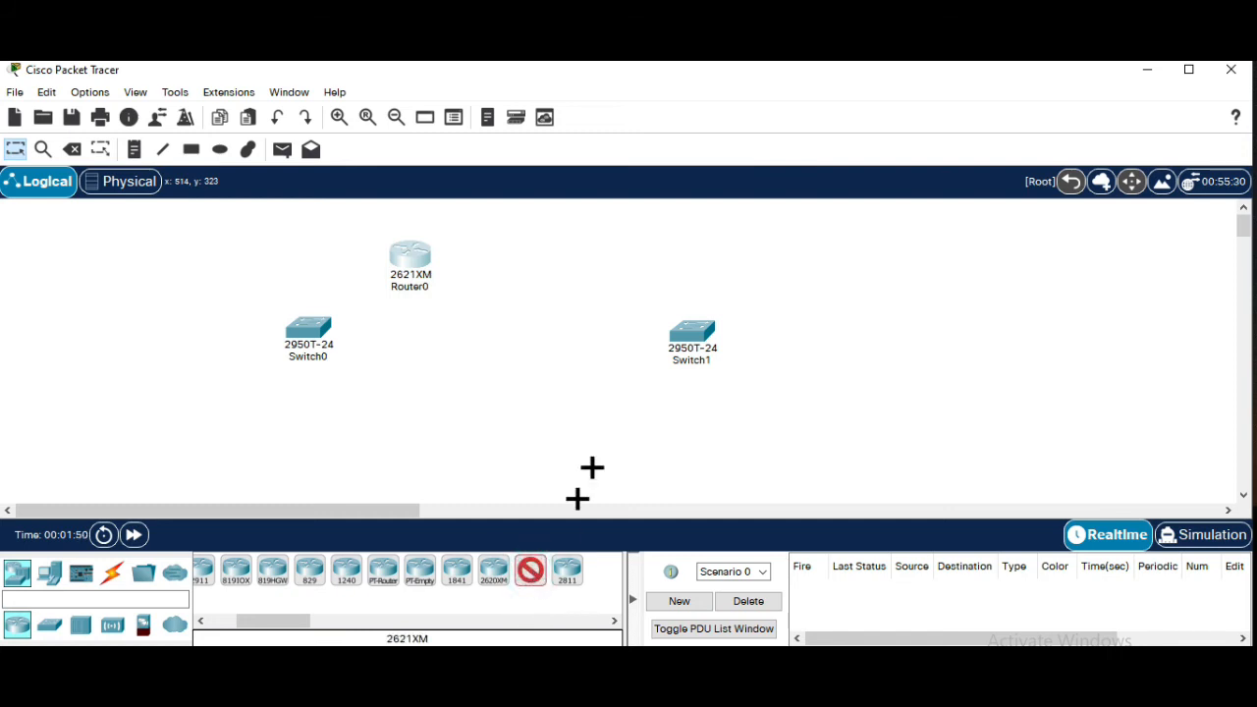
left_click(550, 261)
left_click_drag(556, 263, 567, 263)
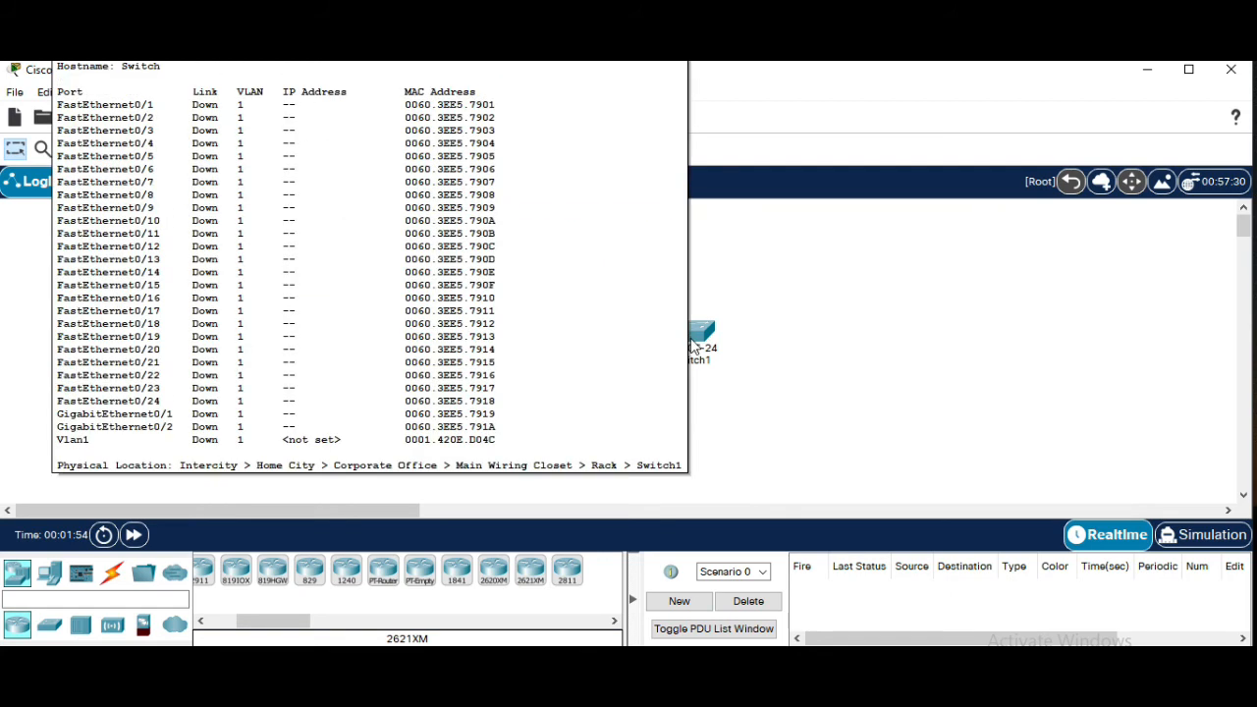
Place four generic PC-PT computers in a row along the bottom of the workspace
left_click(109, 574)
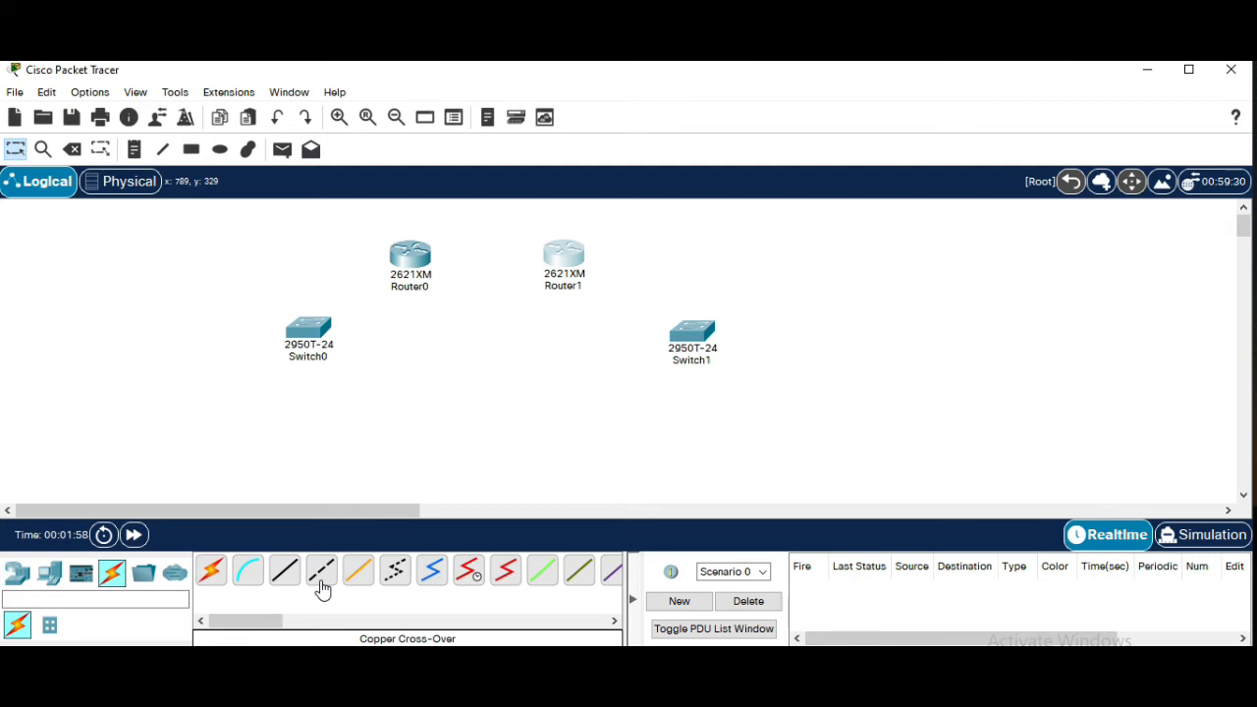
left_click(15, 578)
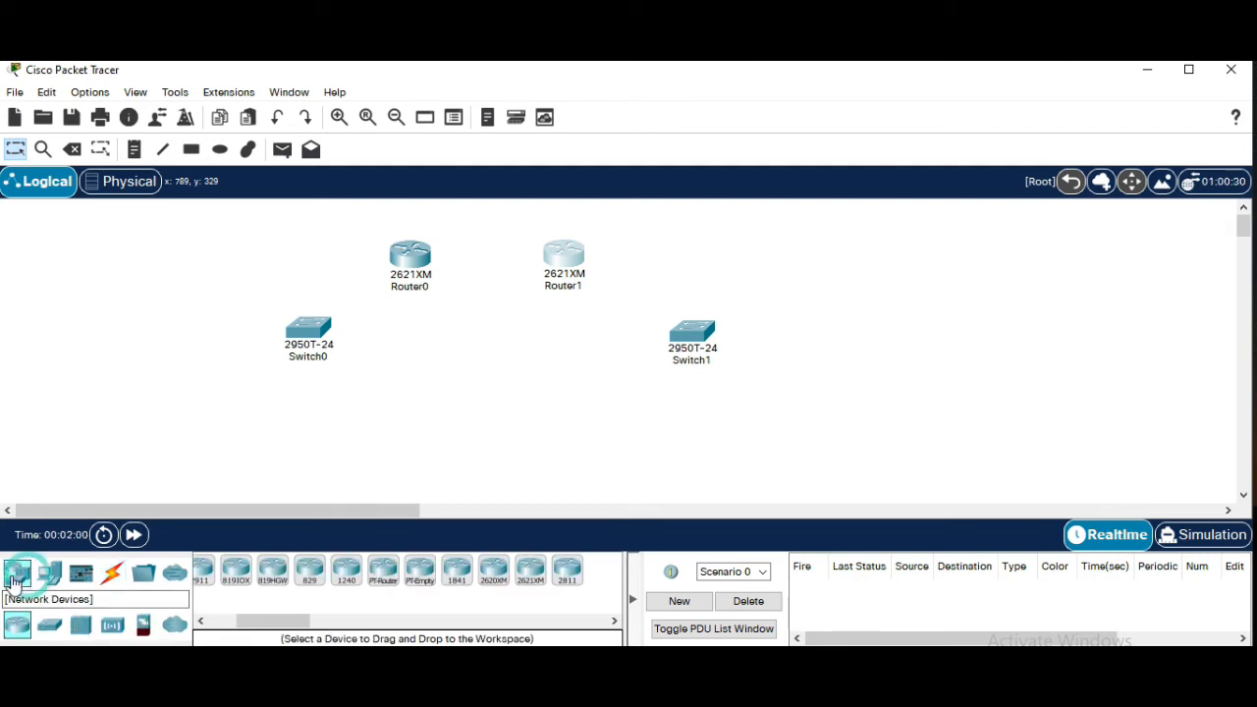
left_click(50, 574)
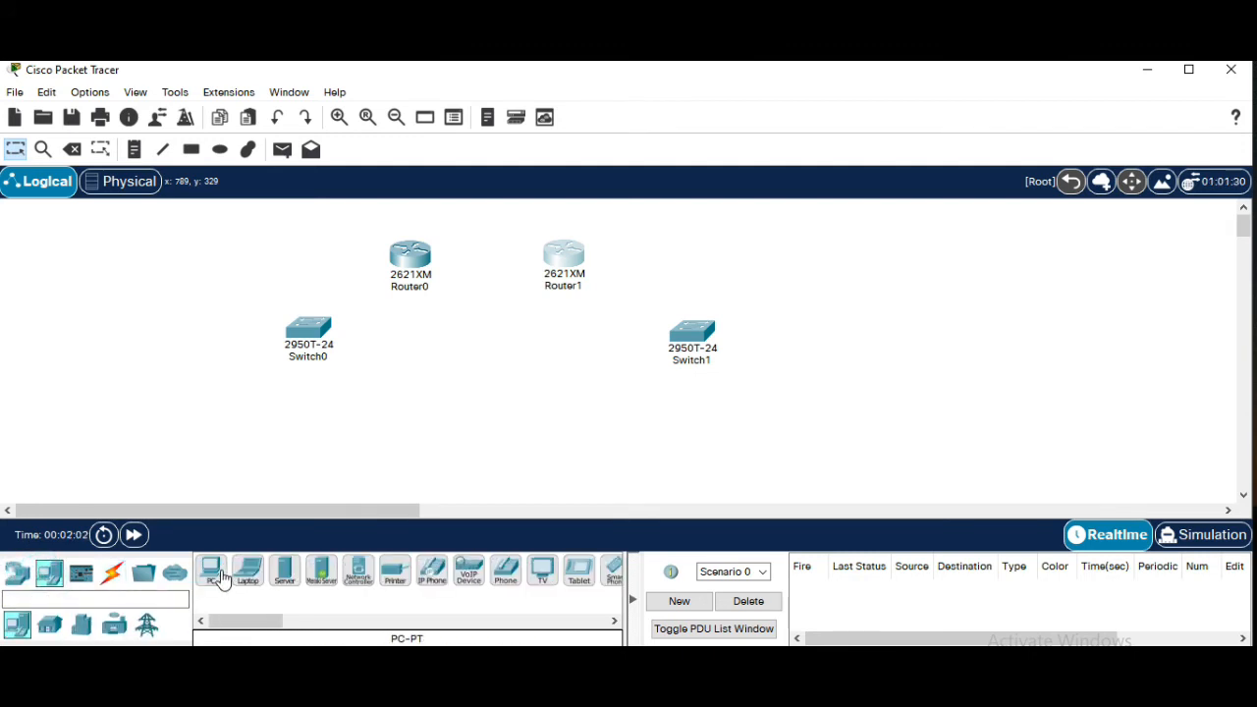
left_click(212, 572)
left_click(210, 454)
left_click(224, 566)
left_click(339, 452)
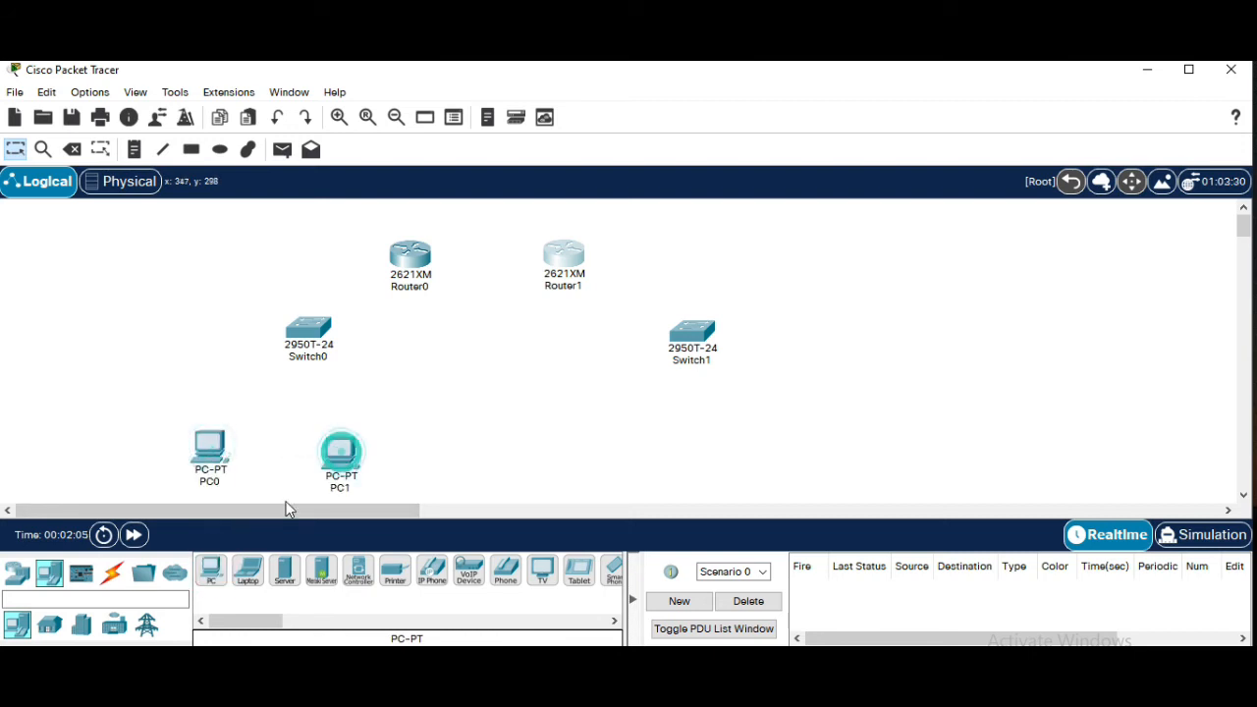
left_click(212, 570)
left_click(622, 448)
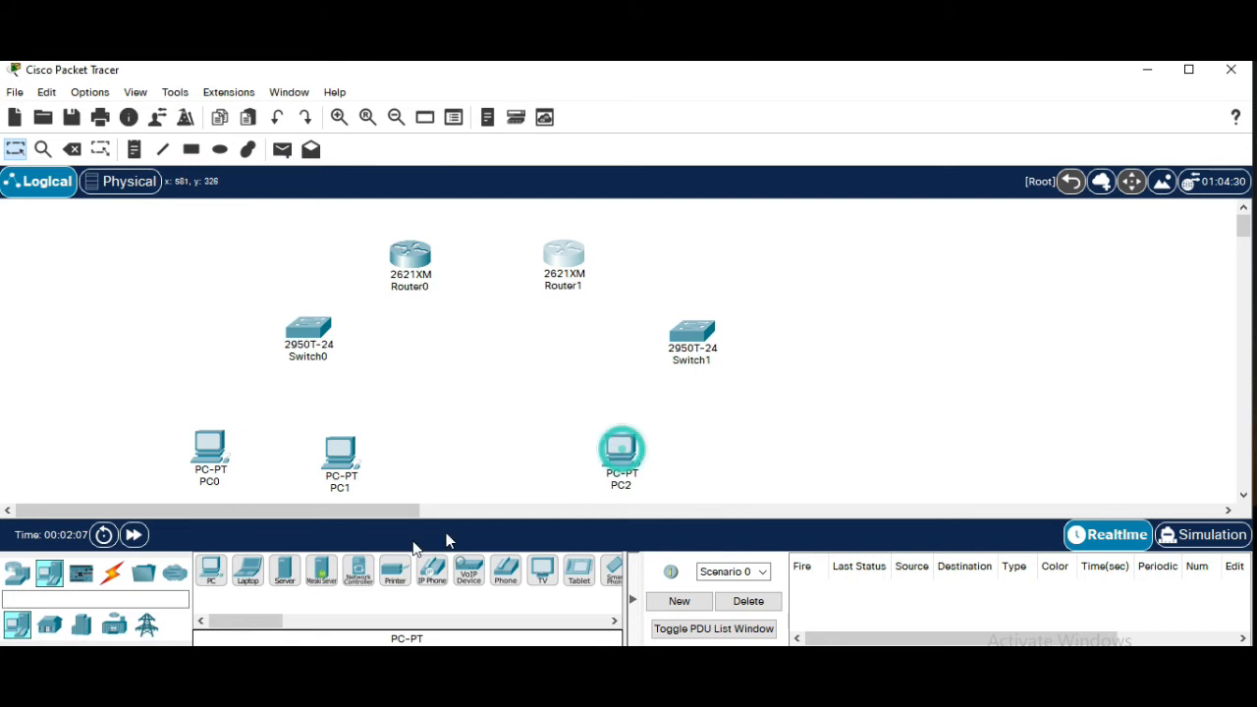
left_click(212, 572)
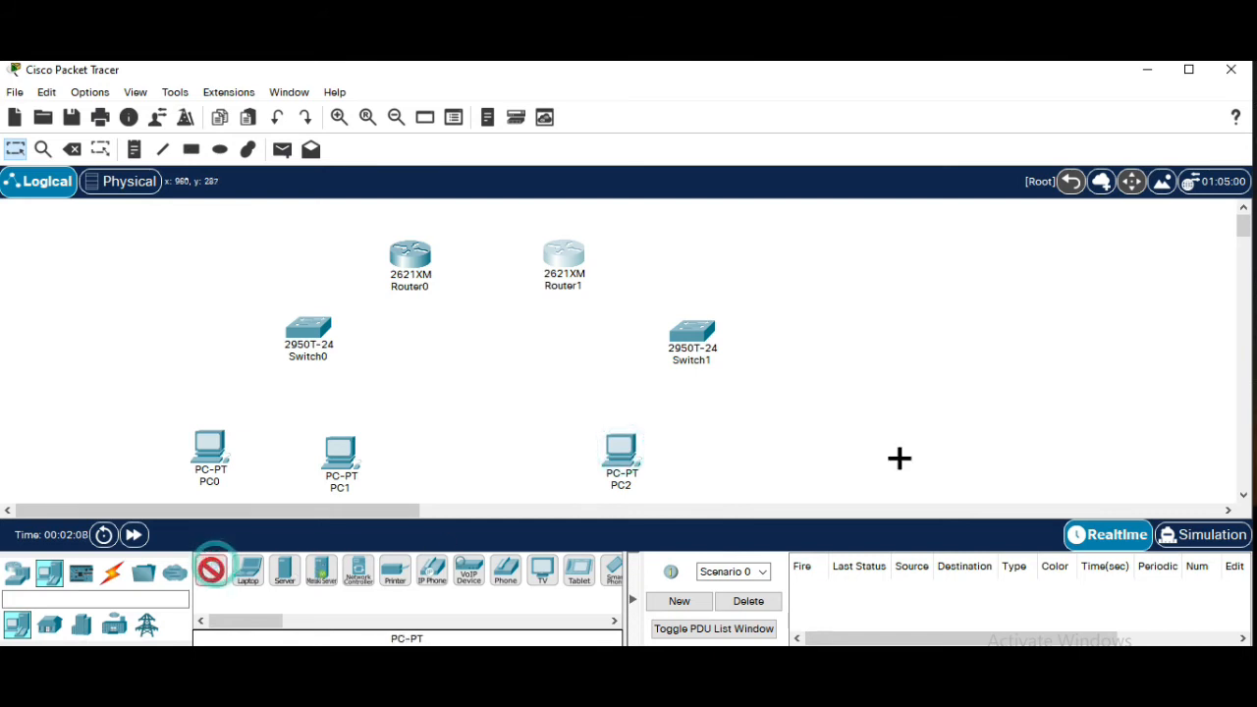
left_click(758, 458)
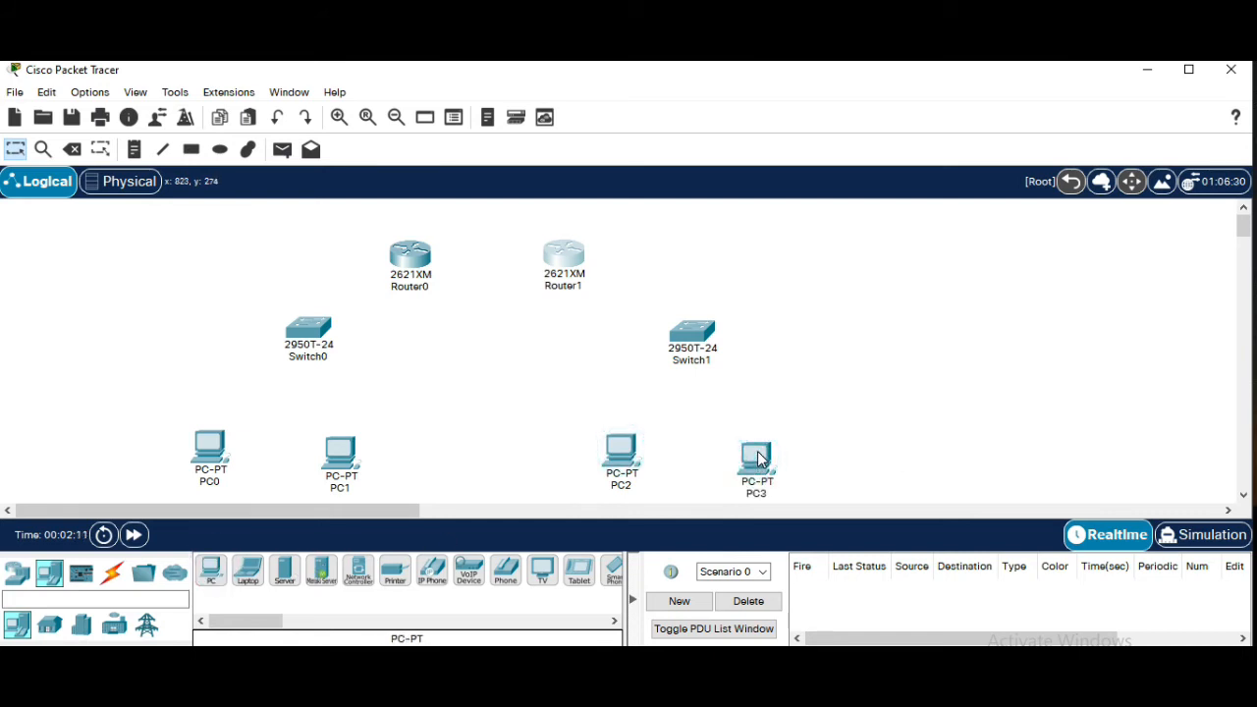
Open and close PC3's configuration window, then nudge PC3 slightly upward
left_click(758, 457)
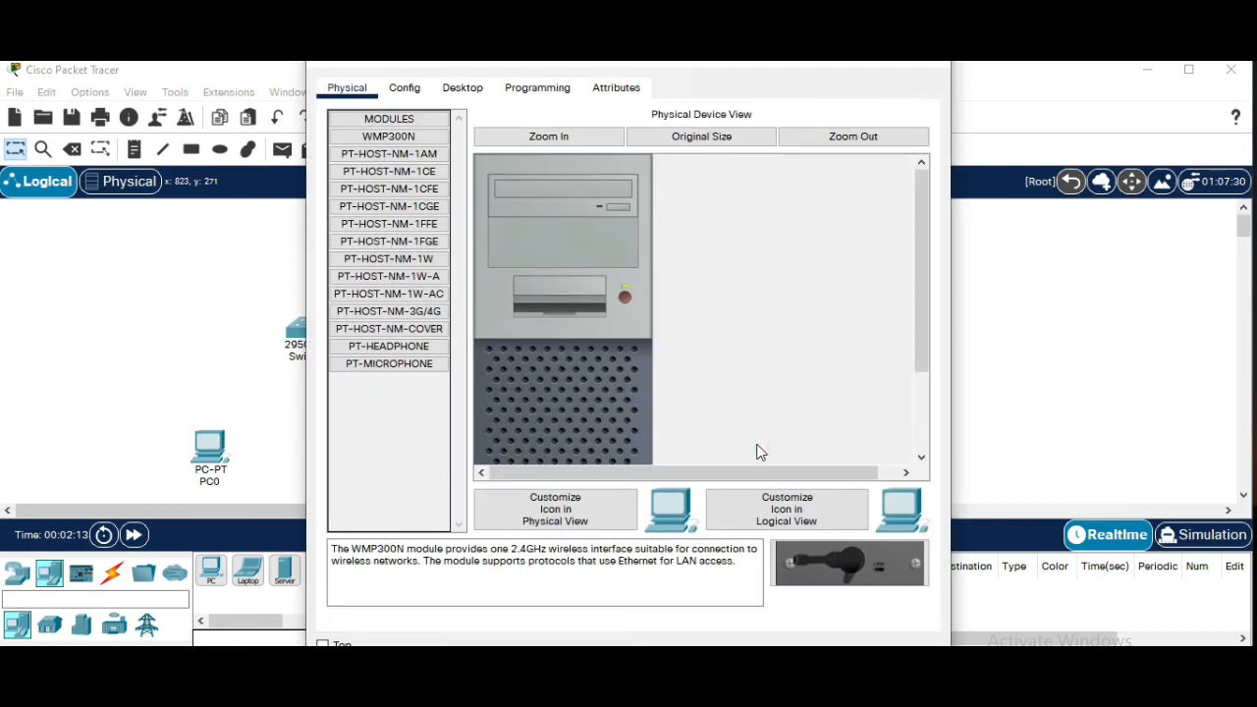
left_click(929, 70)
left_click_drag(763, 454, 760, 449)
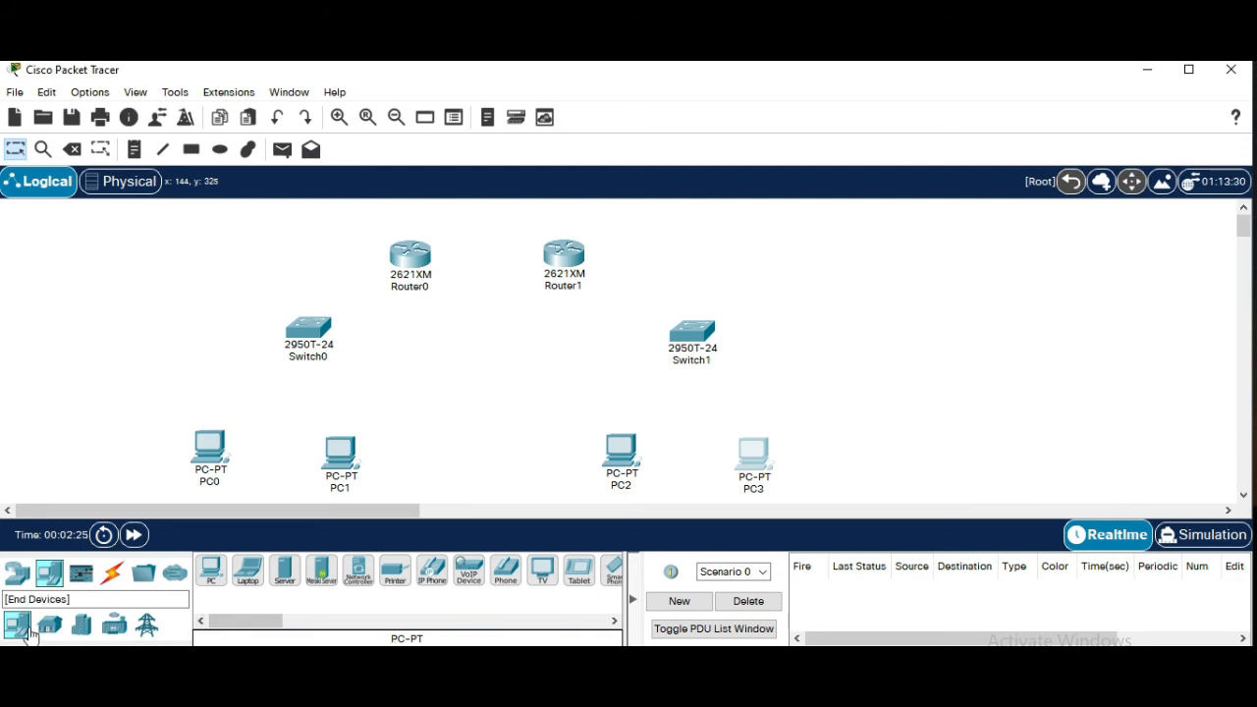
Connect PC0's FastEthernet0 to Switch0's FastEthernet0/1 with a copper straight-through cable
left_click(111, 572)
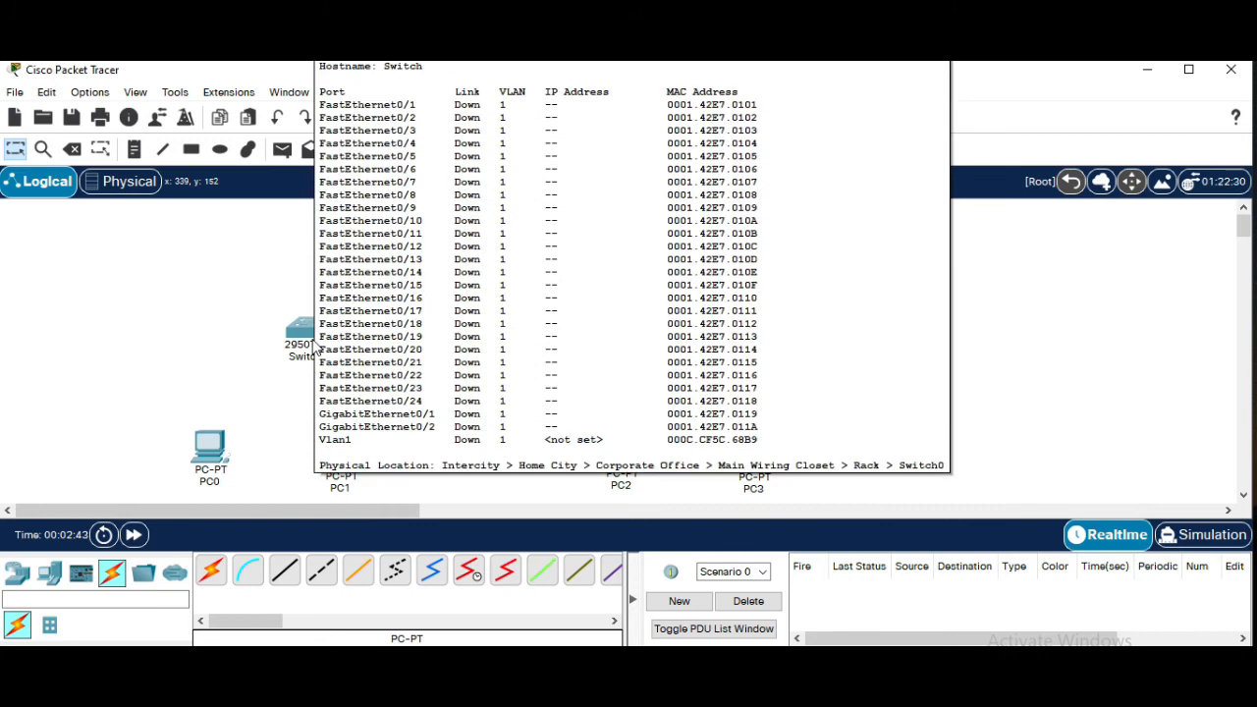
mouse_move(217, 480)
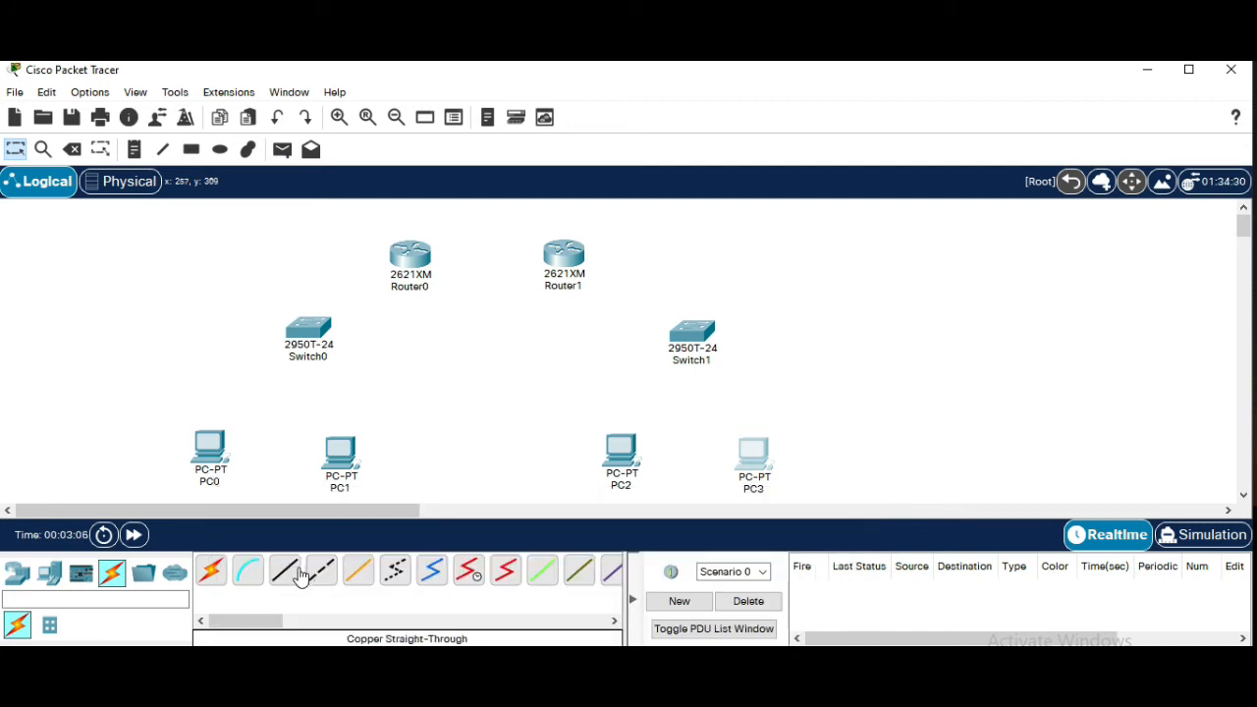
left_click(284, 571)
left_click(211, 450)
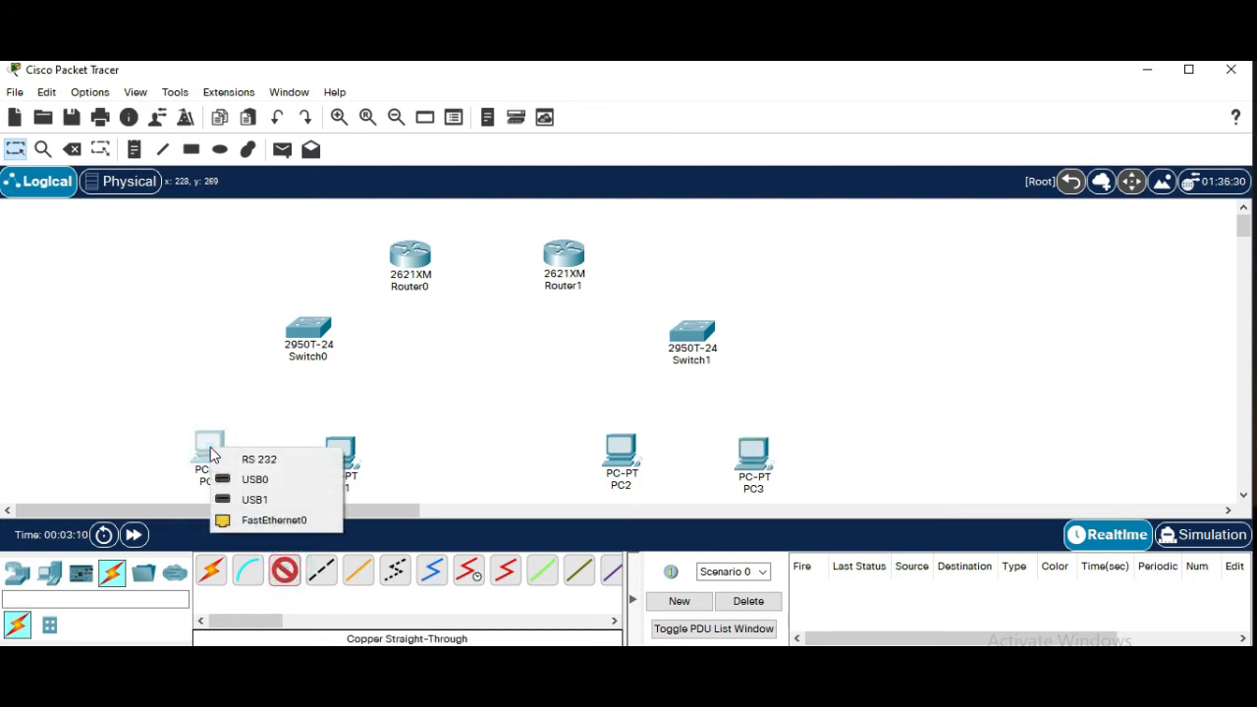
left_click(245, 526)
left_click(296, 335)
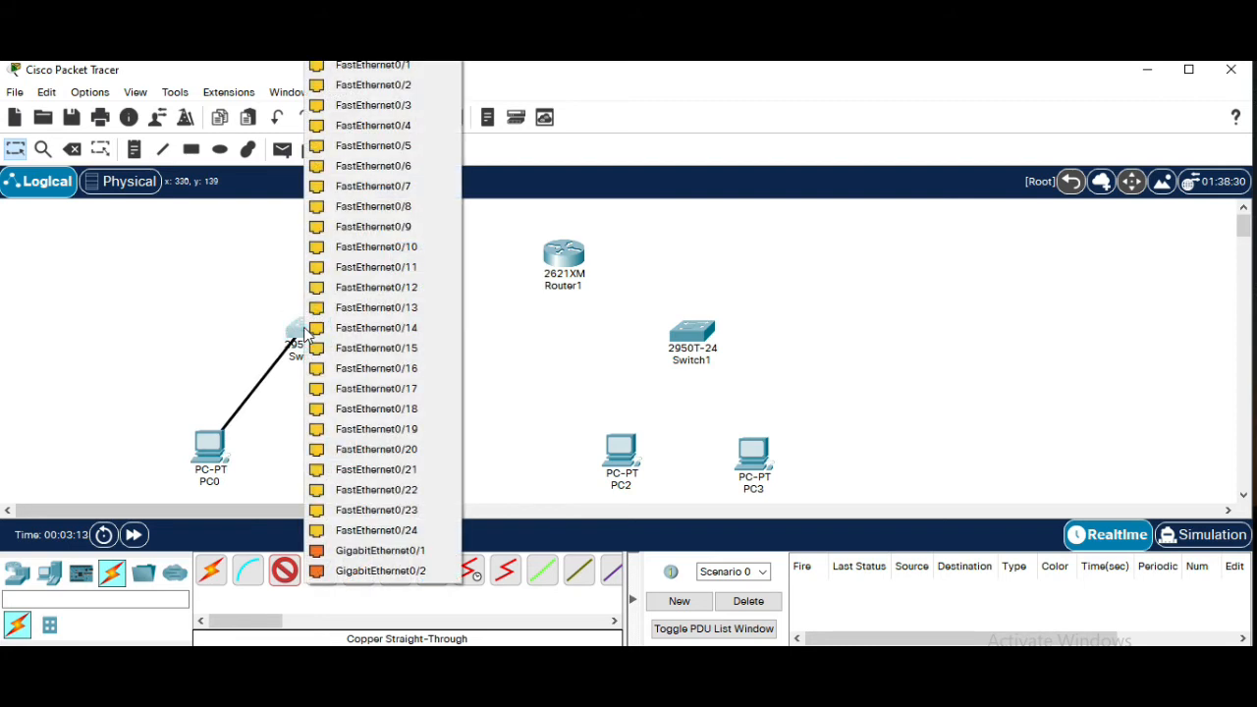
left_click(383, 64)
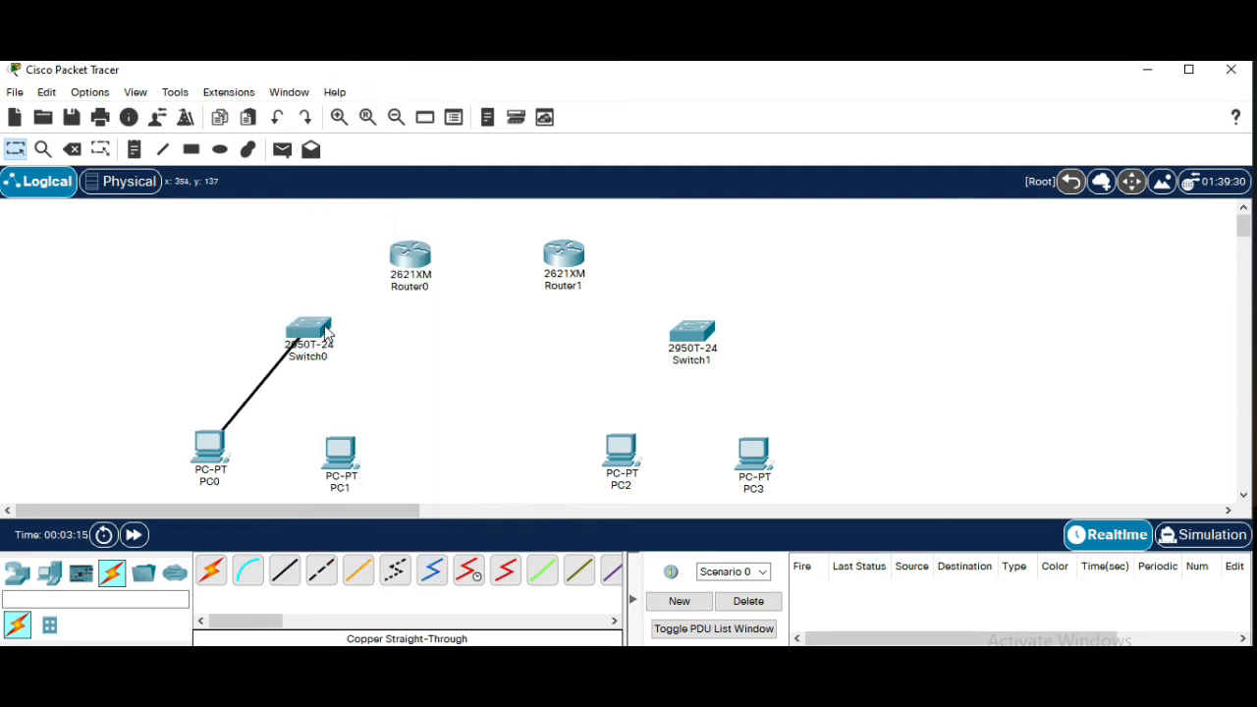
Connect PC1's FastEthernet0 to Switch0's FastEthernet0/2 with a copper straight-through cable
left_click(284, 570)
left_click(338, 457)
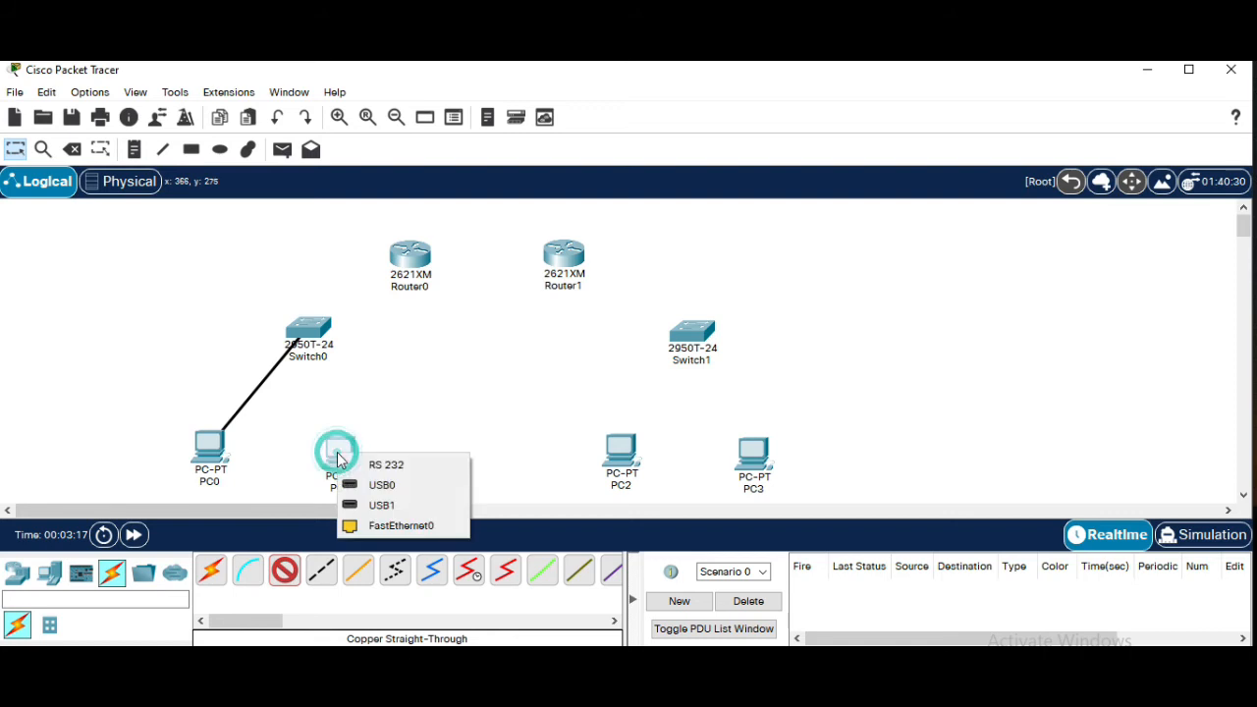
left_click(378, 526)
left_click(308, 334)
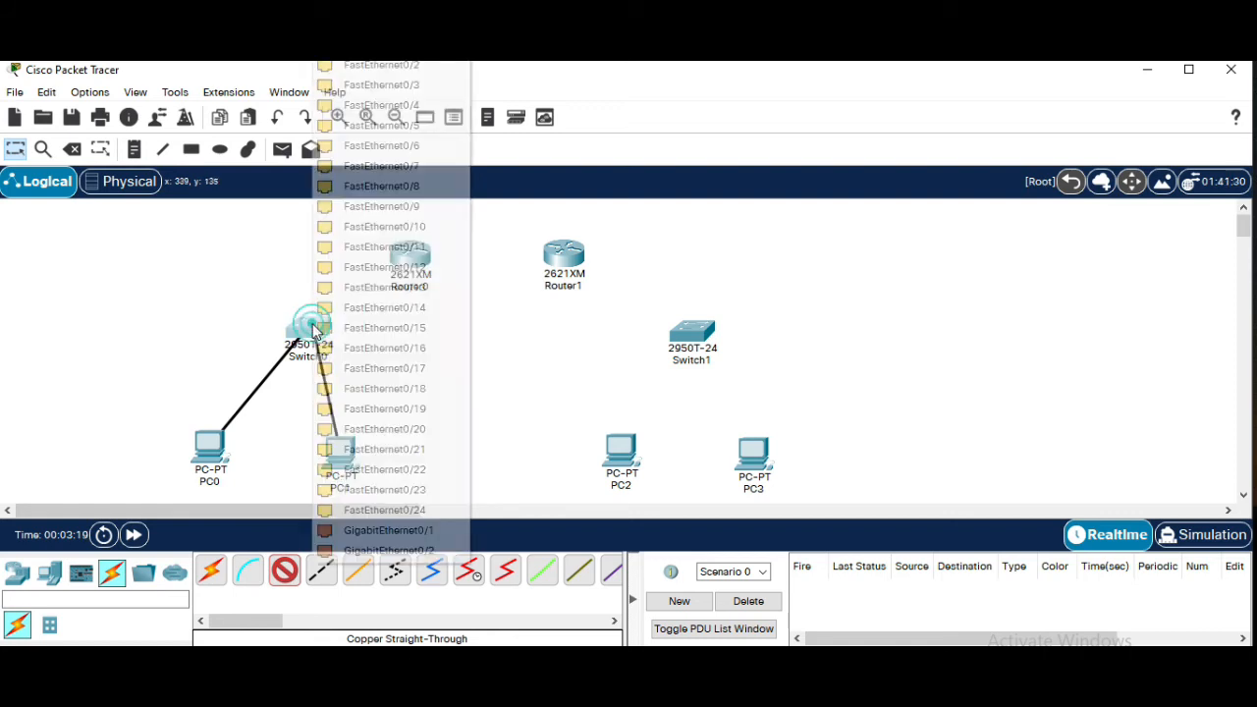
left_click(403, 65)
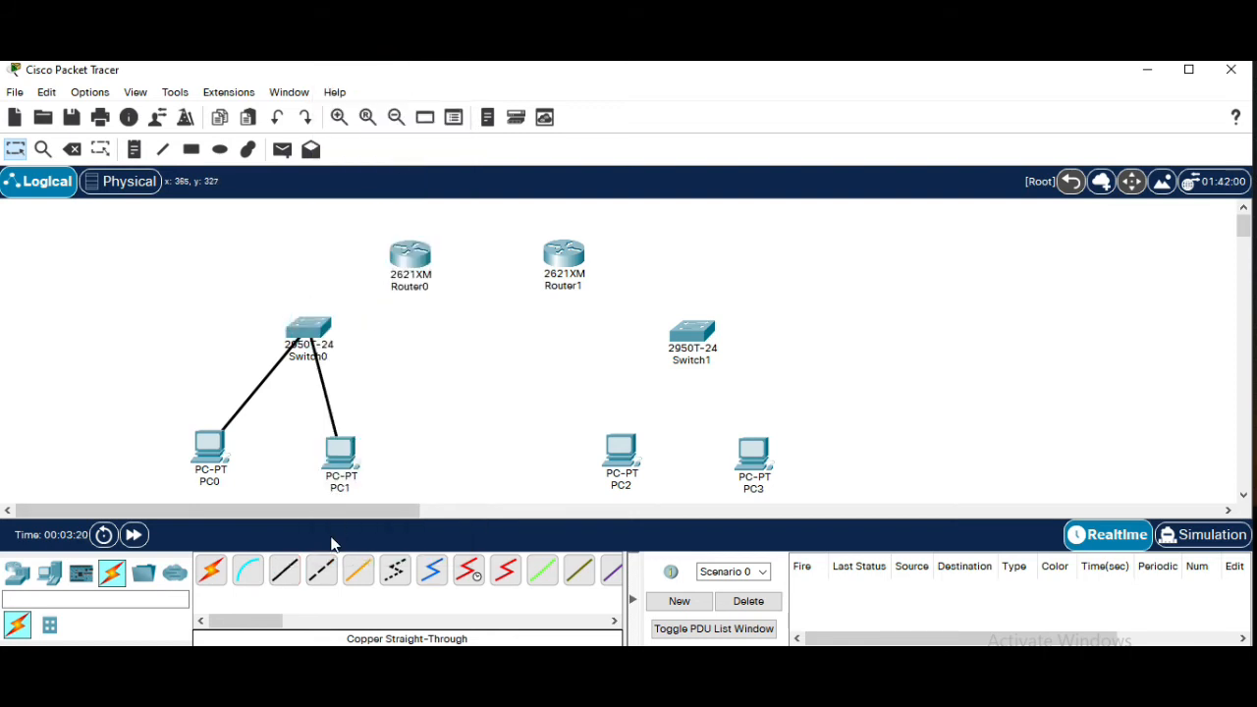
Connect Switch0's FastEthernet0/3 to Router0's FastEthernet0/0 with the copper straight-through cable
left_click(313, 332)
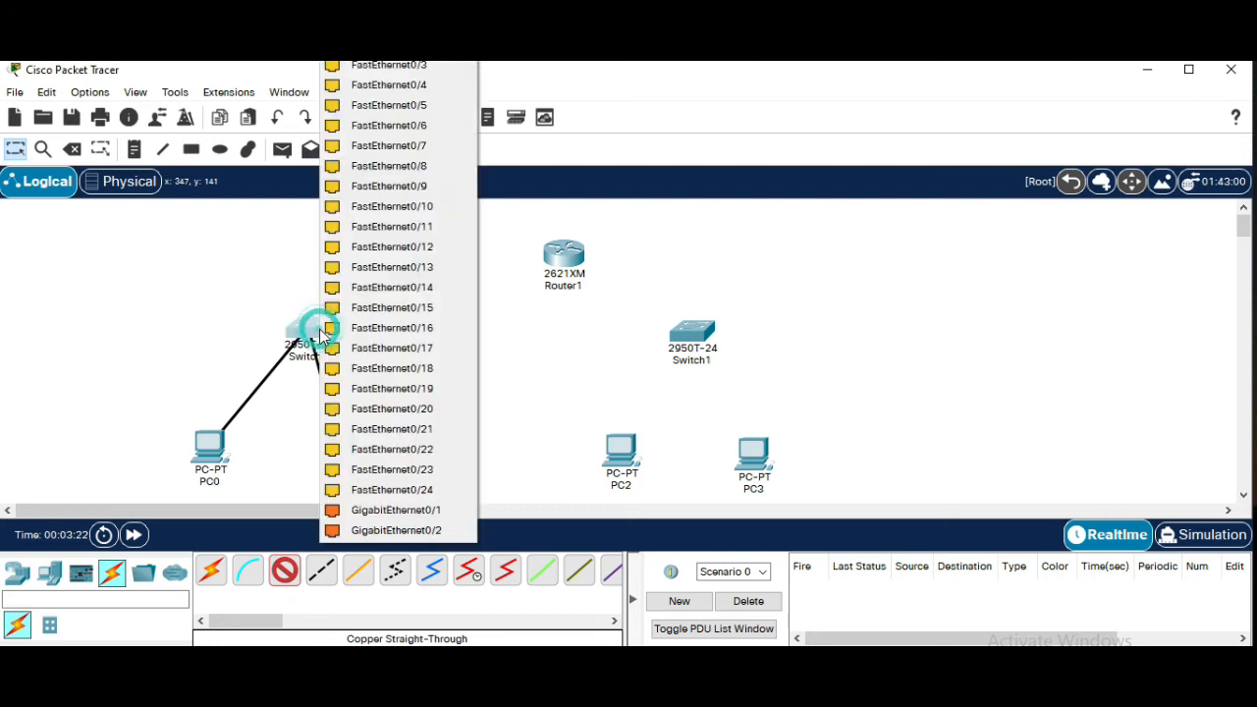
left_click(430, 70)
left_click(413, 255)
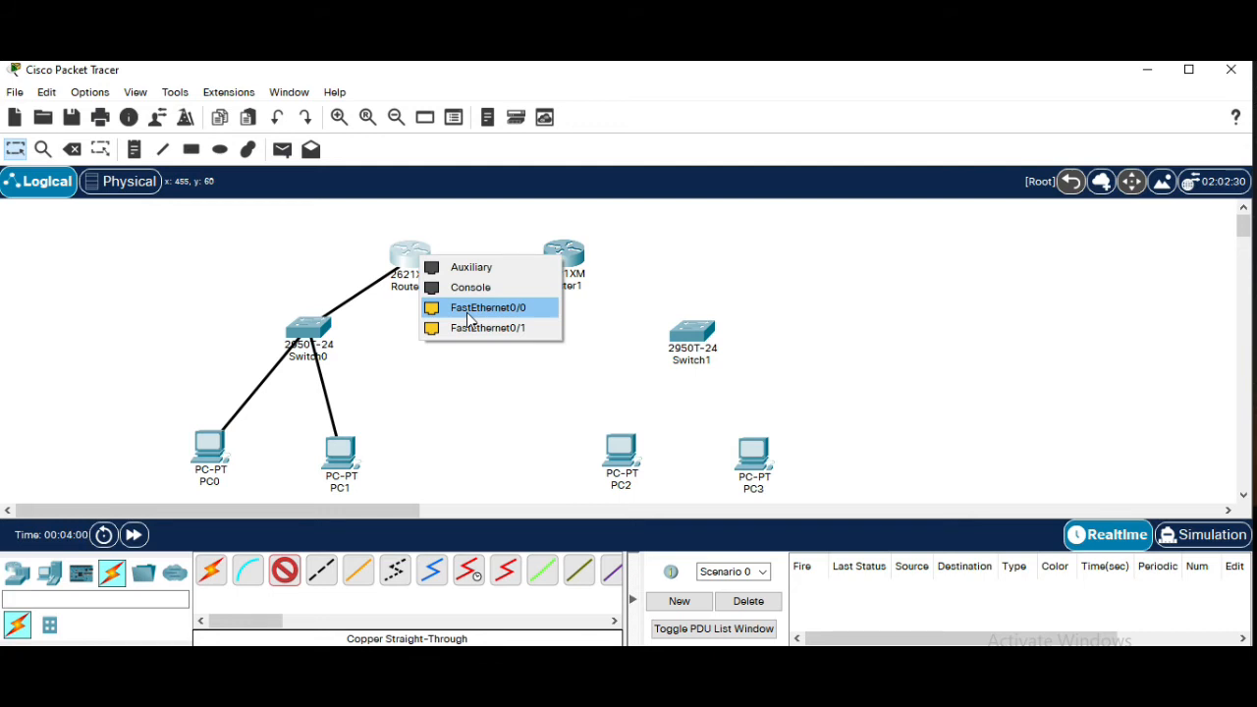
left_click(469, 320)
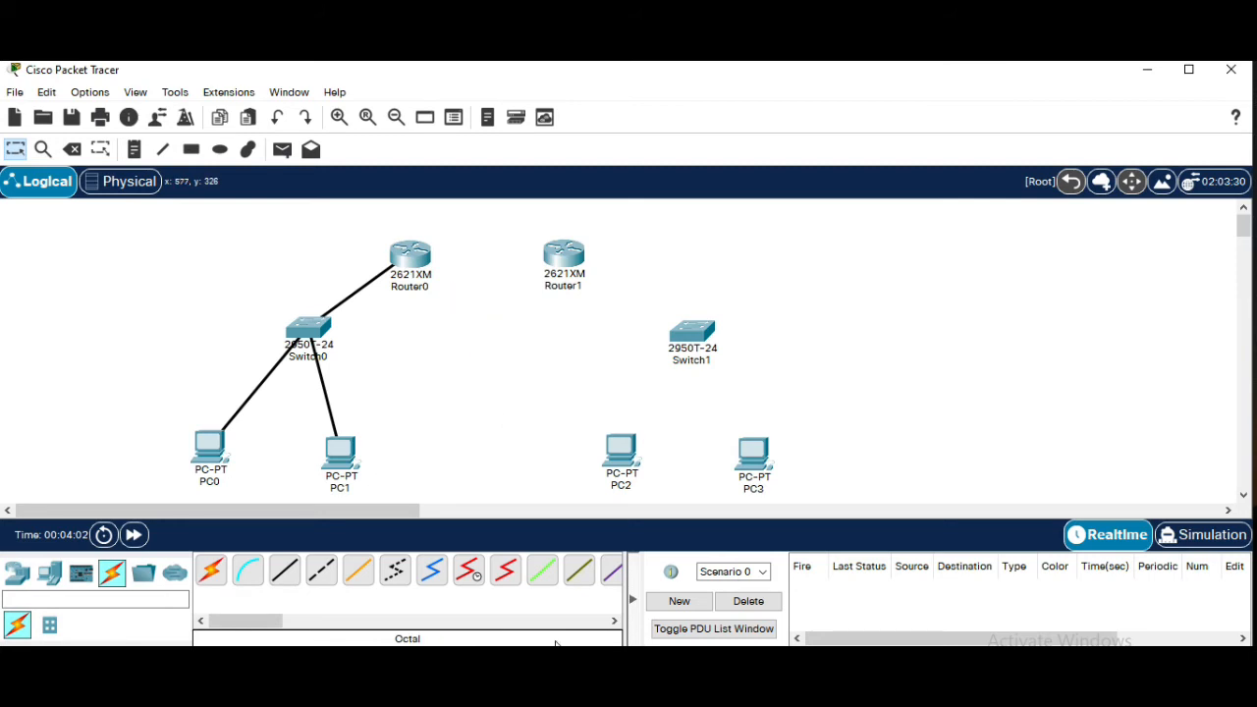
Connect PC2's FastEthernet0 to Switch1's FastEthernet0/1 with a copper straight-through cable
left_click(280, 580)
left_click(633, 454)
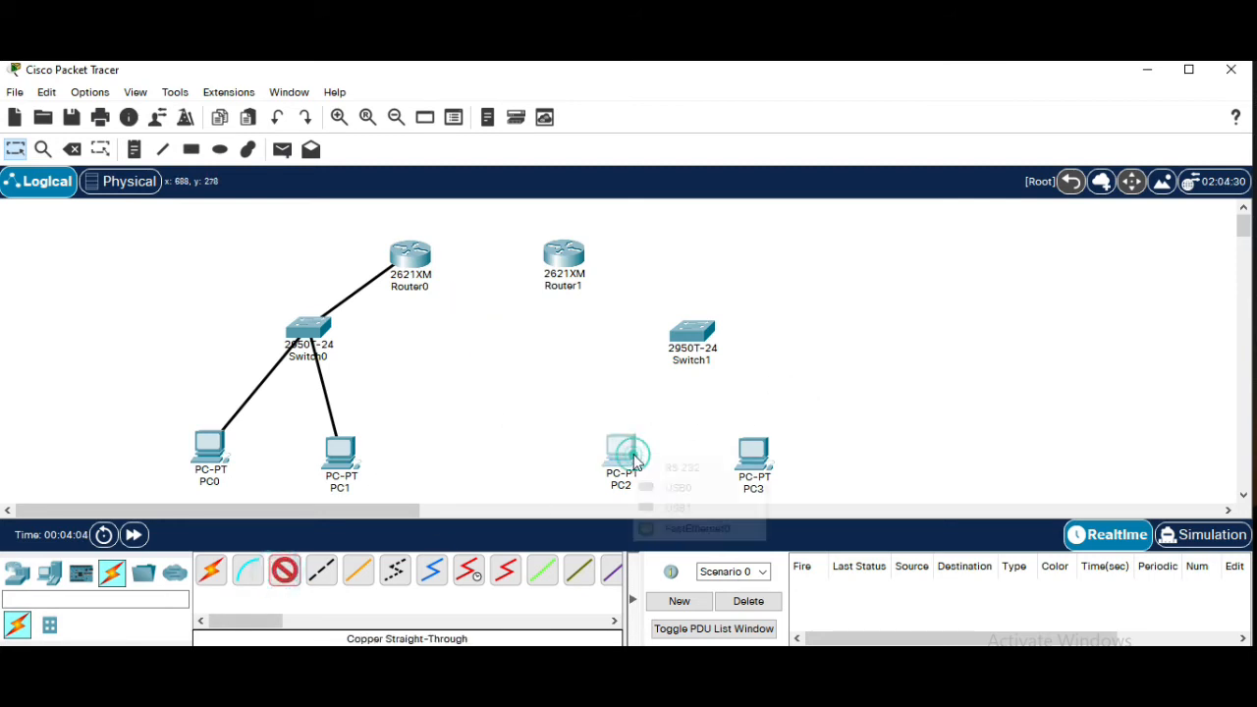
left_click(681, 531)
left_click(677, 333)
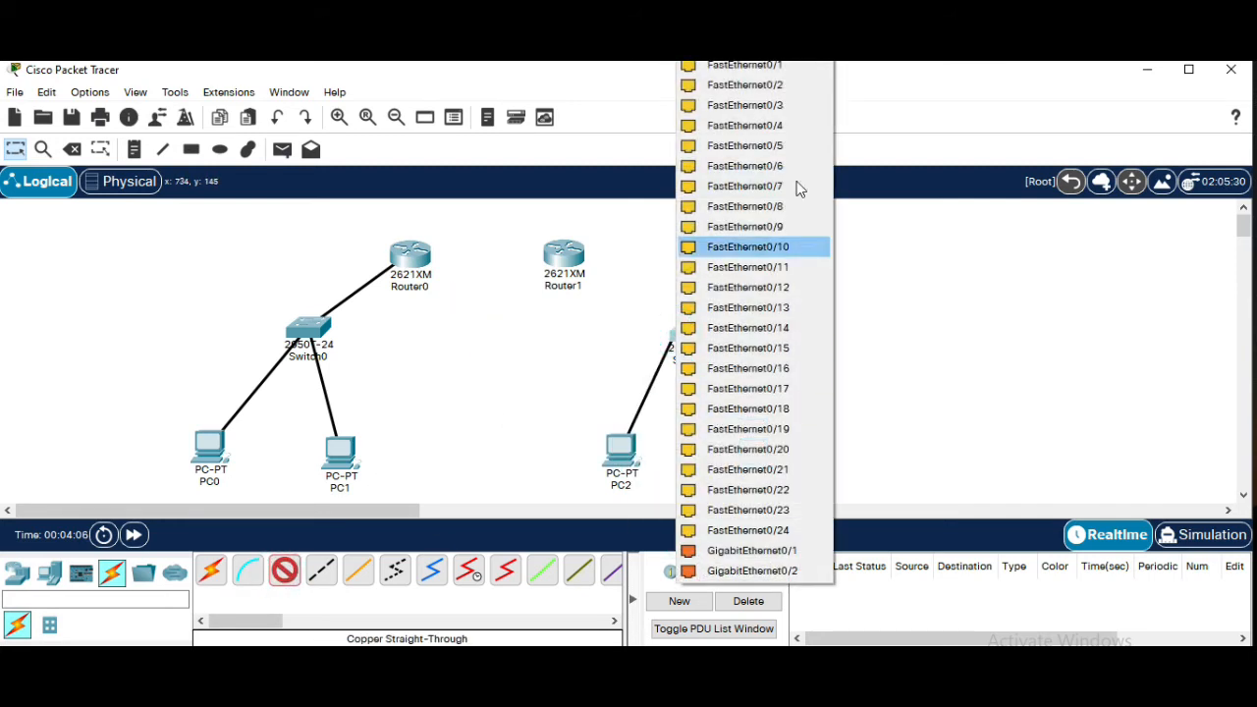
left_click(766, 69)
Connect PC3's FastEthernet0 to Switch1's FastEthernet0/2 with a copper straight-through cable
left_click(283, 574)
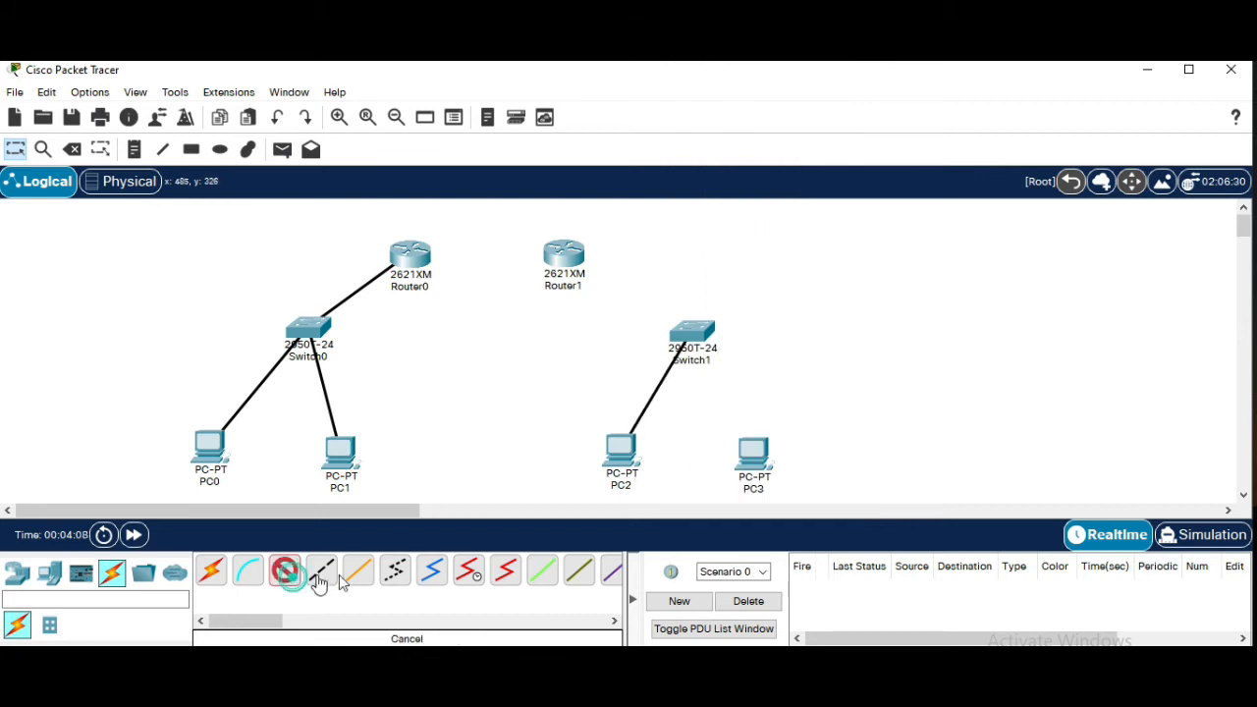
left_click(758, 456)
left_click(808, 526)
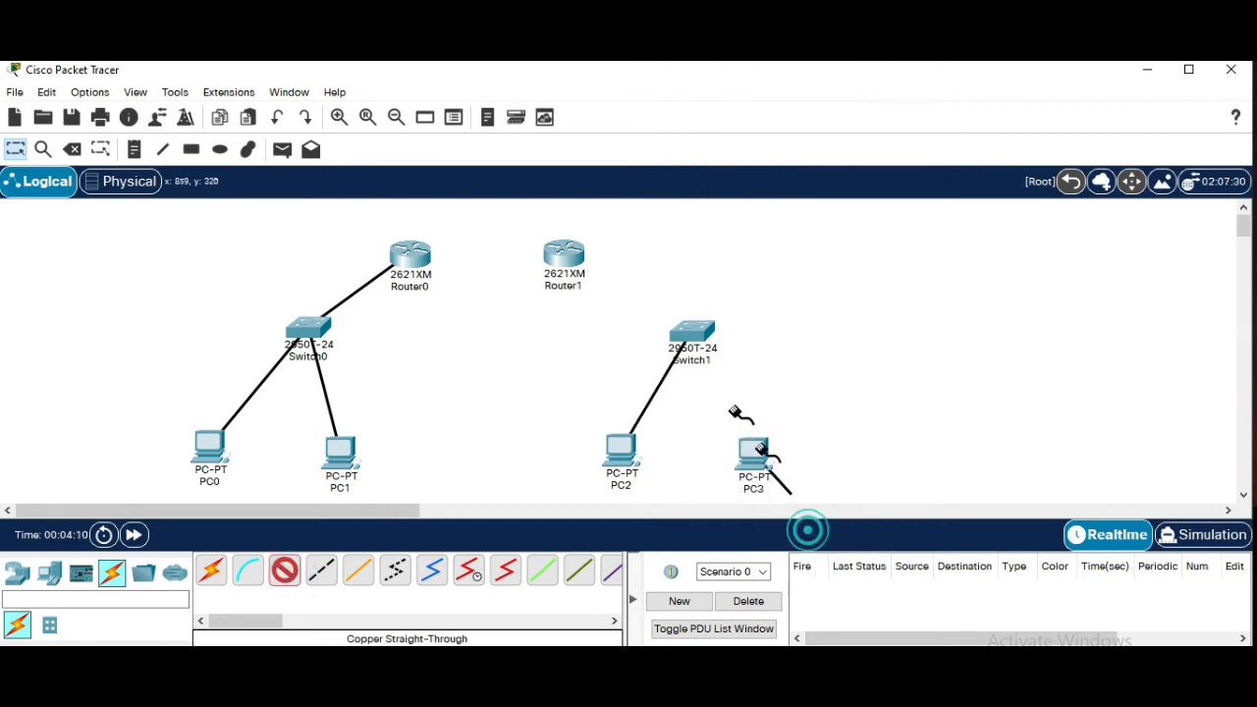
left_click(693, 336)
left_click(780, 67)
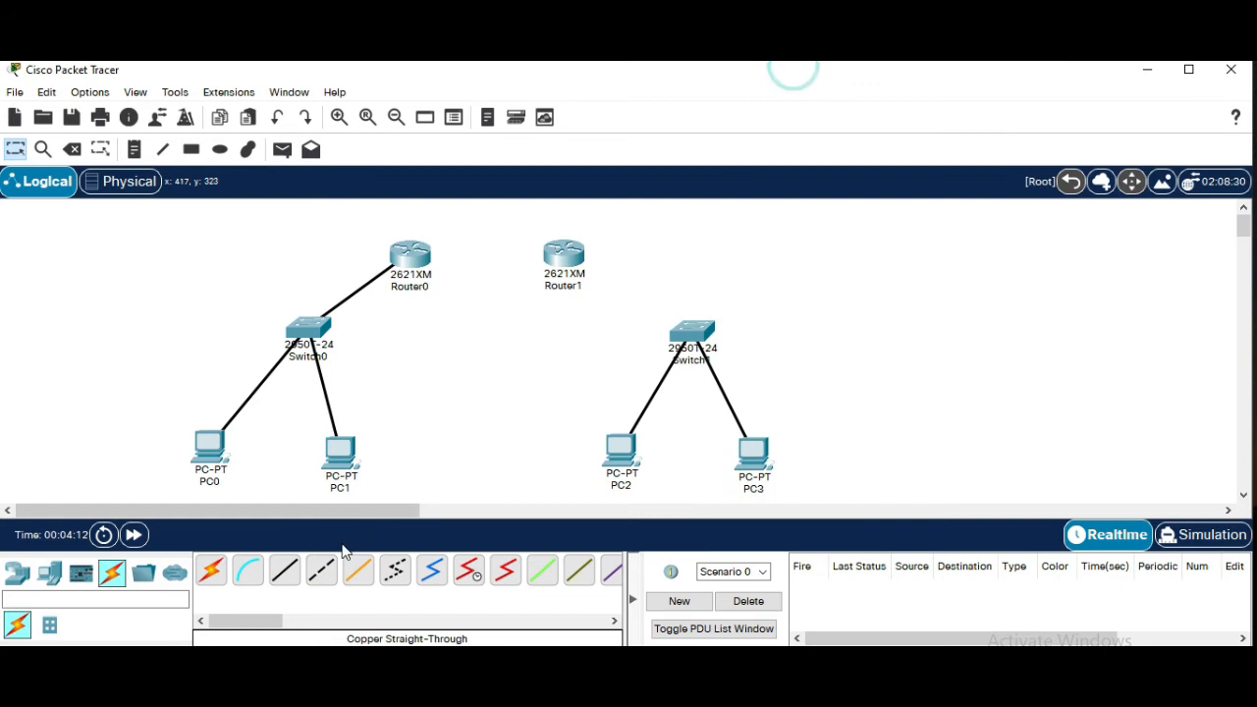
Connect Switch1's FastEthernet0/3 to Router1's FastEthernet0/0 with a copper straight-through cable
left_click(284, 573)
left_click(693, 334)
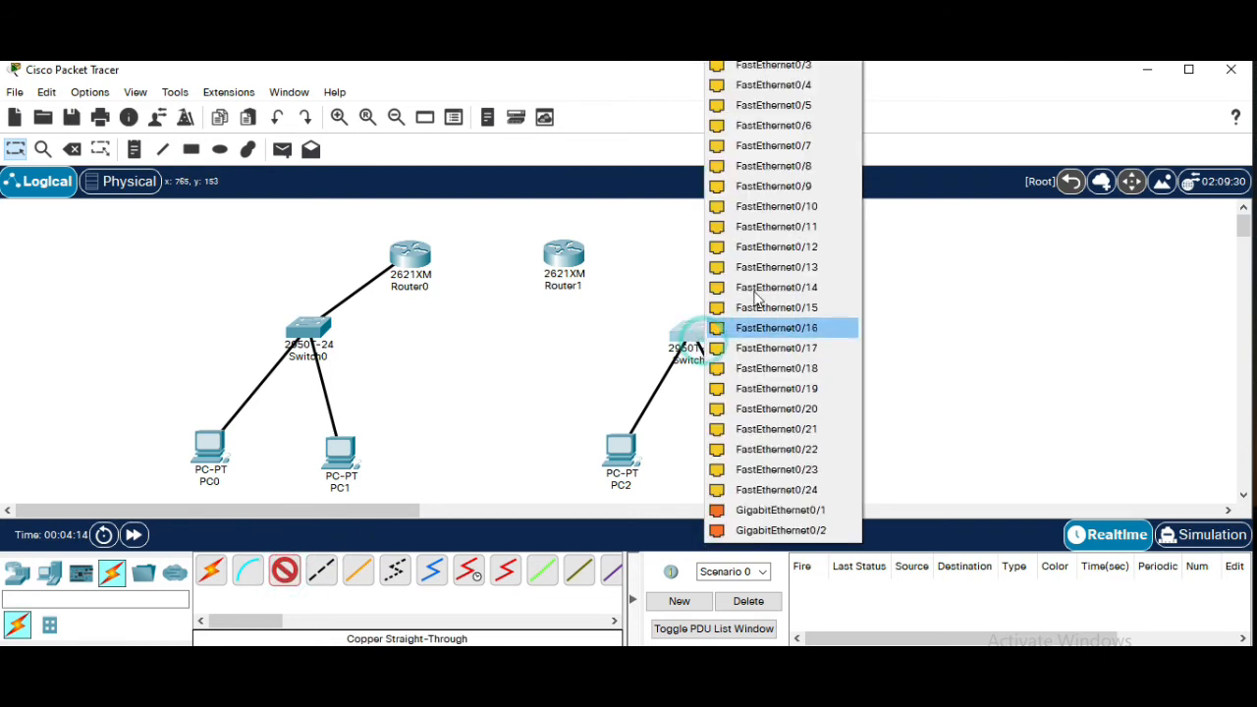
left_click(813, 72)
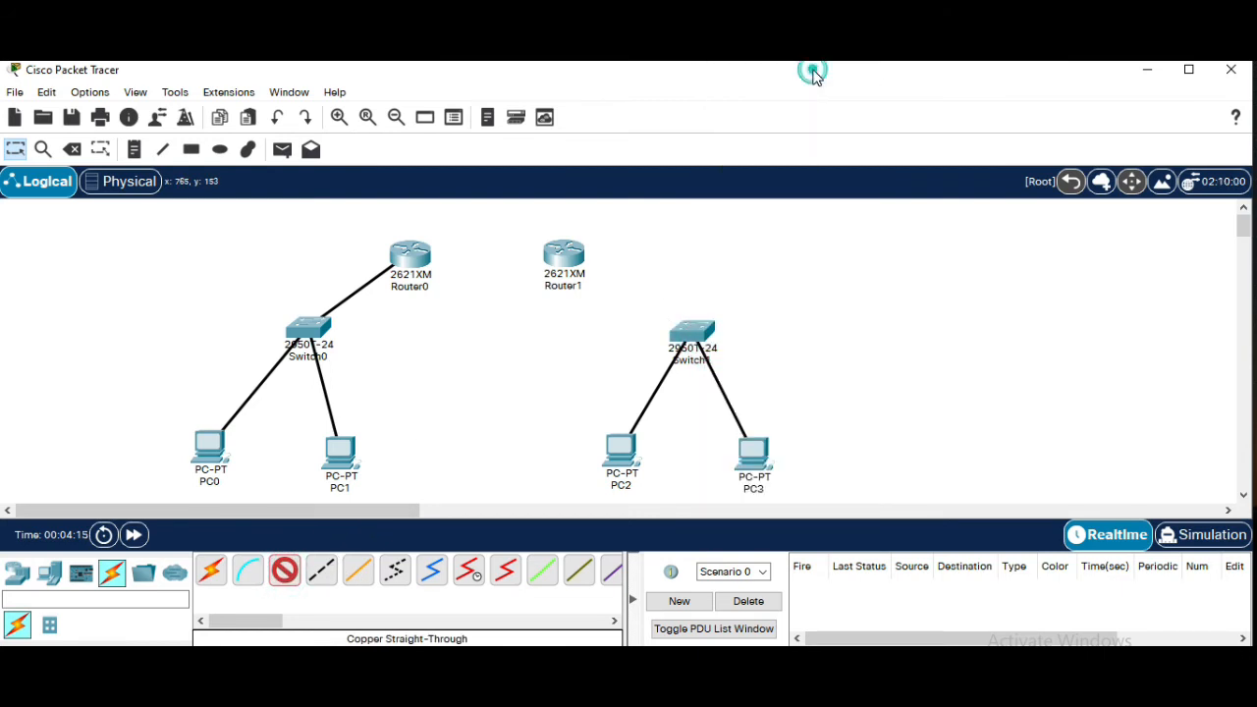
left_click(569, 263)
left_click(617, 316)
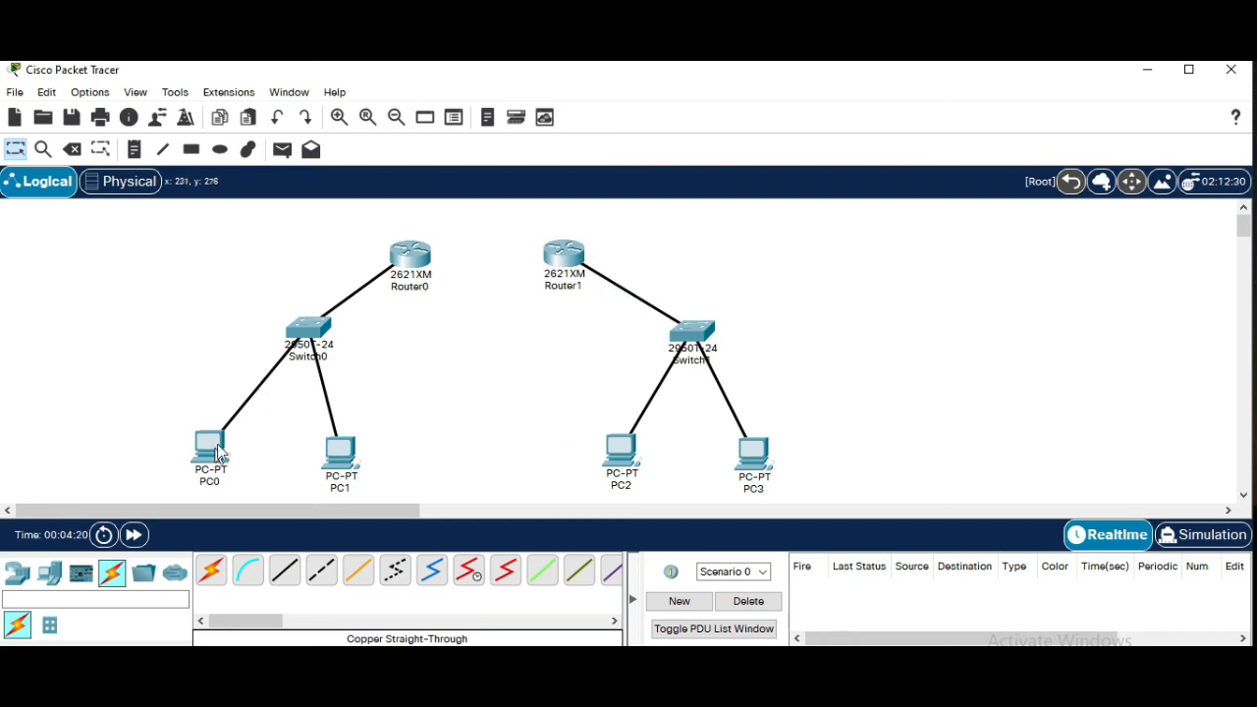
Power off Router0 and install an NM-8A/S module in its empty network module slot
mouse_move(214, 458)
mouse_move(322, 335)
left_click(396, 263)
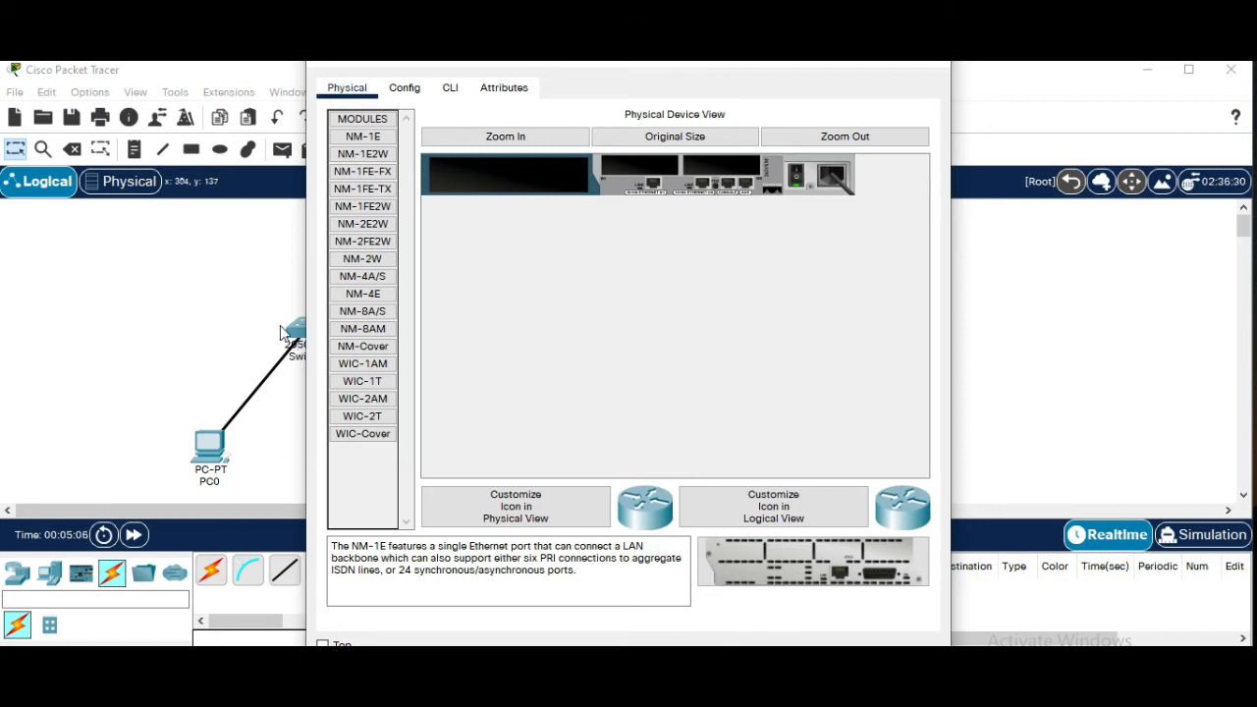
left_click(346, 87)
left_click(797, 176)
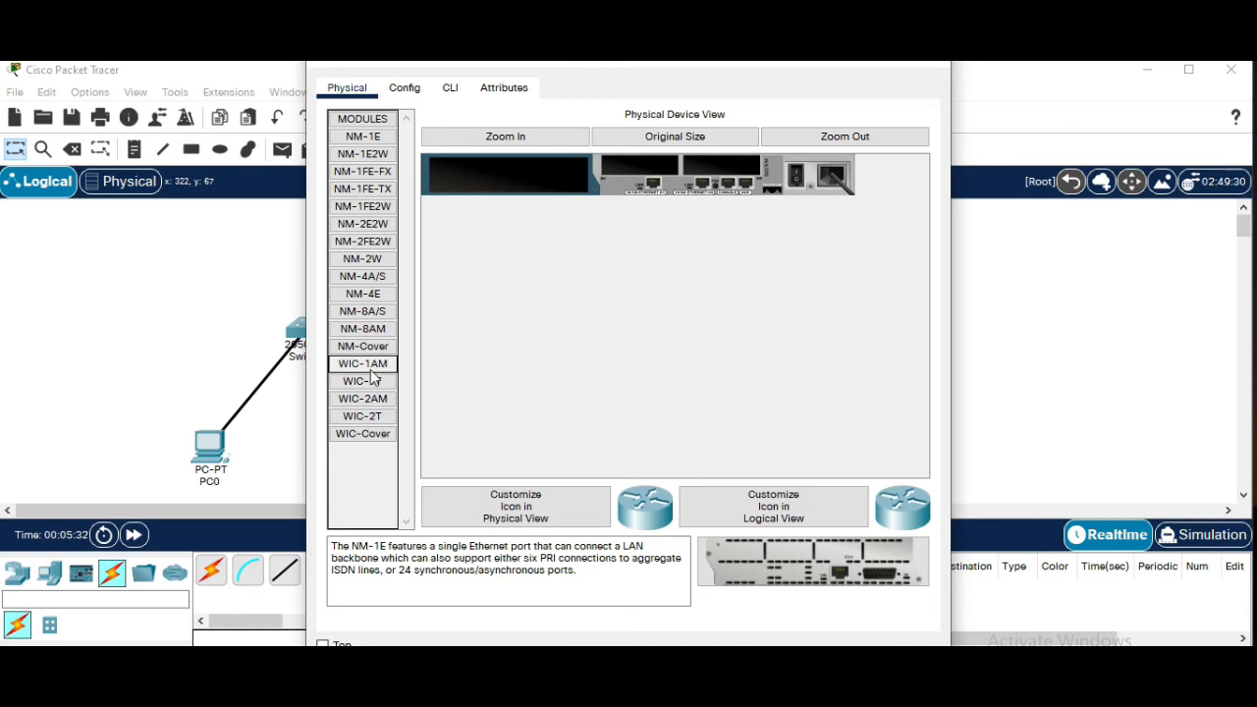
left_click(381, 315)
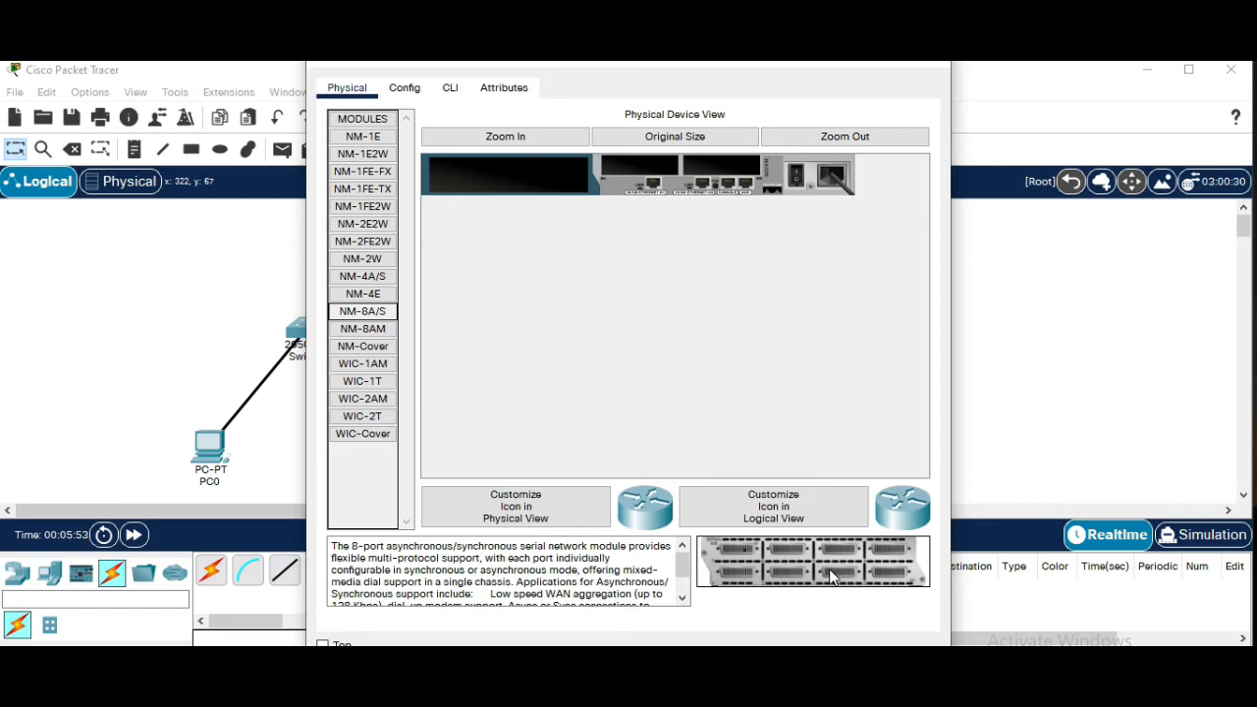
left_click_drag(815, 572, 533, 184)
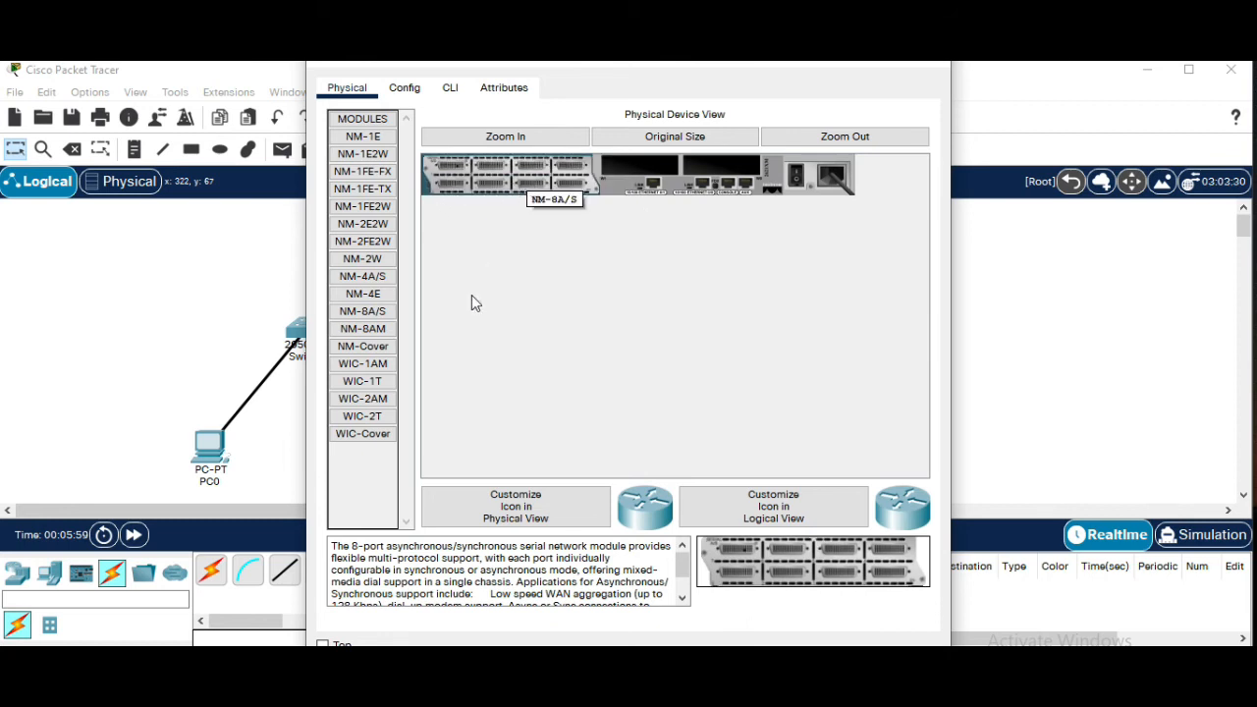
Add two WIC-2T cards to Router0's WIC slots and close its configuration window
left_click(352, 420)
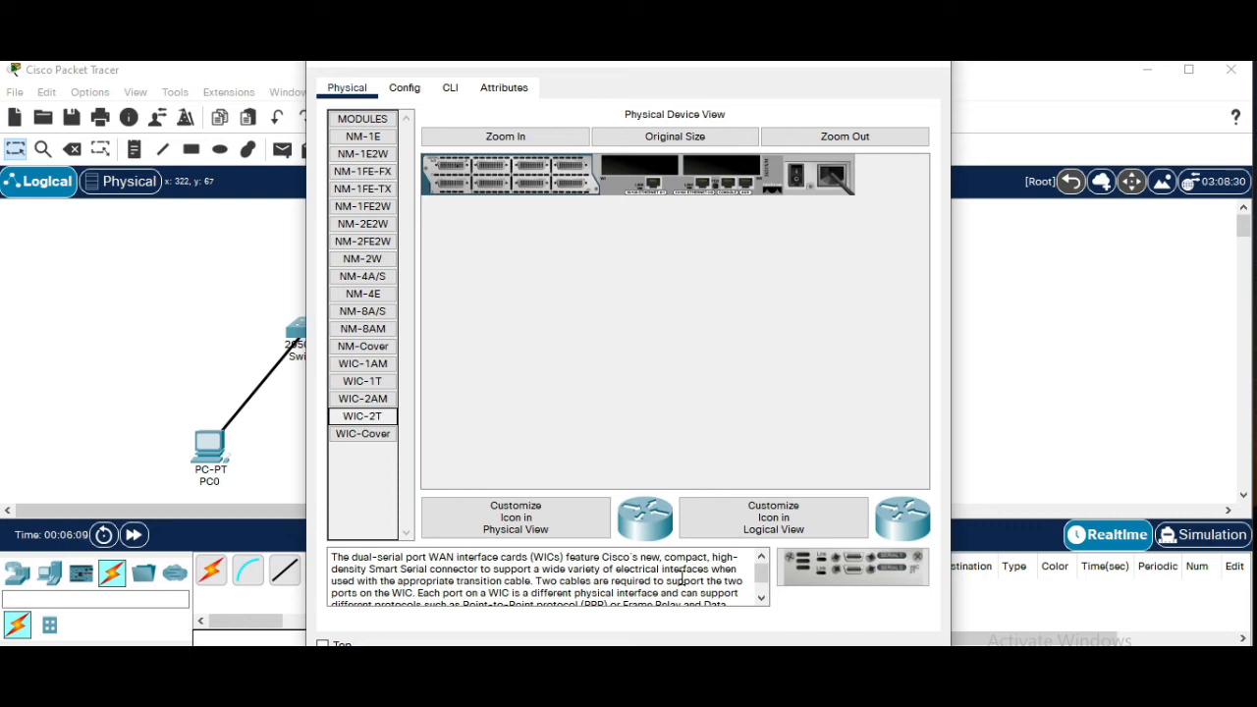
left_click(836, 575)
left_click_drag(837, 573, 642, 172)
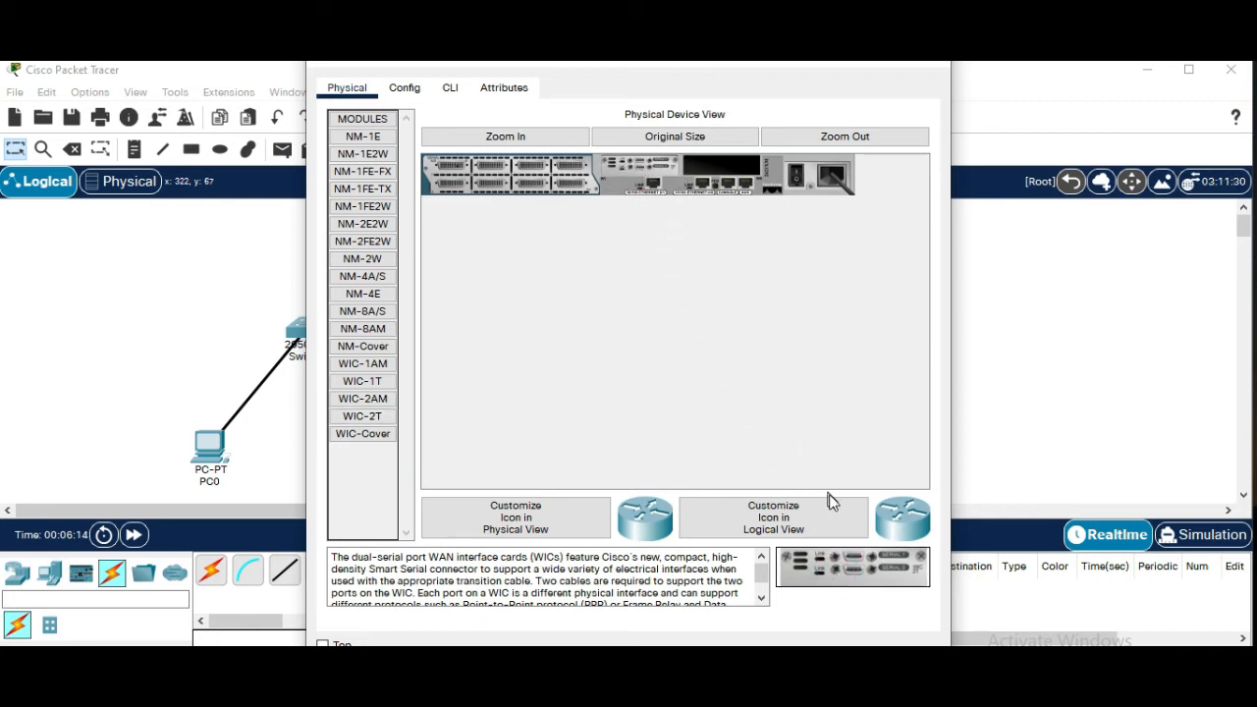
left_click_drag(854, 573, 738, 180)
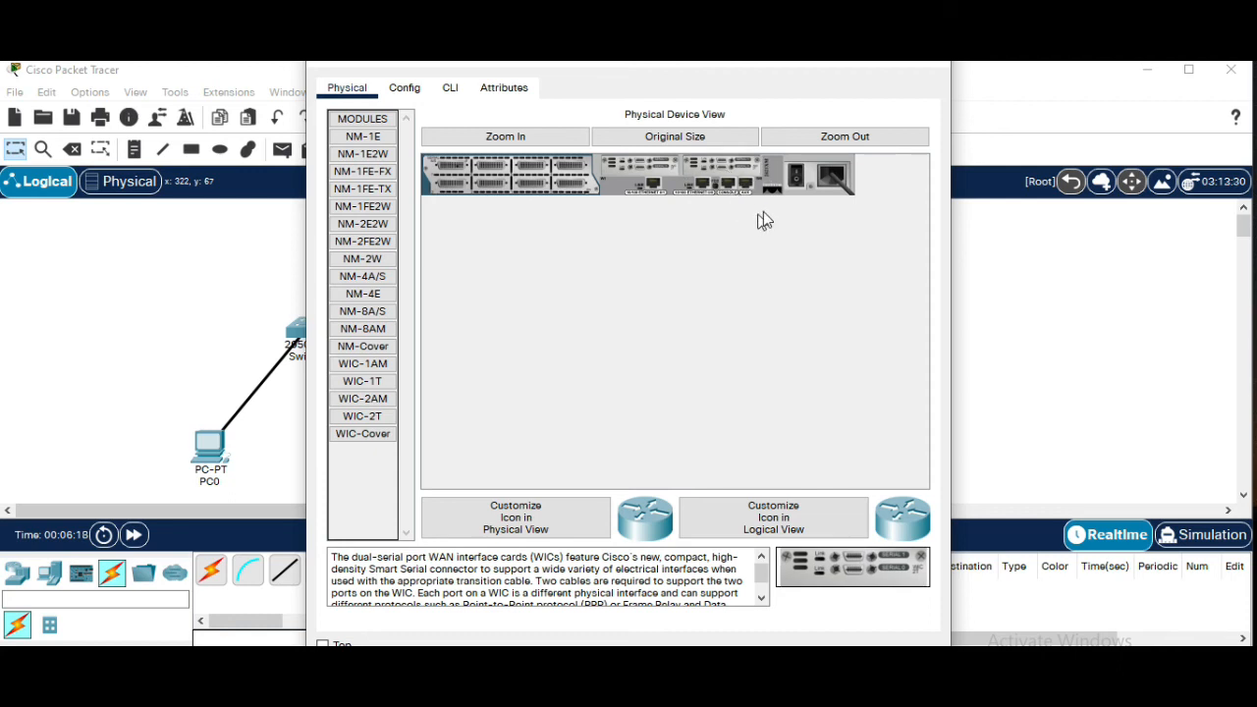
left_click(926, 66)
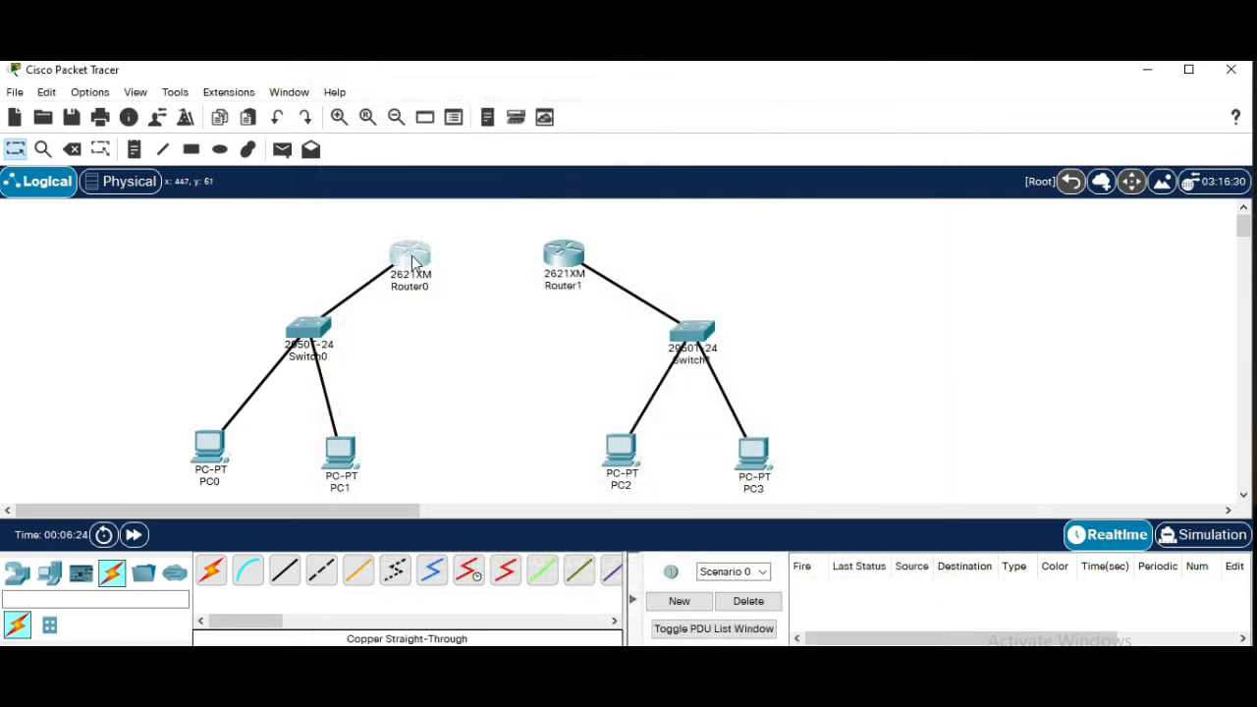
Power off Router1 and install an NM-8A/S module in its empty network module slot
mouse_move(412, 257)
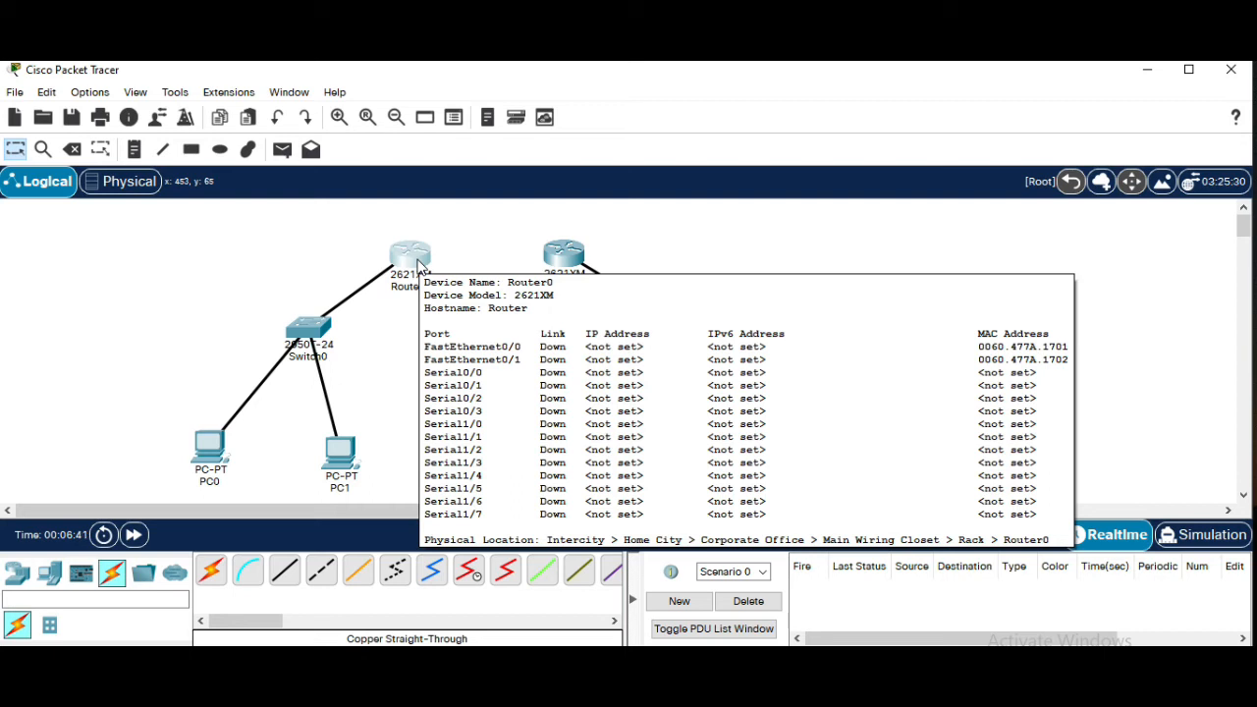
left_click(561, 254)
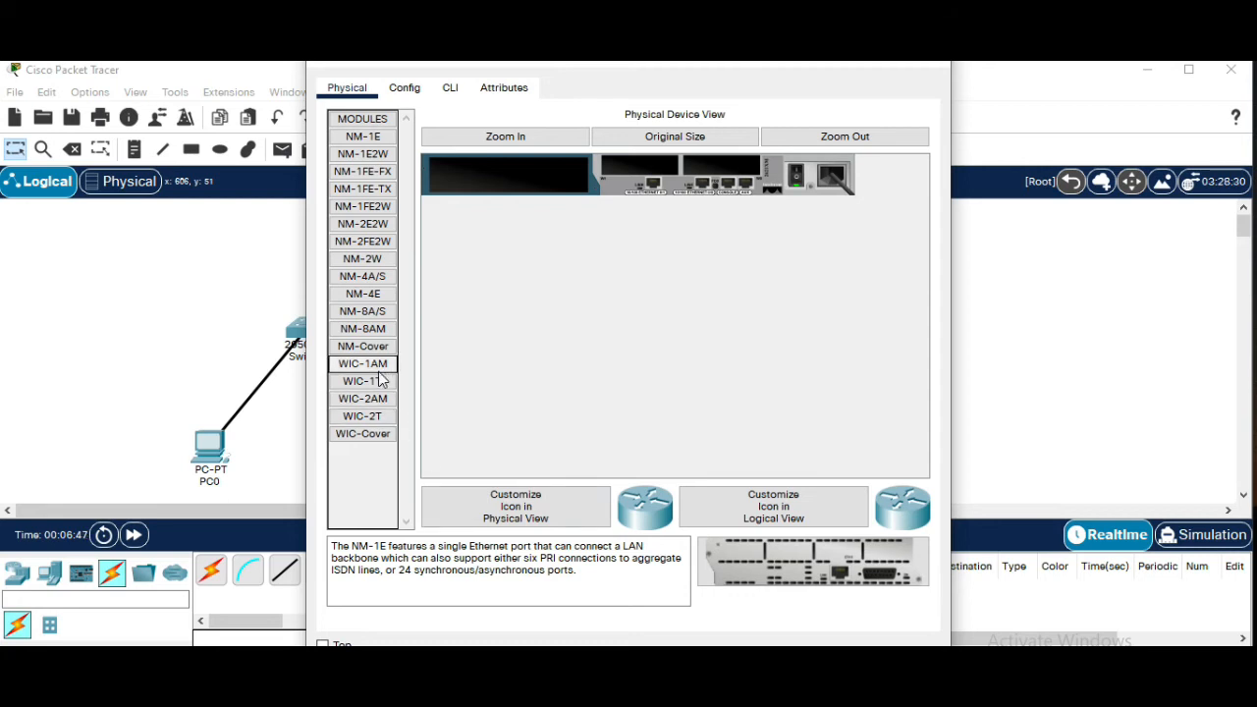
left_click_drag(374, 319, 536, 186)
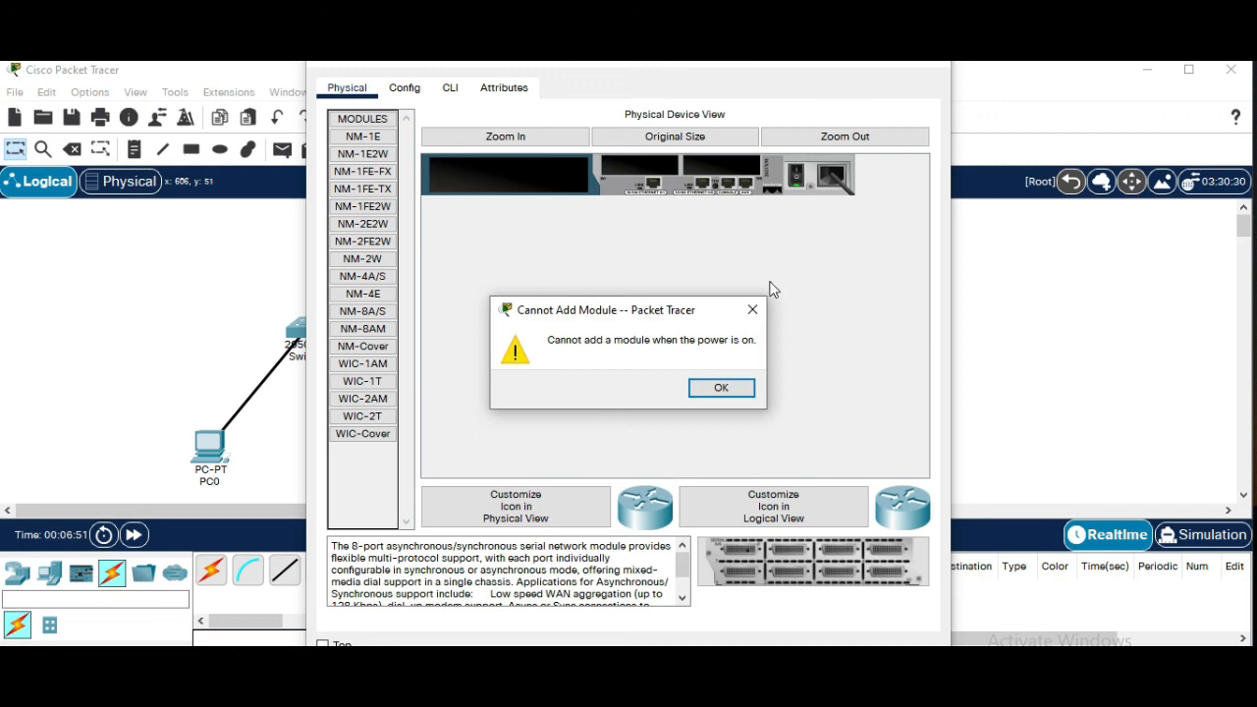
left_click(736, 390)
left_click(795, 178)
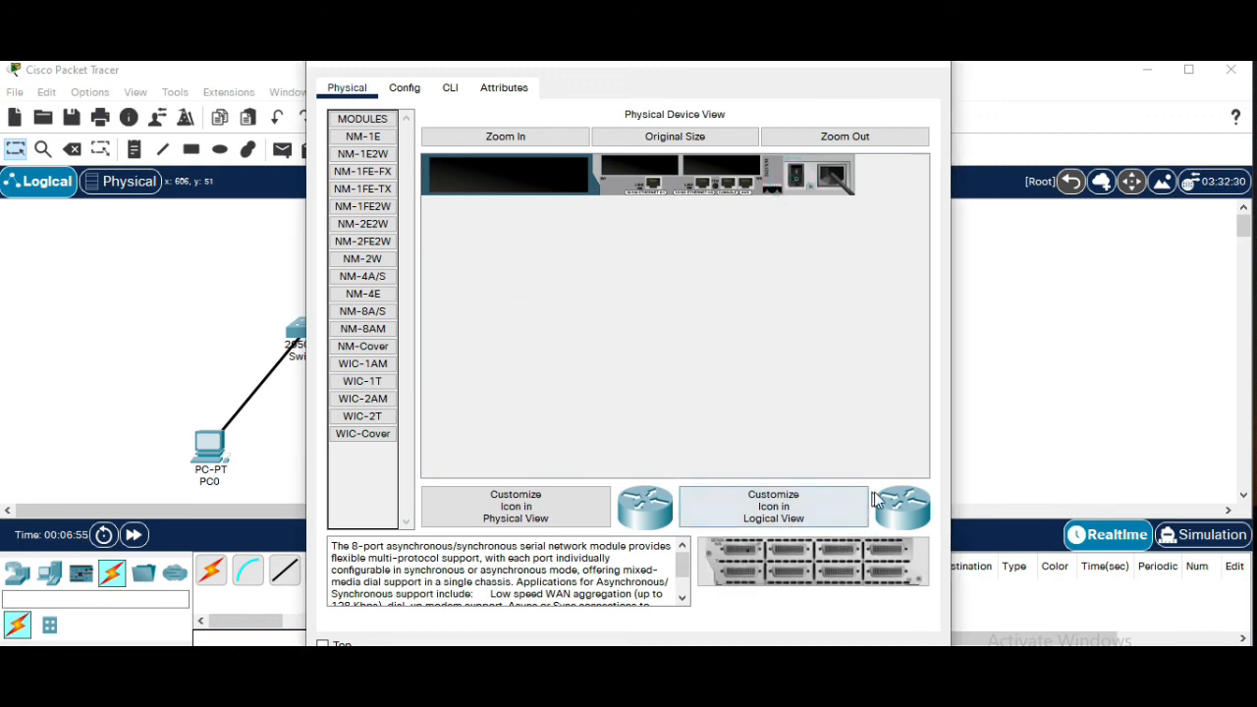
left_click_drag(872, 575, 563, 218)
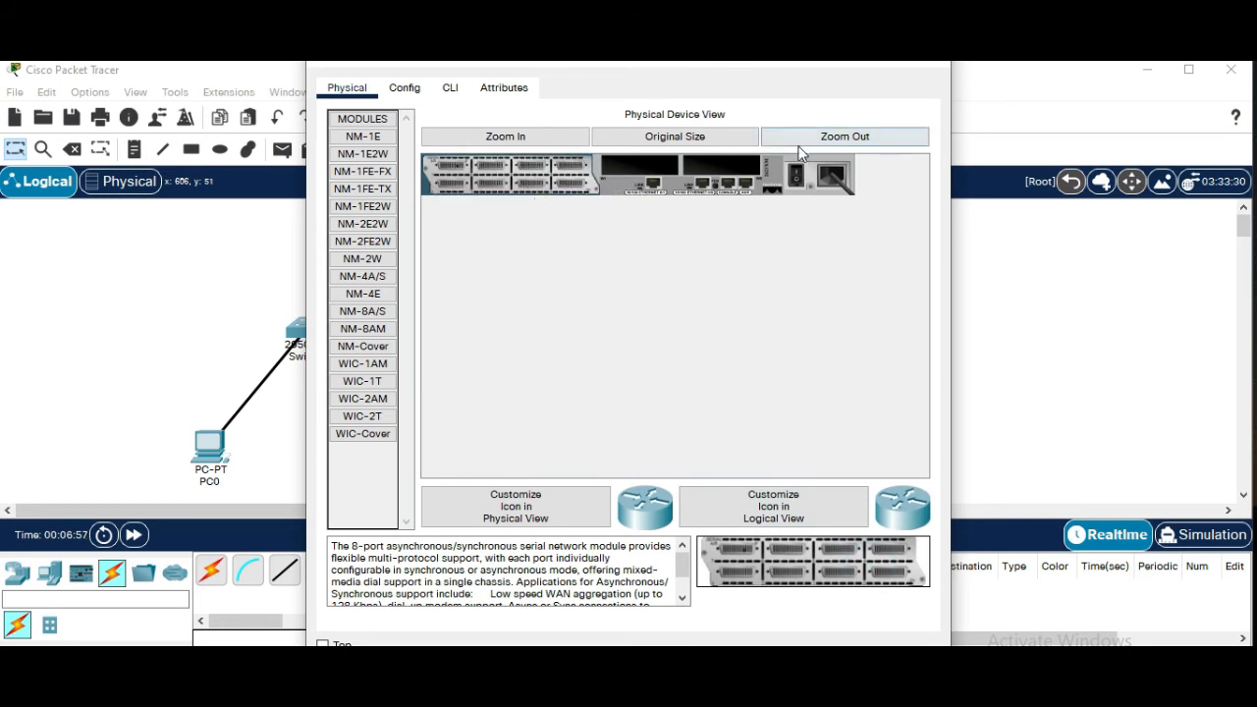
Add two WIC-2T cards to Router1's WIC slots and close its configuration window
left_click(376, 417)
left_click_drag(864, 576, 670, 191)
left_click_drag(891, 574, 657, 179)
left_click_drag(896, 567, 733, 173)
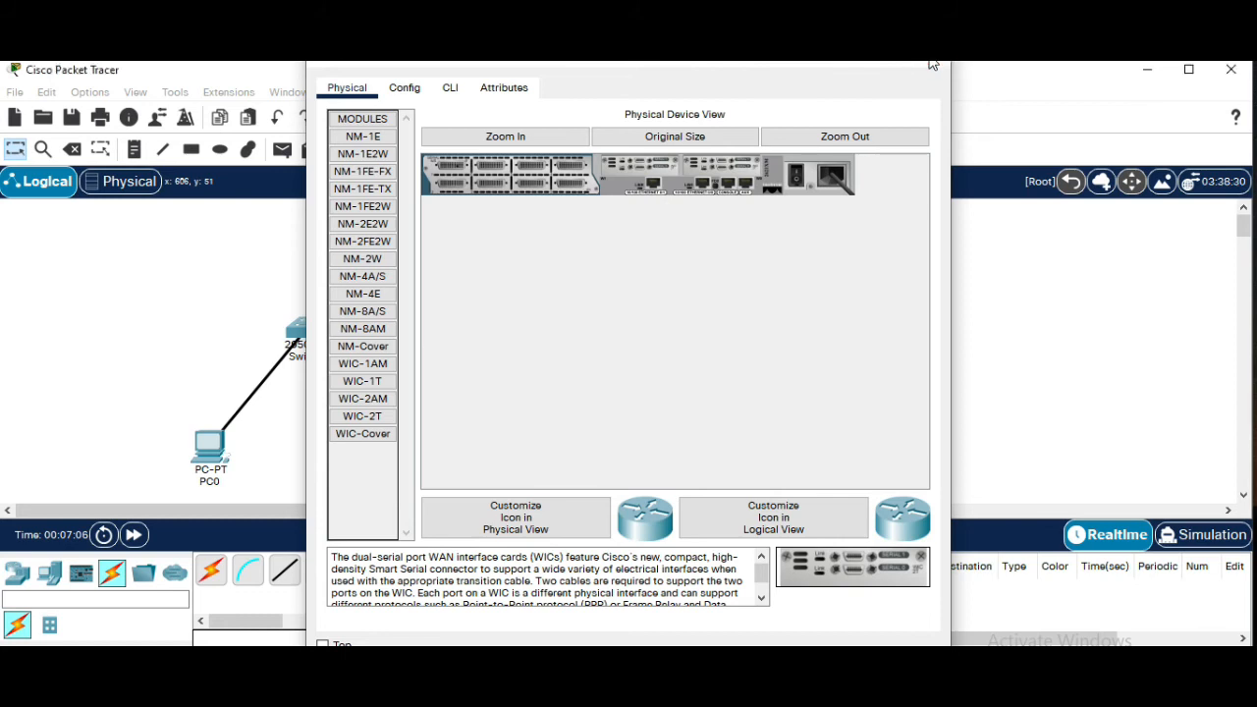
left_click(936, 73)
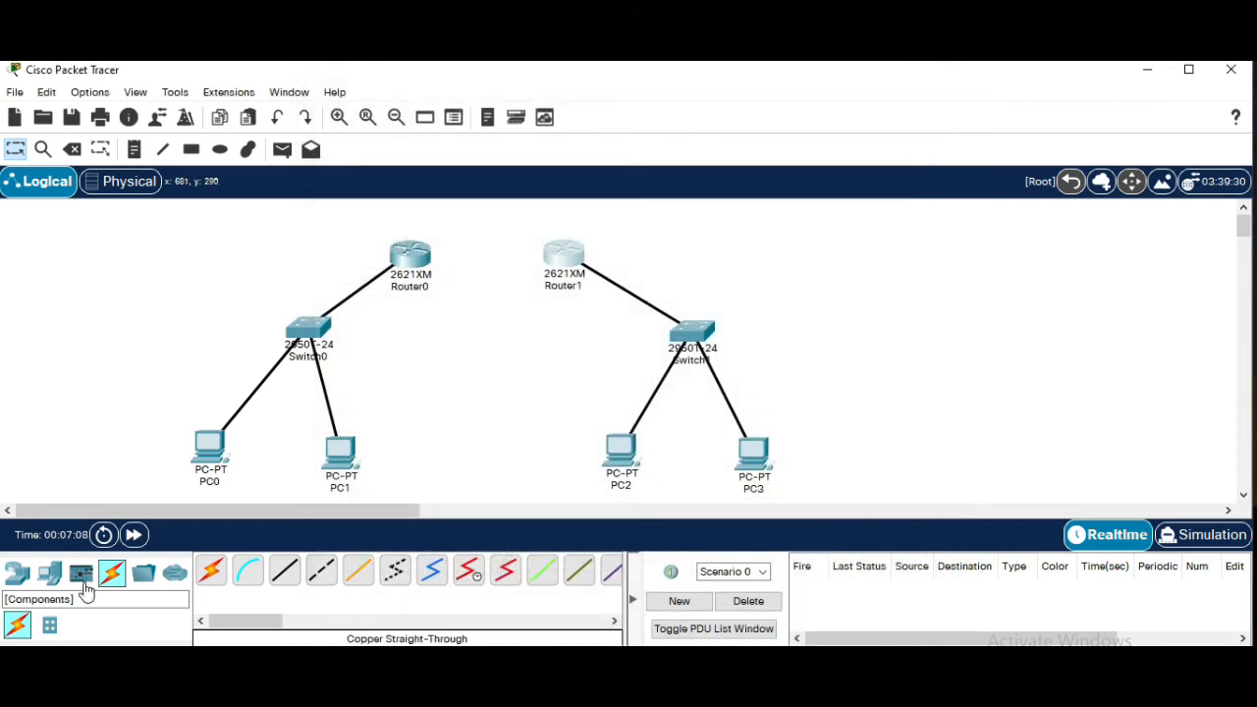
Connect Router0's Serial1/0 to Router1's Serial1/0 with a Serial DCE cable
left_click(465, 583)
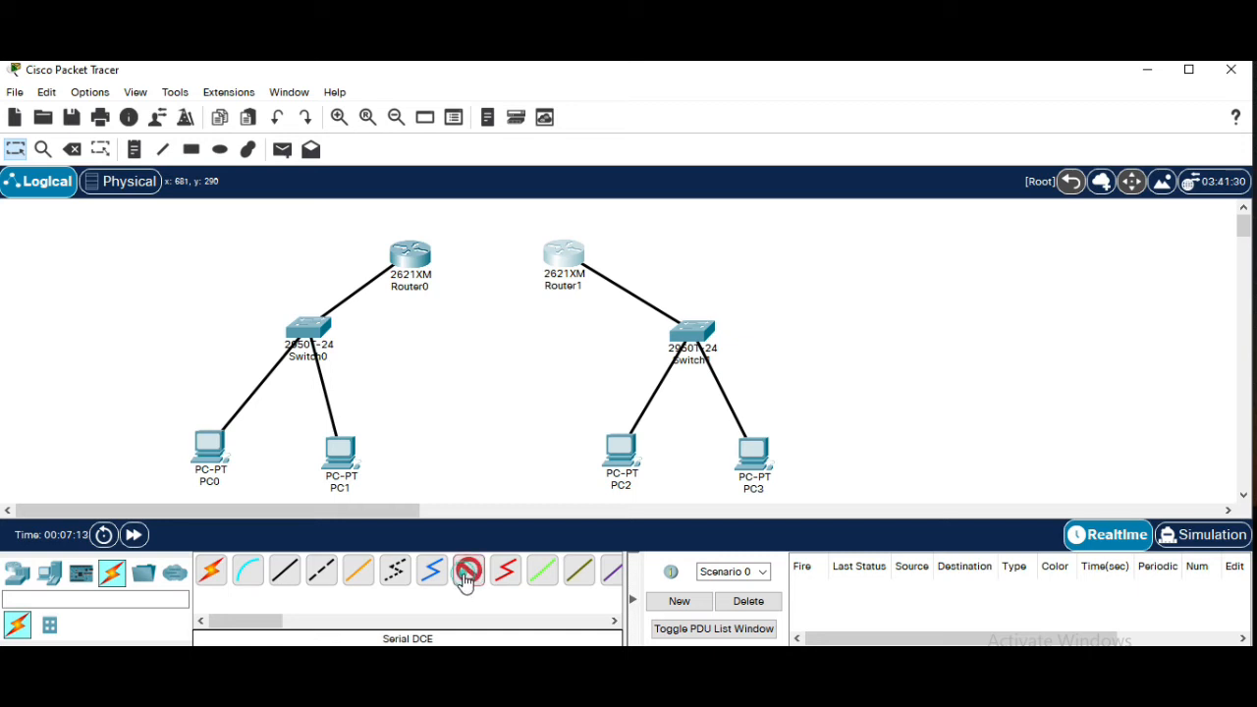
left_click(410, 259)
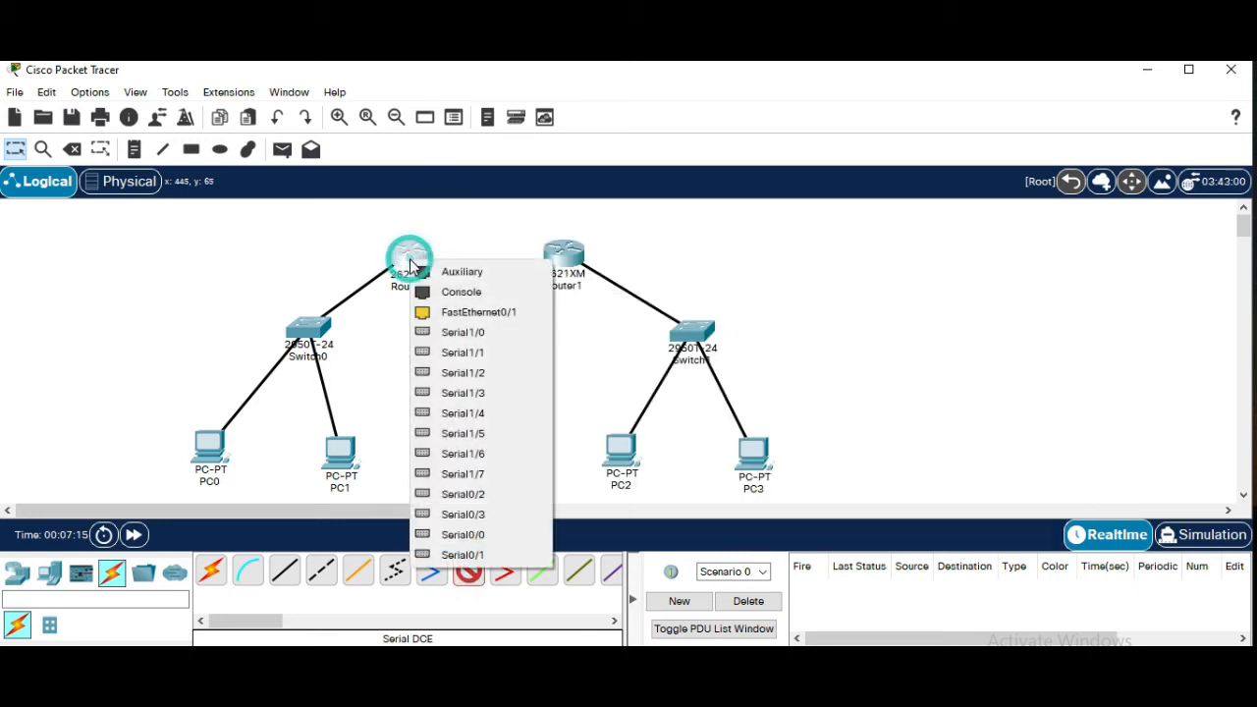
left_click(479, 334)
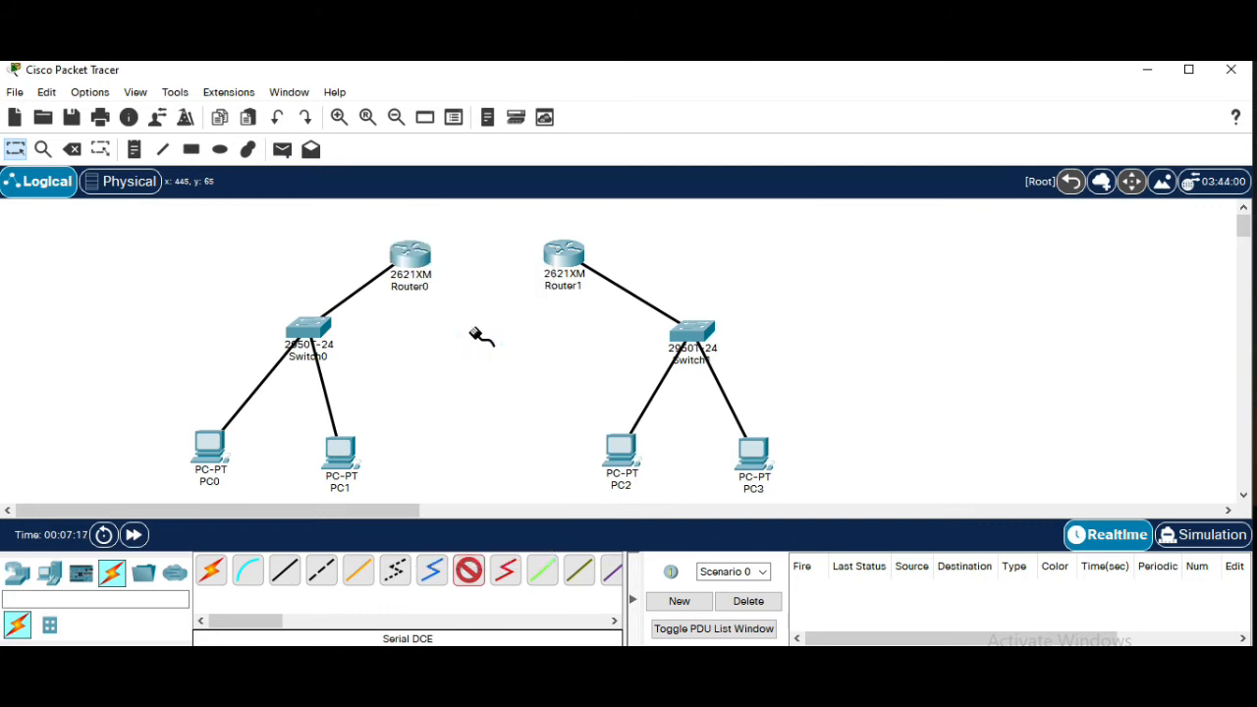
left_click(576, 258)
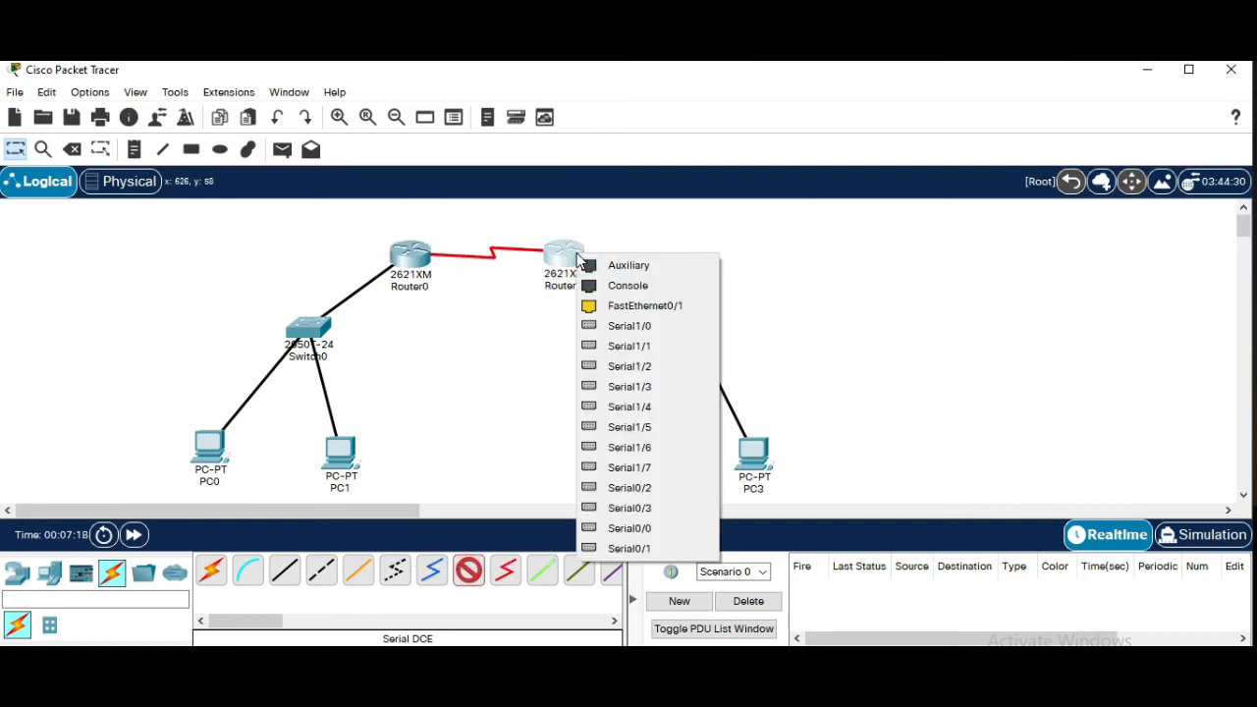
left_click(627, 328)
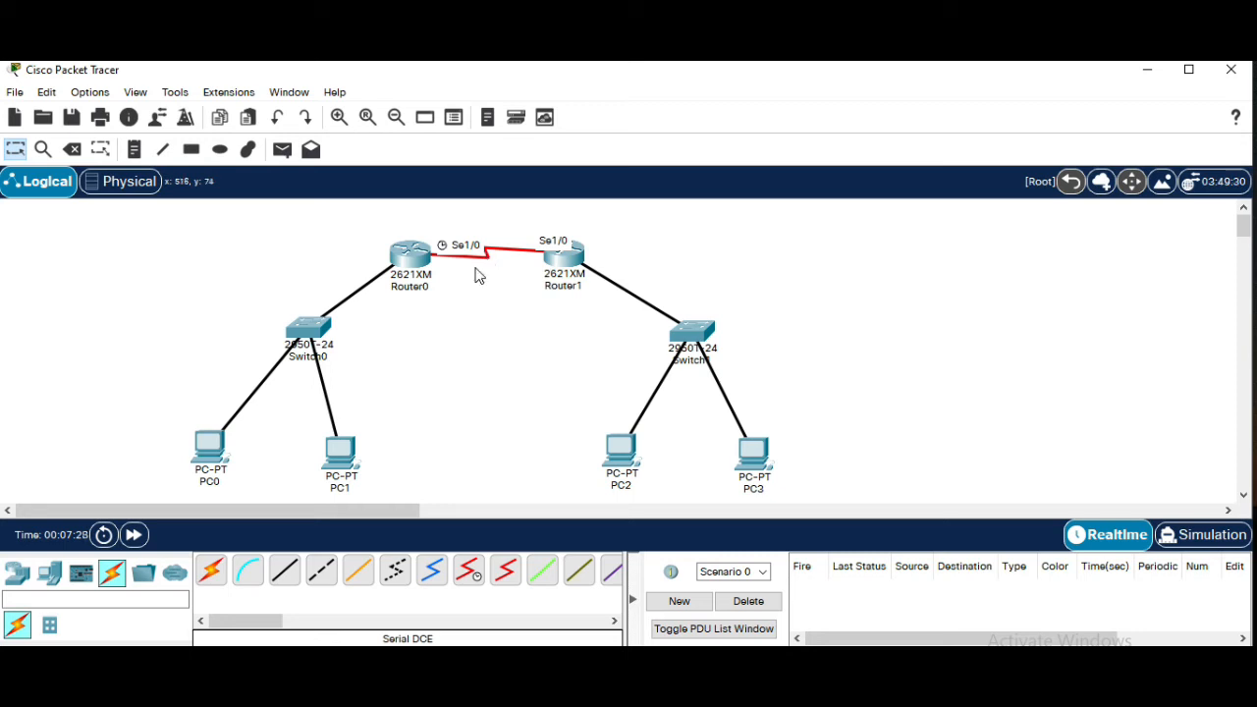
Enable the Show Link Lights option in the interface preferences and close the preferences window
left_click(89, 95)
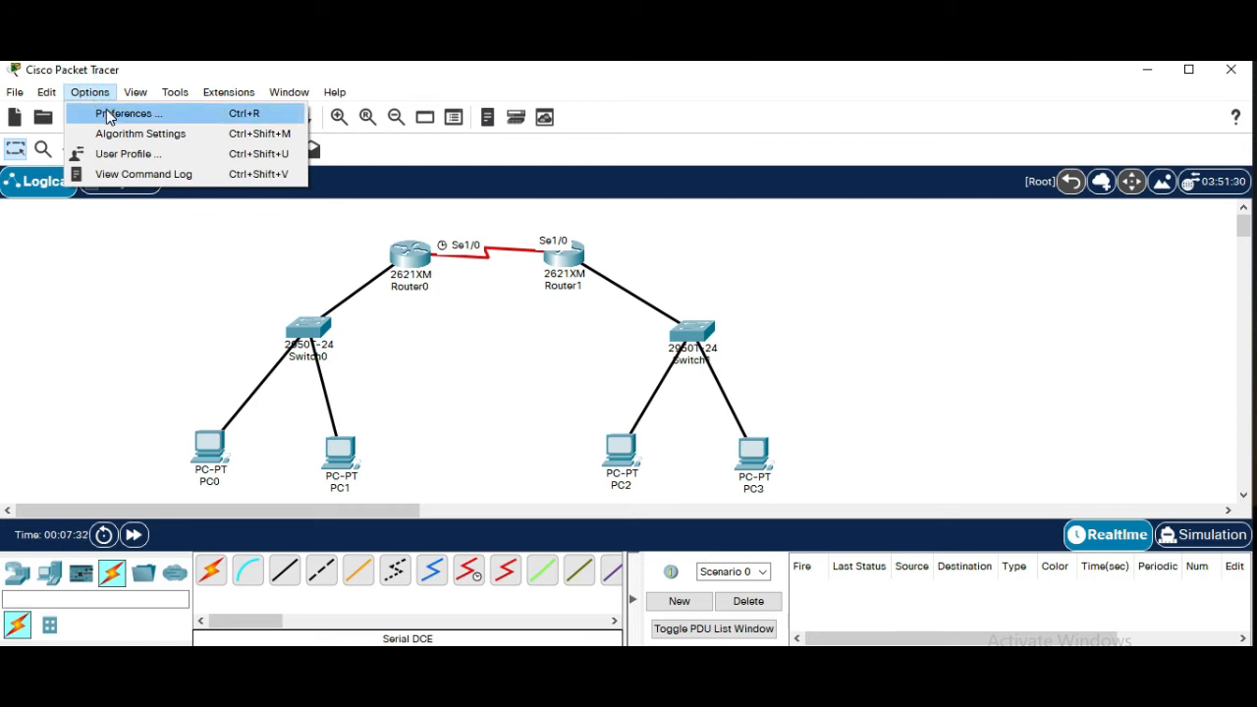
left_click(110, 114)
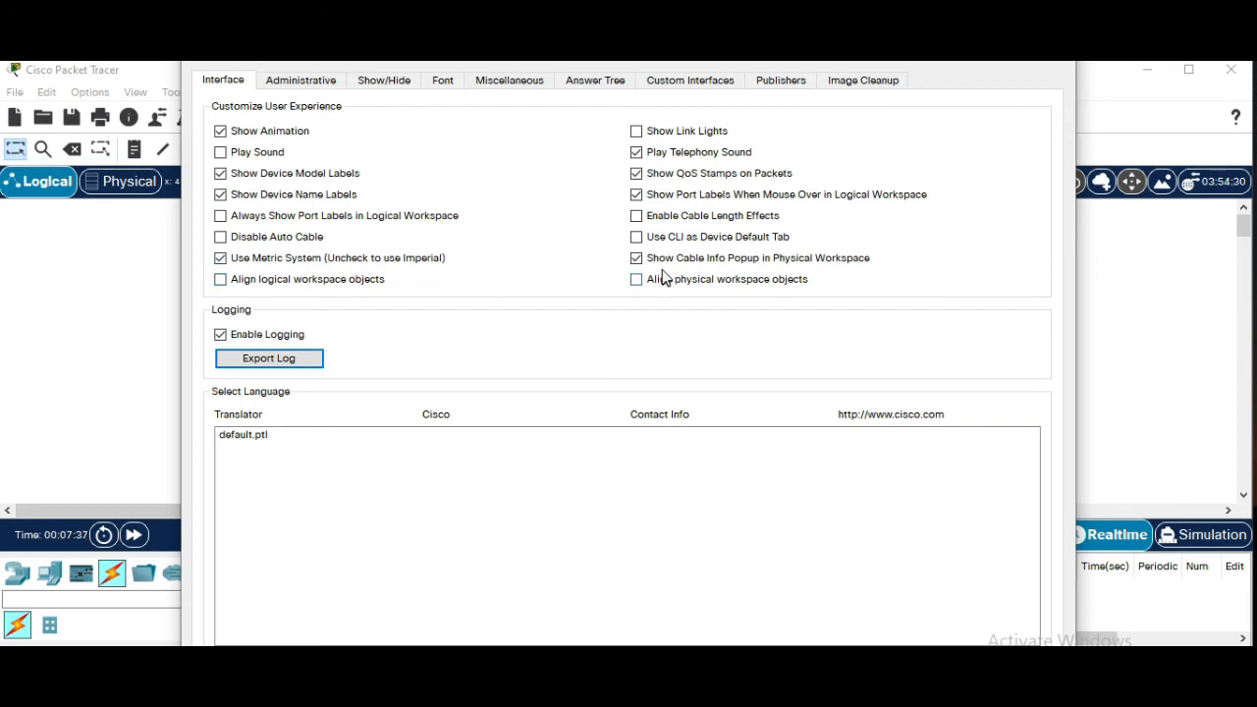
left_click(643, 134)
left_click(1068, 60)
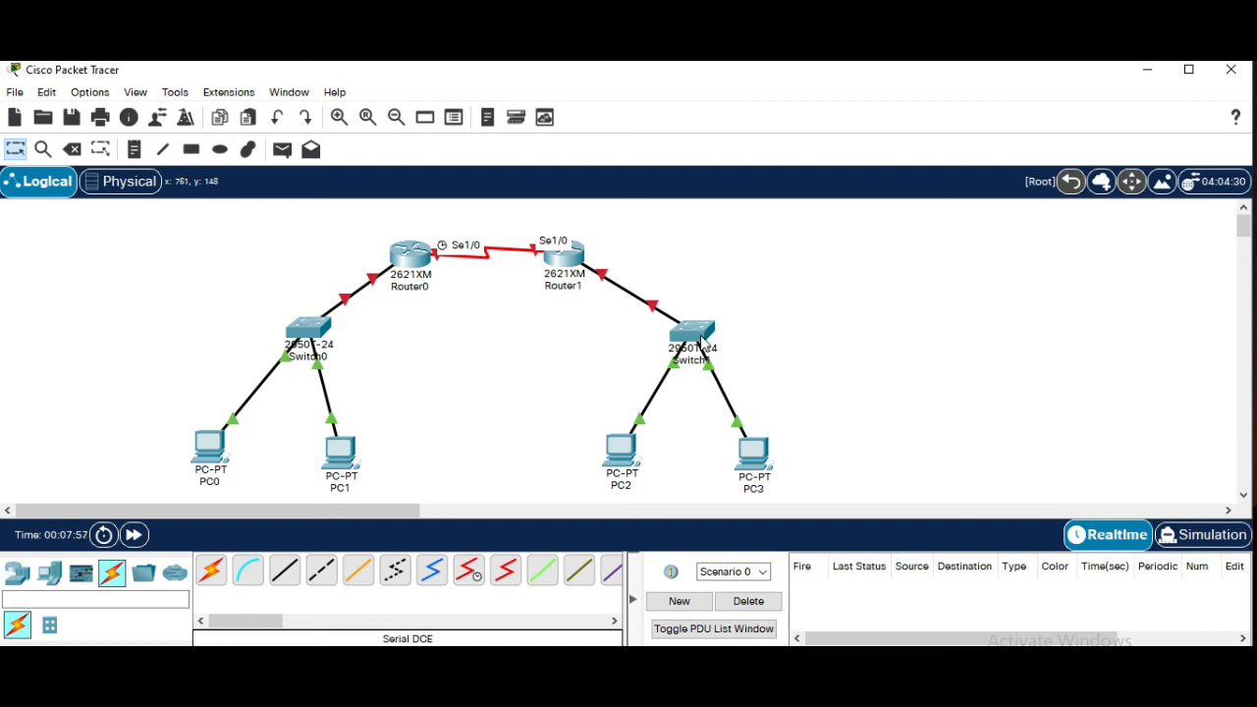
mouse_move(687, 359)
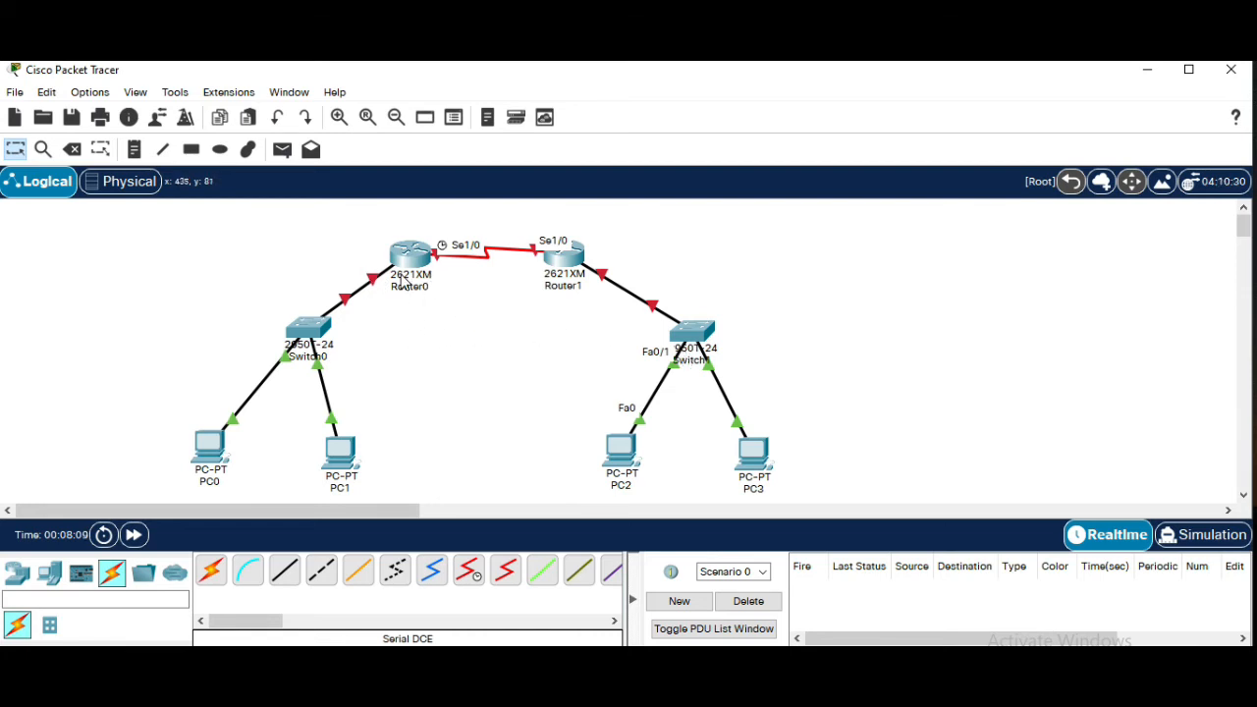
Try connecting PC1's RS 232 port to Router0's Console port with a console cable, and delete that cable
mouse_move(403, 280)
left_click(241, 583)
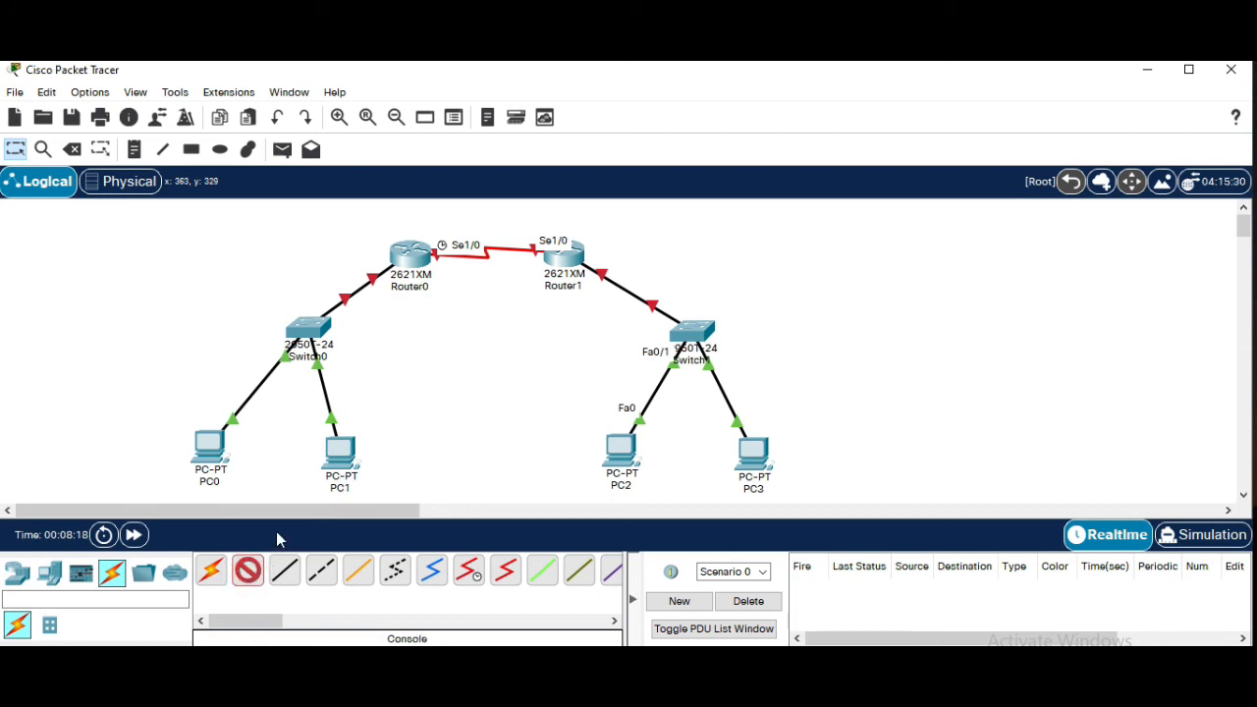
left_click(343, 460)
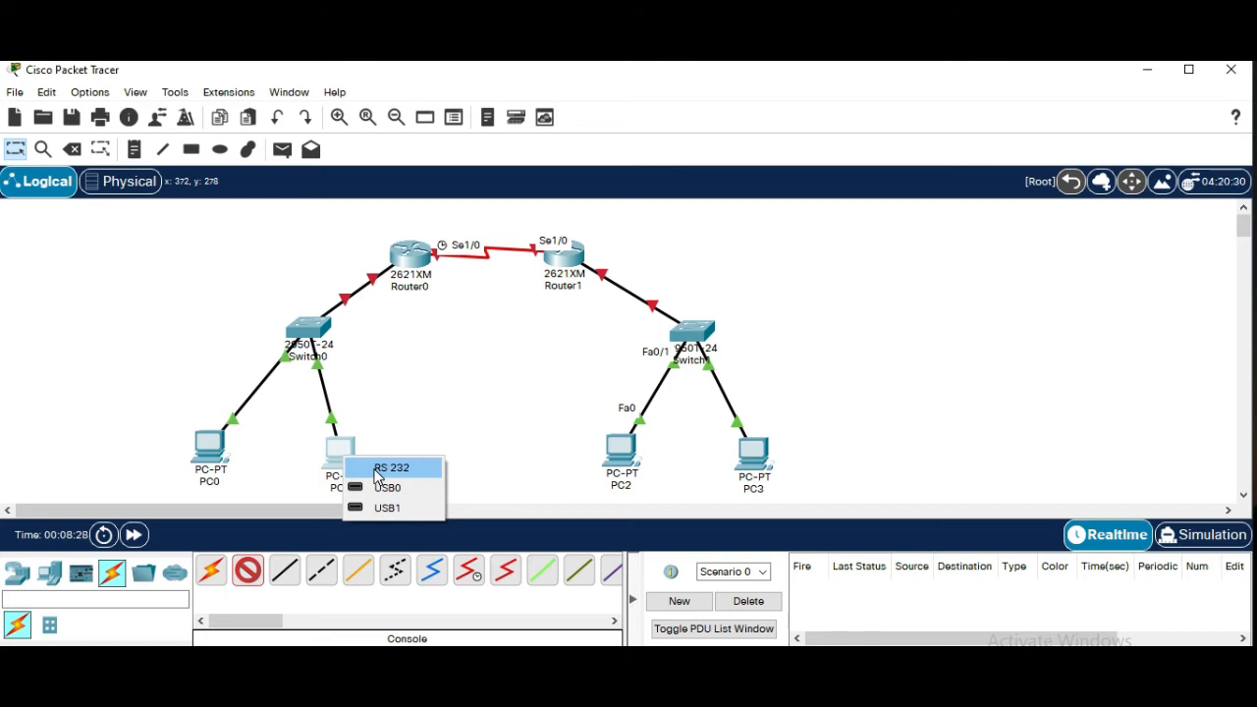
left_click(376, 472)
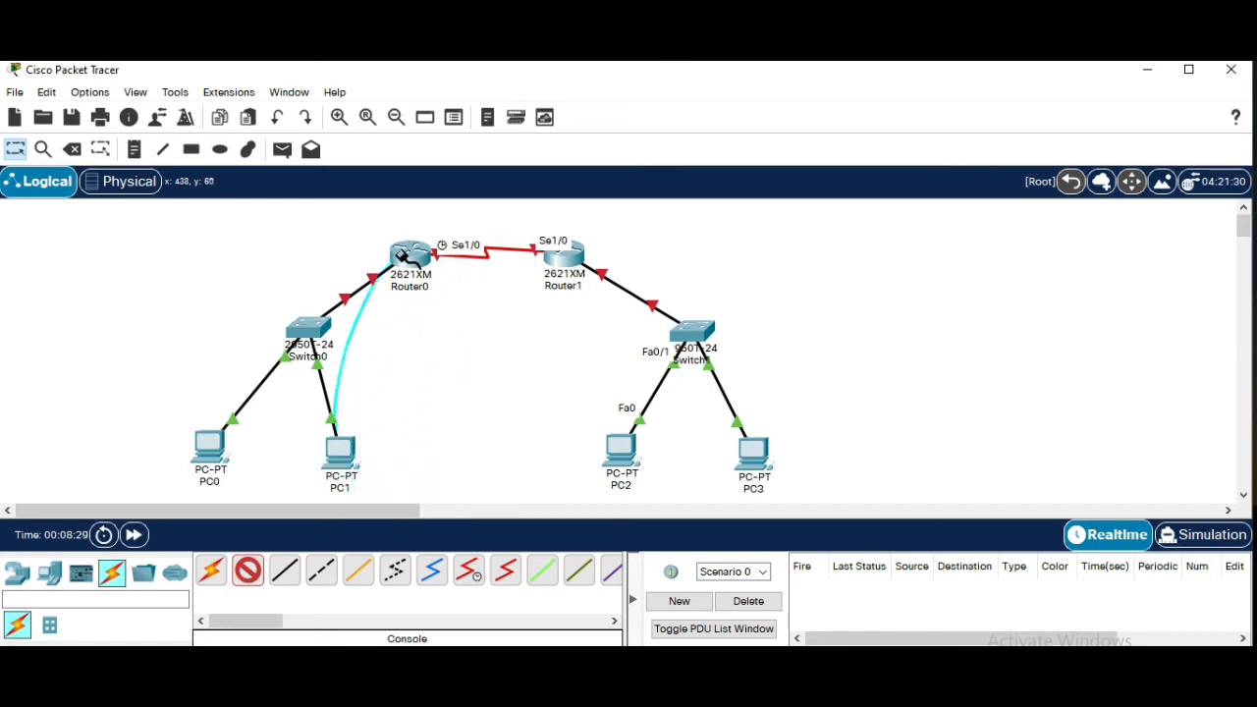
left_click(407, 263)
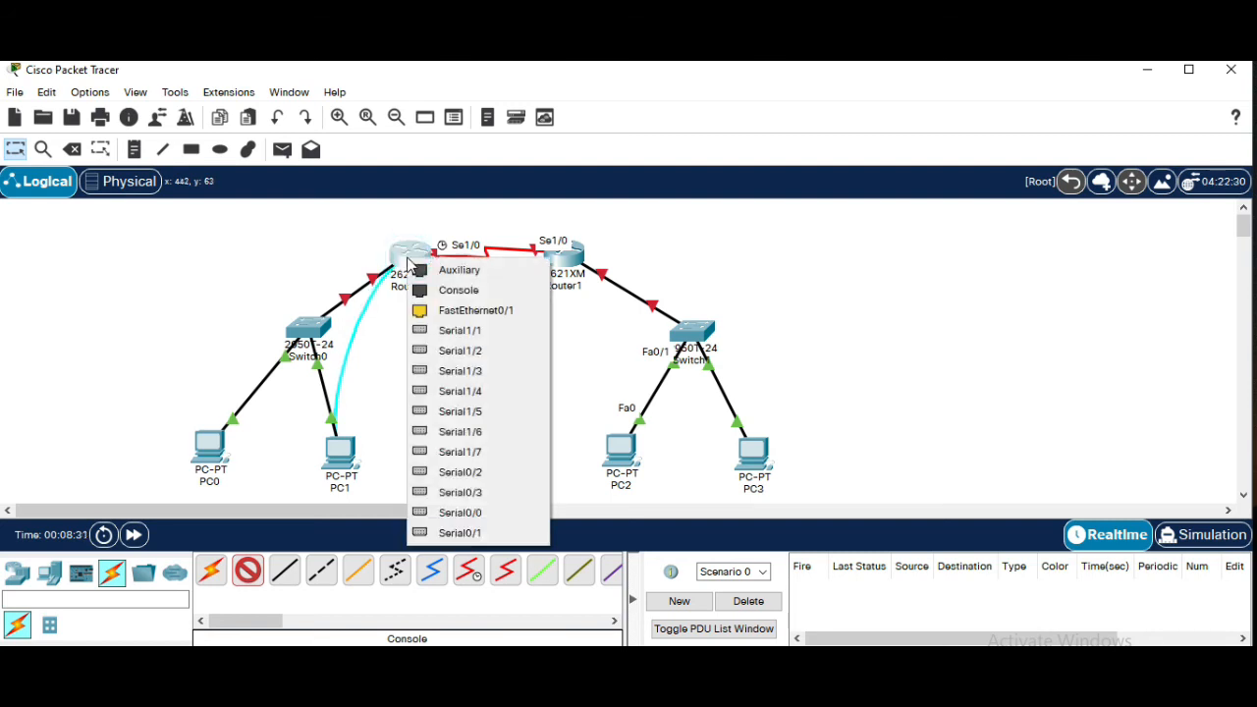
left_click(439, 291)
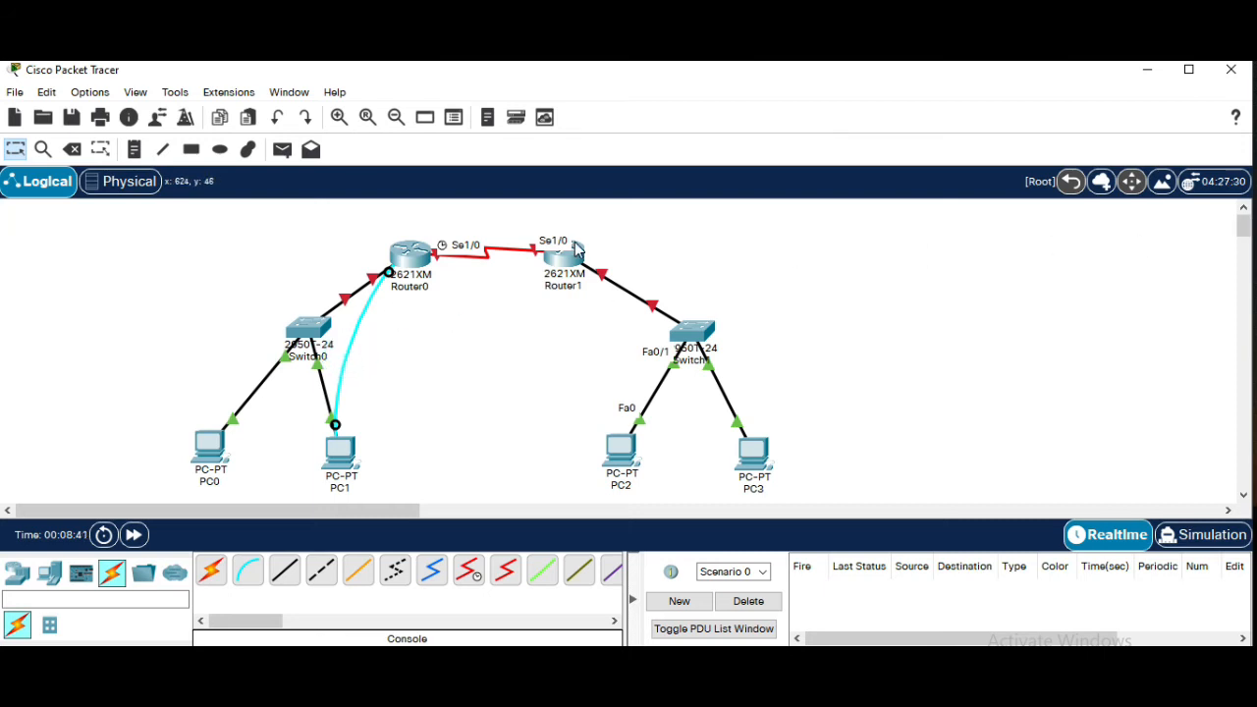
key("Delete")
left_click(363, 326)
Connect PC0's RS 232 port to Router0's Console port with a console cable
left_click(249, 583)
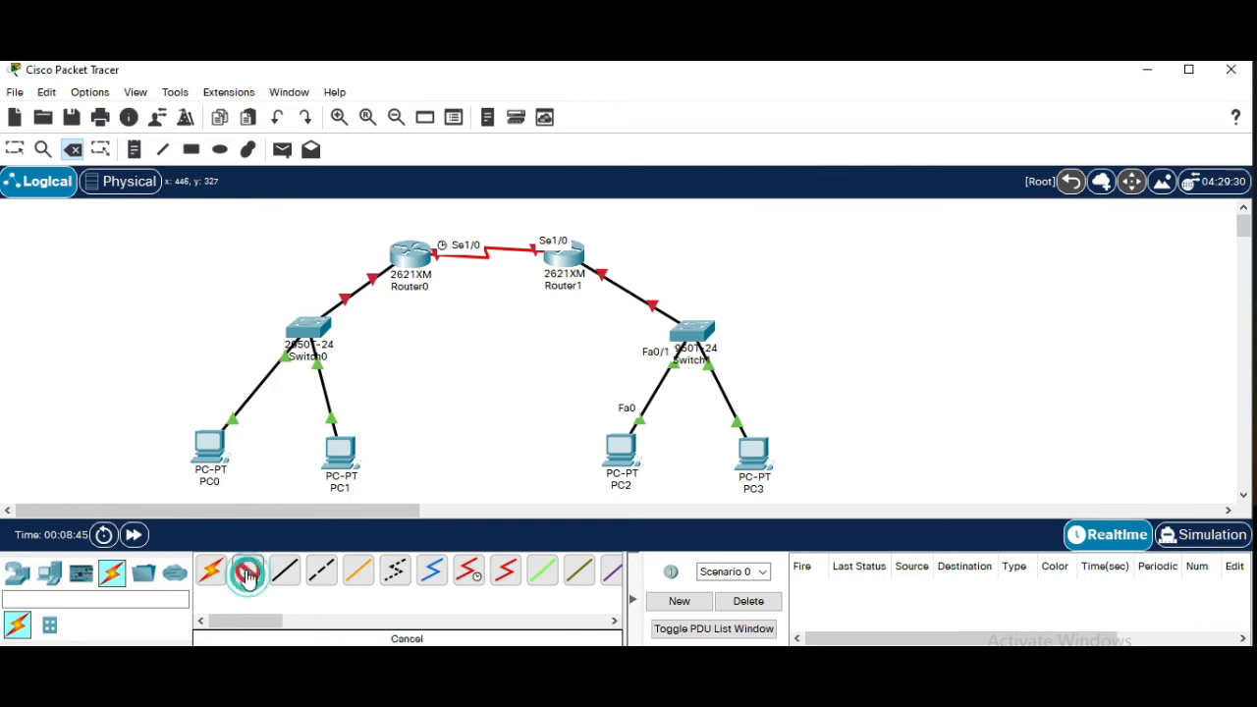
left_click(206, 450)
left_click(242, 469)
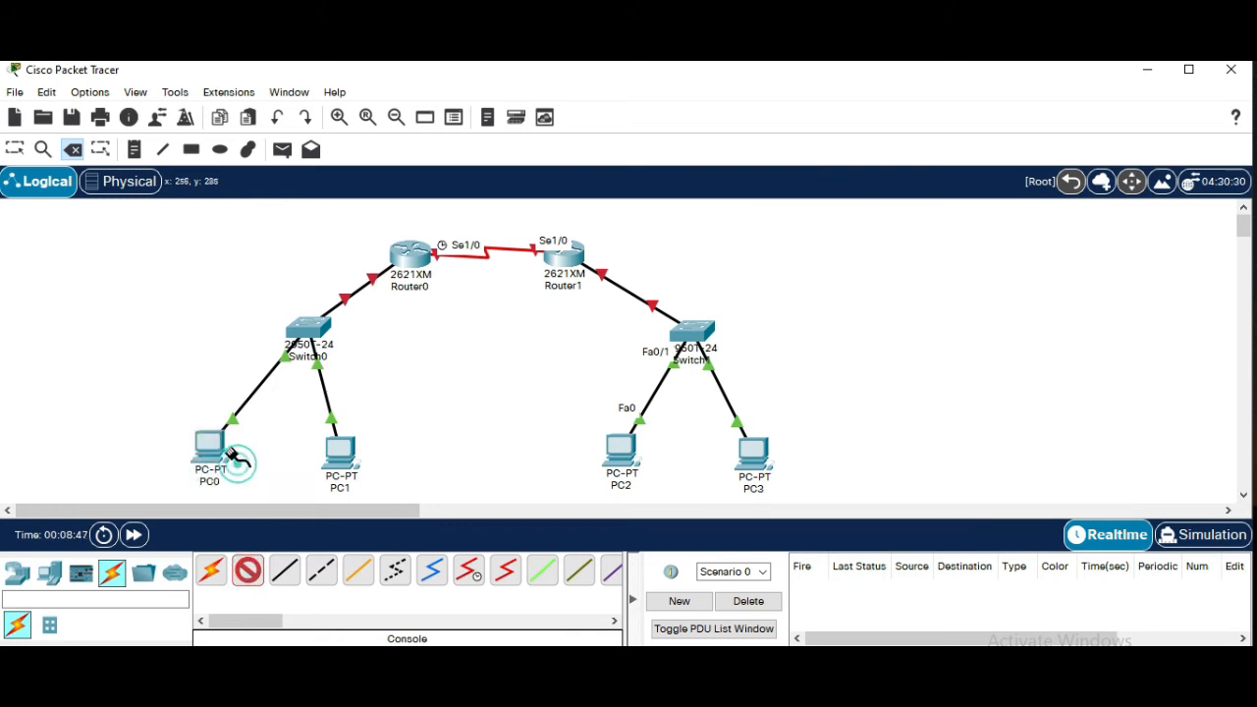
left_click(398, 248)
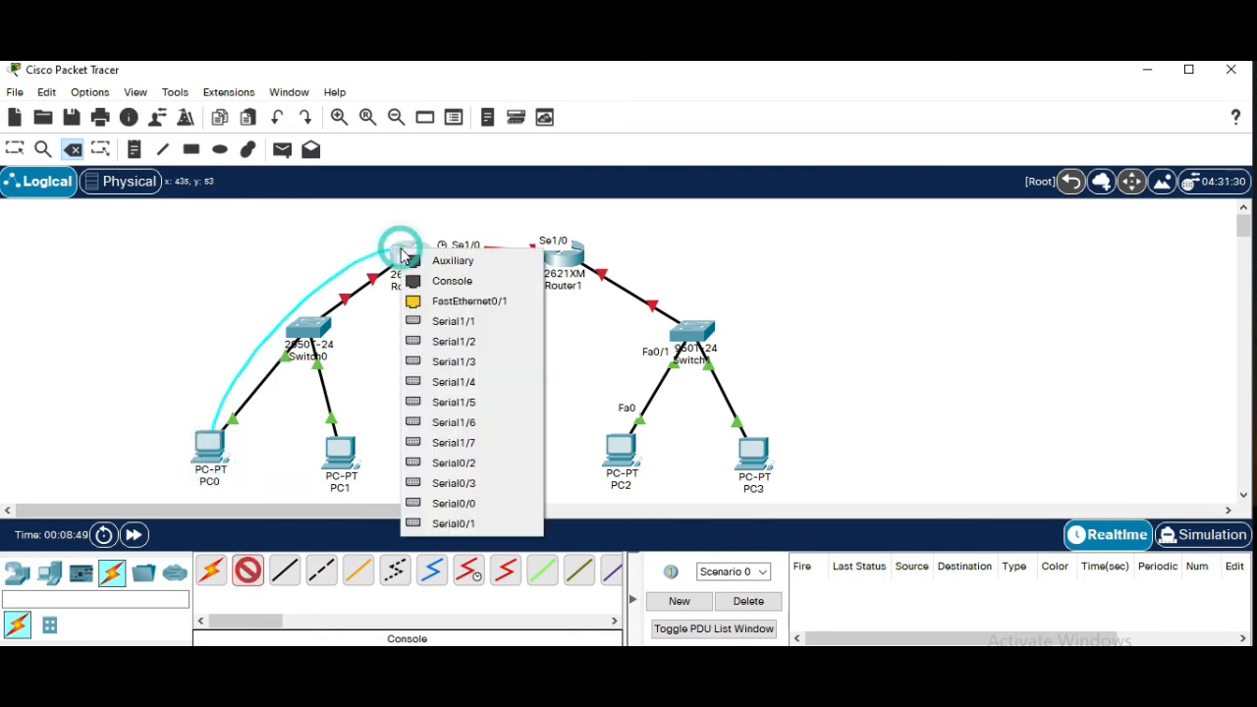
left_click(432, 281)
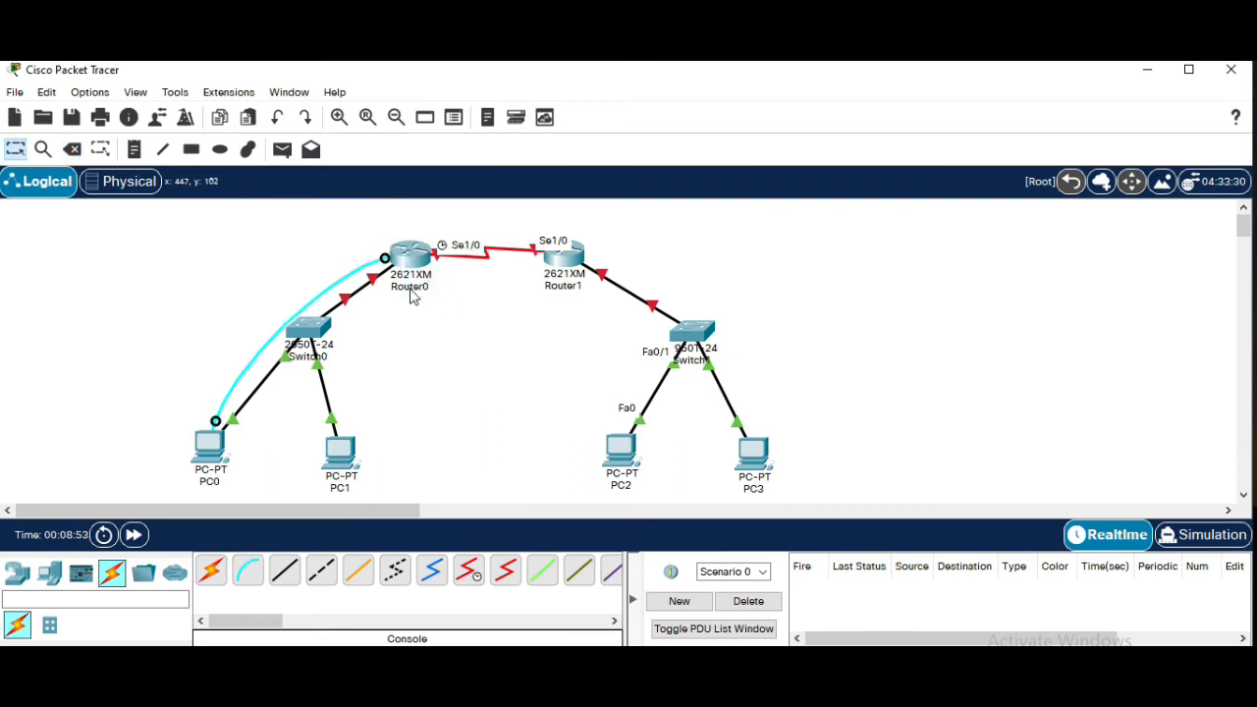
Open PC0's Terminal with the default port configuration, enter the router console, and close PC0's window
mouse_move(422, 274)
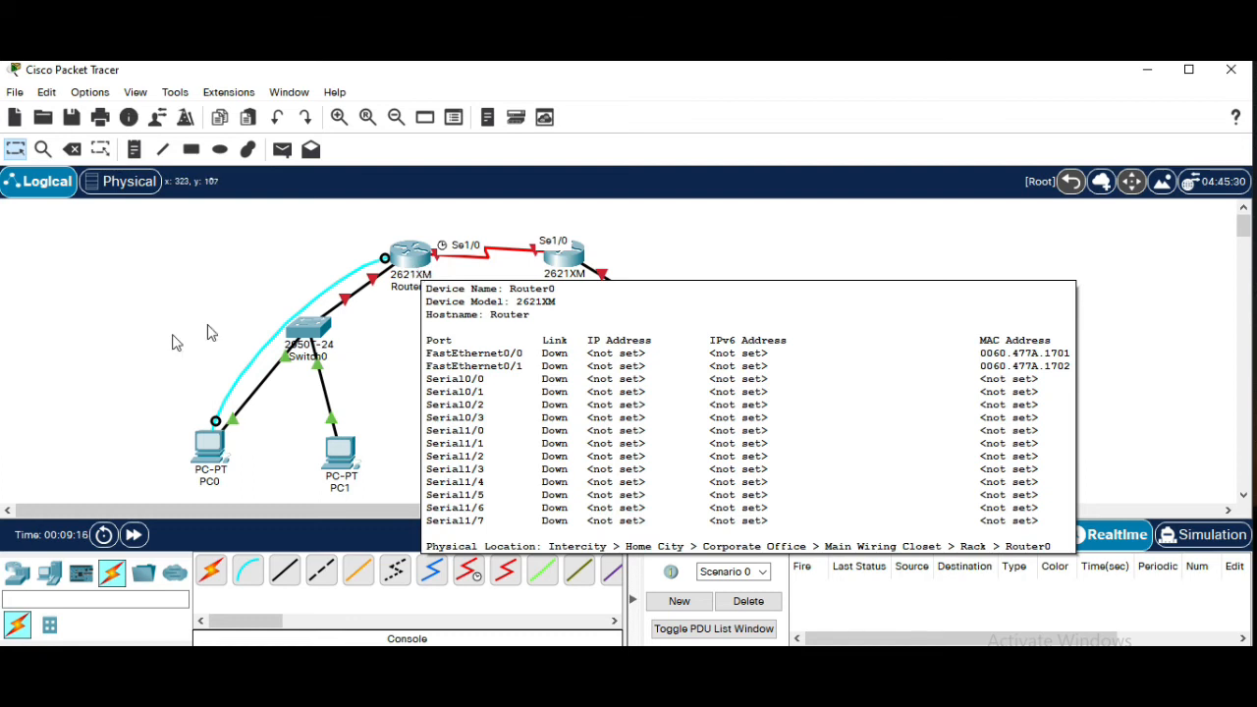
left_click(218, 452)
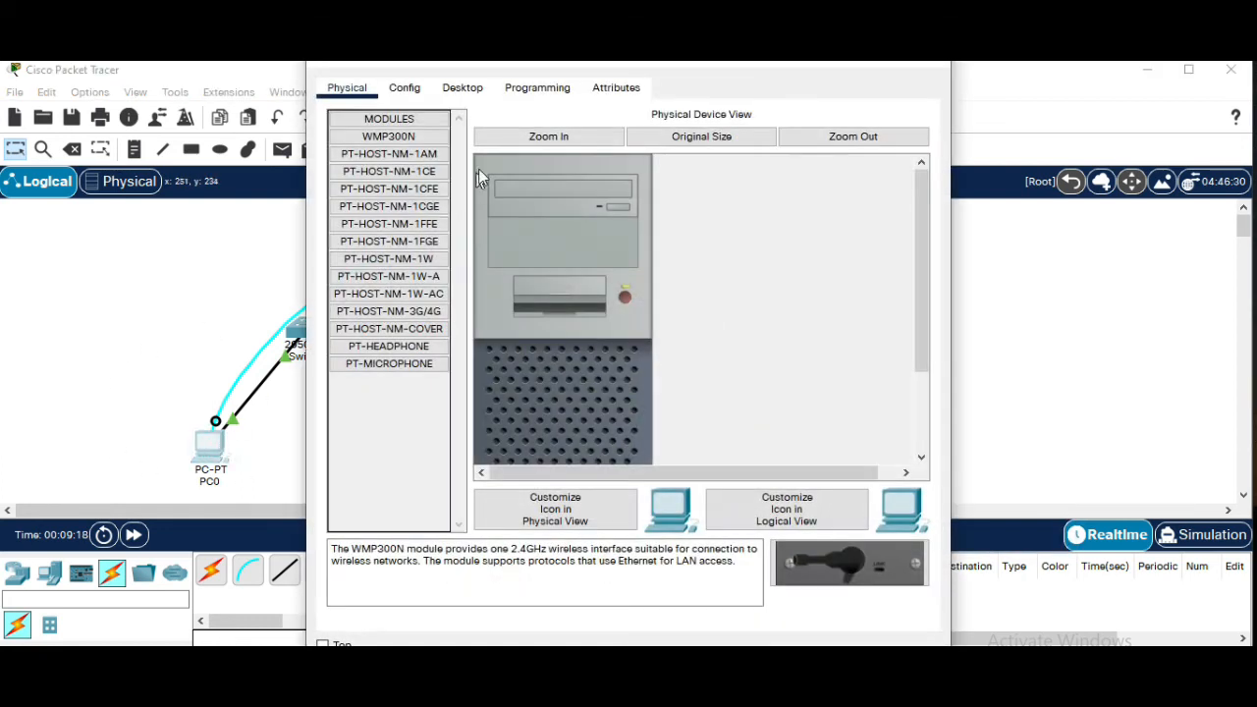
left_click(458, 88)
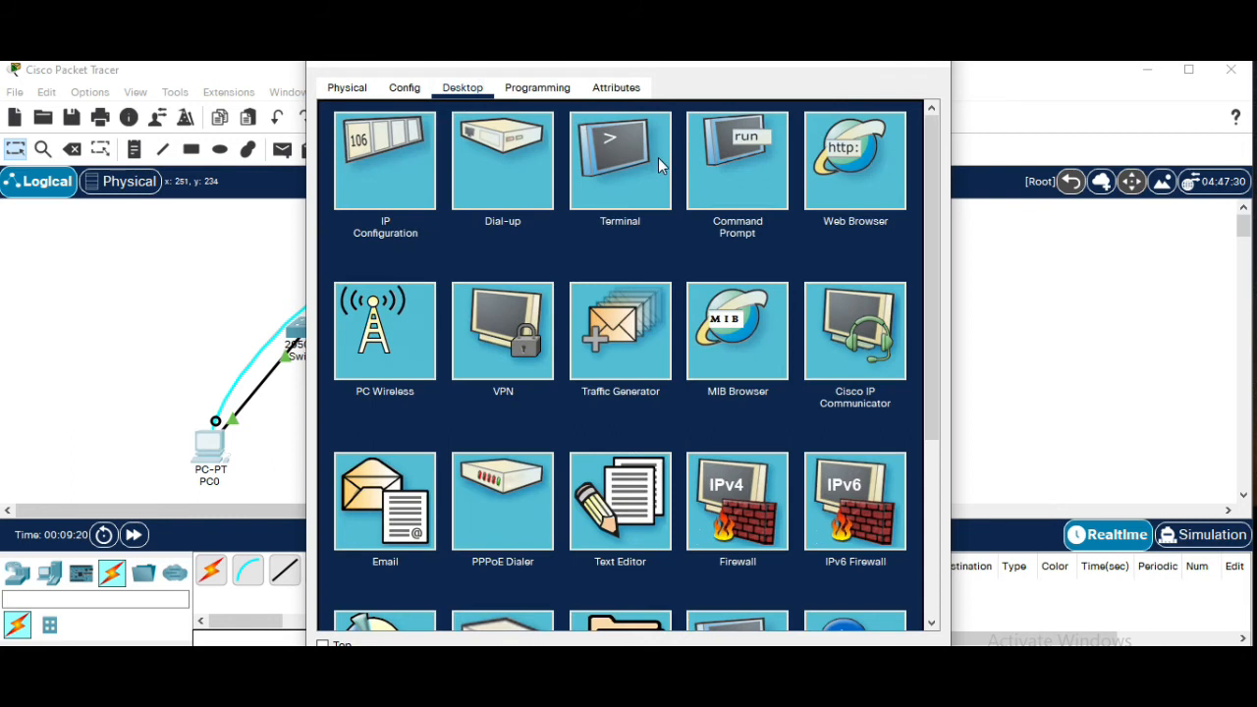
left_click(622, 147)
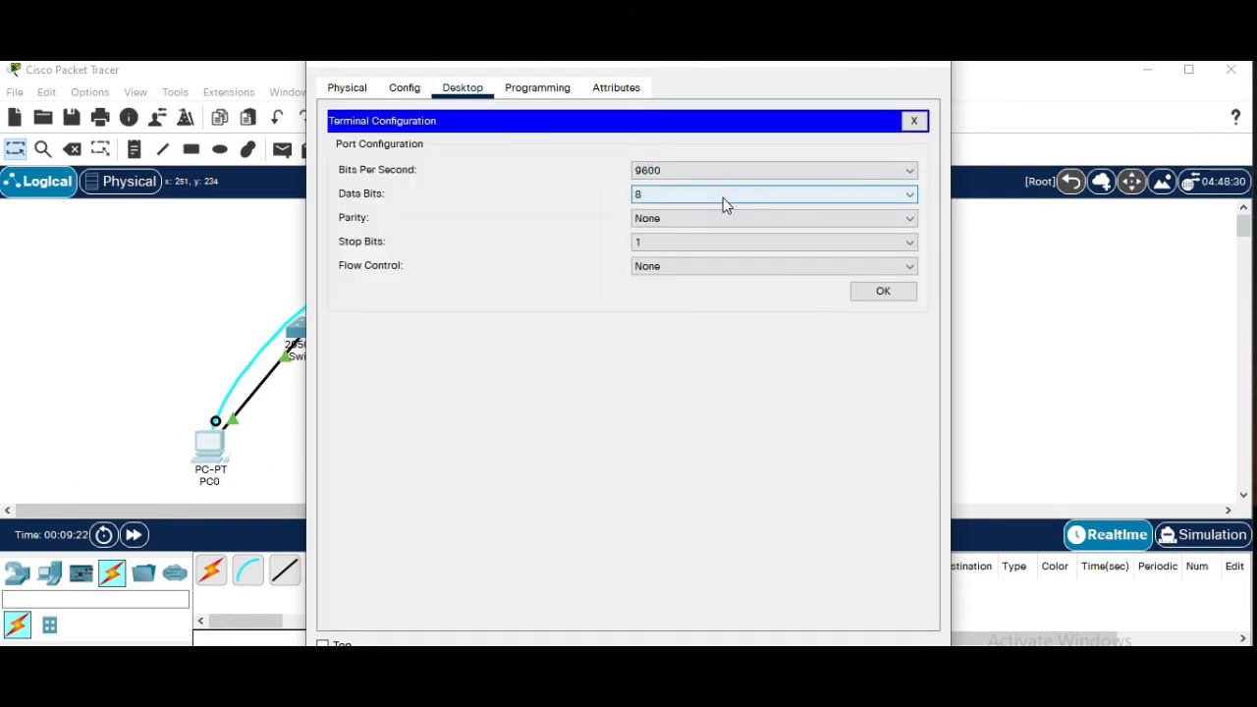
left_click(881, 292)
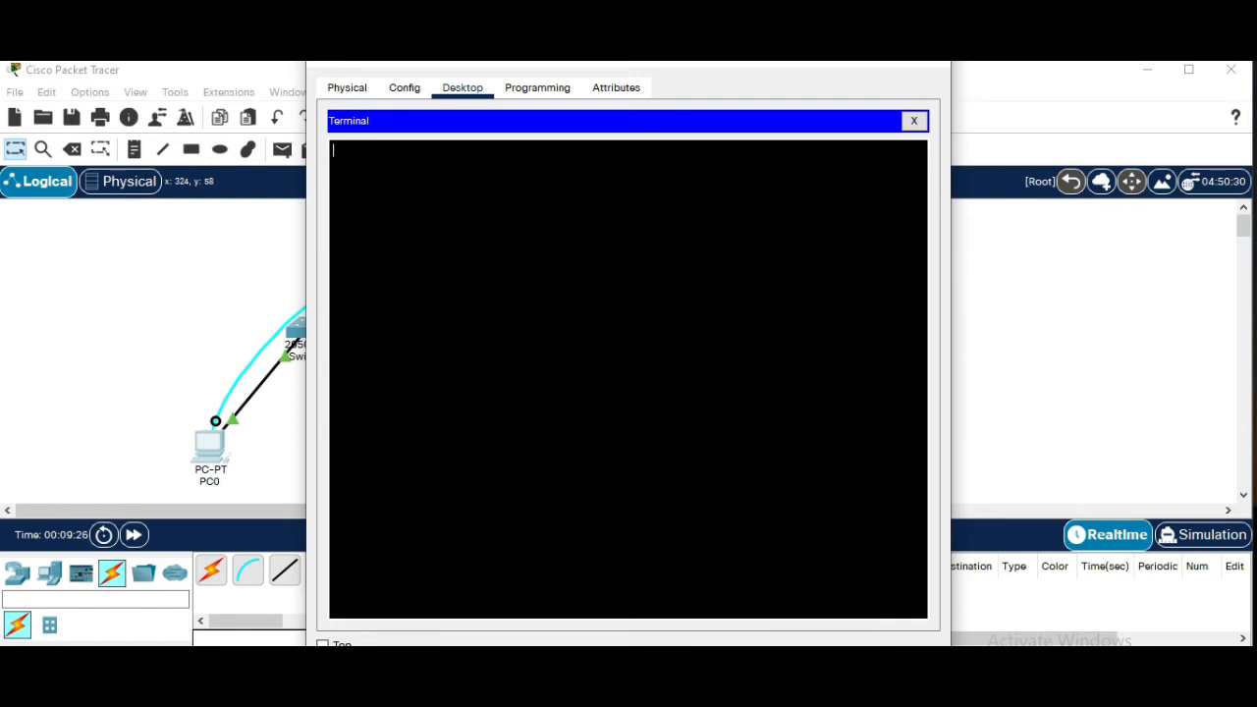
key("Return")
left_click(939, 66)
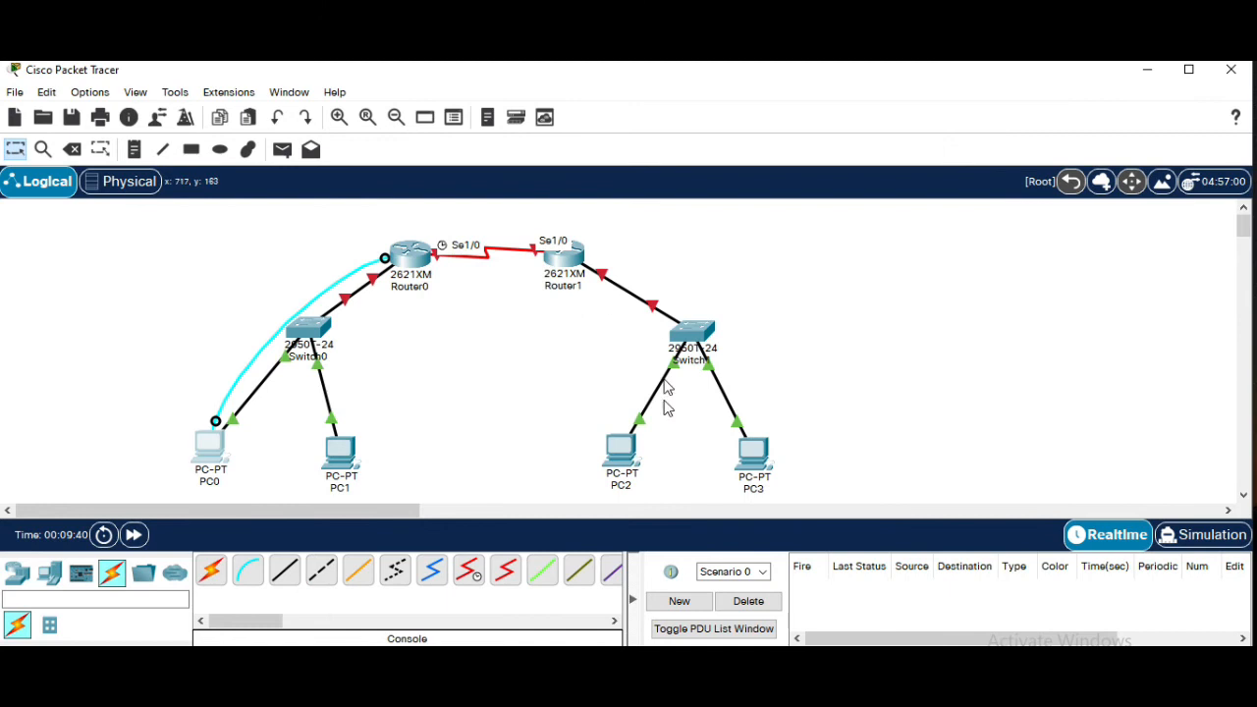
left_click(252, 578)
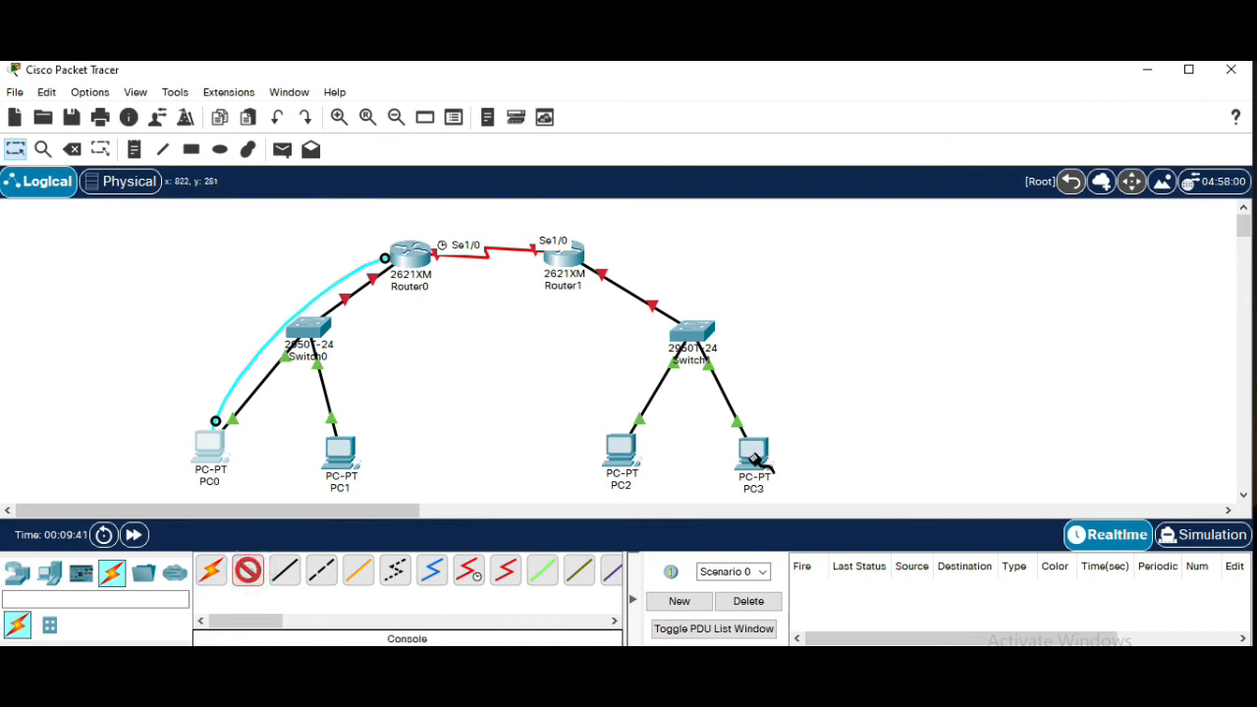
left_click(760, 459)
left_click(807, 468)
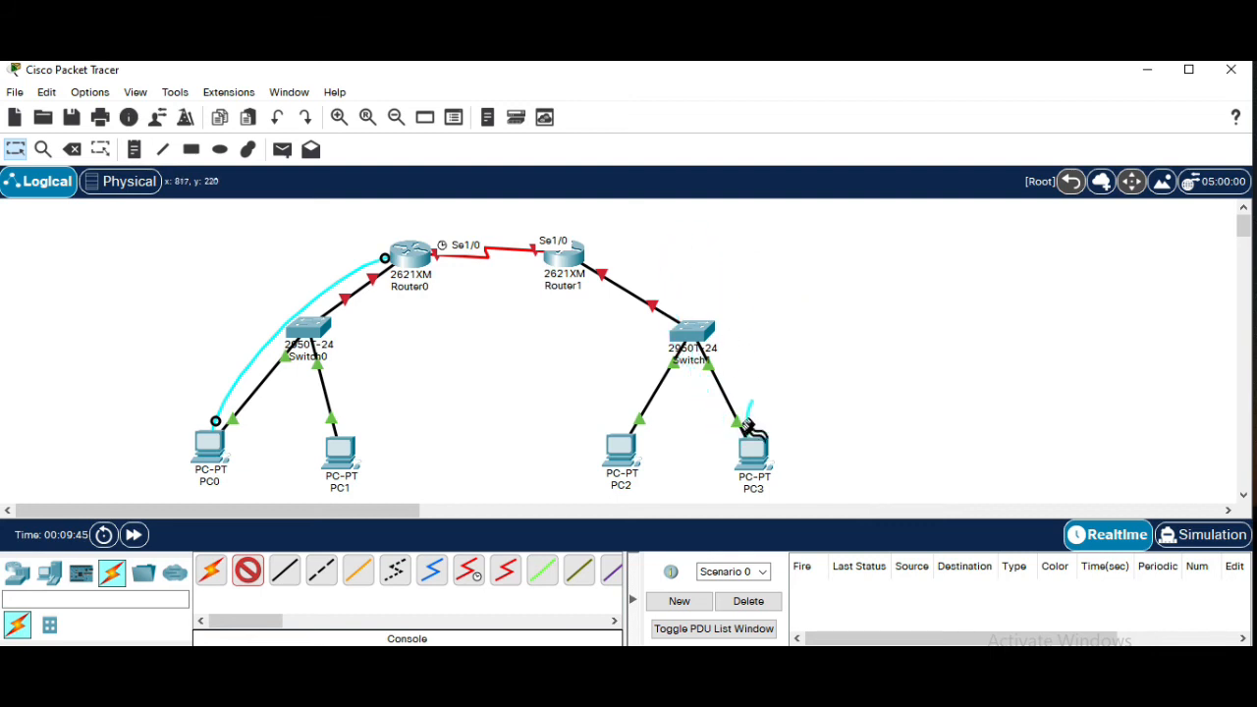
key("Escape")
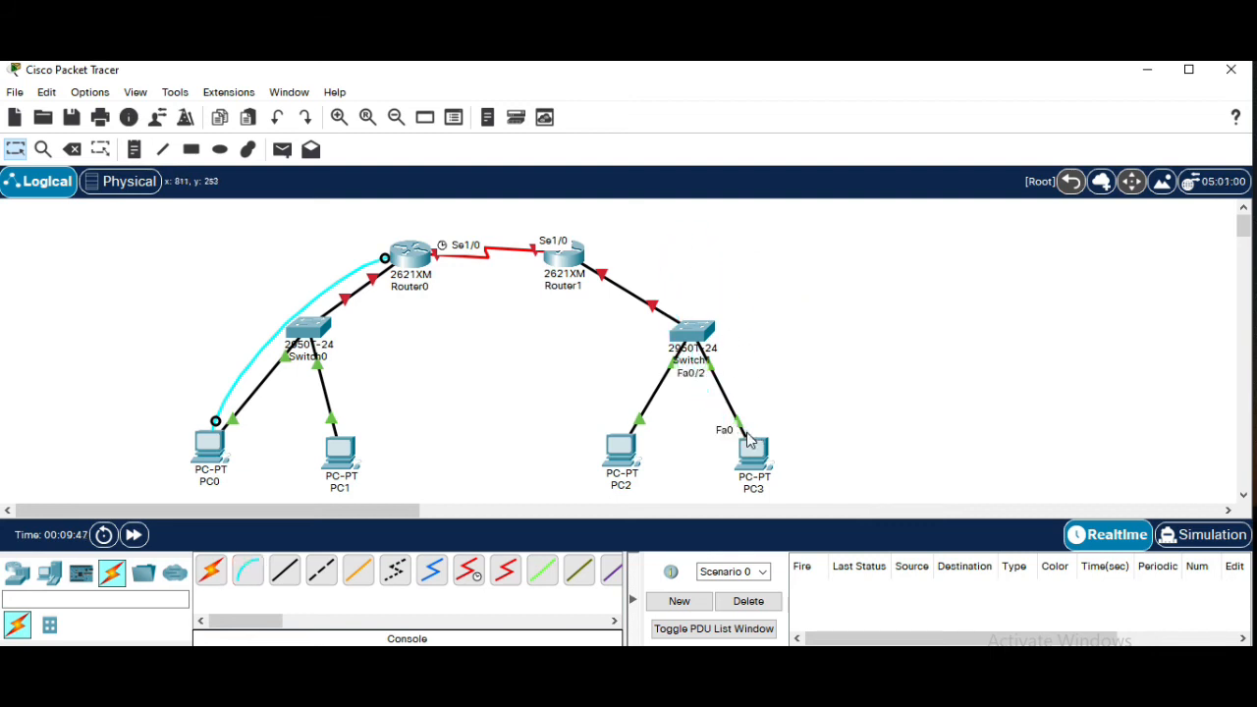
Connect PC2's RS 232 port to Router1's Console port with a console cable
left_click(248, 571)
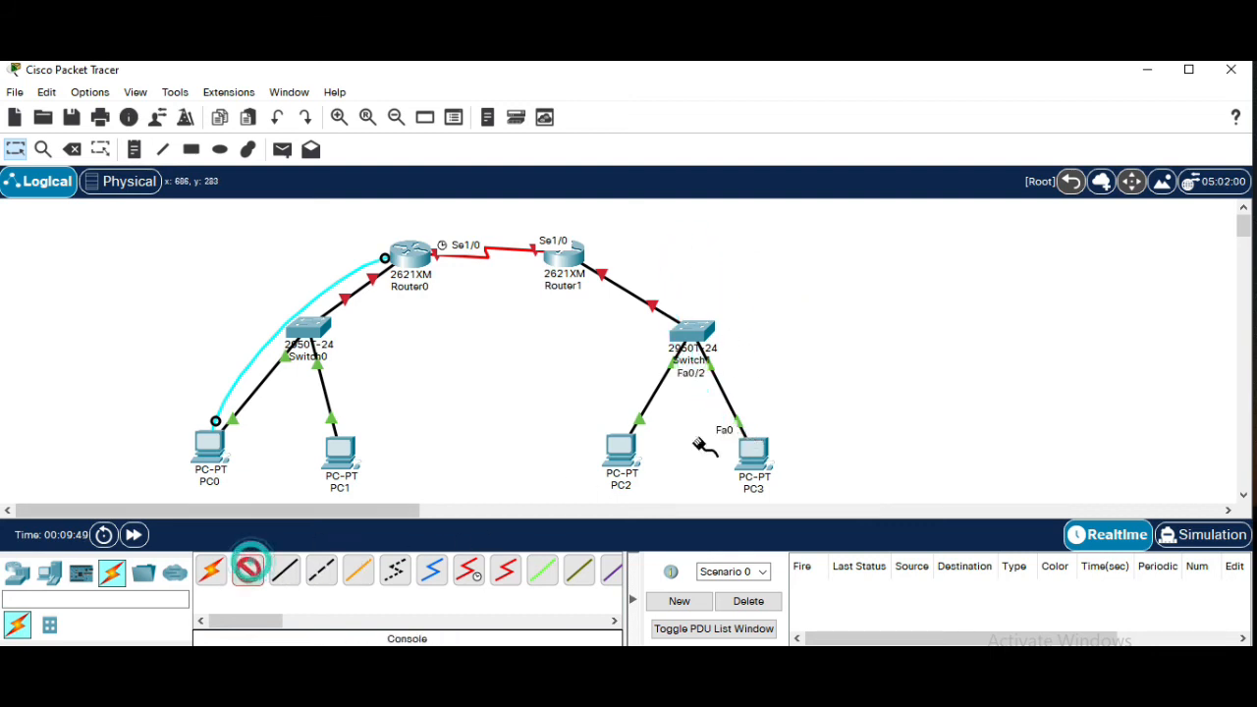
left_click(624, 454)
left_click(668, 463)
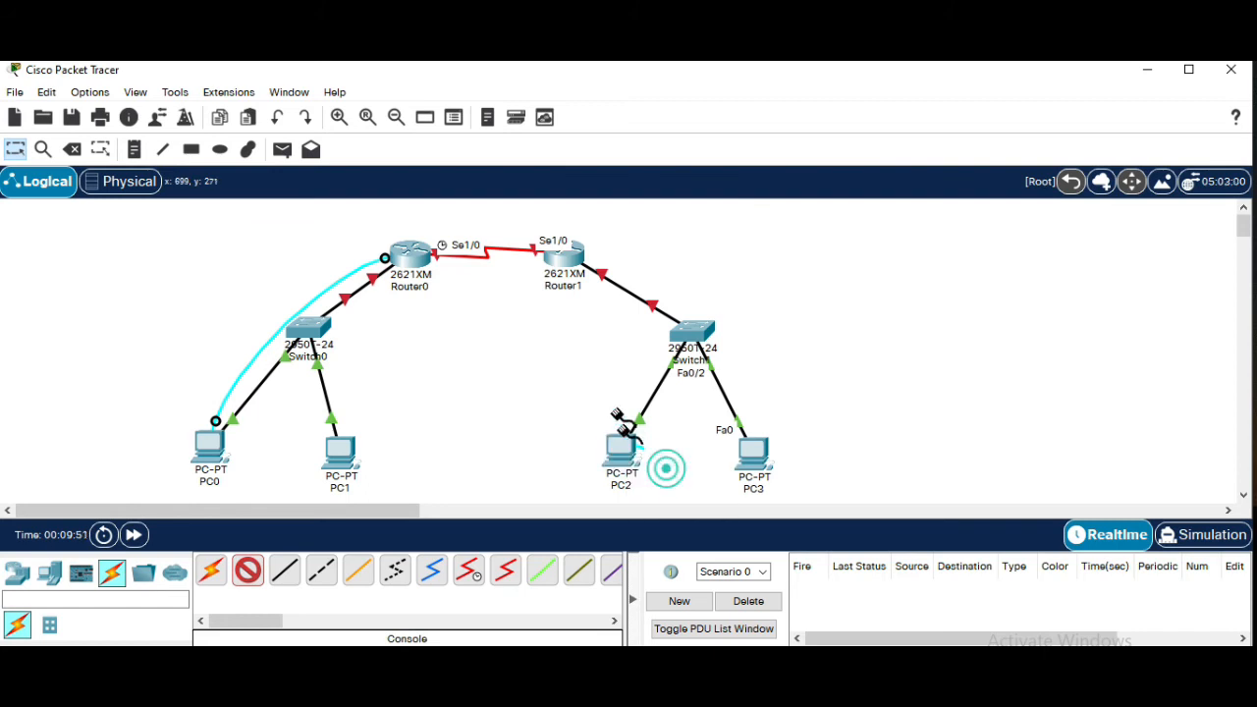
left_click(567, 267)
left_click(599, 294)
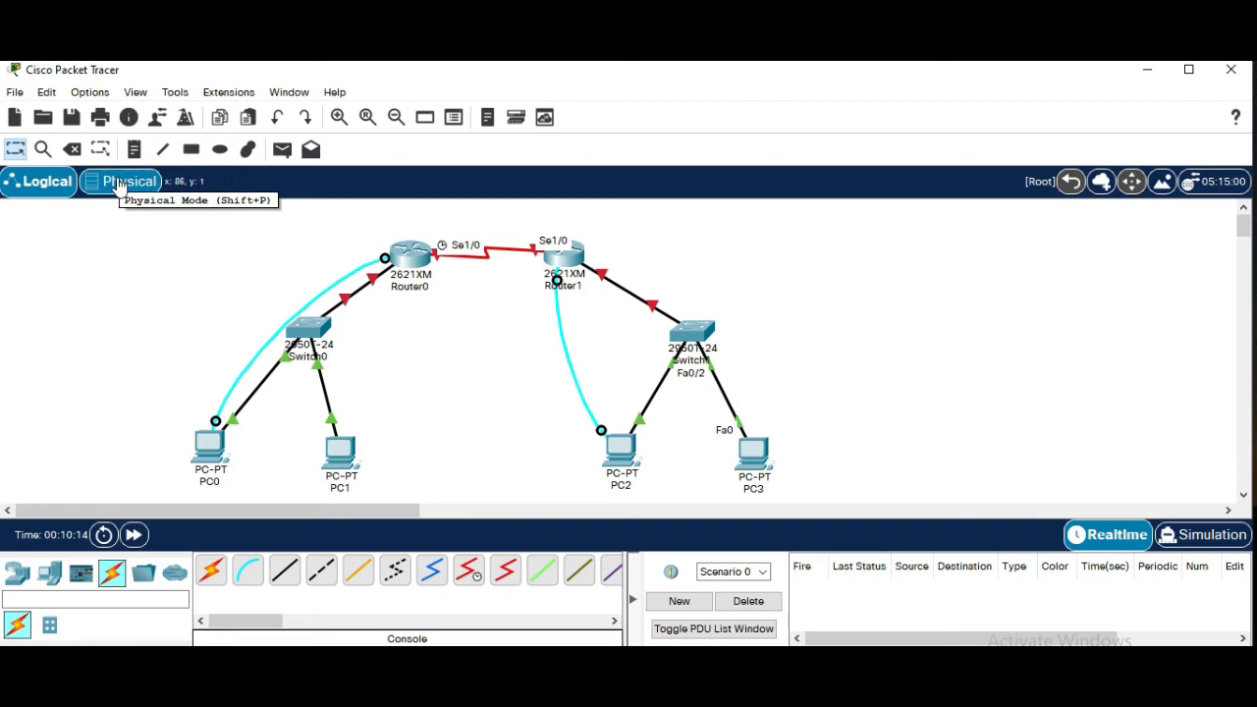
Add a note reading 128.0.0.0 to the left of Switch0 on the workspace
left_click(131, 151)
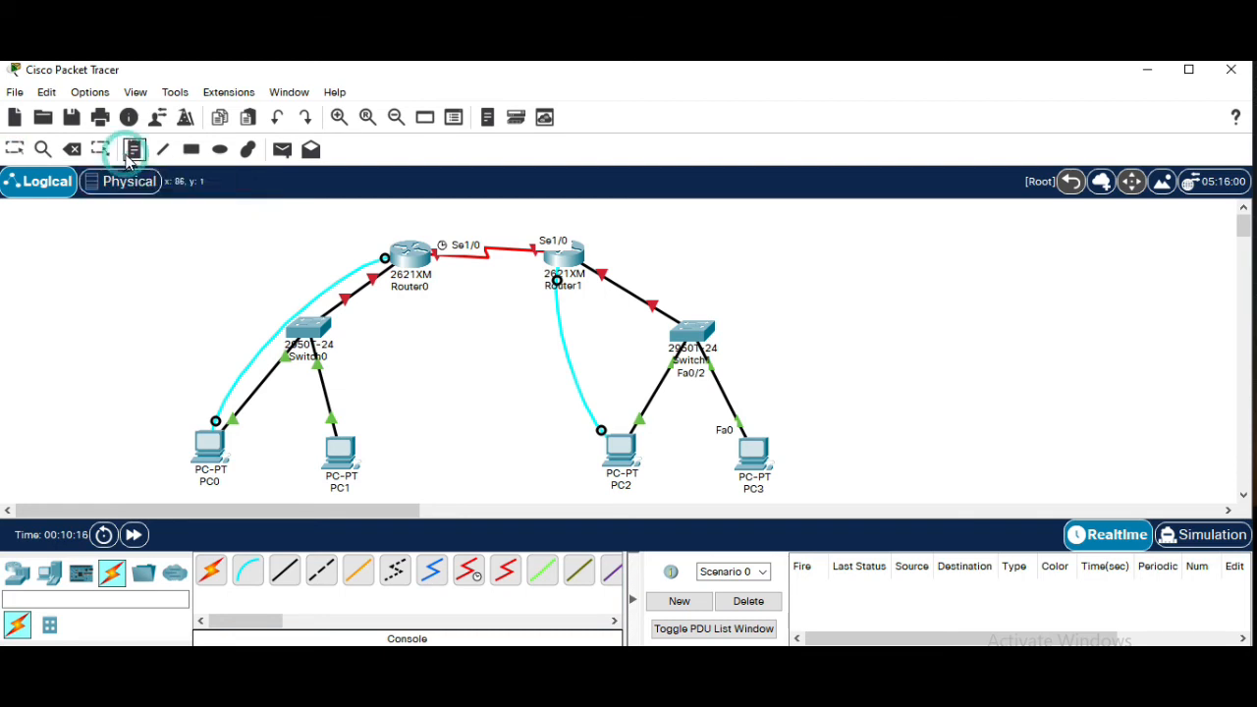
left_click(71, 370)
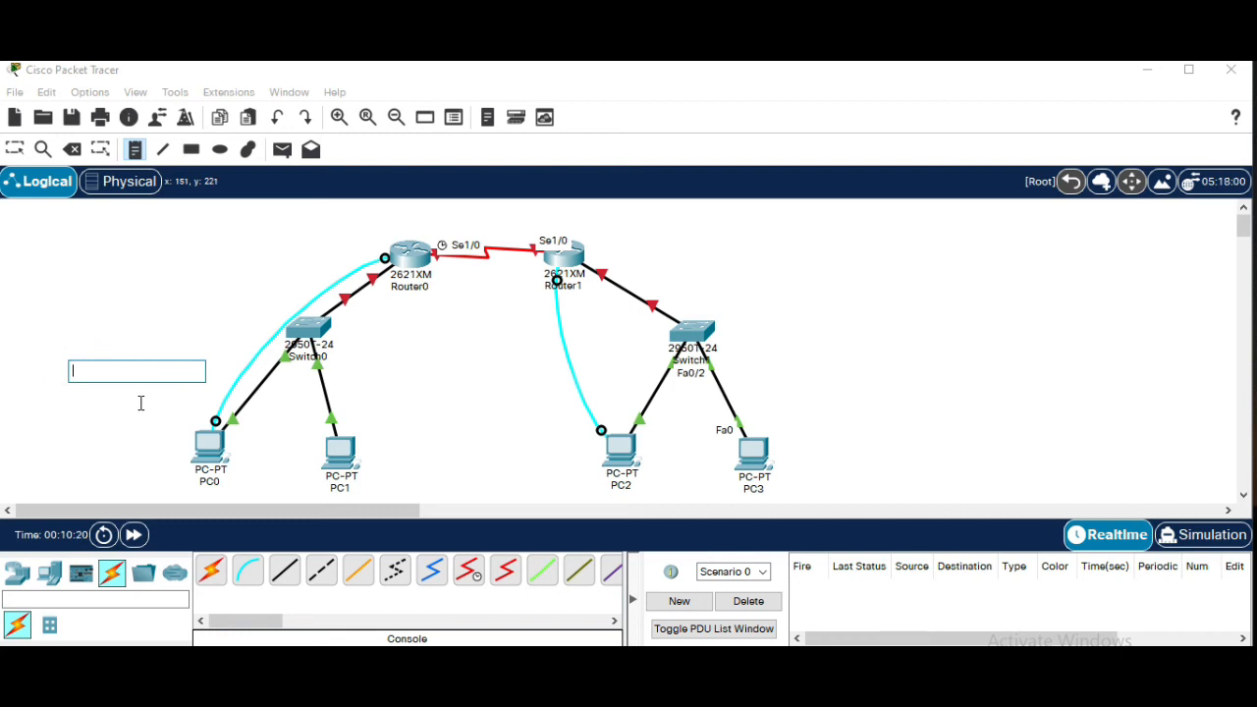
type("128")
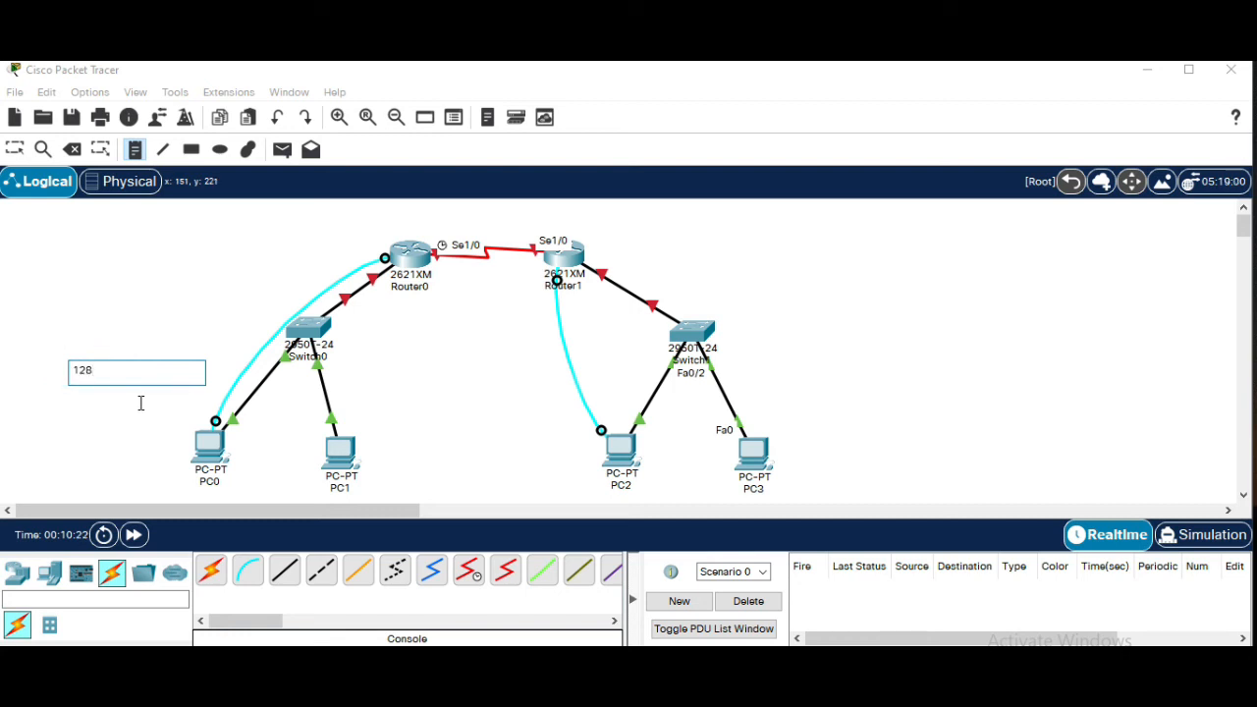
type(".0.0.0")
left_click(176, 300)
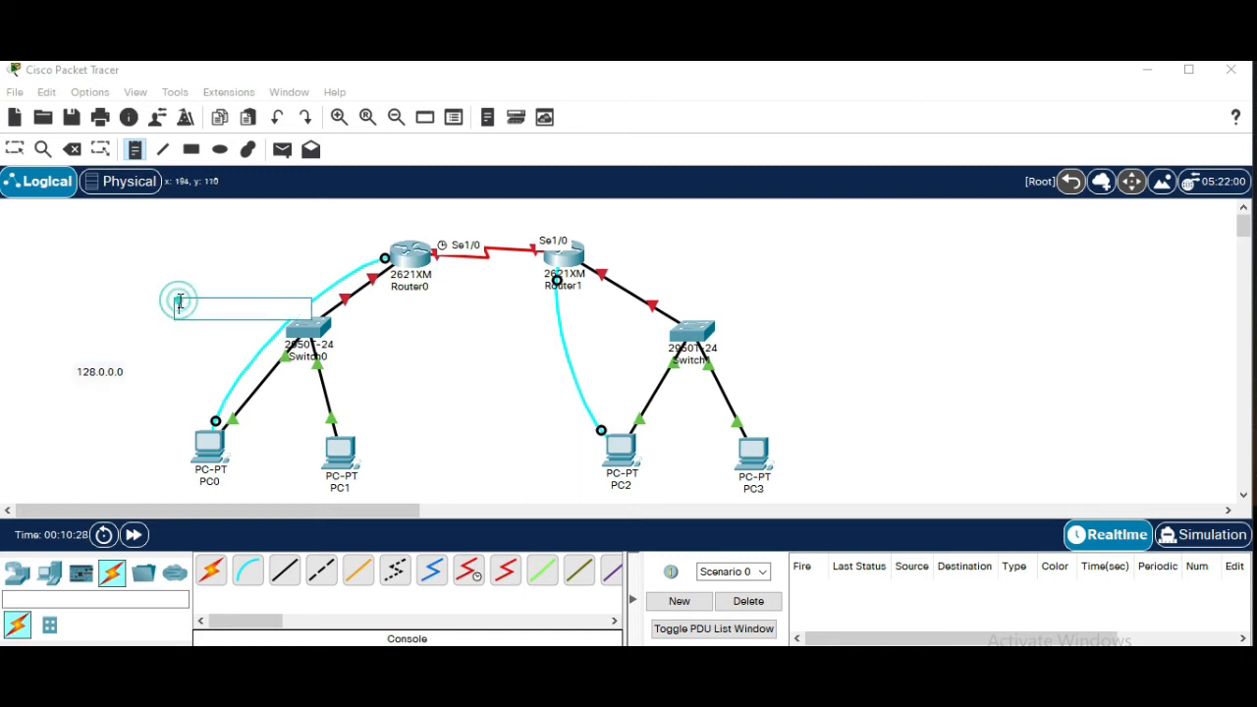
key("Escape")
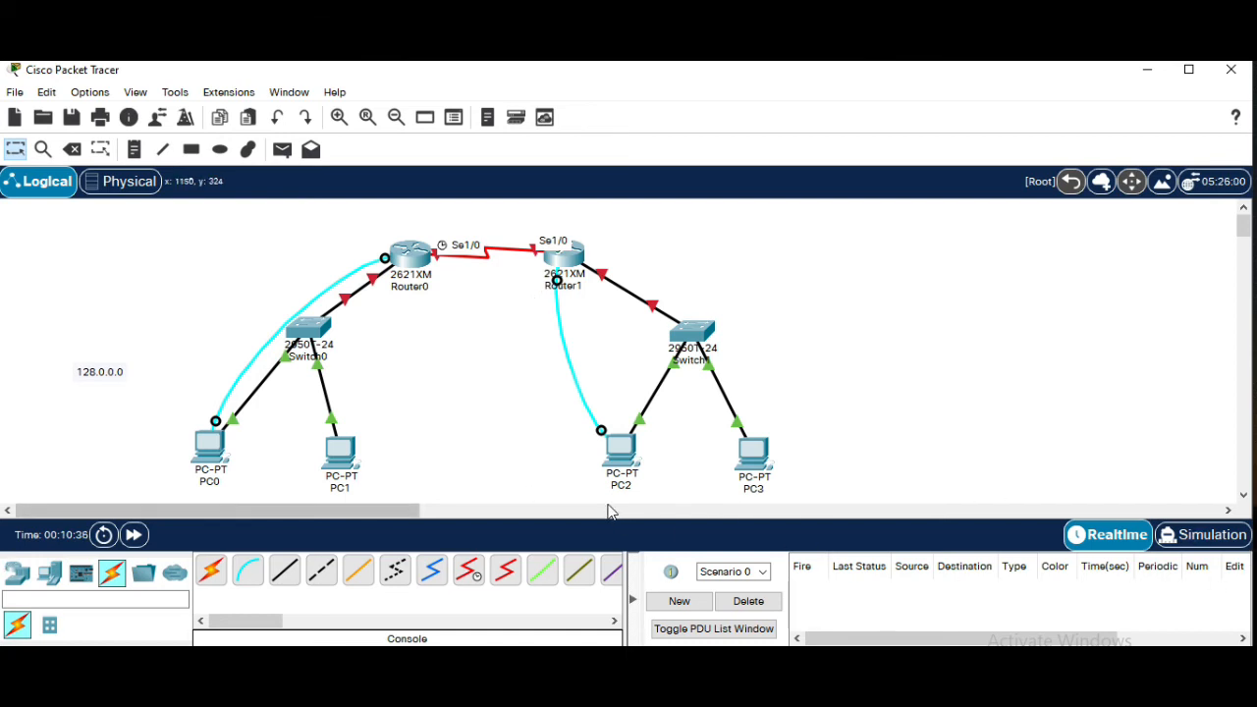
Maximize the program window and move the whole topology toward the centre of the workspace
left_click(1189, 70)
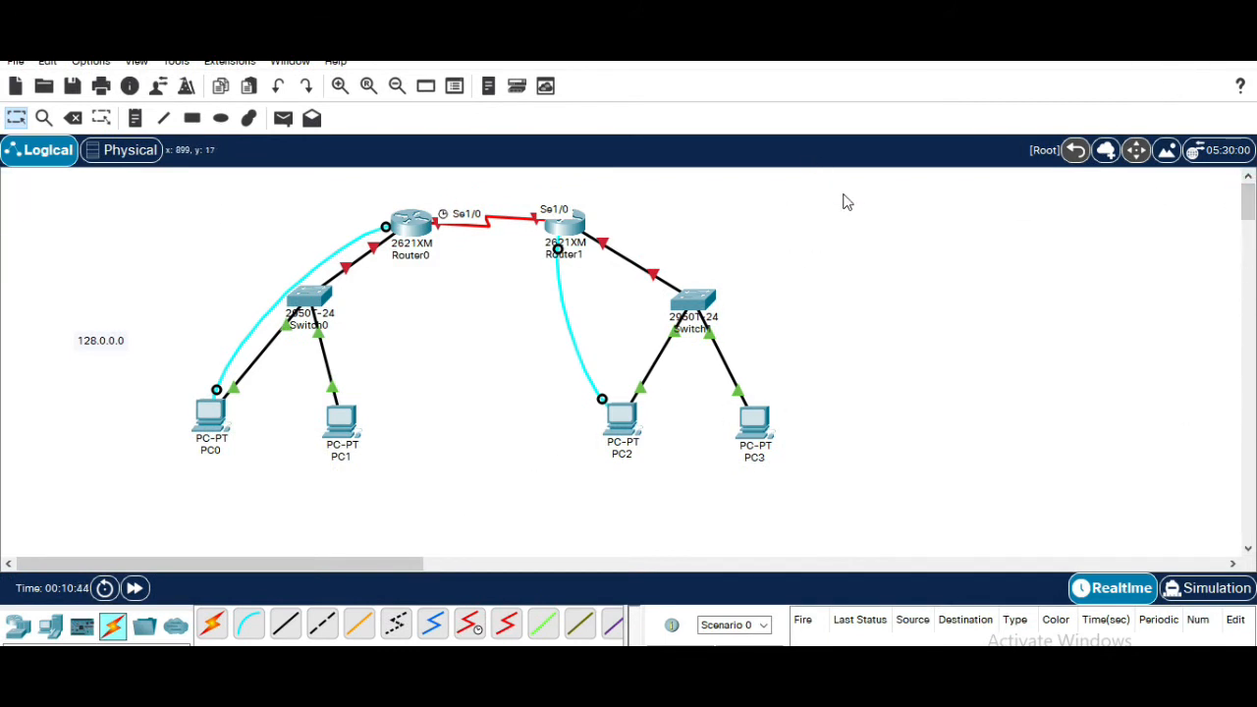
left_click_drag(860, 175, 61, 507)
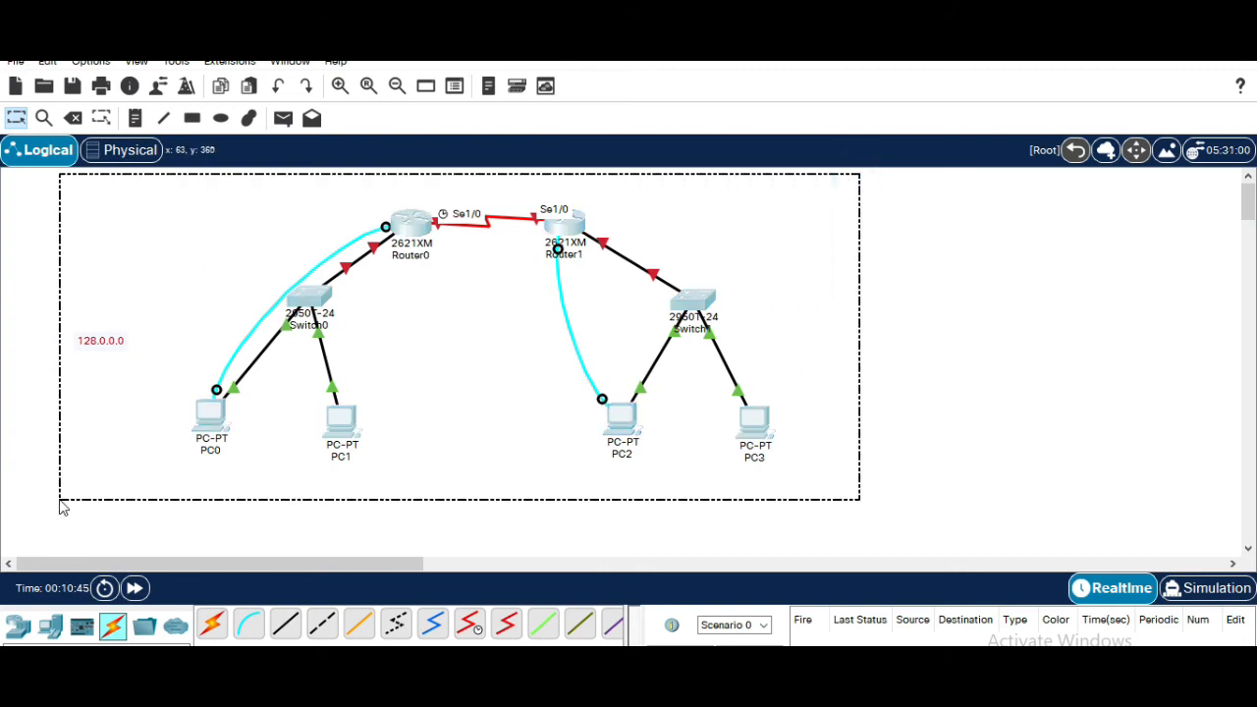
left_click_drag(399, 225, 504, 282)
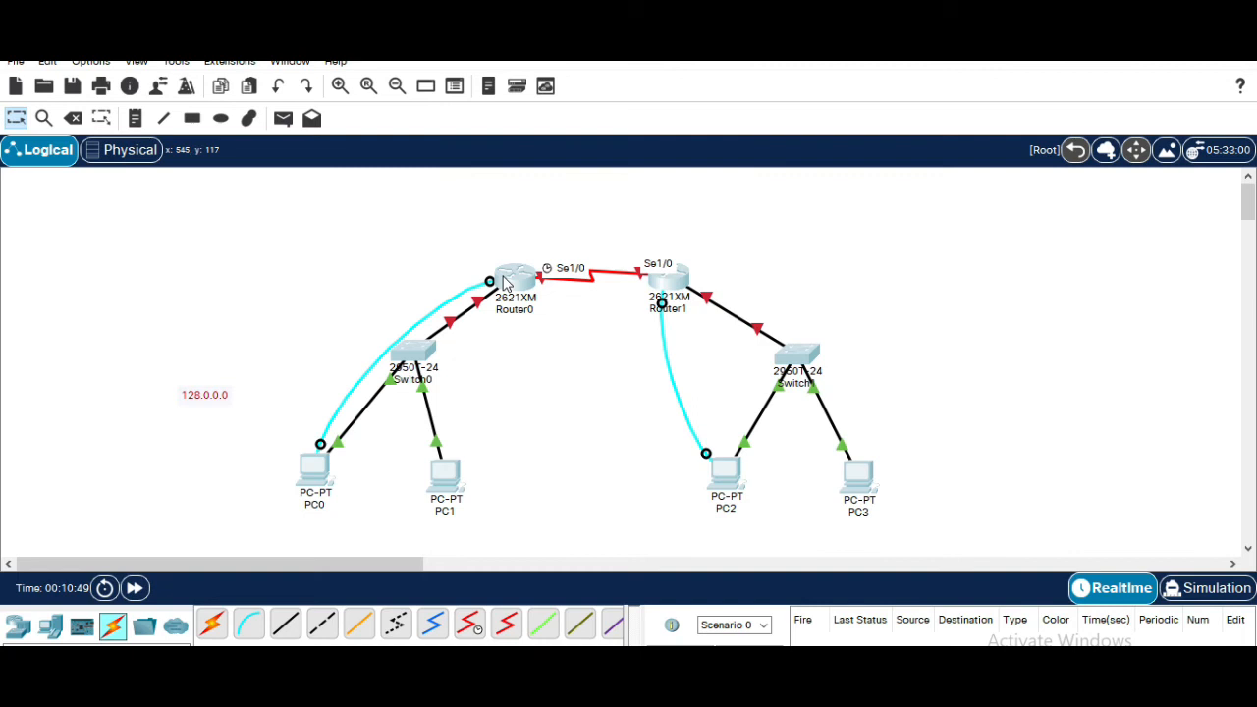
left_click_drag(515, 283, 507, 300)
left_click(833, 304)
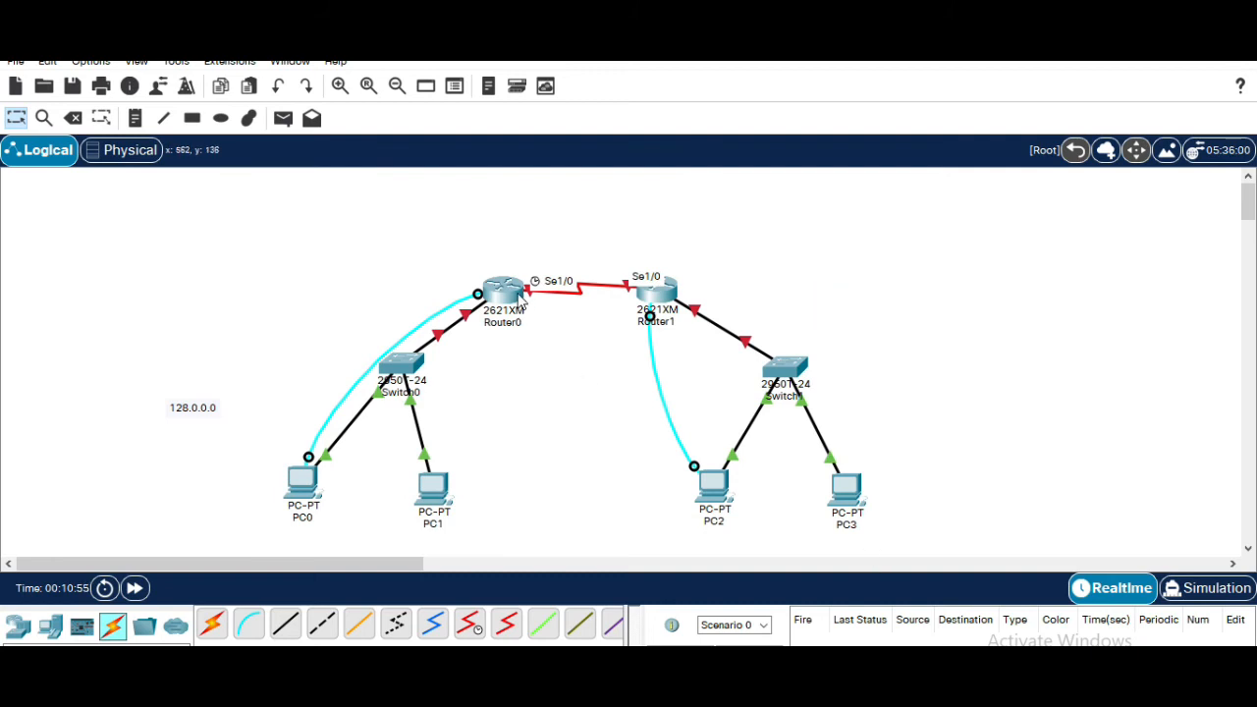
Select all the devices again and nudge the topology slightly upward
left_click_drag(104, 229, 1032, 539)
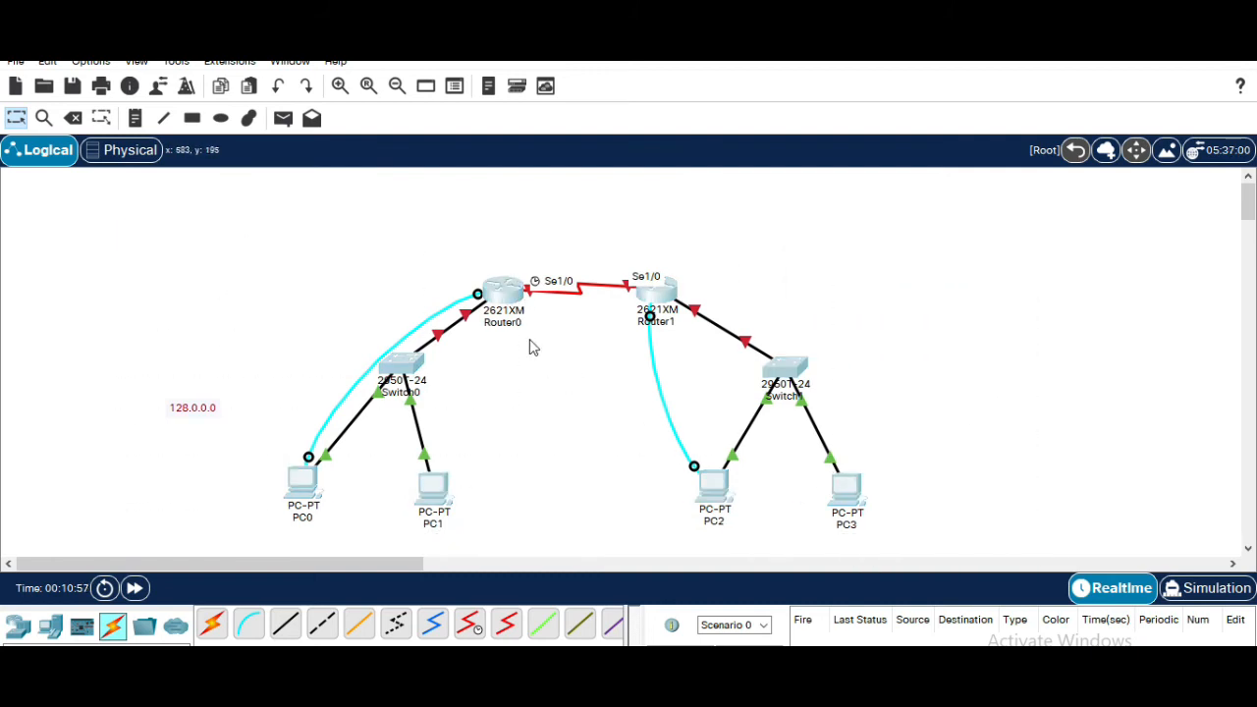
left_click_drag(504, 285, 503, 273)
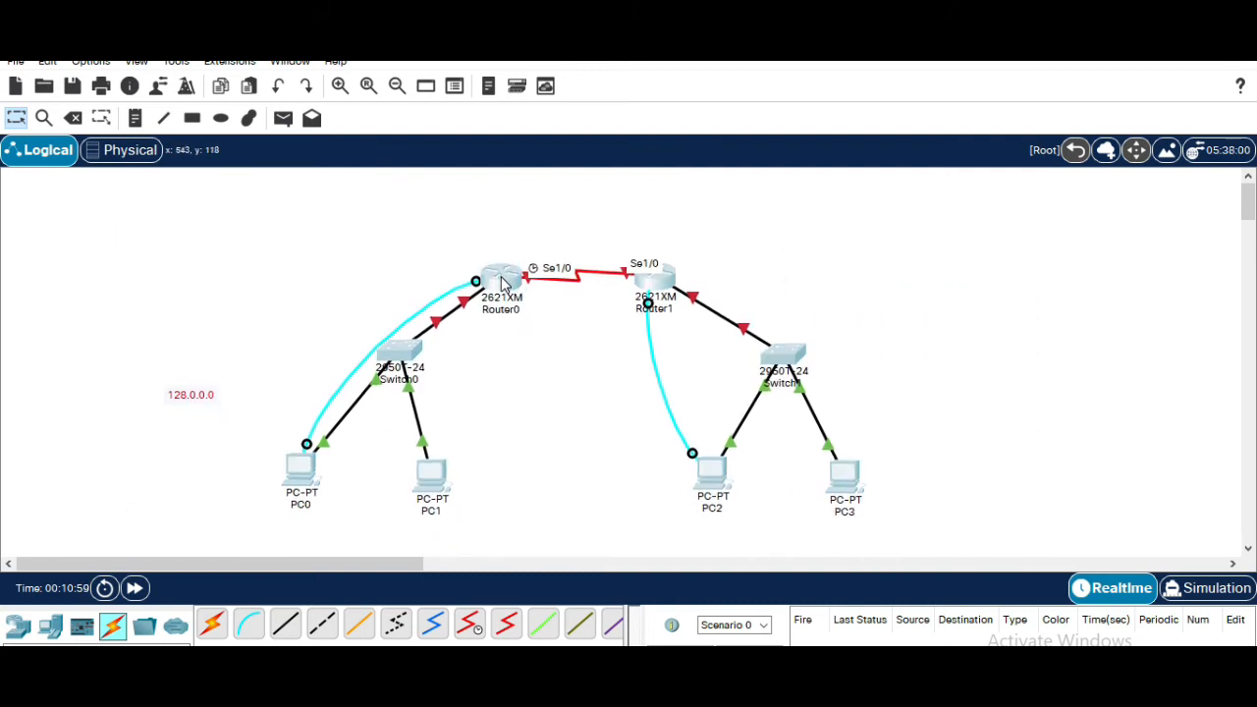
left_click(1030, 328)
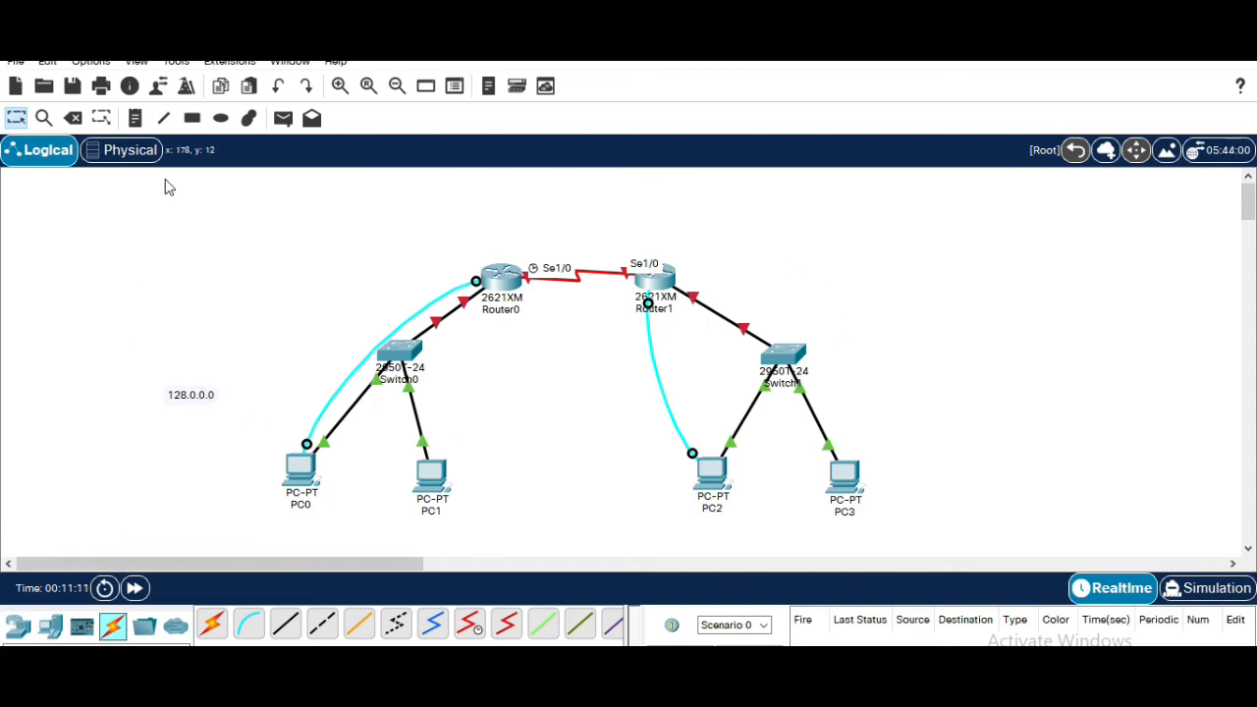
Add a note reading 192.168.1.0 above the serial link between the two routers
left_click(135, 118)
left_click(511, 208)
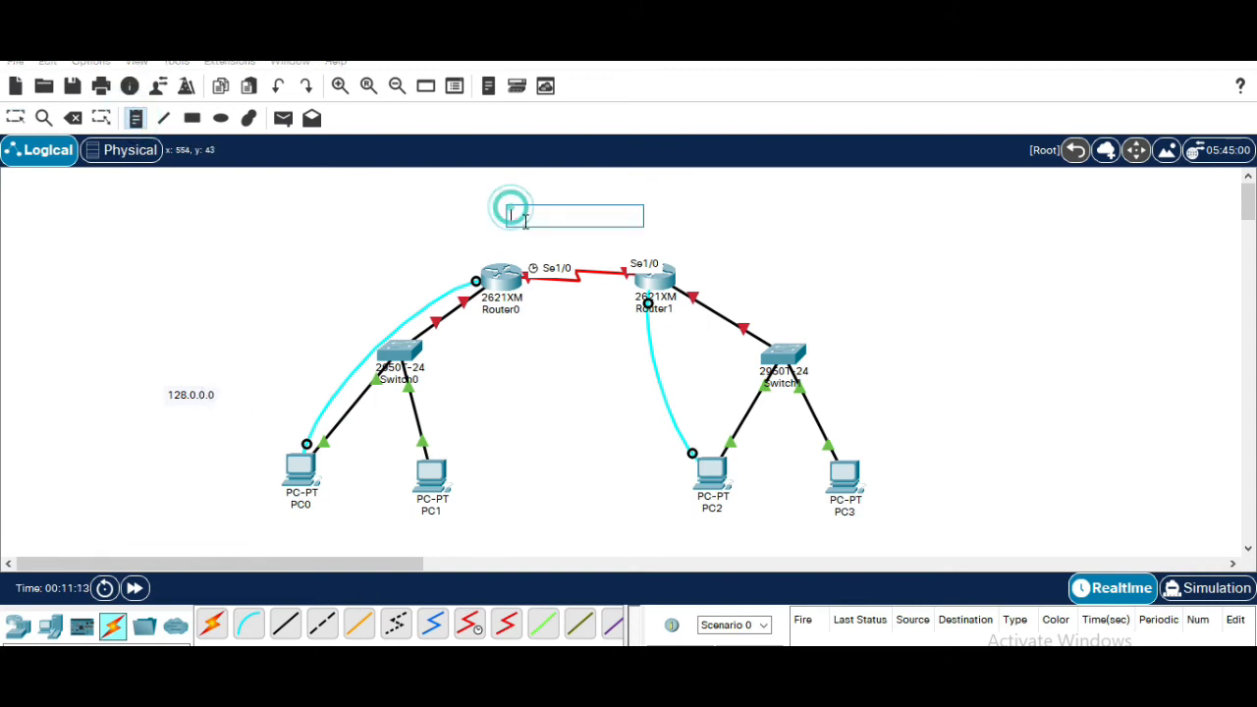
type("192.168.1.0")
Add a note reading 10.0.0.0 to the right of Switch1
left_click(908, 345)
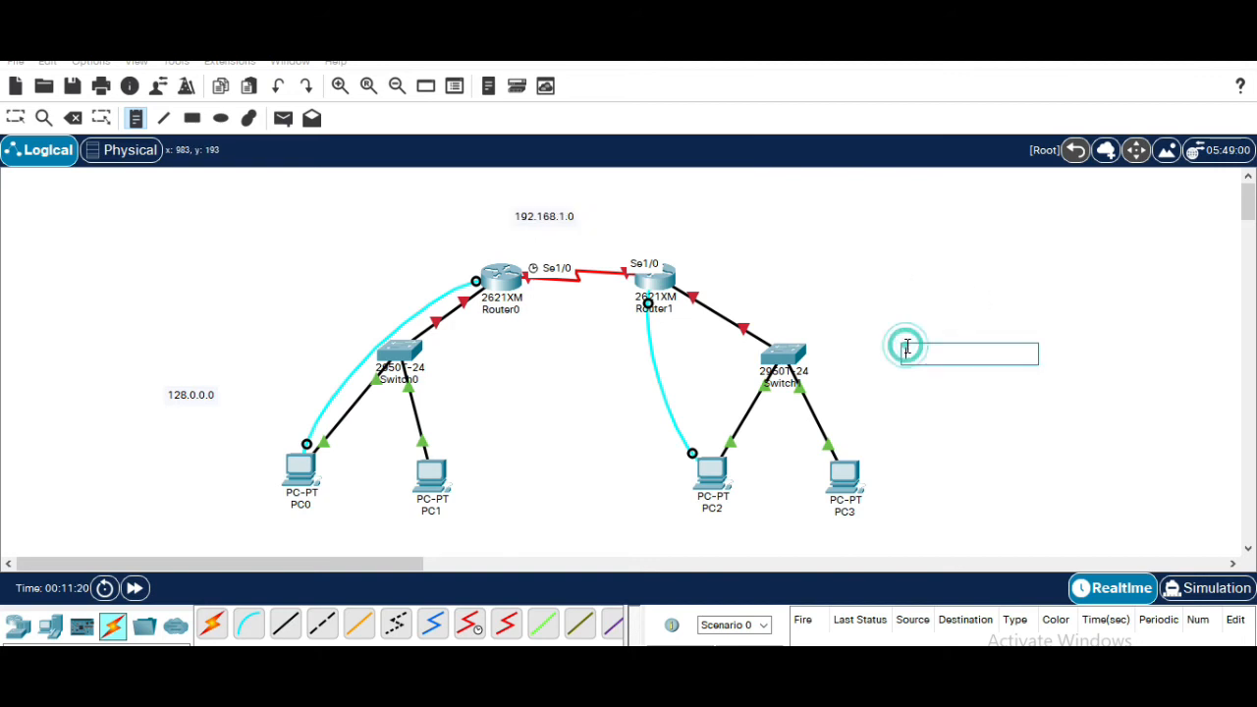
type("10.0.0.0")
Add a note reading 128.0.0.2 below PC0
left_click(974, 440)
key("Escape")
left_click(136, 118)
left_click(266, 523)
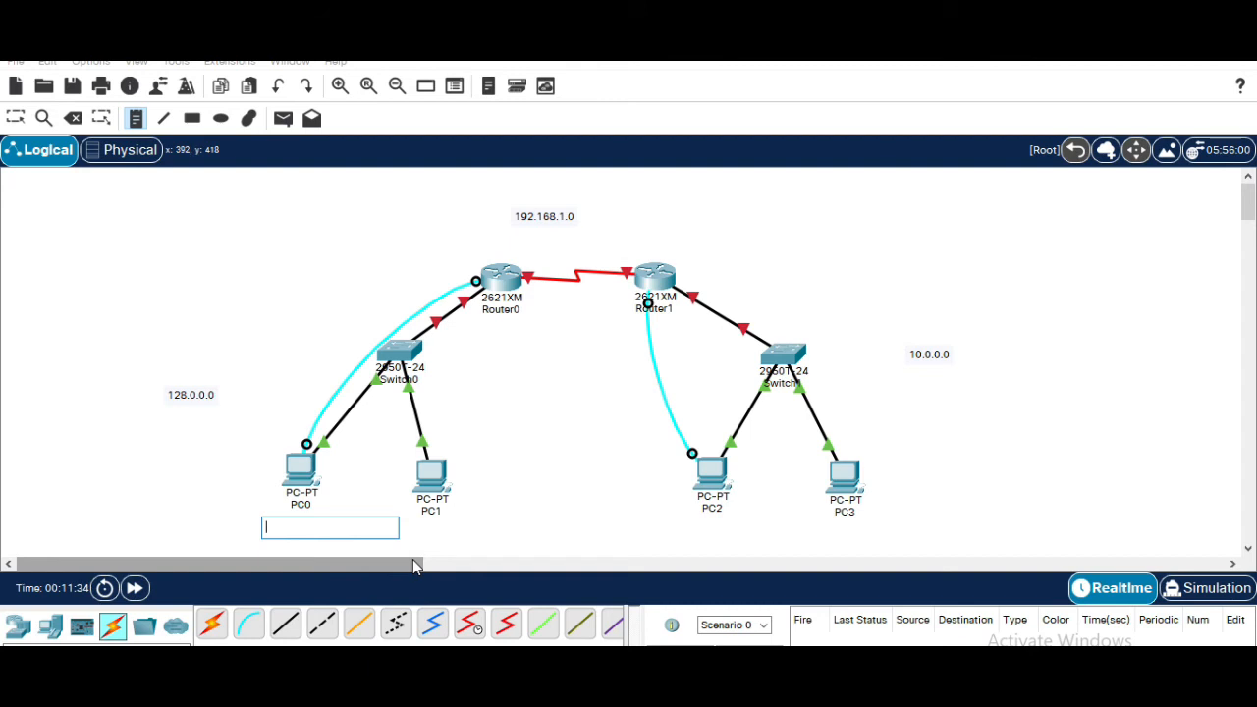
type("128.0")
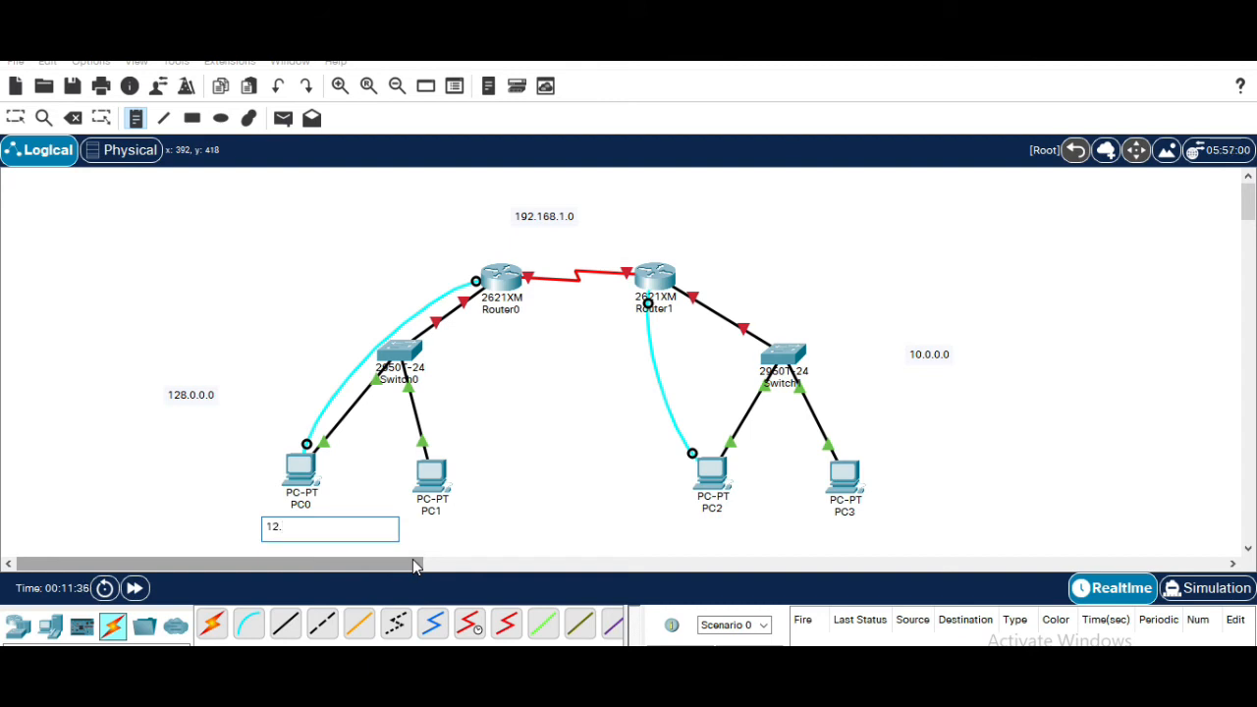
type(".0.2")
Add a note reading 128.0.0.3 below PC1
left_click(424, 531)
type("128")
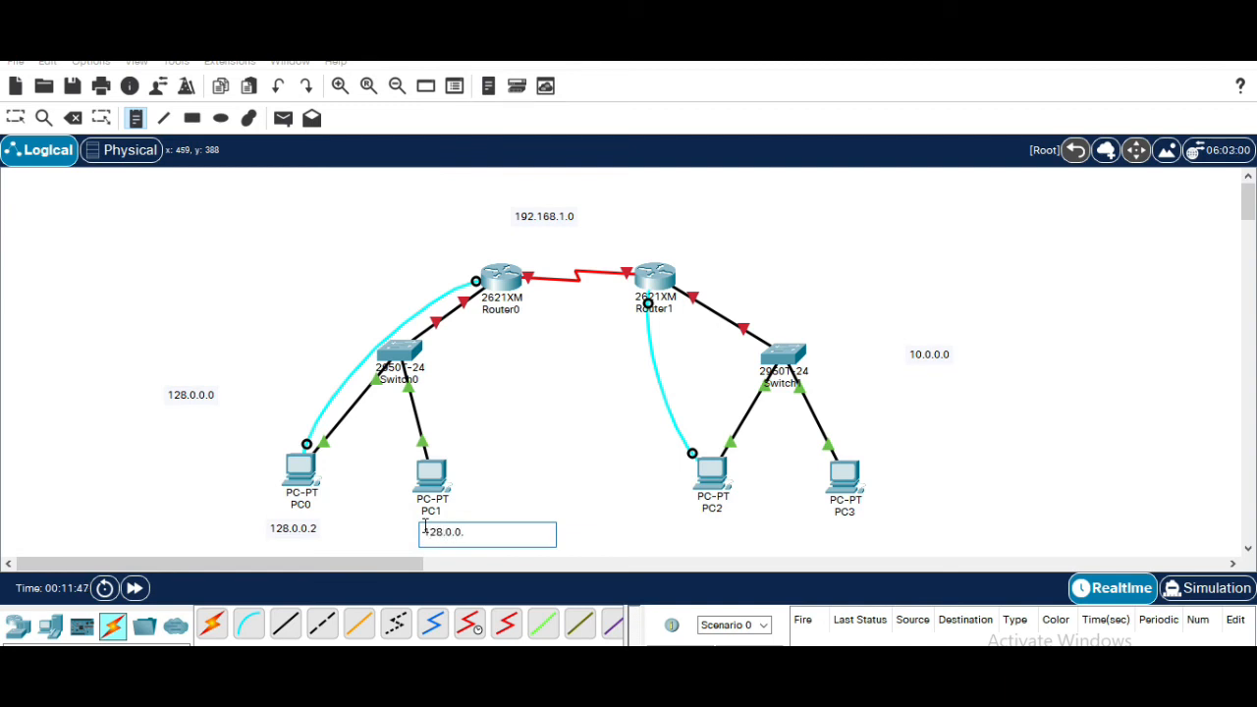
Add a note reading 128.0.0.1 beneath PC0's 128.0.0.2 note
left_click(267, 545)
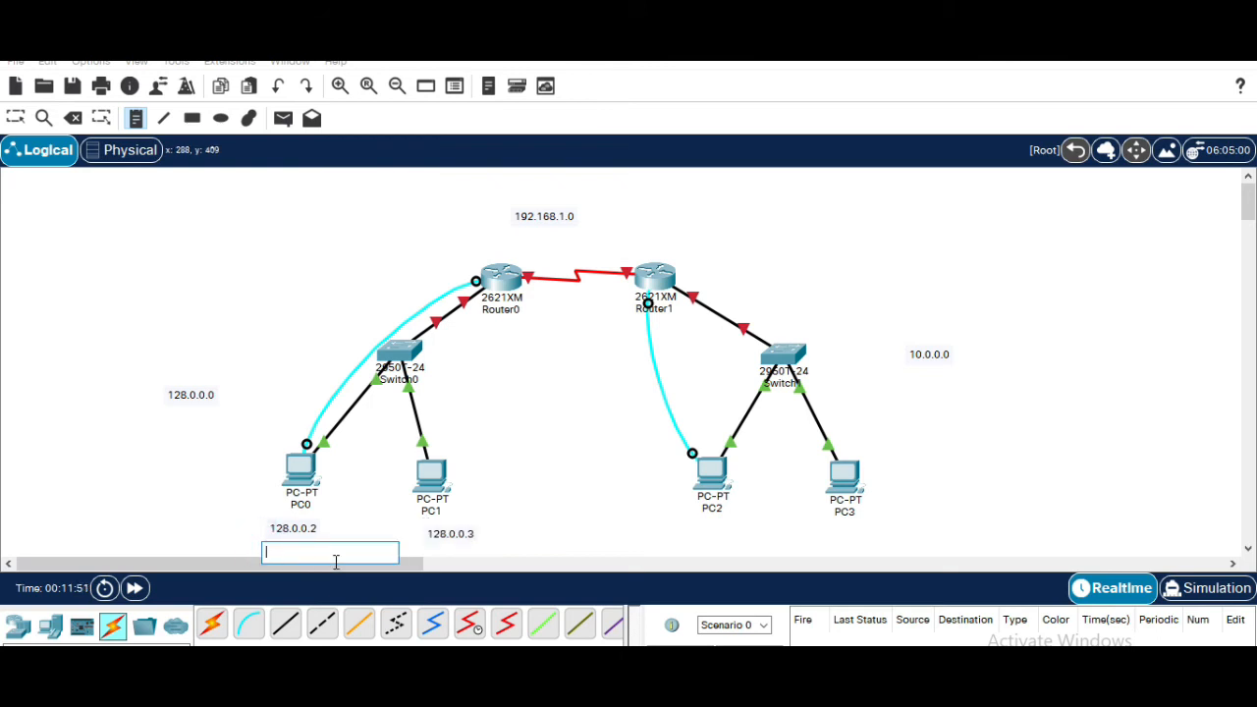
type("128.0.0.1")
Add a note reading 128.0.0.1 beneath PC1's 128.0.0.3 note
left_click(427, 547)
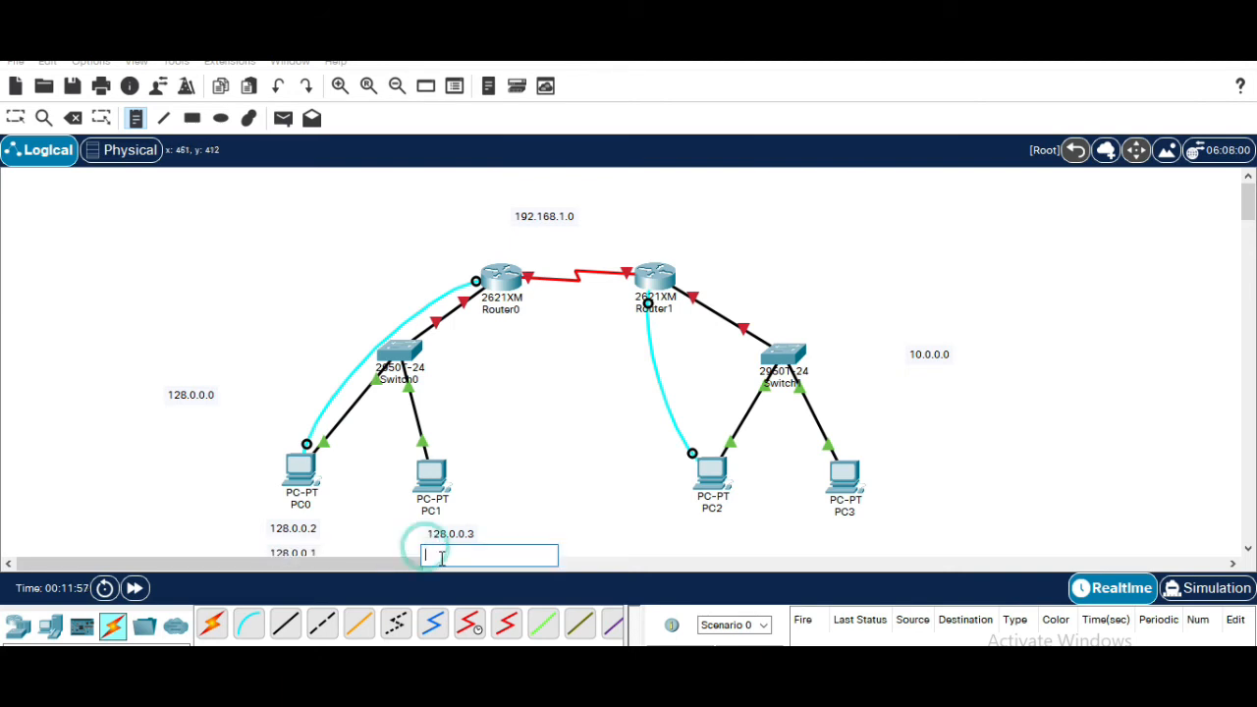
type("128.0.0.1")
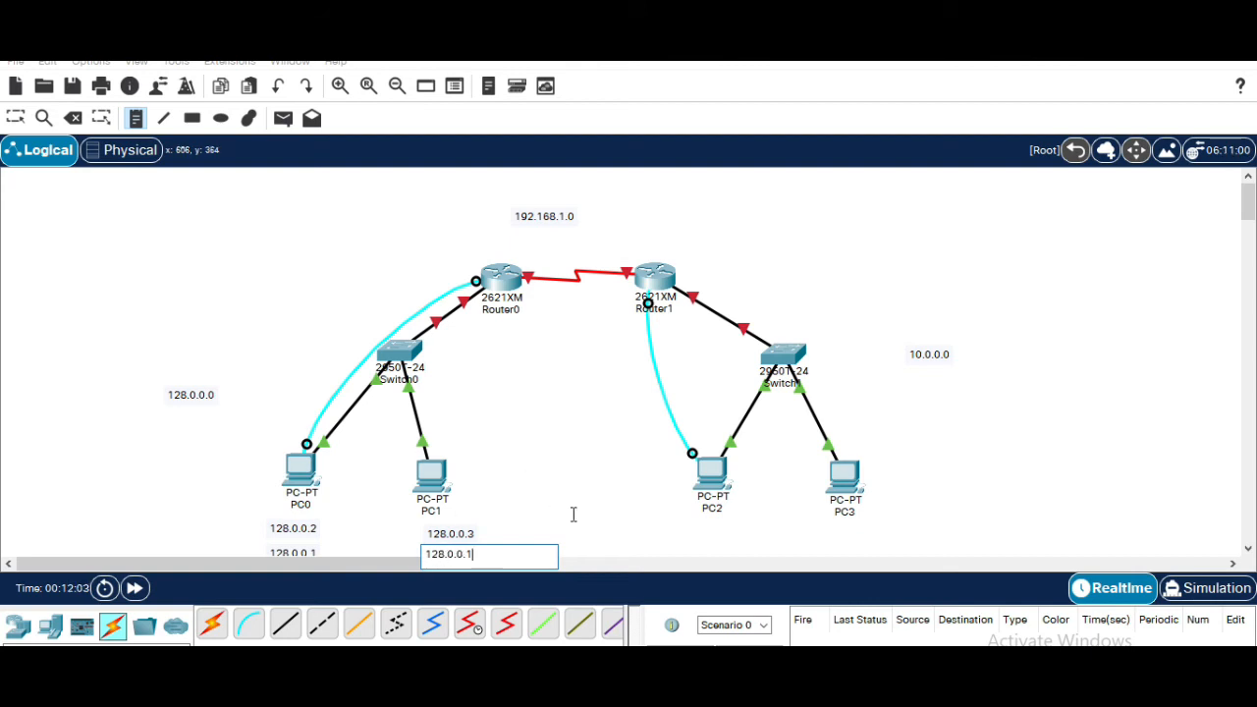
Add a two-line note reading 128.0.0.1 and Default Gateway below Router0, beside Switch0
left_click(465, 336)
type("128")
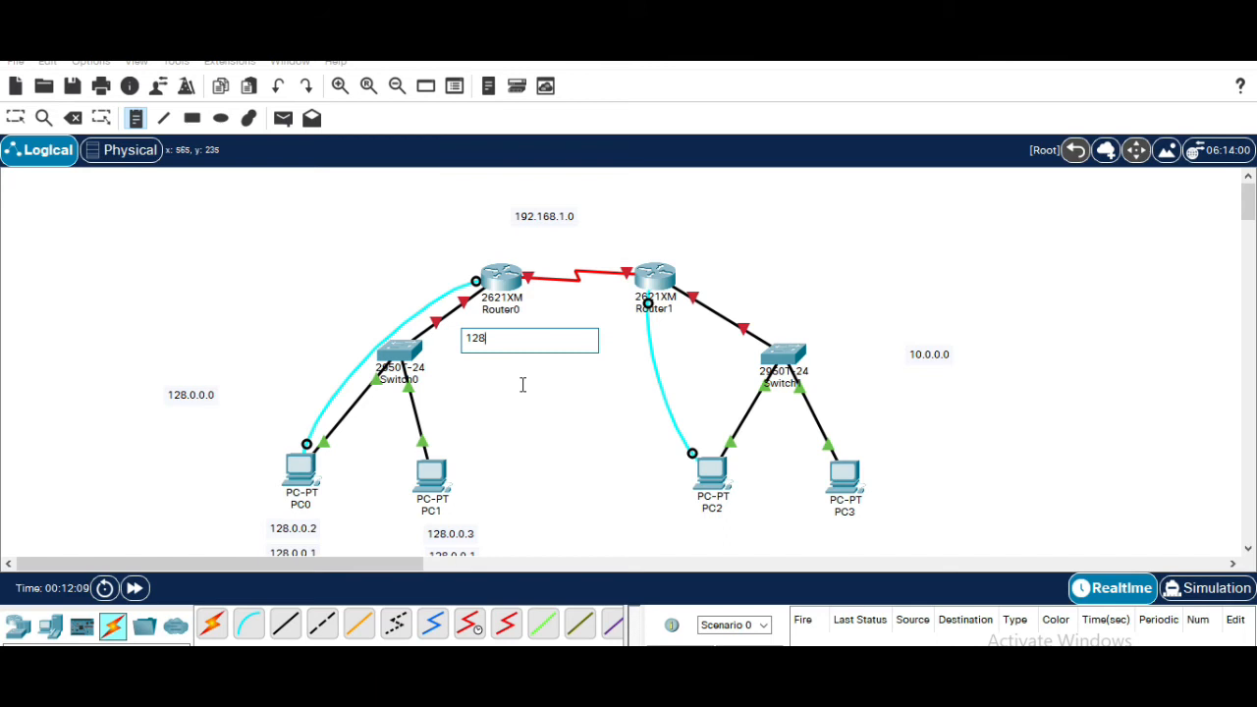
type(".0.0.1")
key("Return")
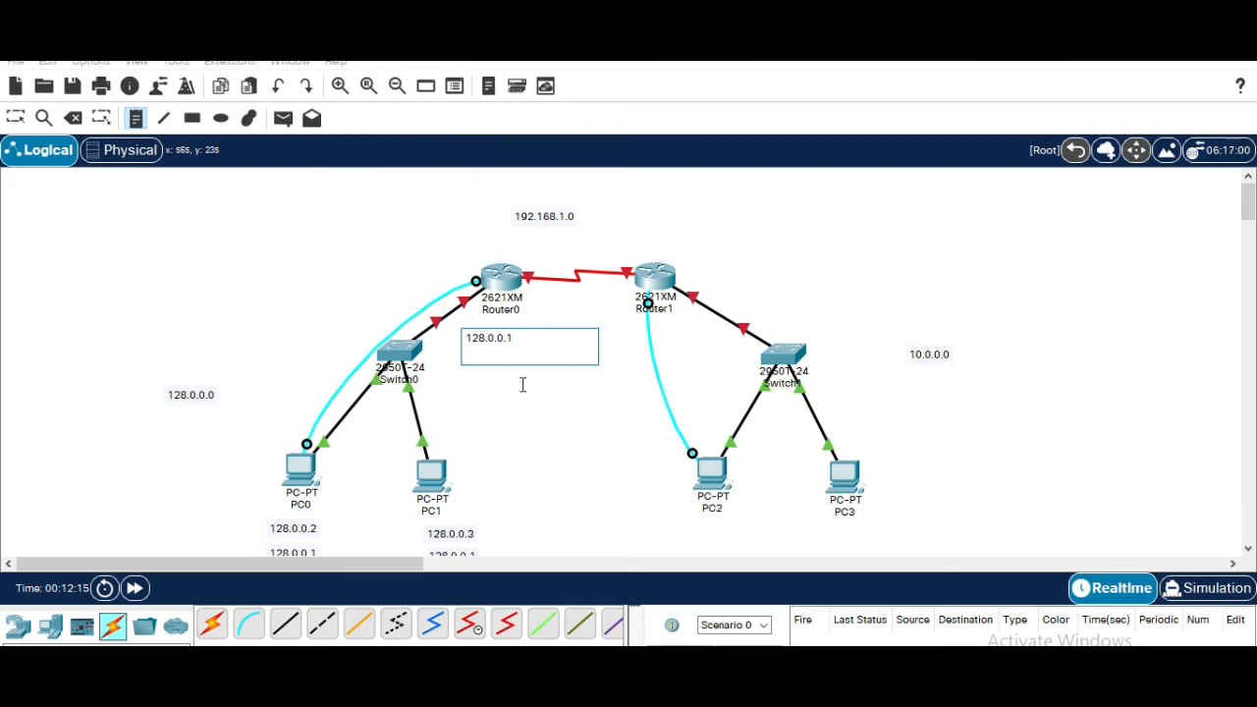
type("Default Gateway")
Add a note reading 10.0.0.1 beside Router1 on its link to Switch1
left_click(521, 384)
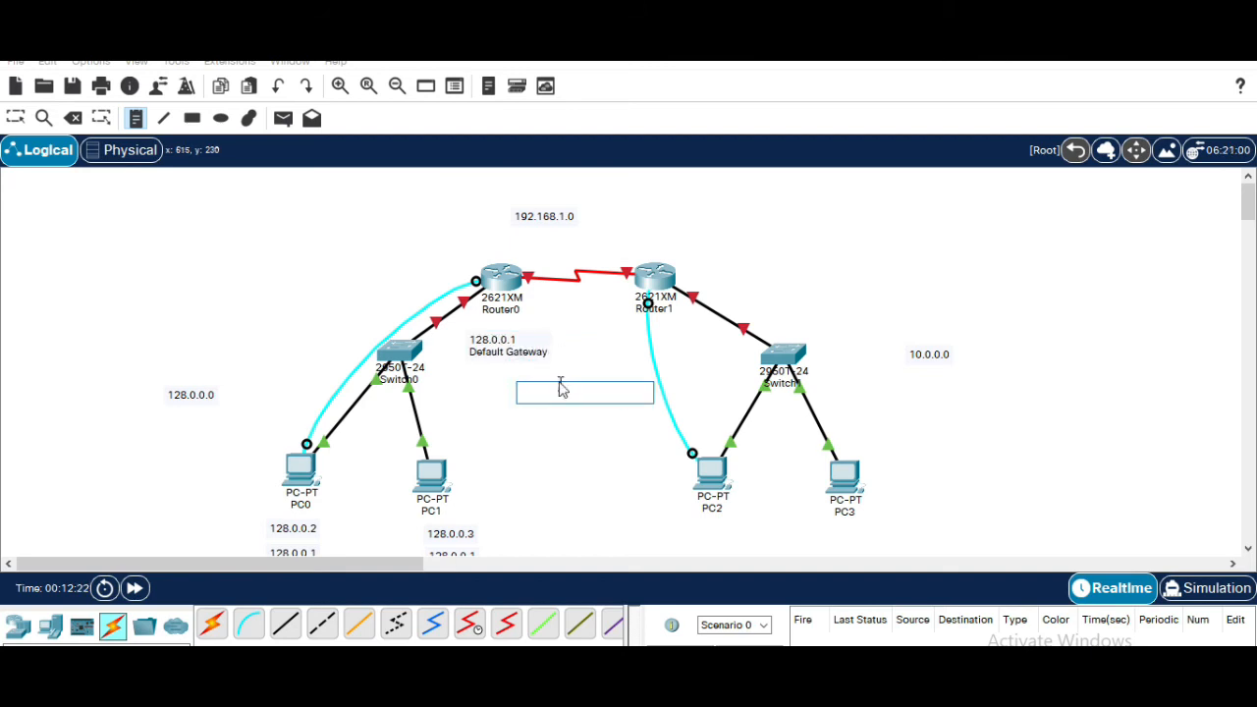
left_click(592, 324)
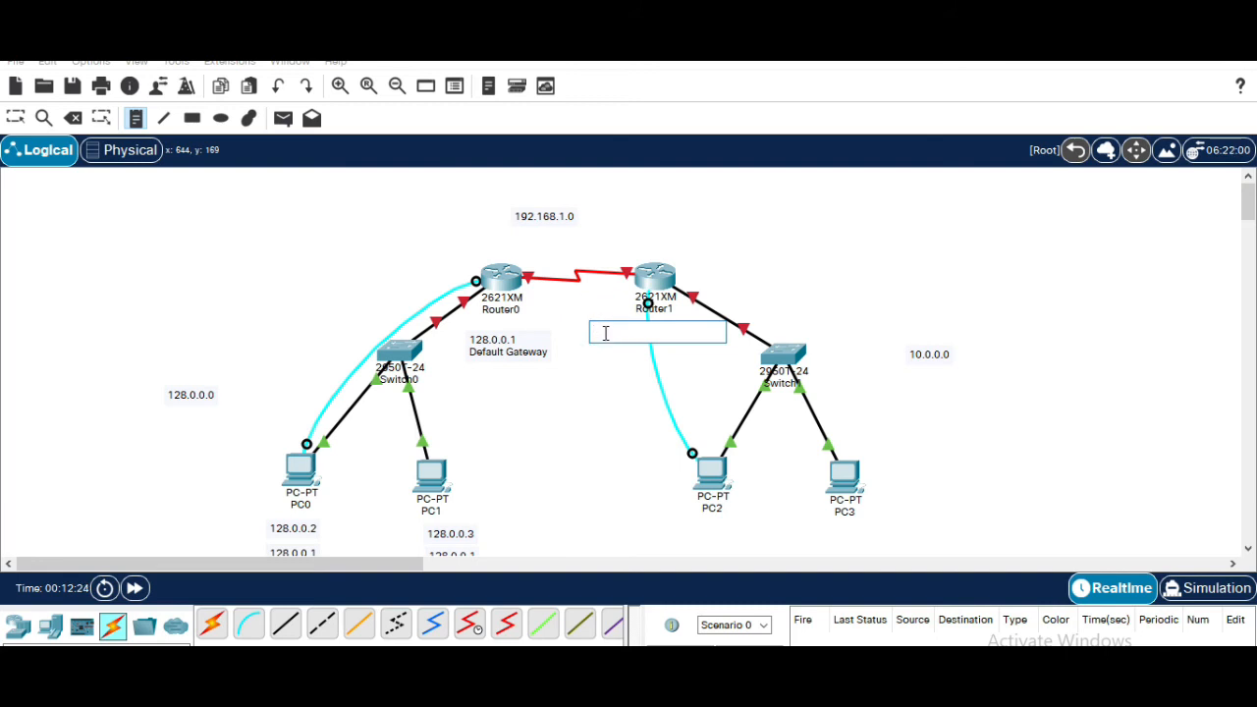
left_click(713, 284)
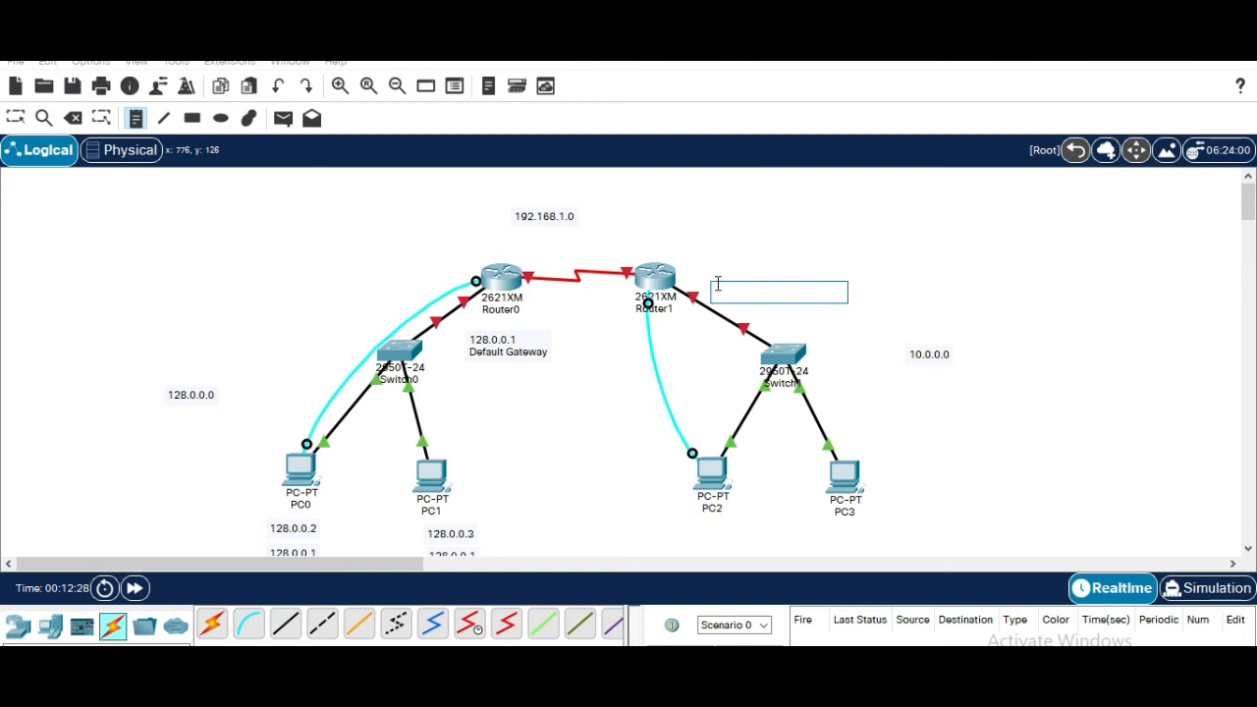
type("10.0.0.1")
Add a two-line note reading 10.0.0.2 and 10.0.0.1 below PC2
left_click(691, 522)
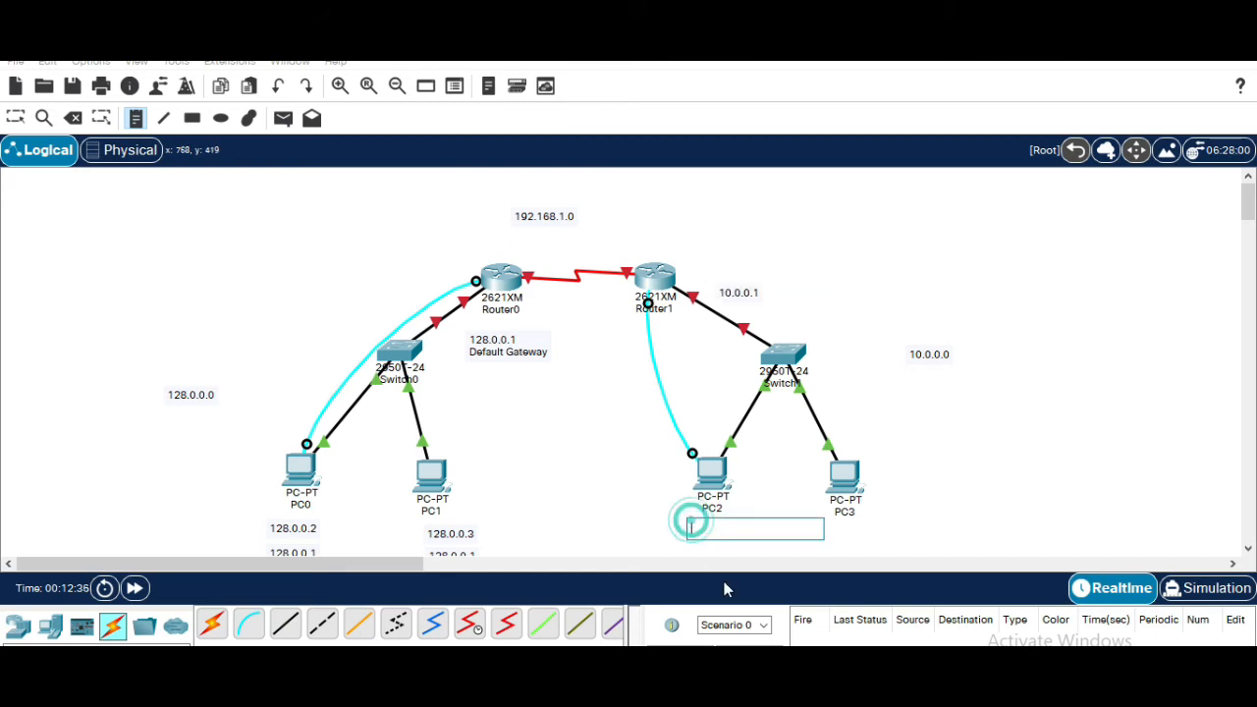
type("10.0")
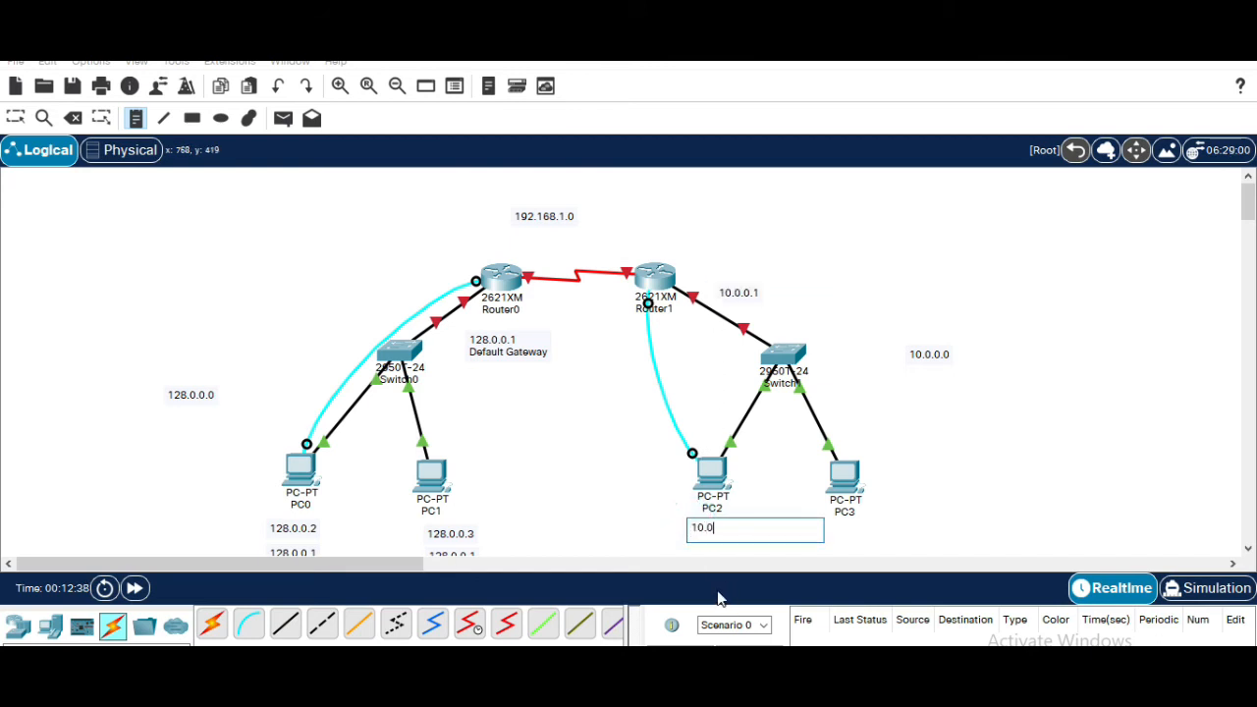
type(".0.2")
key("Return")
type("10.0.0.1")
Add a two-line note reading 10.0.0.3 and 10.0.0.1 below PC3
left_click(838, 531)
type("10.0.0")
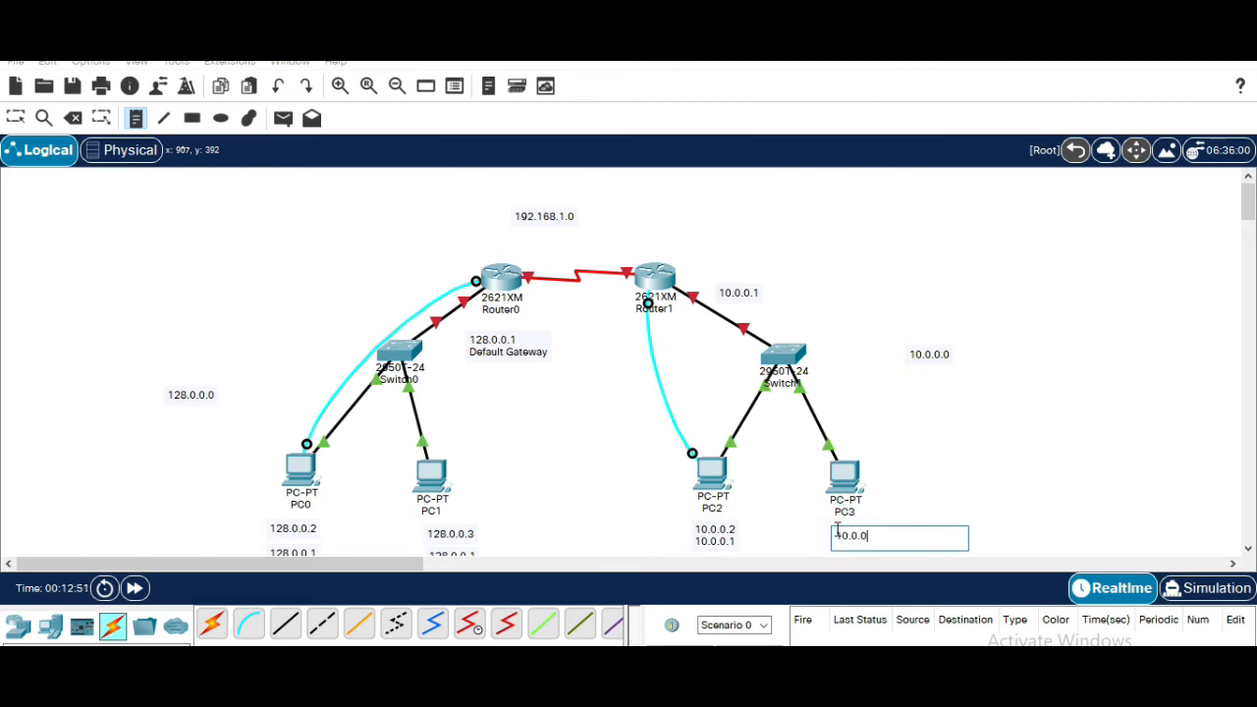
type(".3")
key("Return")
type("10.0.0.1")
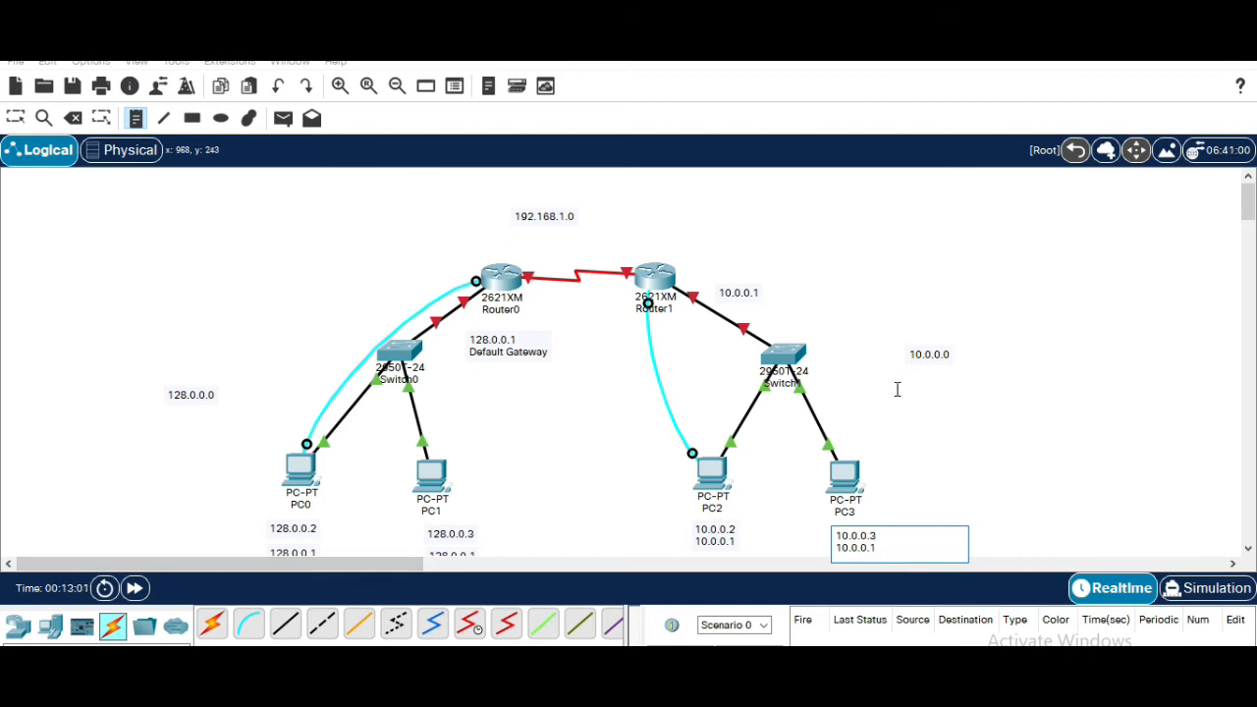
Add a note reading 192.168.1.1 on the serial link next to Router0
left_click(514, 252)
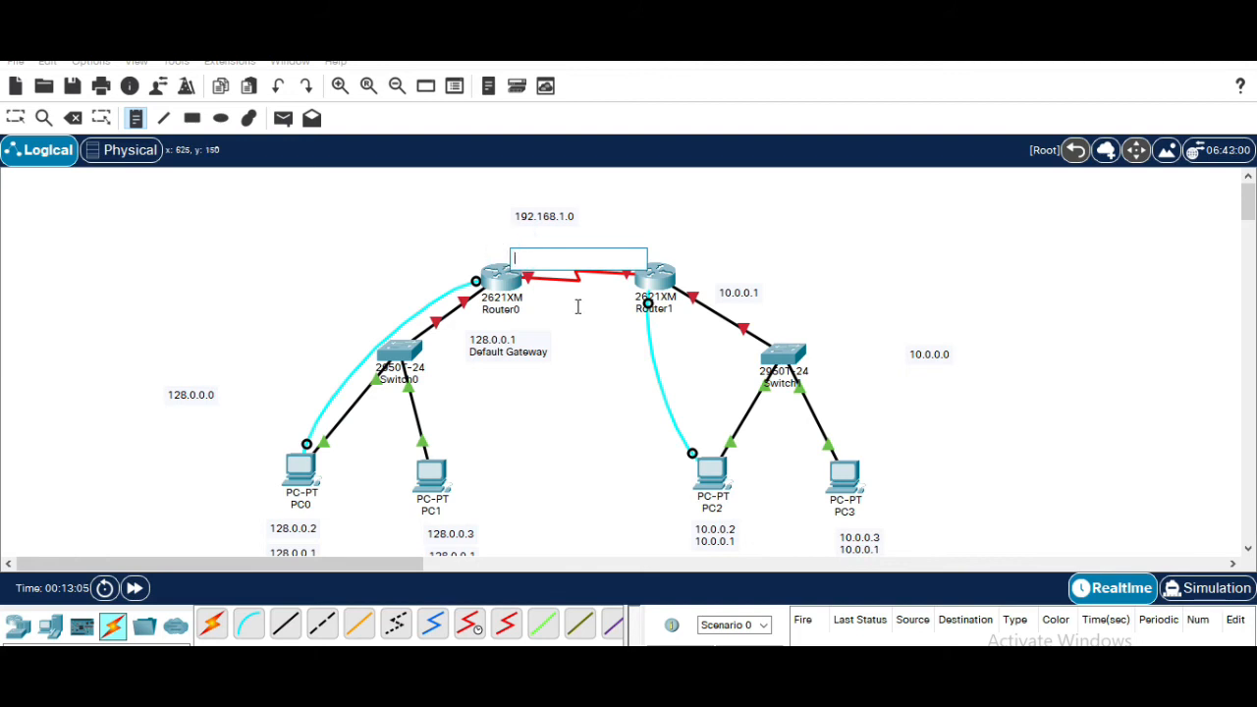
type("1")
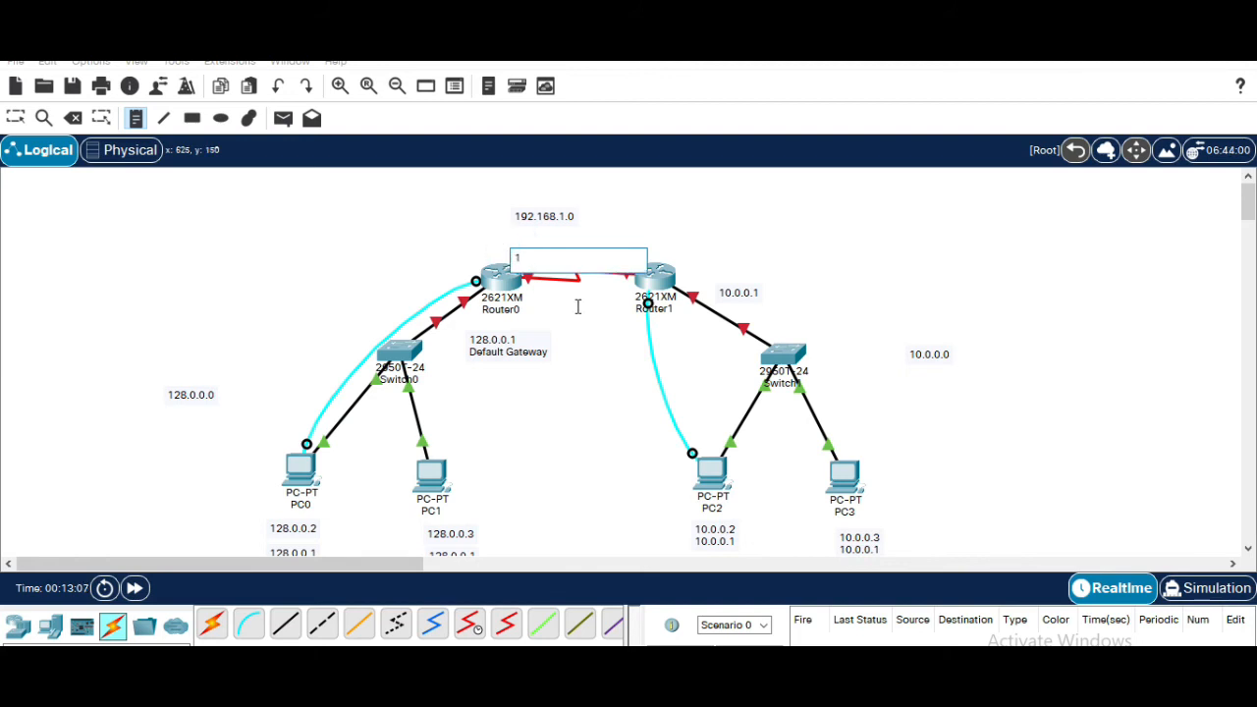
type("92.168.1")
Add a note reading 192.168.1.2 above Router1 and shift the 192.168.1.0 note slightly right
left_click(652, 242)
type("192.168.1")
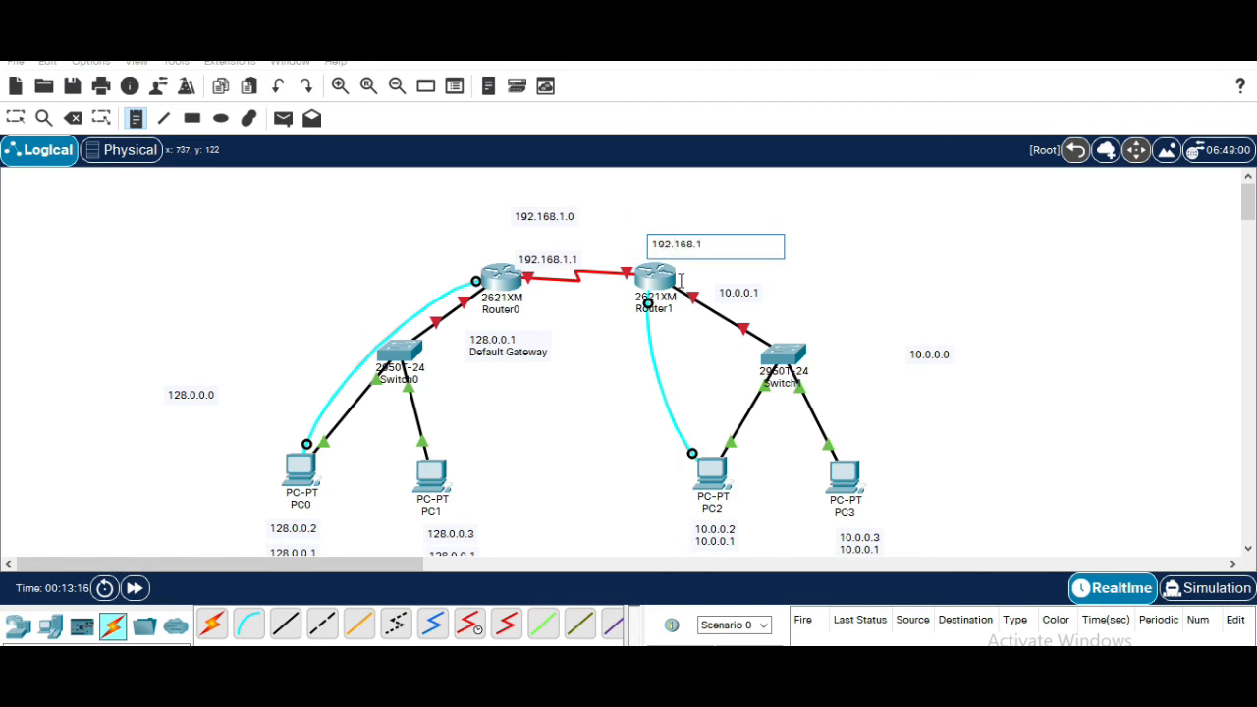
type(".2")
key("Escape")
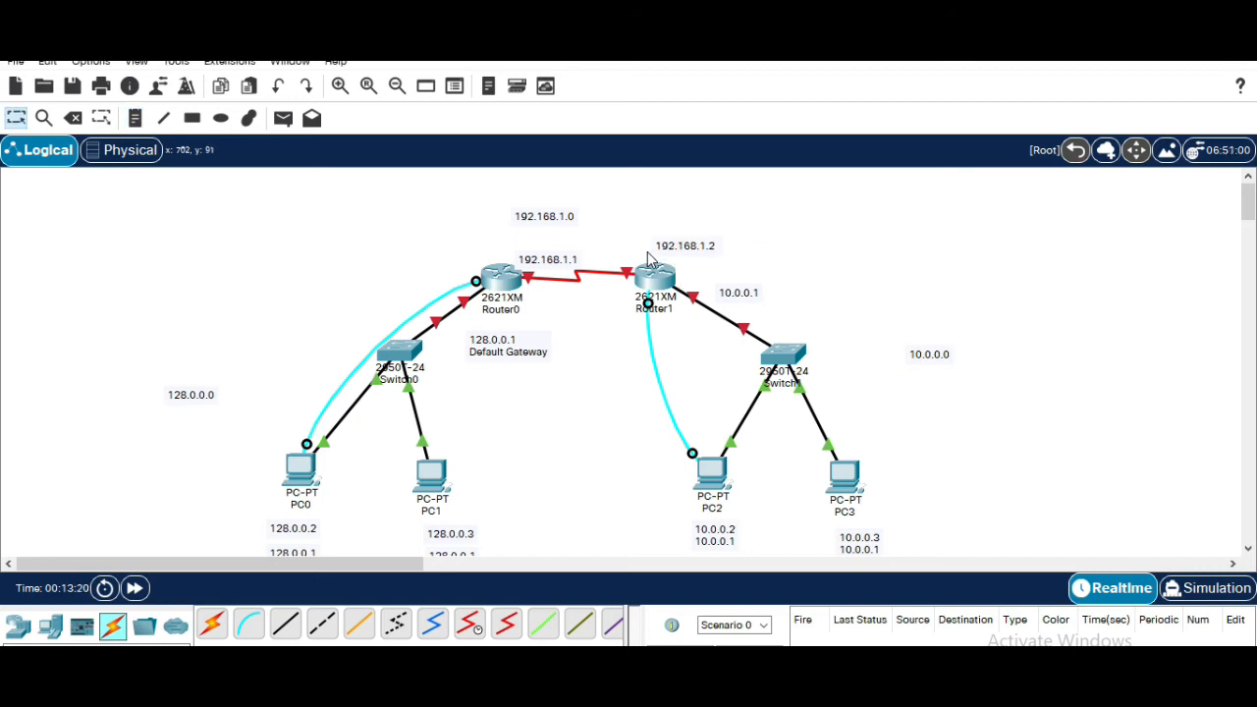
left_click_drag(526, 218, 573, 217)
Open PC0's IP Configuration and set its IPv4 address to 128.0.0.2 with subnet mask 255.255.0.0
left_click(291, 475)
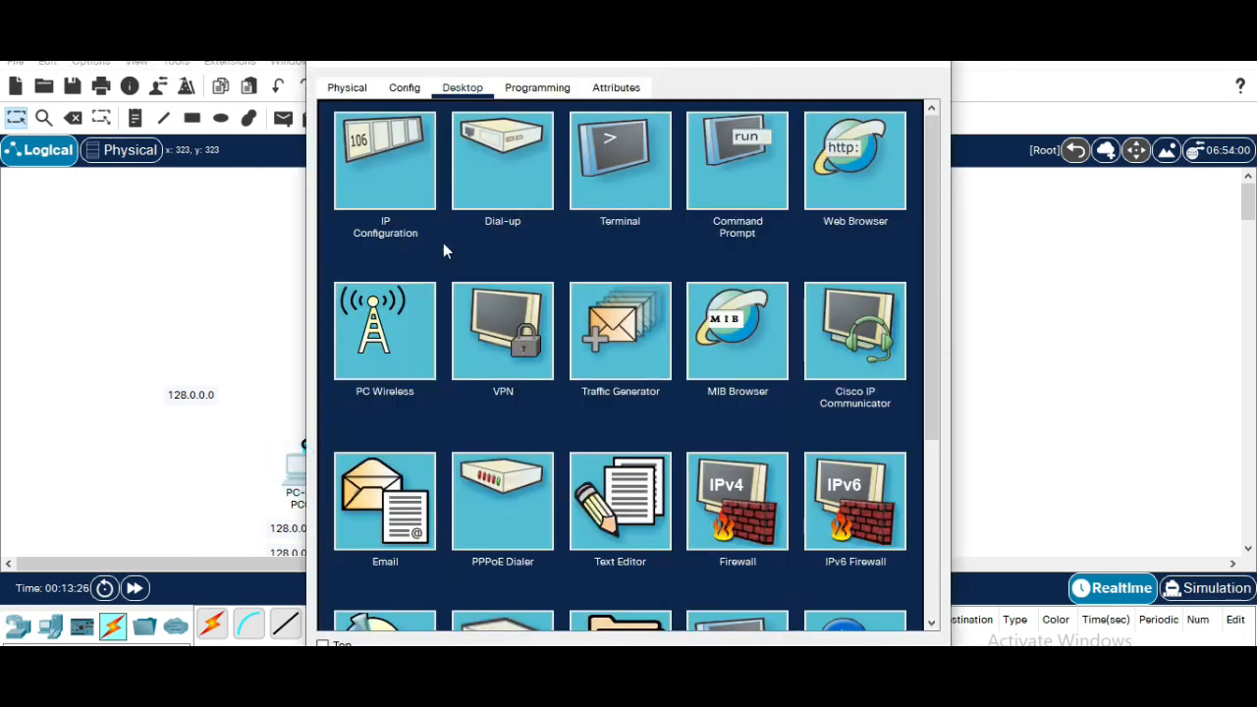
left_click(395, 172)
left_click(561, 212)
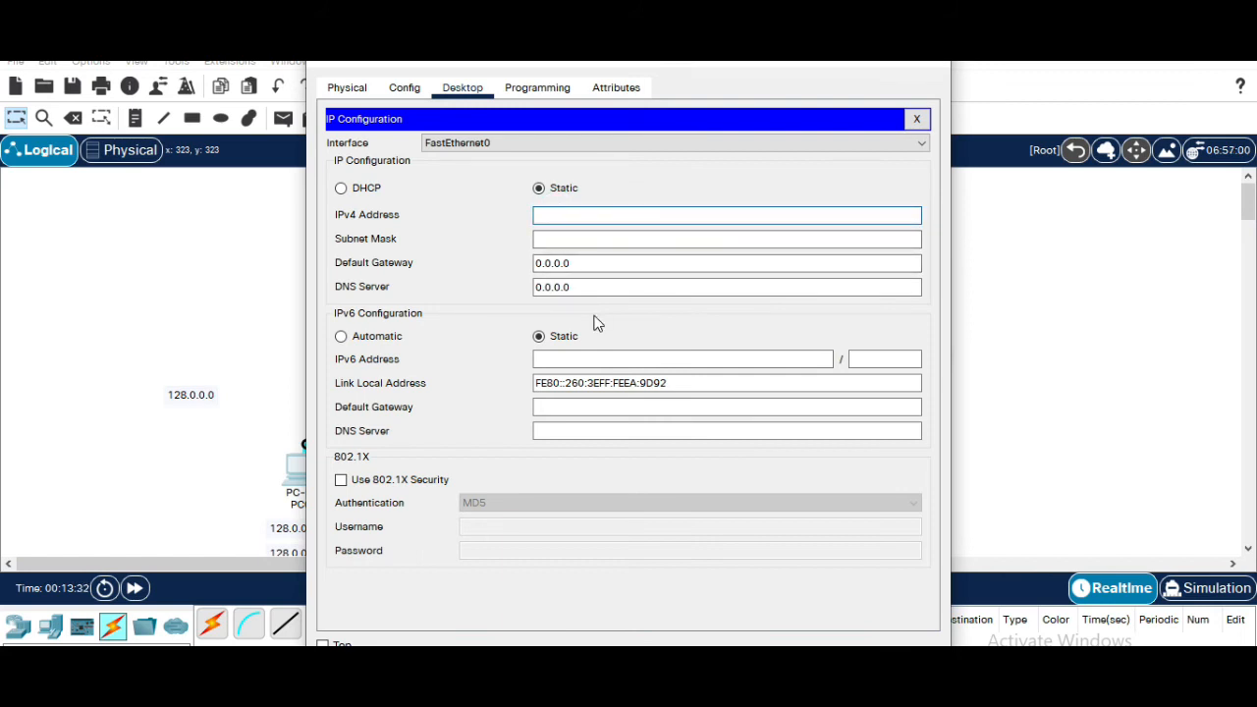
type("128.0.0.2")
key("Tab")
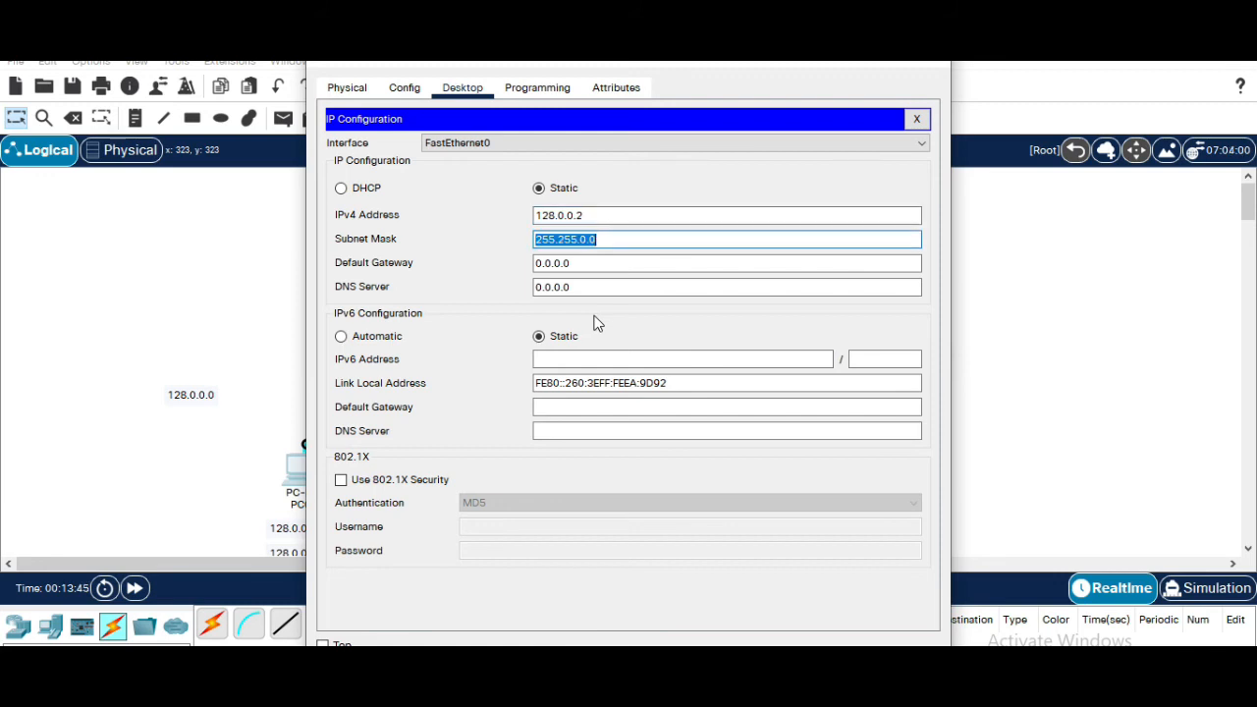
Set PC0's default gateway to 128.0.0.1 and close its window
double_click(575, 261)
type("1")
type("28.-")
key("BackSpace")
type("0.0.1")
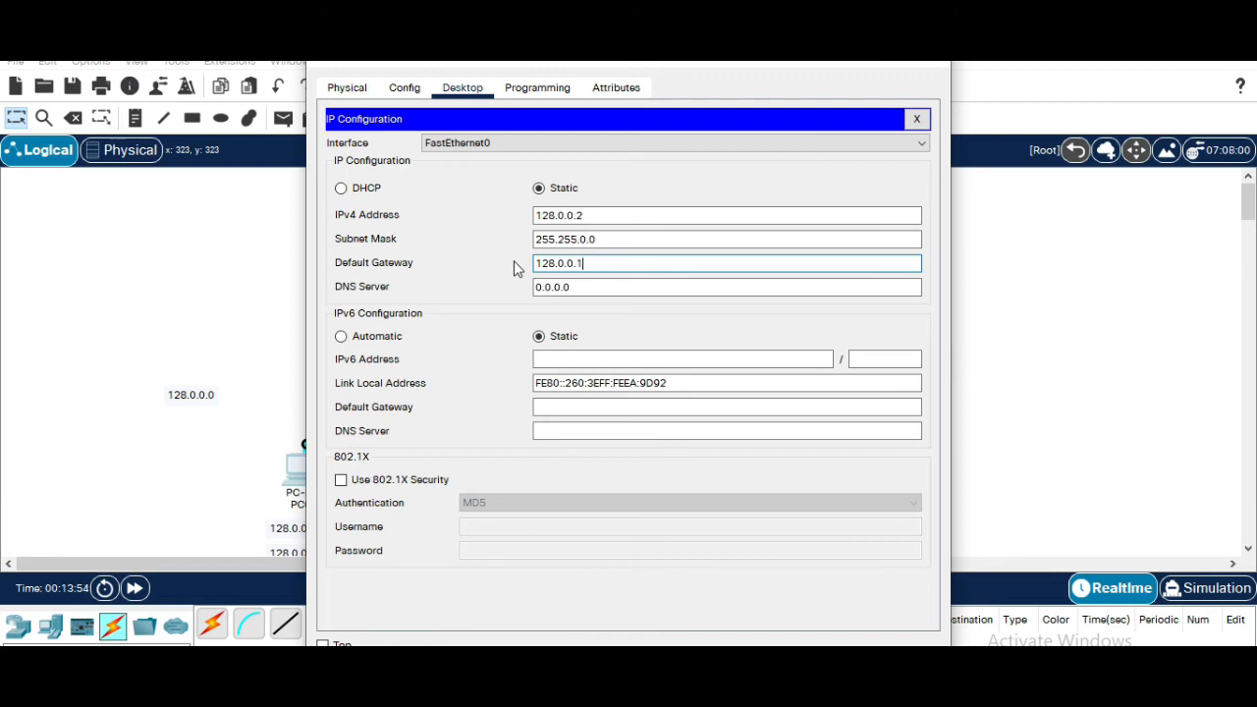
left_click(921, 64)
Open PC1's IP Configuration and set its IPv4 address to 128.0.0.3 with subnet mask 255.255.0.0
left_click(424, 481)
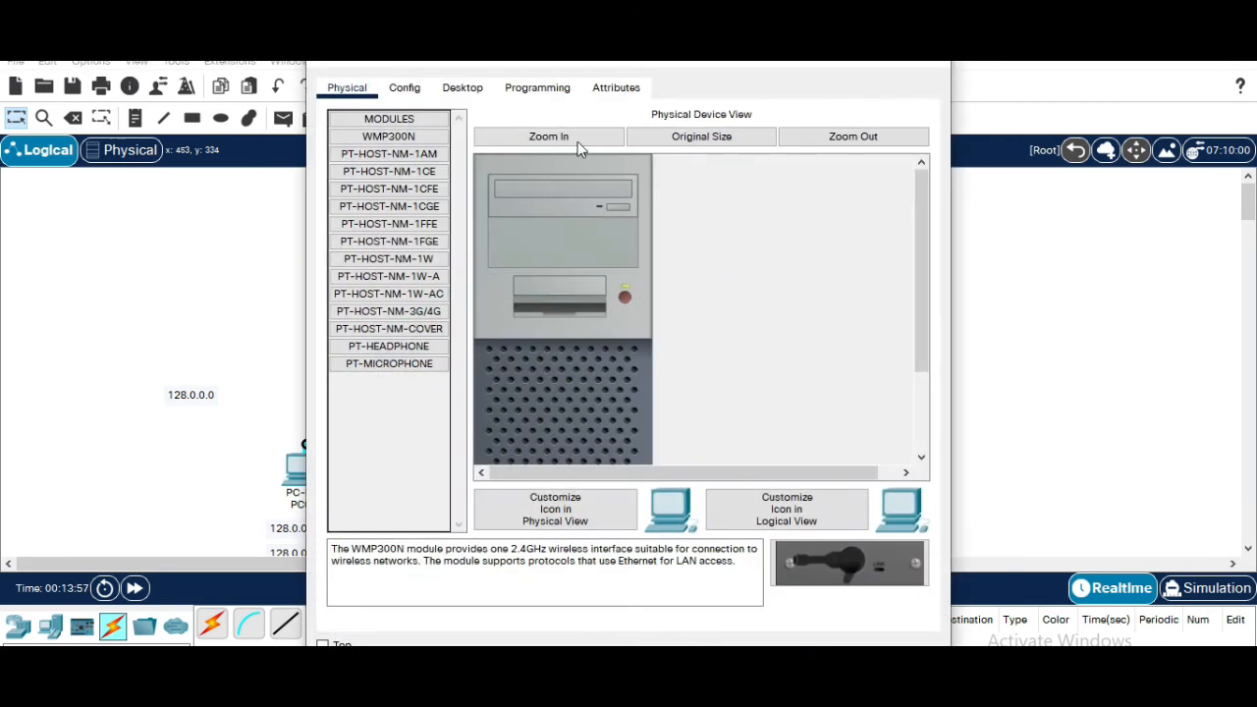
left_click(463, 88)
left_click(391, 167)
left_click(566, 215)
type("128.0.0.3")
left_click(570, 239)
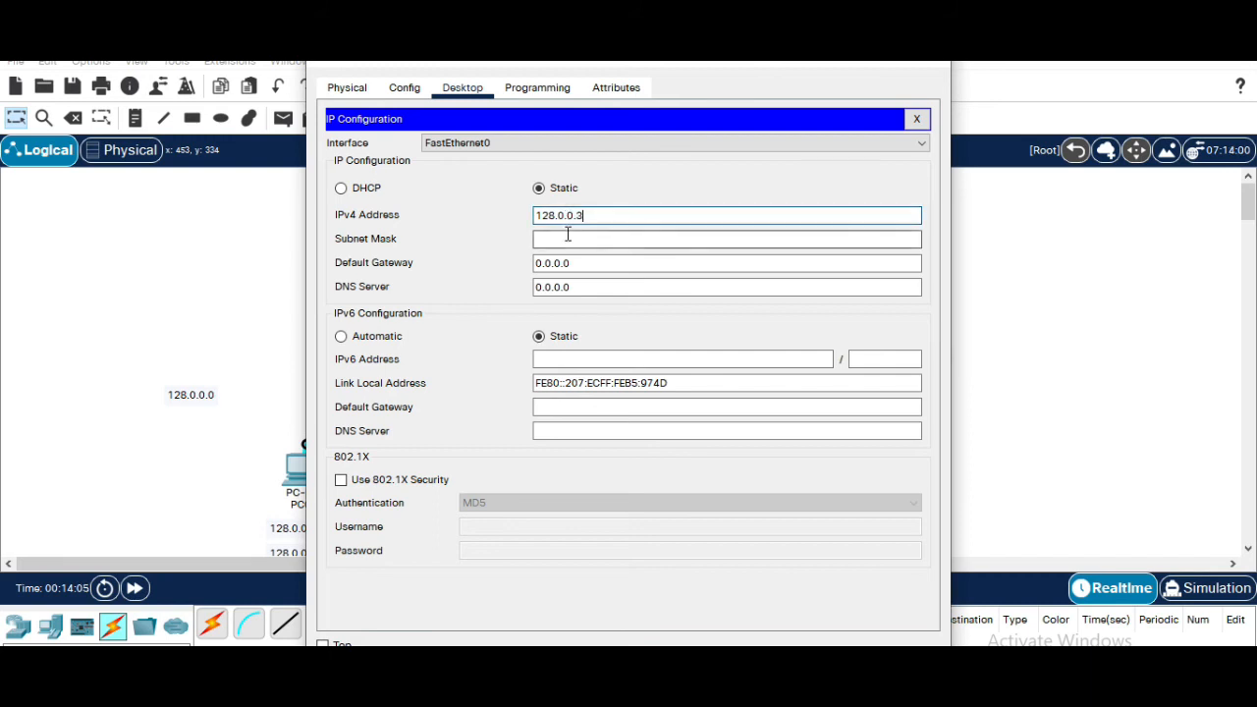
key("Tab")
Set PC1's default gateway to 128.0.0.1 and close its window
type("1")
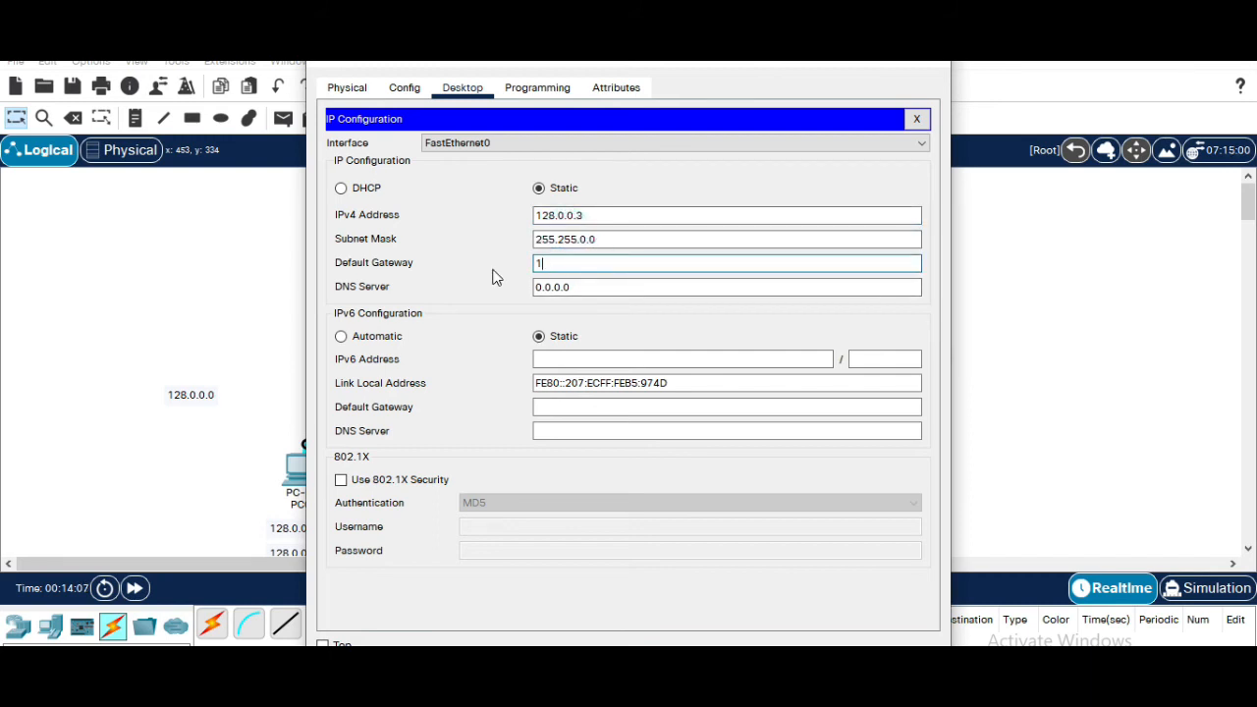
type("28.0.0.1")
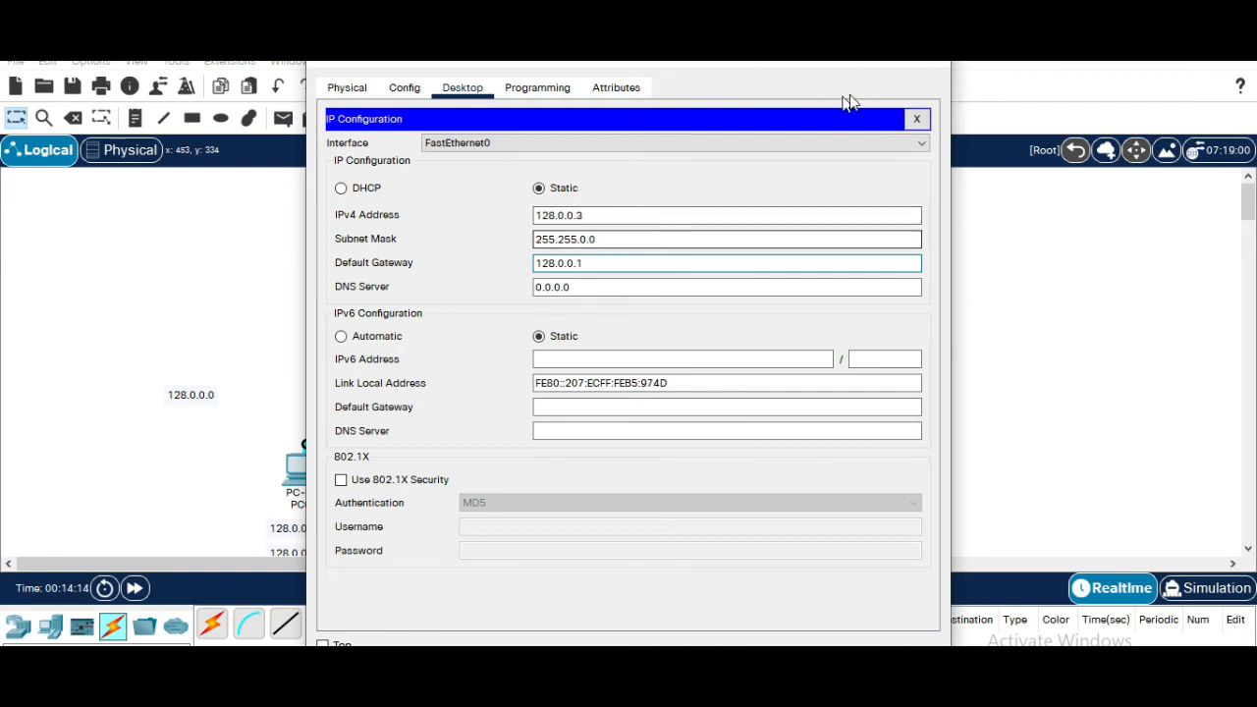
left_click(927, 63)
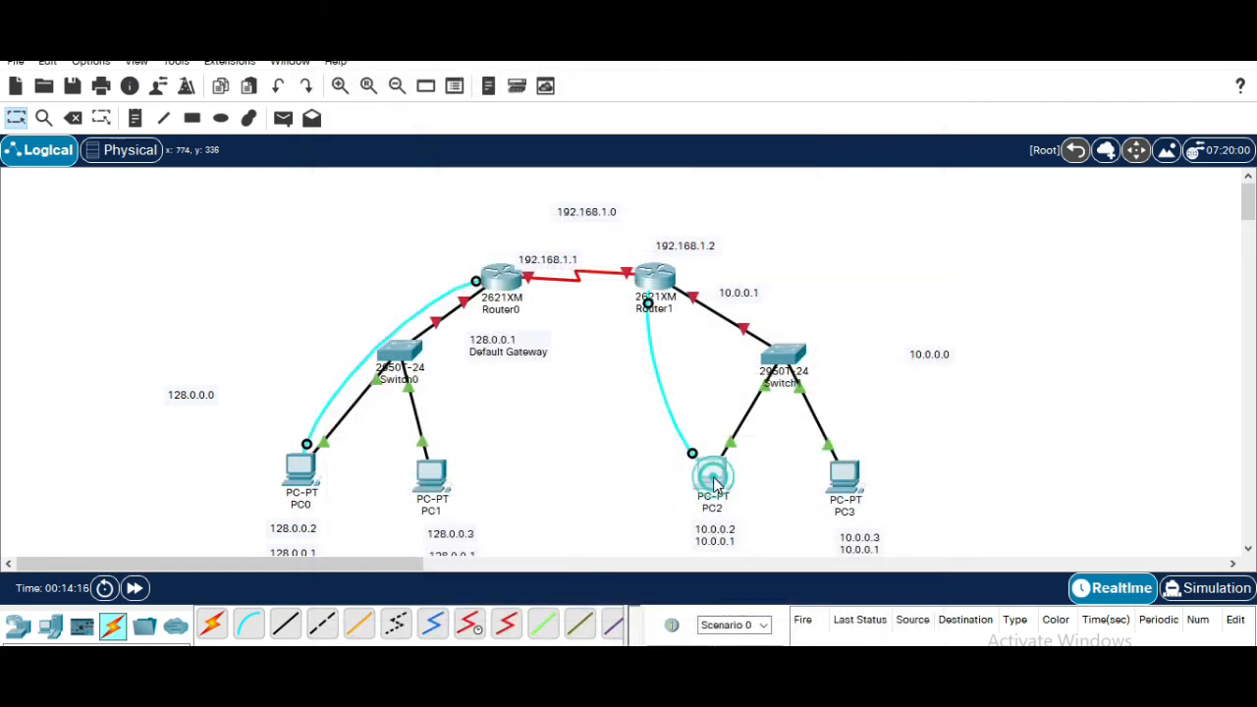
Open PC2's IP Configuration and set its IPv4 address to 10.0.0.2 with subnet mask 255.0.0.0
left_click(710, 477)
left_click(462, 88)
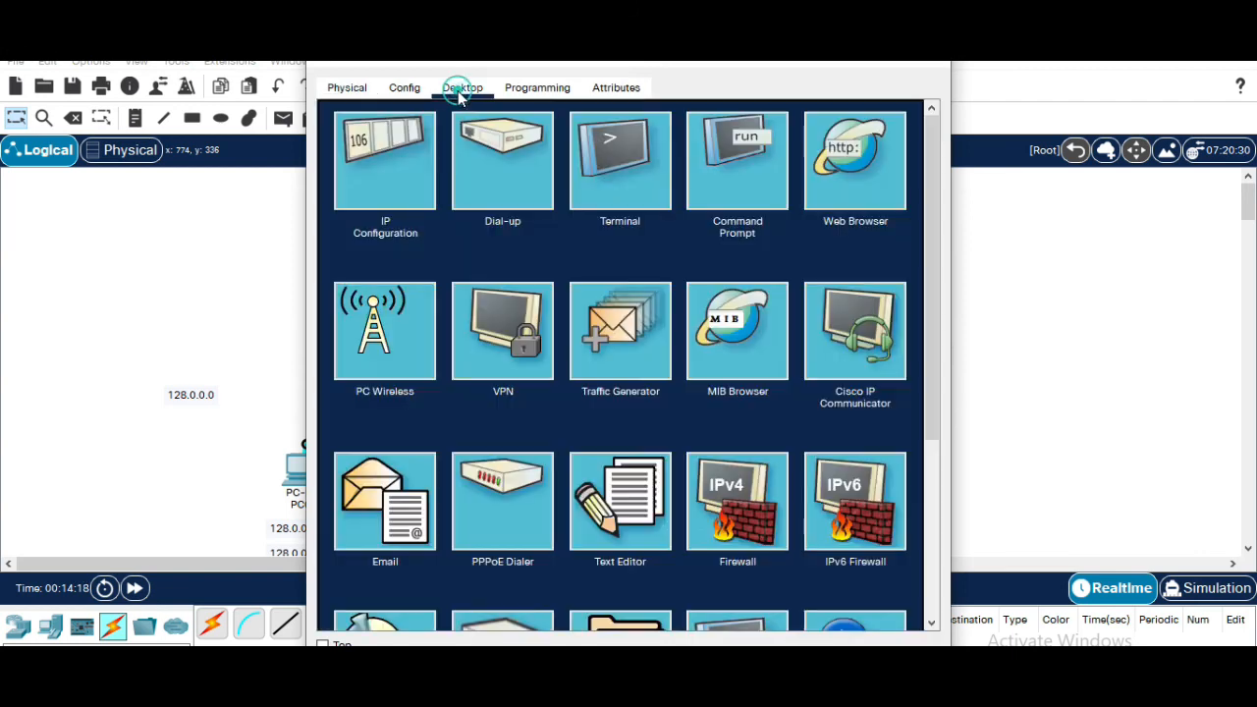
left_click(399, 173)
left_click(626, 213)
type("10.0.0.2")
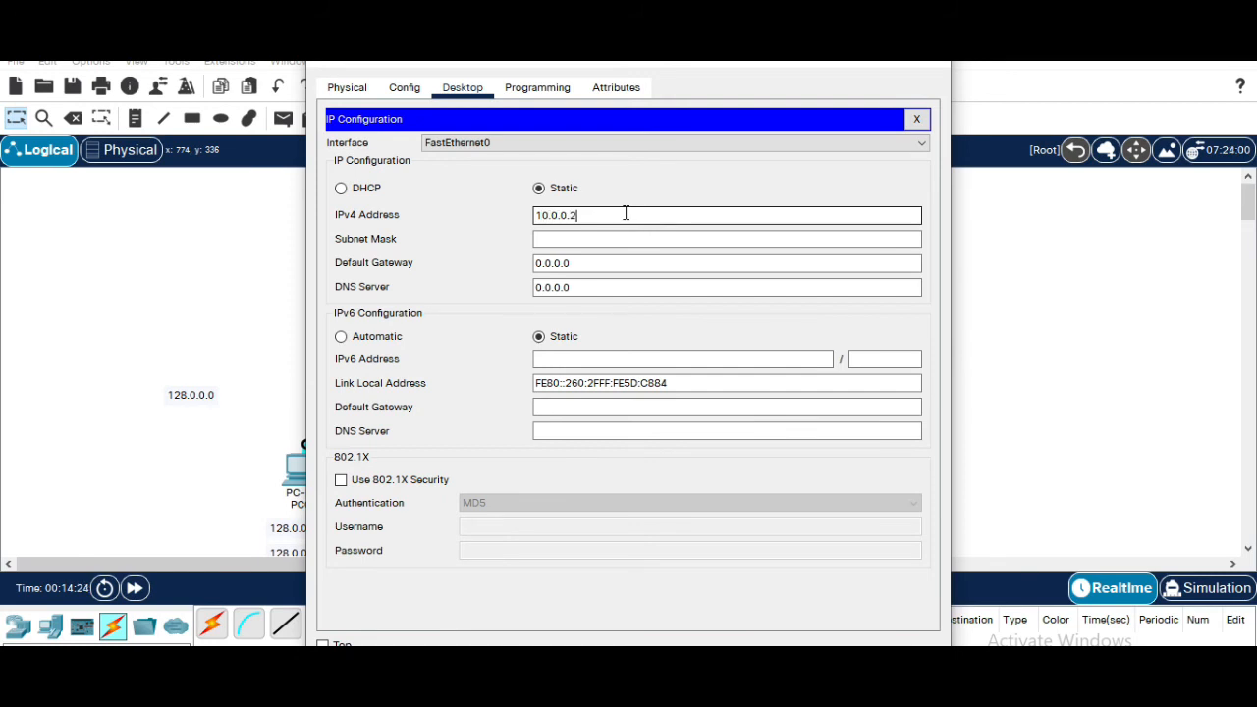
left_click(612, 239)
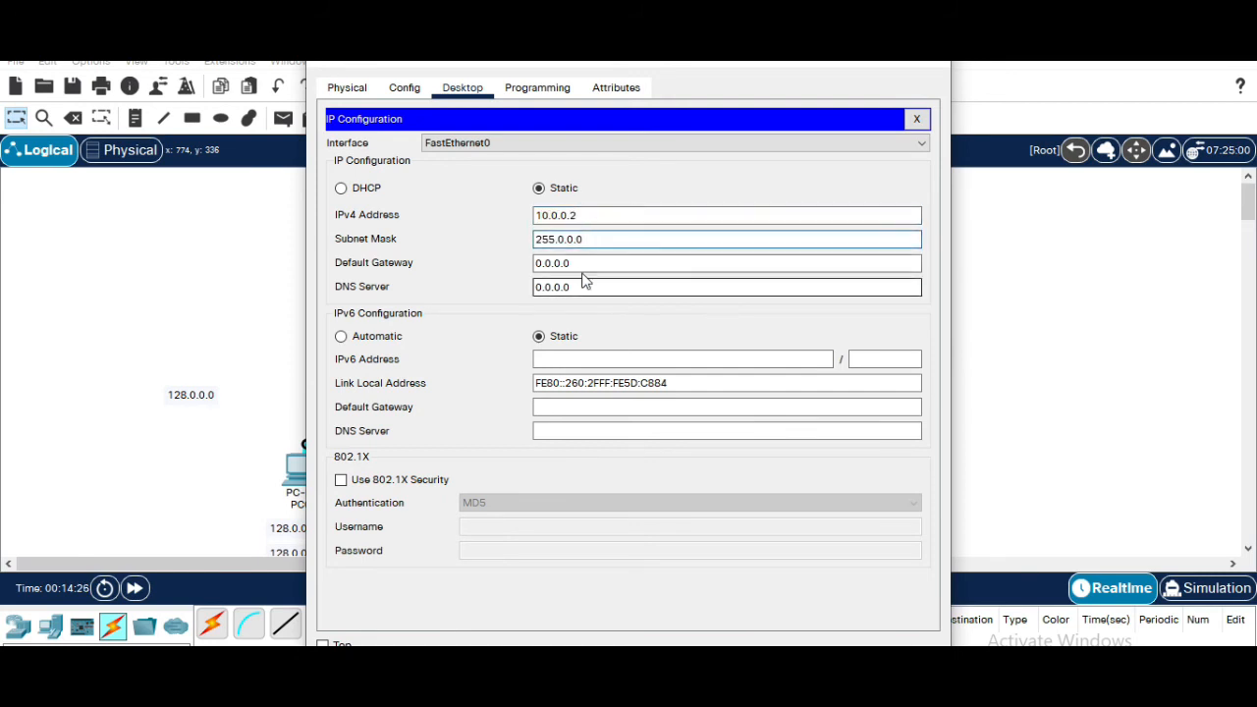
Set PC2's default gateway to 10.0.0.1 and close its window
double_click(578, 263)
type("10.")
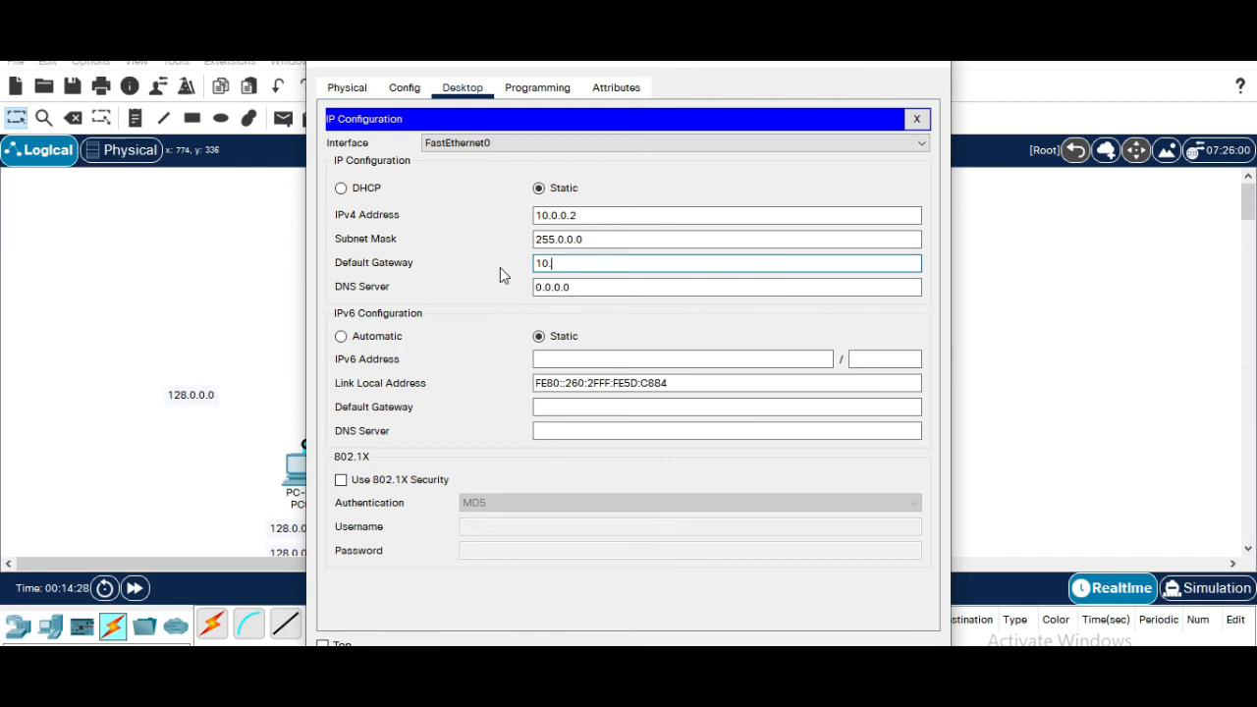
type("0.0.1")
left_click(913, 64)
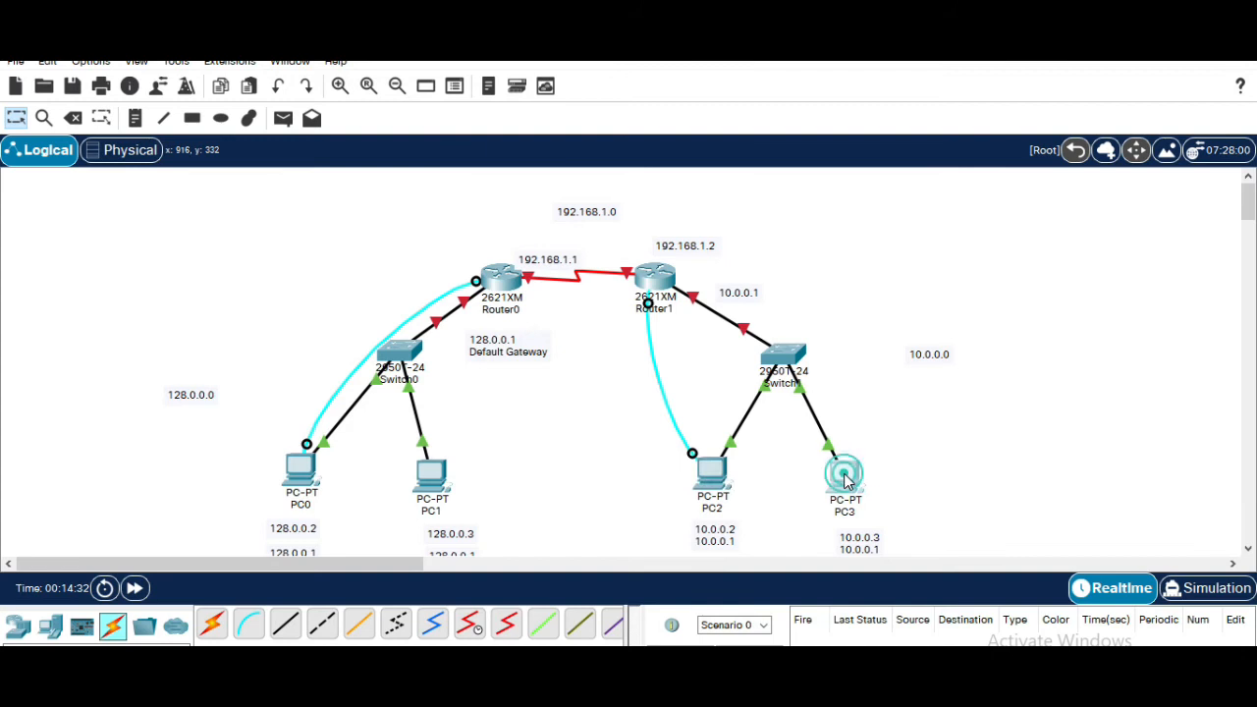
Open PC3's IP Configuration and set its IPv4 address to 10.0.0.3 with subnet mask 255.0.0.0
left_click(841, 475)
left_click(462, 88)
left_click(503, 158)
left_click(565, 214)
type("10.0")
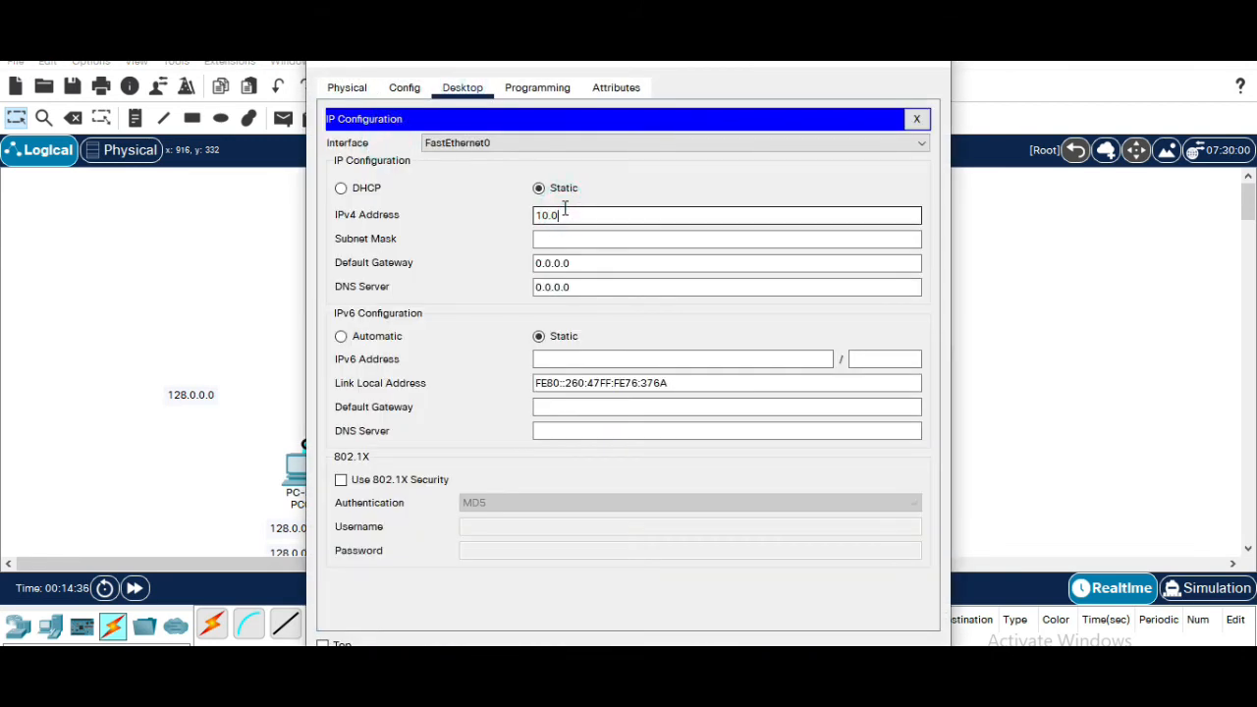
type(".0.3")
left_click(573, 239)
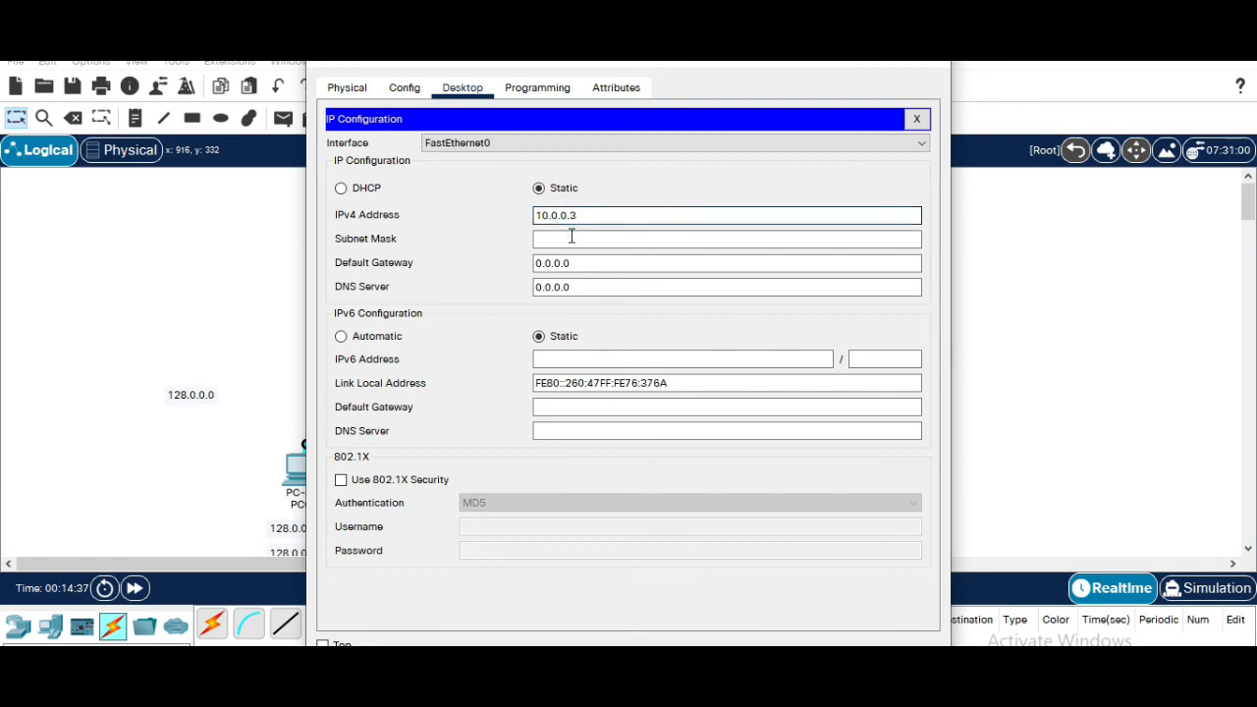
Set PC3's default gateway to 10.0.0.1 and close its window
double_click(578, 261)
type("1")
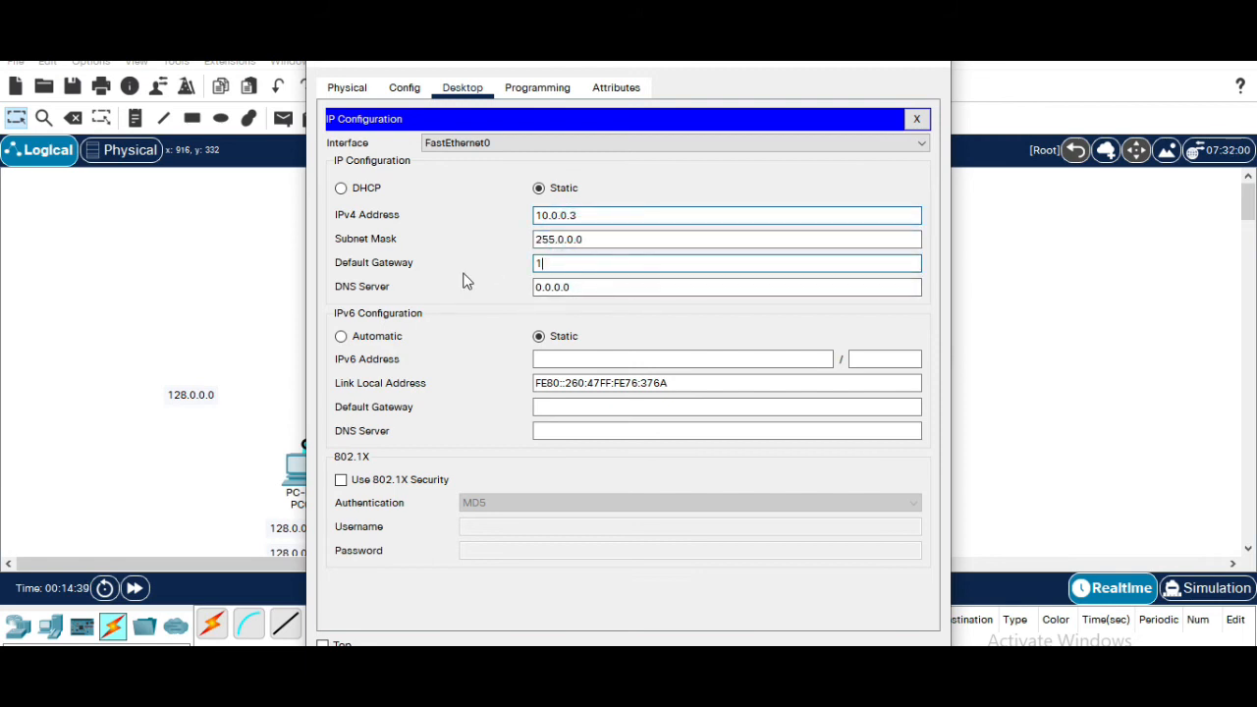
type("0.0.0.1")
left_click(929, 67)
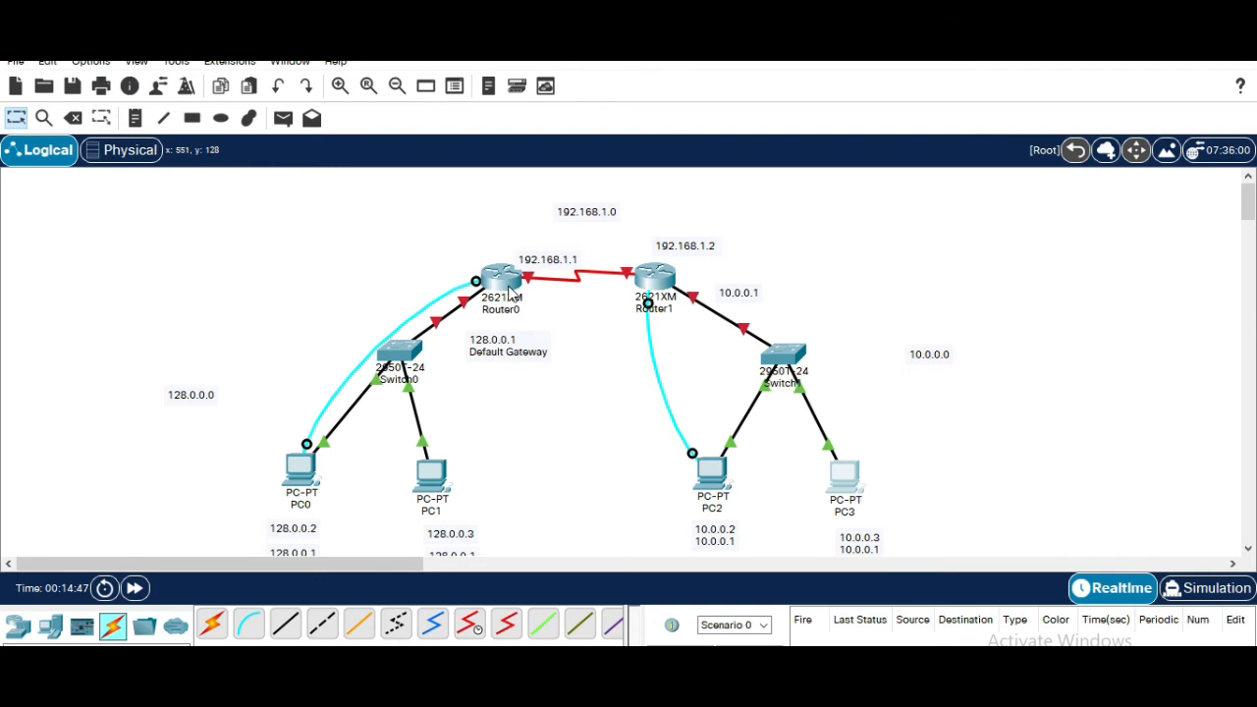
Inspect the link port labels and the physical device views of Router0 and Router1
mouse_move(509, 291)
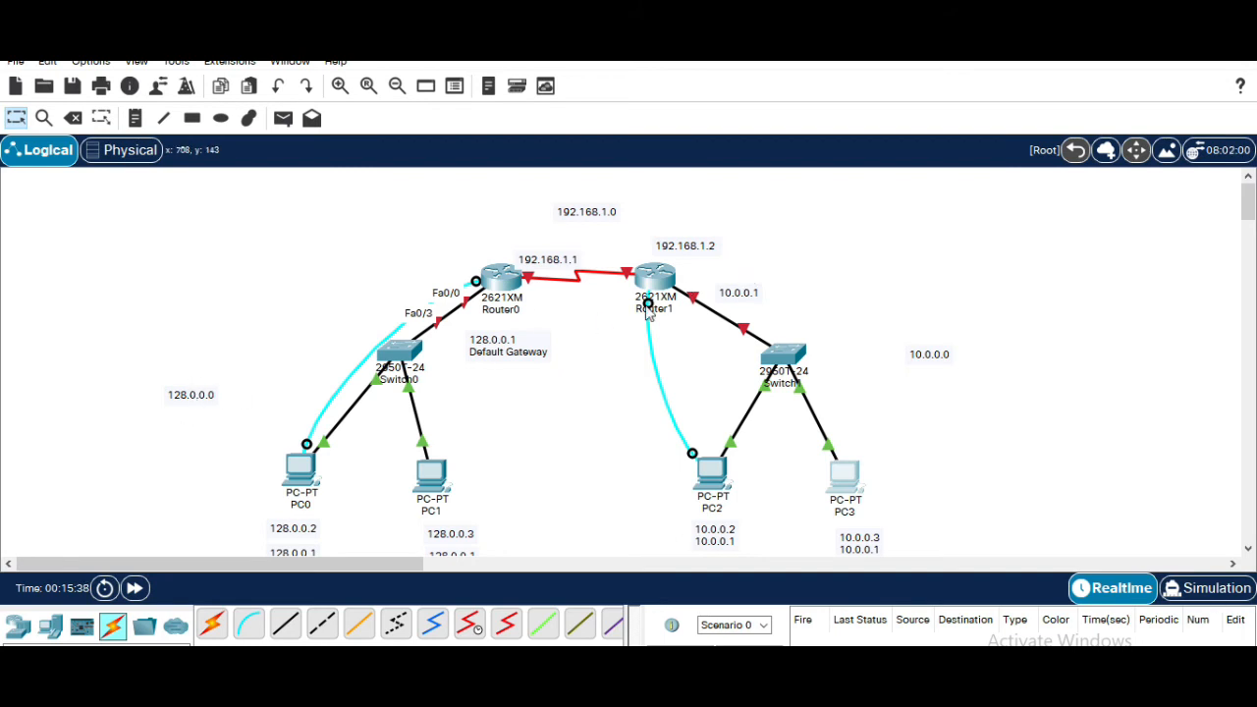
mouse_move(666, 302)
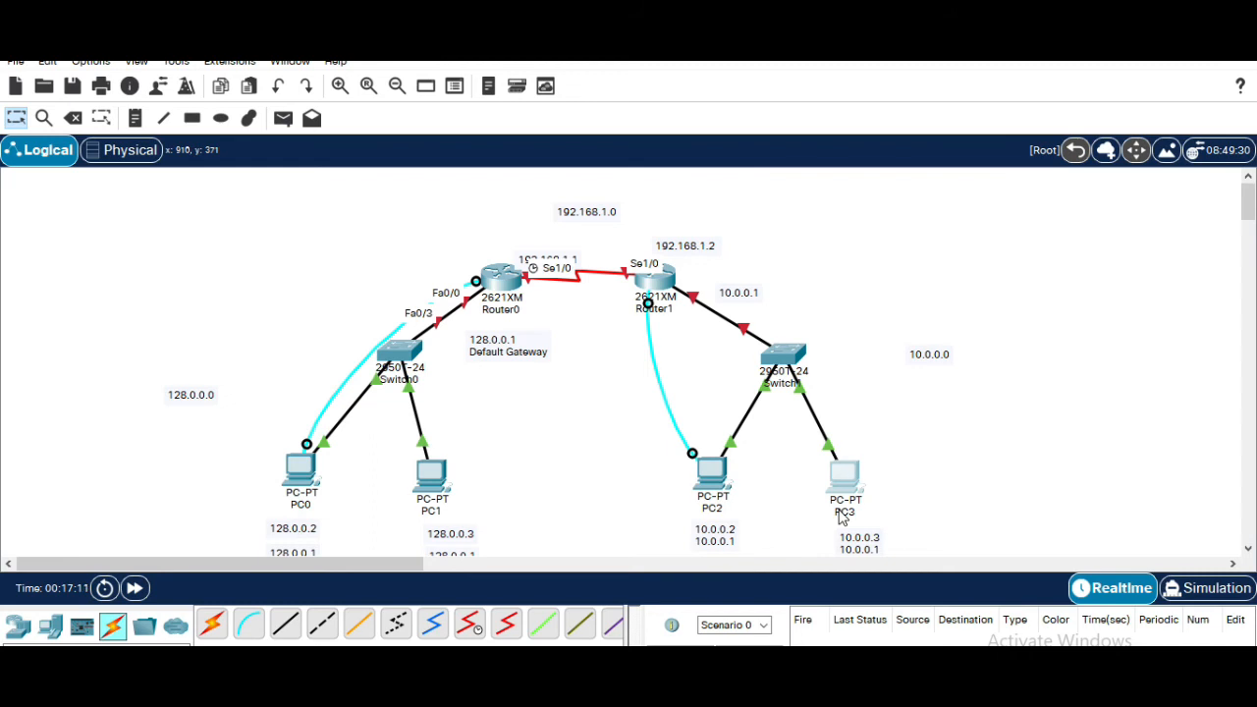
mouse_move(842, 519)
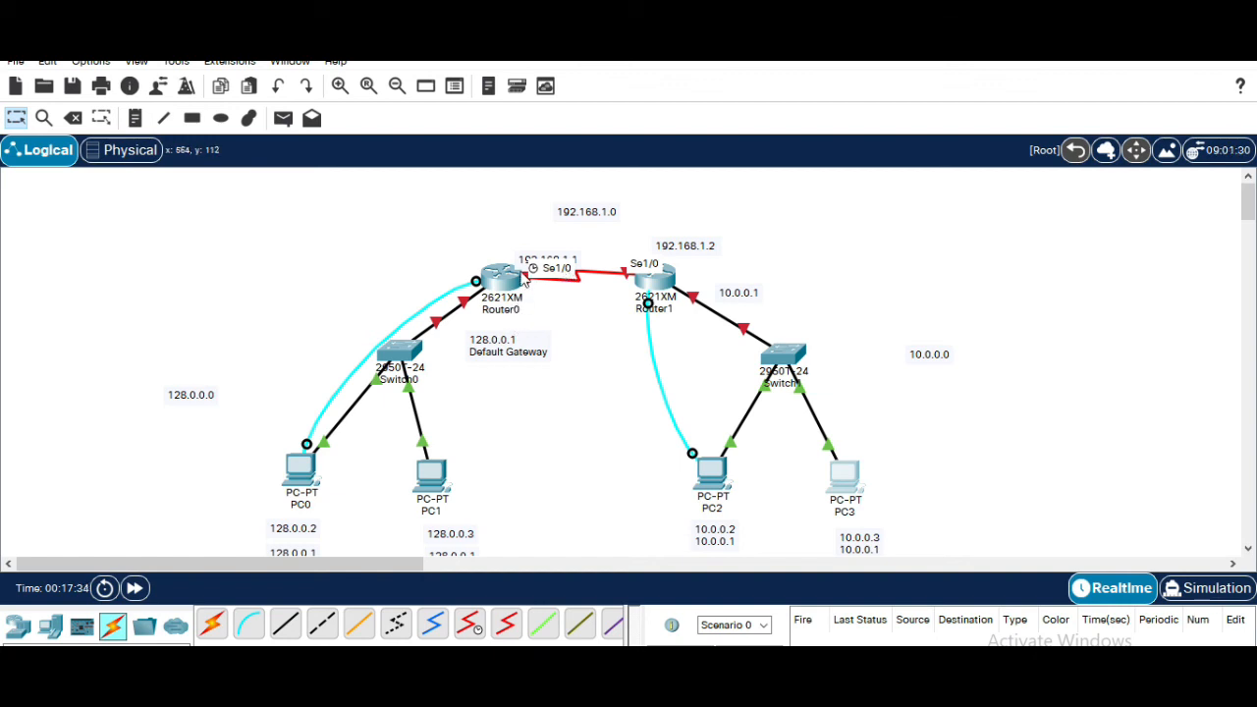
mouse_move(553, 278)
left_click(503, 277)
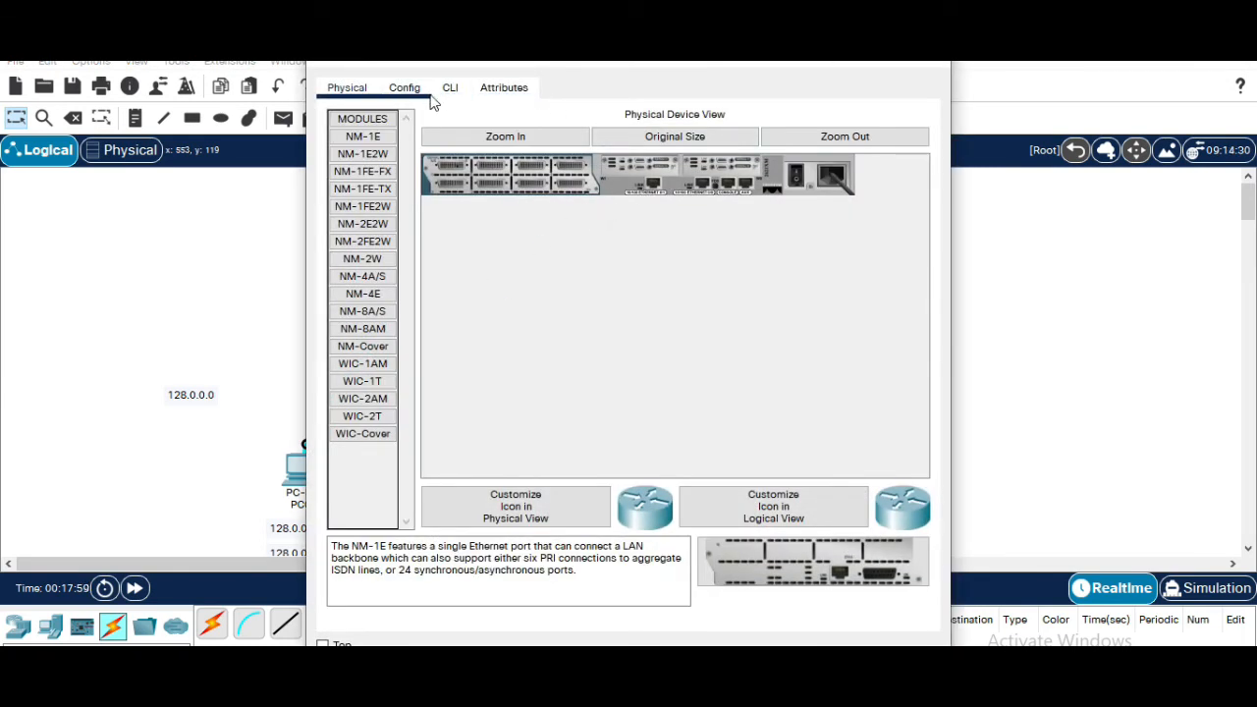
left_click(797, 176)
left_click(923, 65)
left_click(674, 284)
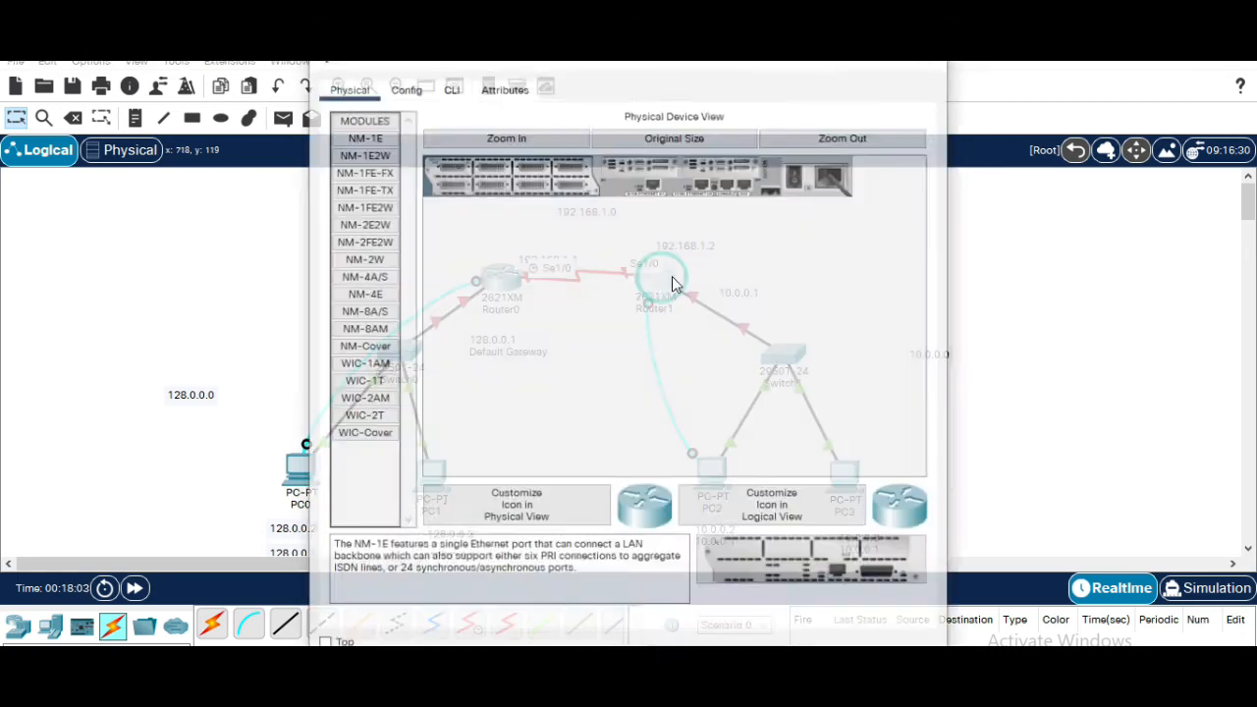
left_click(797, 175)
left_click(923, 65)
left_click(881, 256)
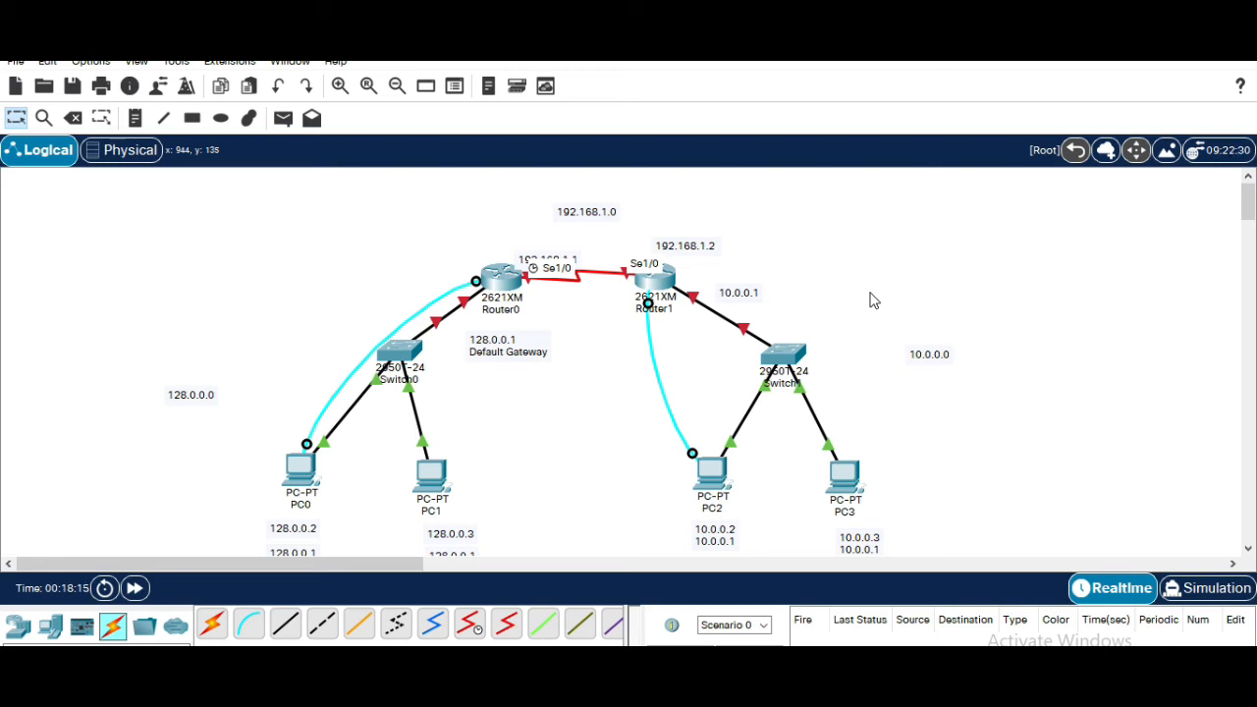
Open PC0's console Terminal with default port settings and decline the router's initial configuration dialog
left_click(304, 475)
left_click(594, 180)
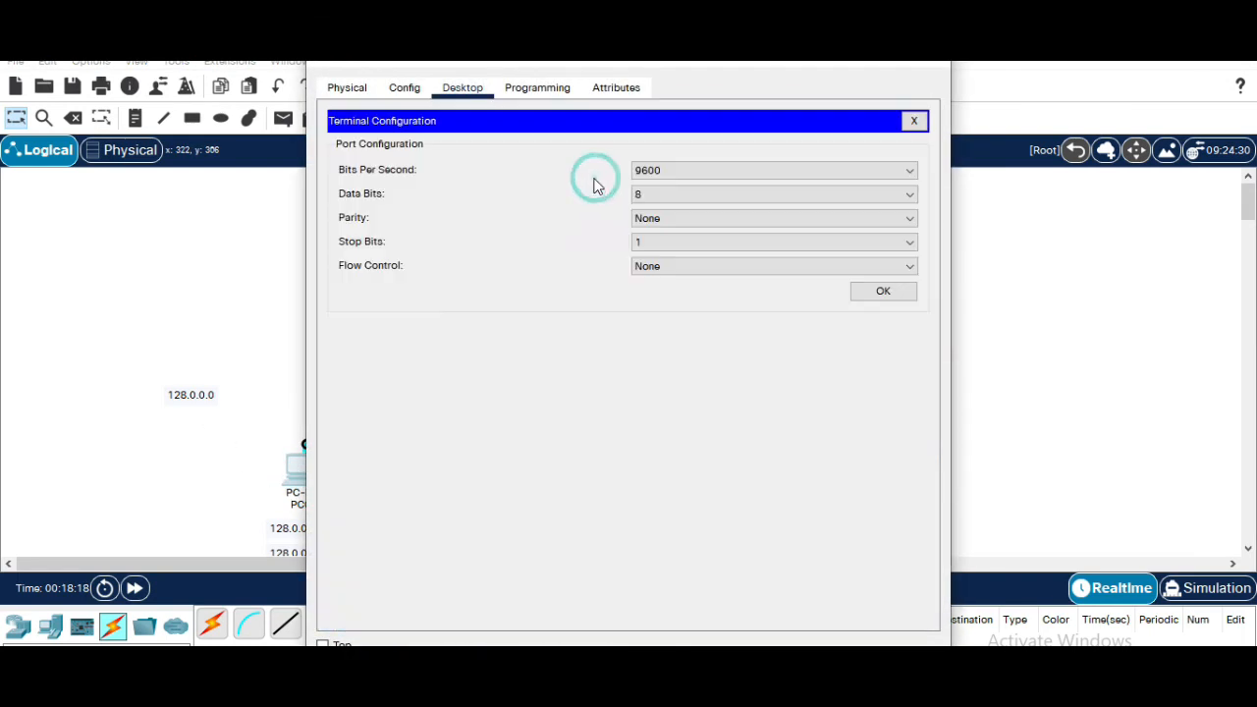
left_click(885, 293)
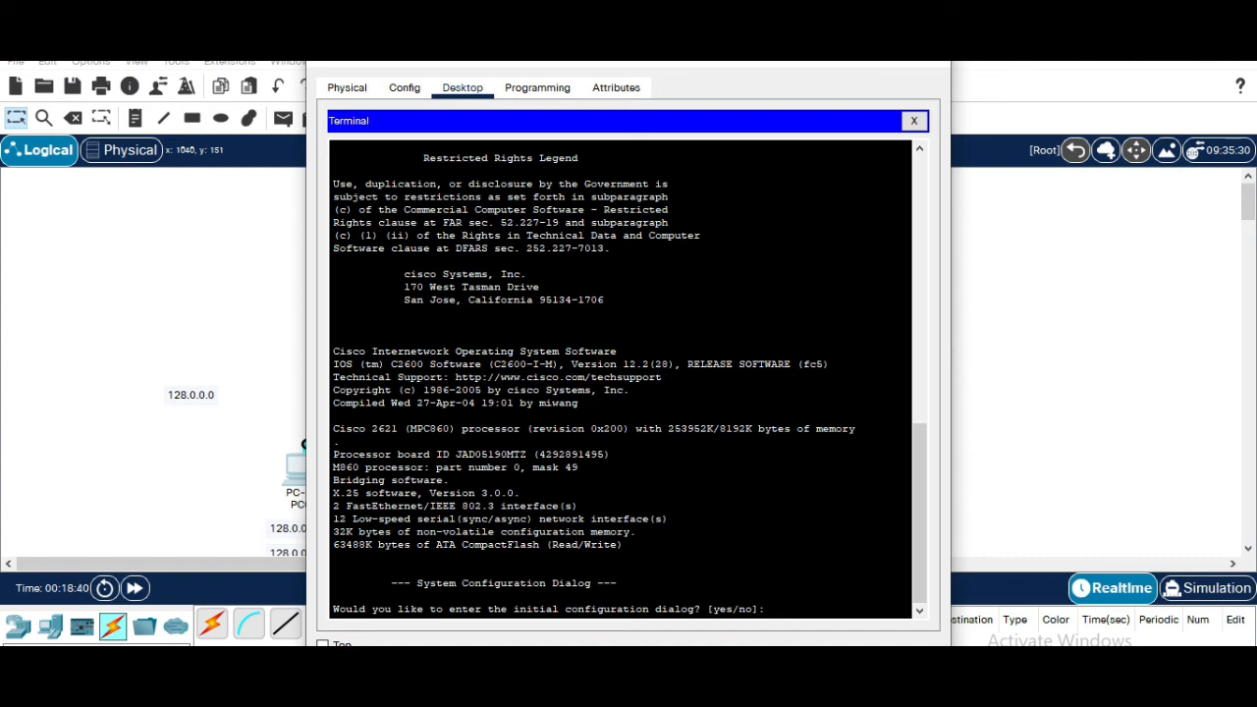
type("no")
key("Return")
key("Return")
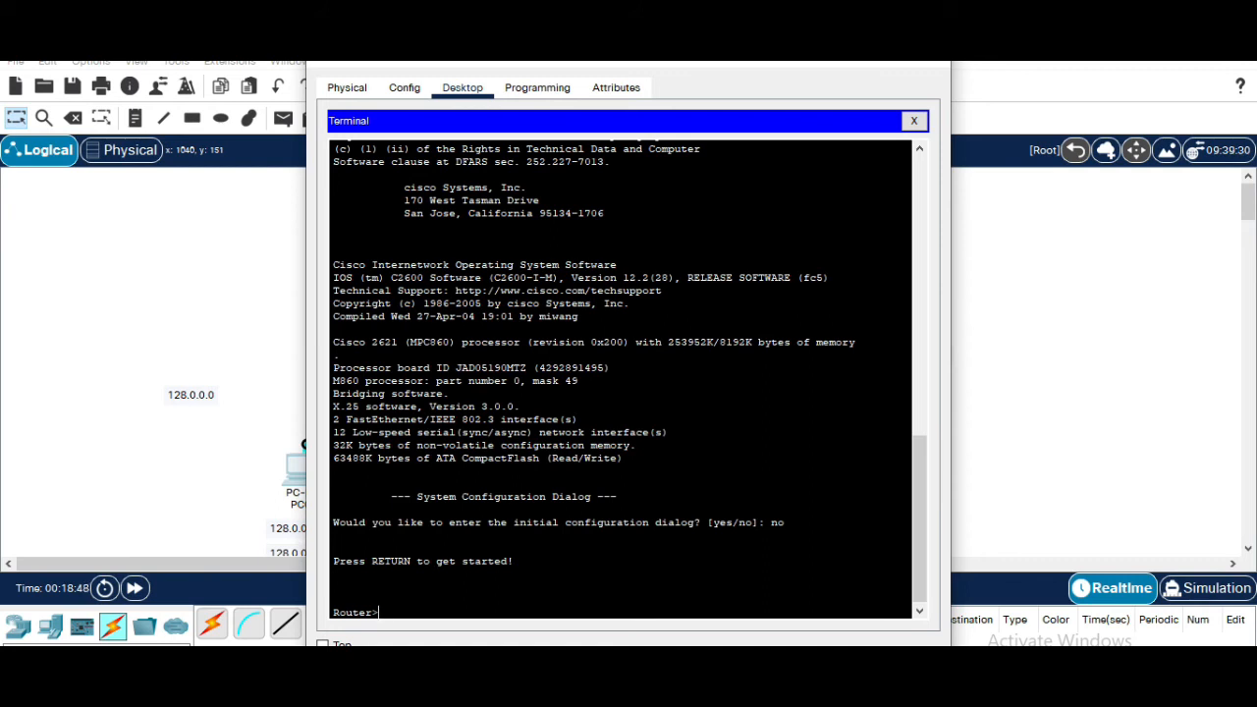
Enter privileged EXEC mode with enable, then global configuration mode with configure terminal on Router0
type("en")
key("Tab")
key("Return")
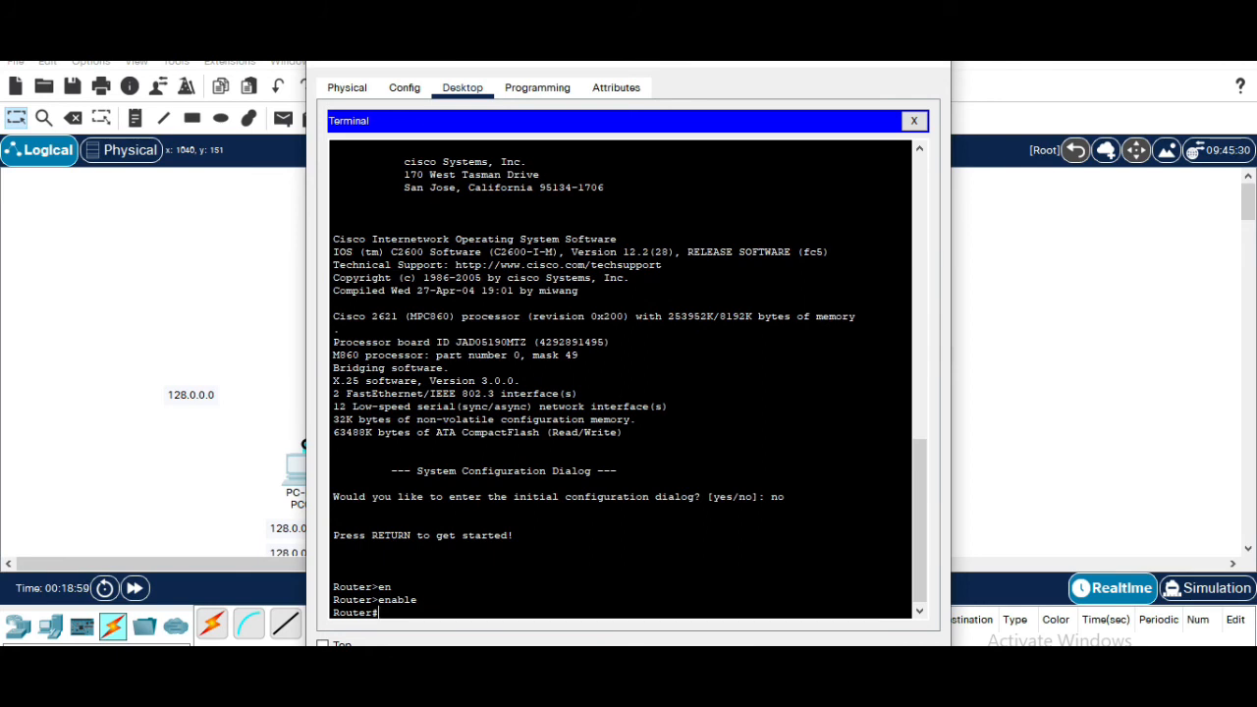
left_click_drag(597, 69, 852, 63)
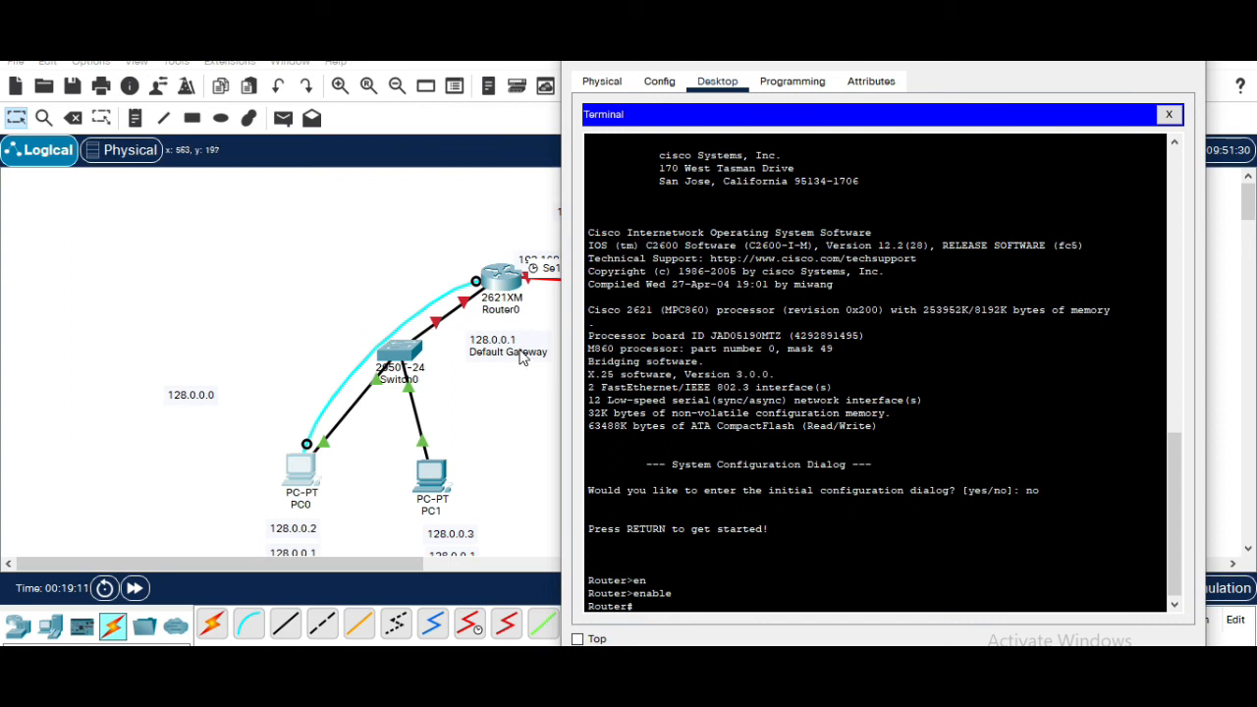
left_click(694, 601)
type("conf")
key("Tab")
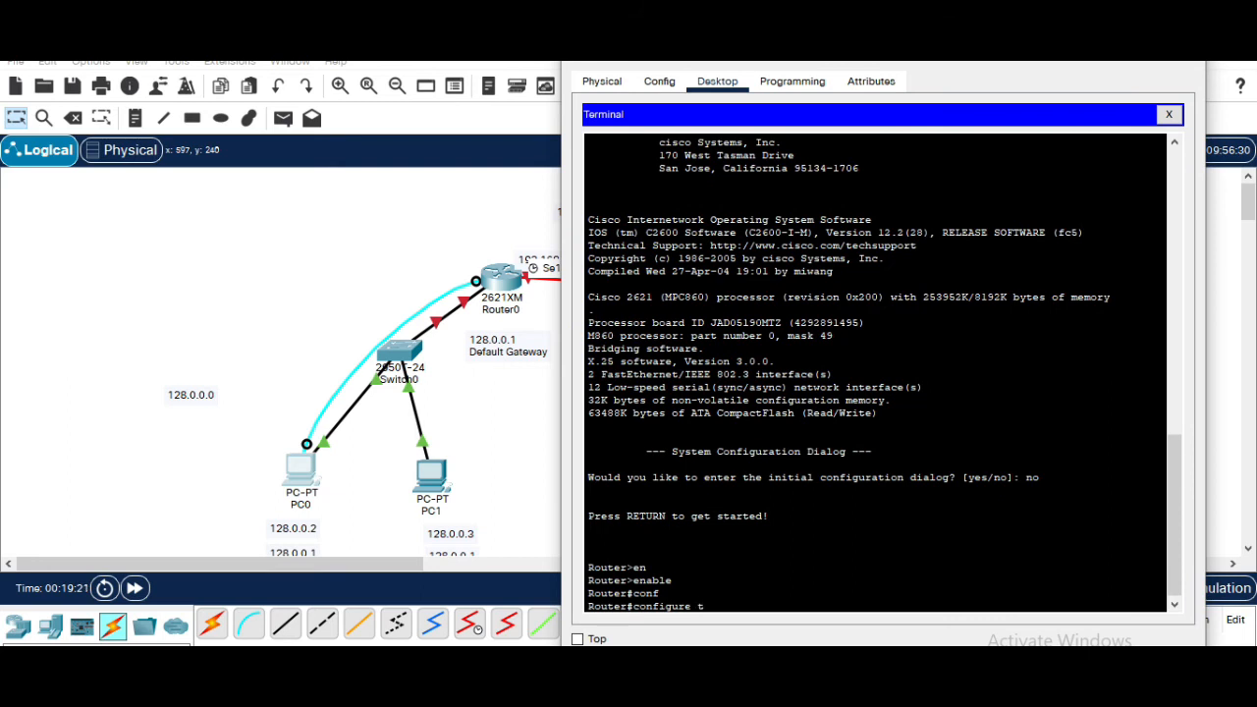
type("t")
key("Tab")
key("Return")
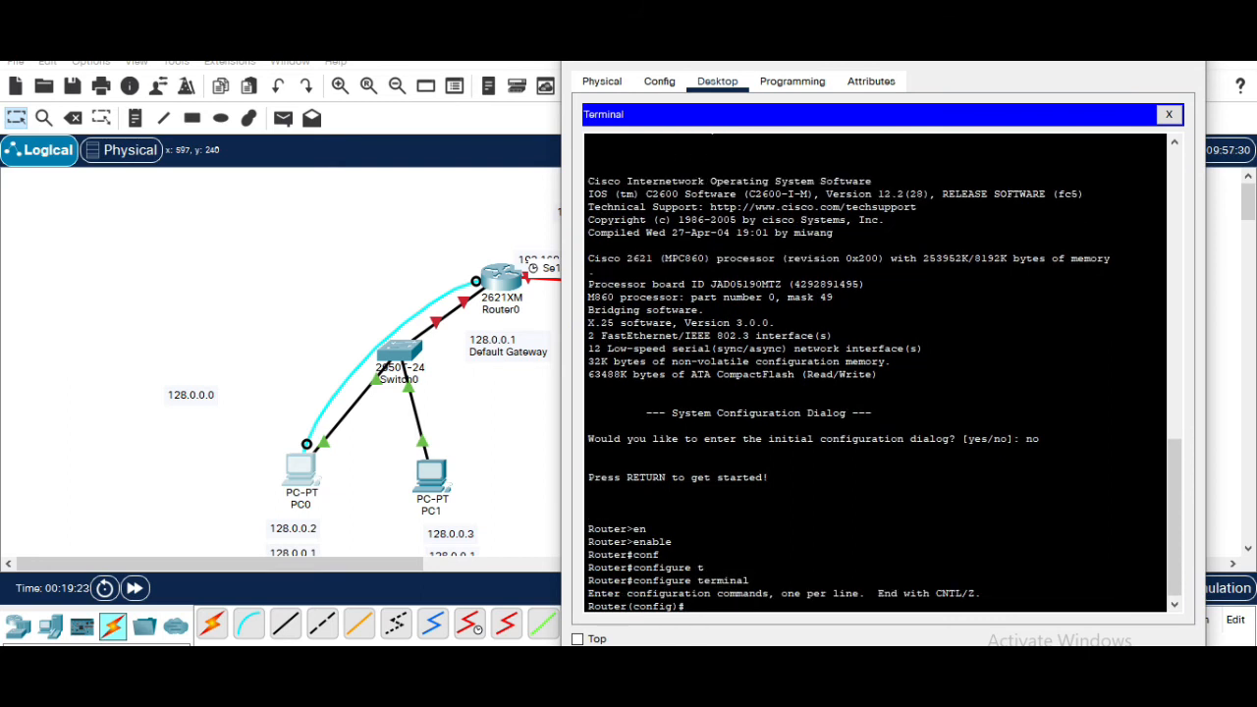
Enter interface configuration mode for Router0's FastEthernet 0/0
type("in")
key("Tab")
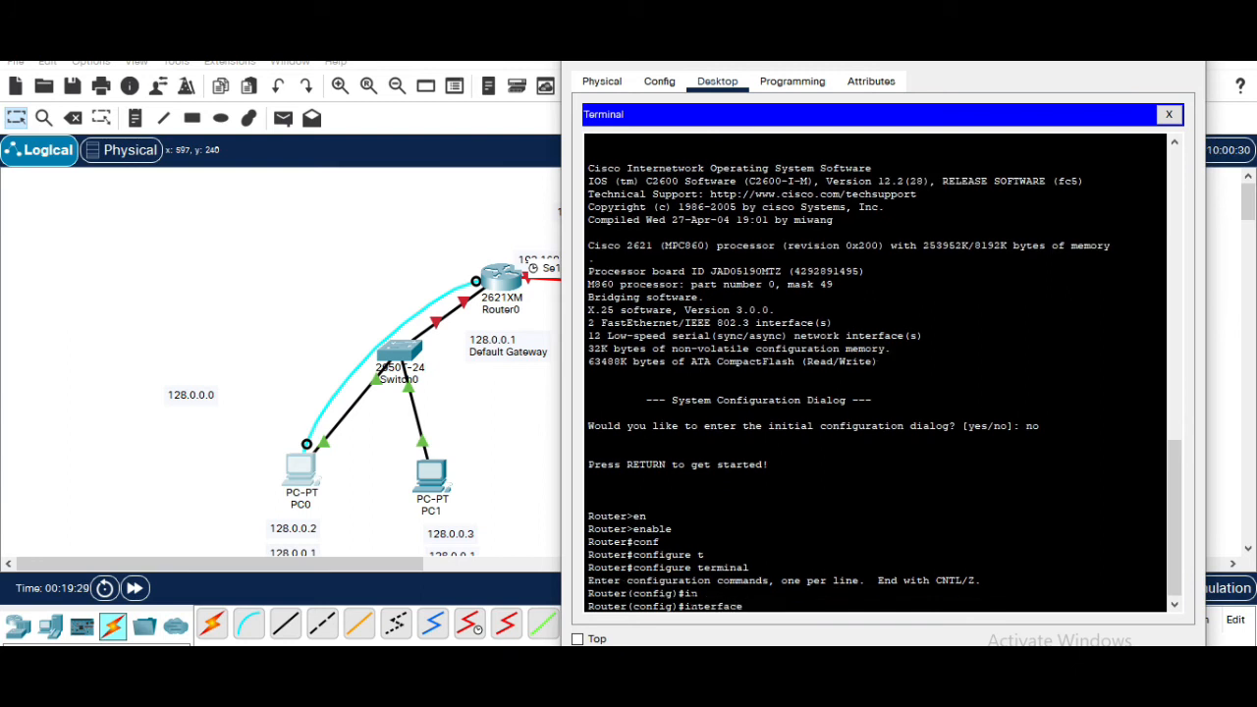
type("f")
key("Tab")
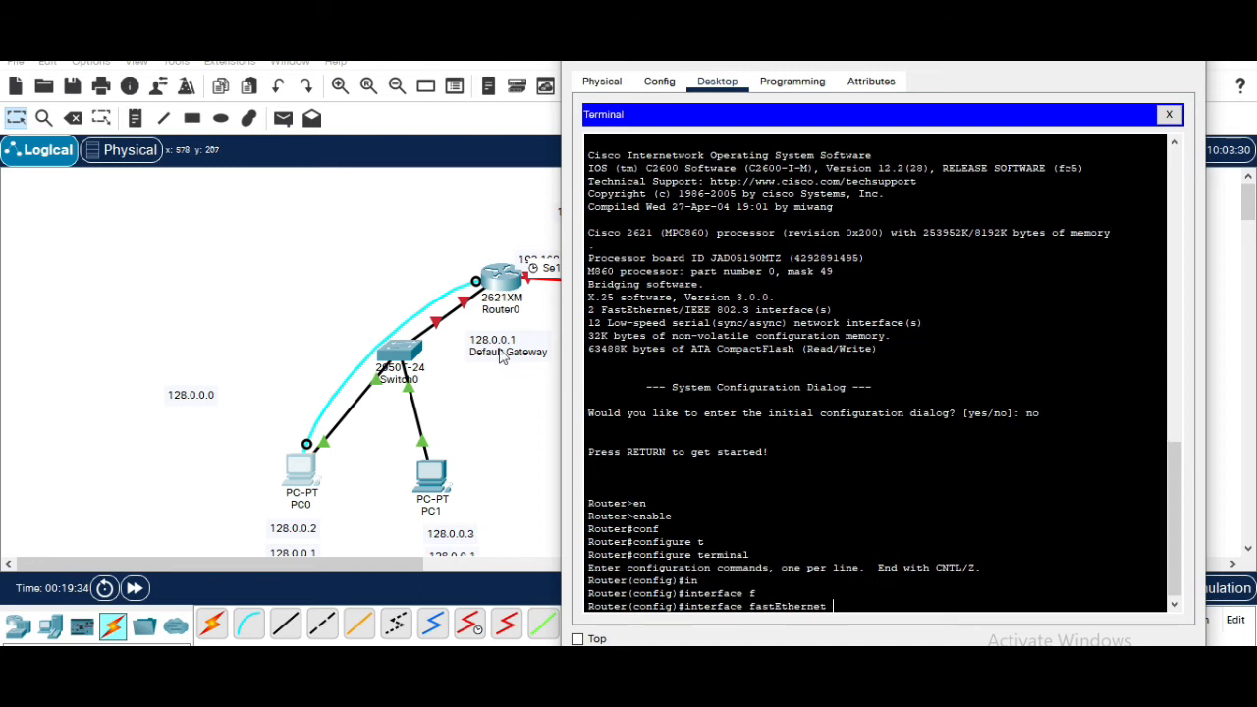
left_click(462, 314)
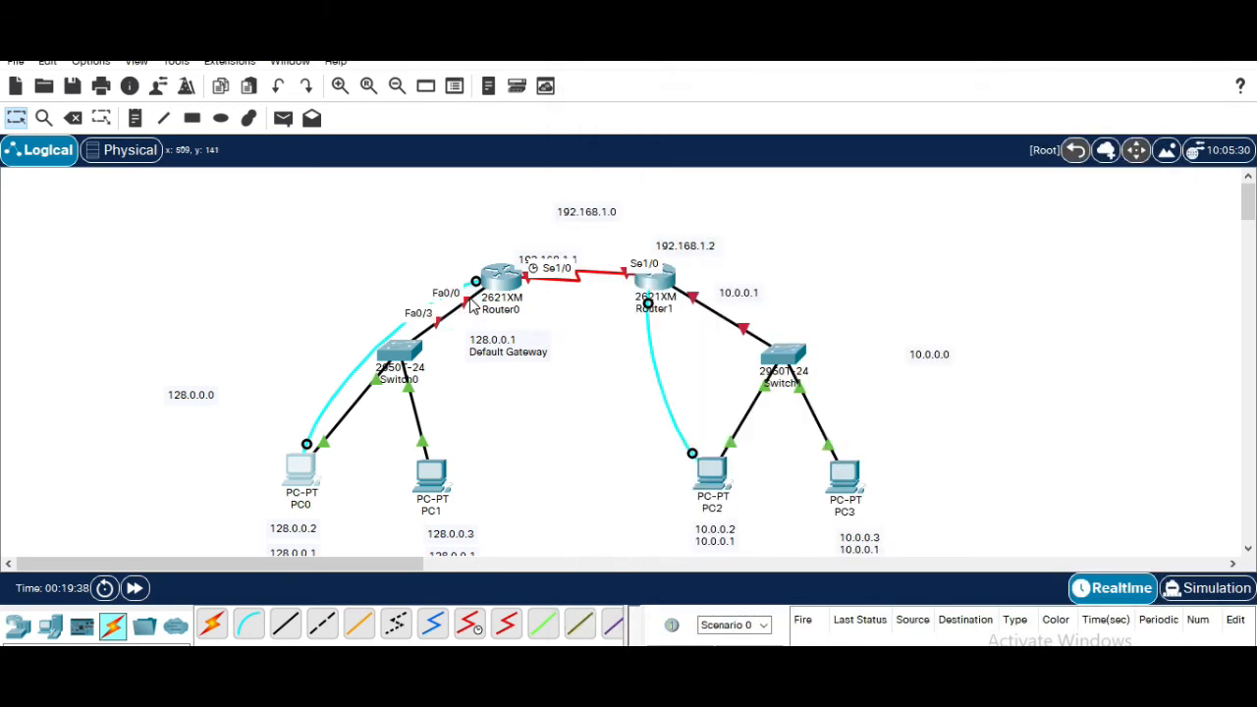
mouse_move(883, 691)
left_click(973, 619)
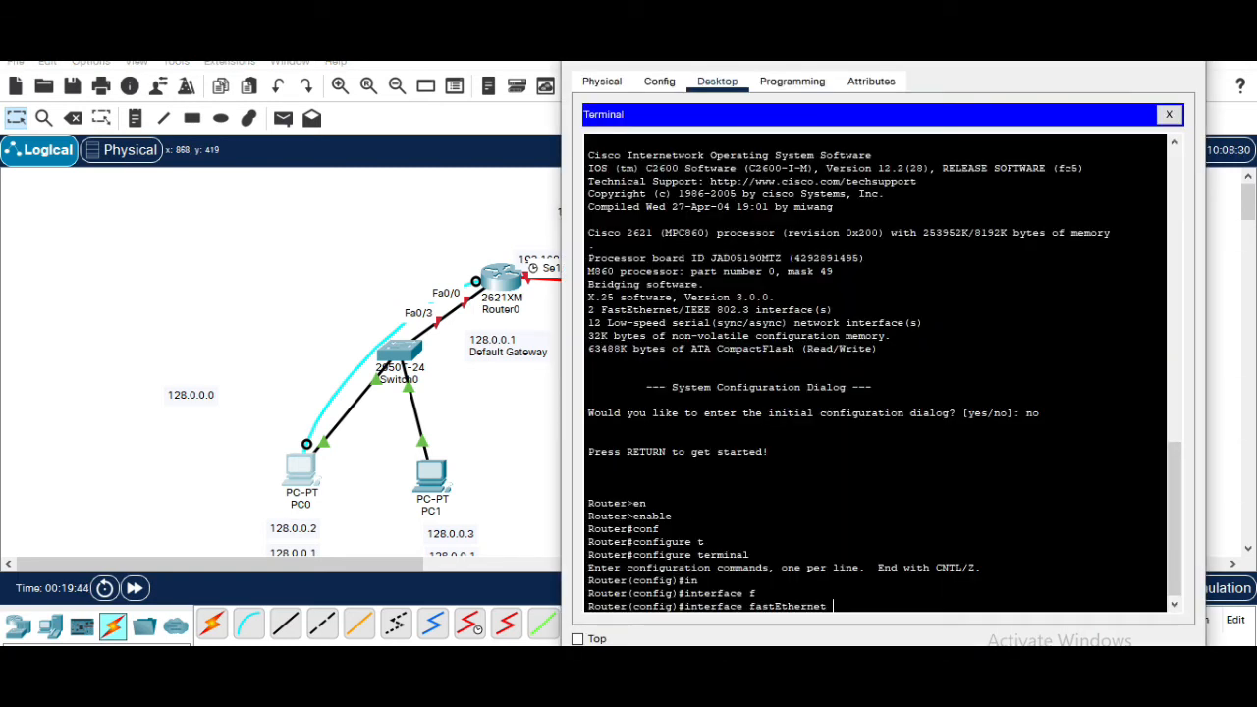
left_click(1002, 77)
left_click_drag(677, 67, 440, 41)
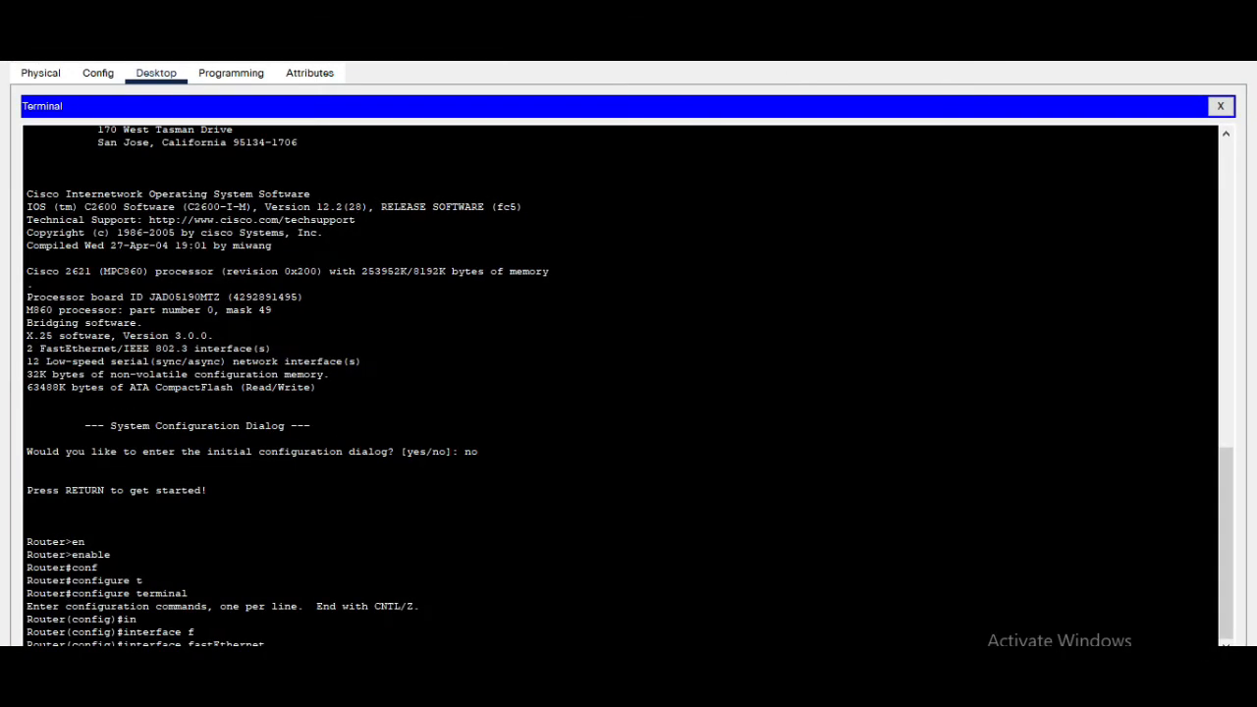
left_click(1193, 41)
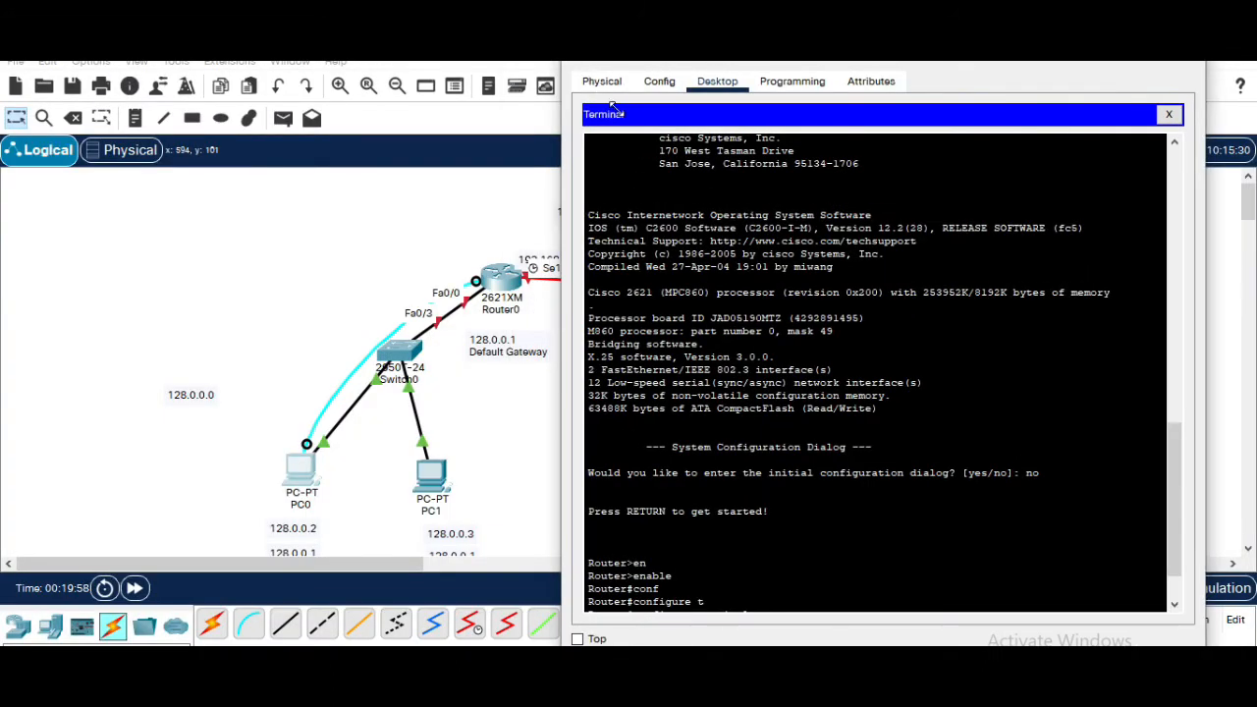
left_click_drag(994, 69, 919, 66)
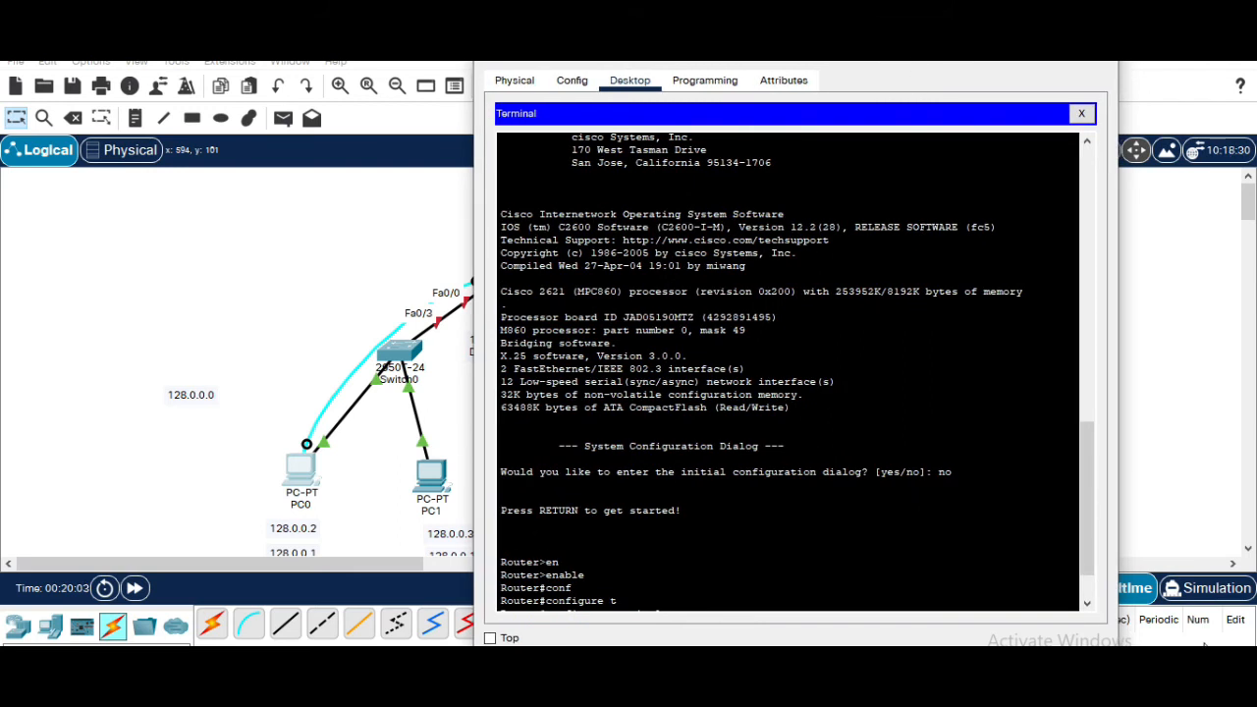
scroll(748, 589, "down", 2)
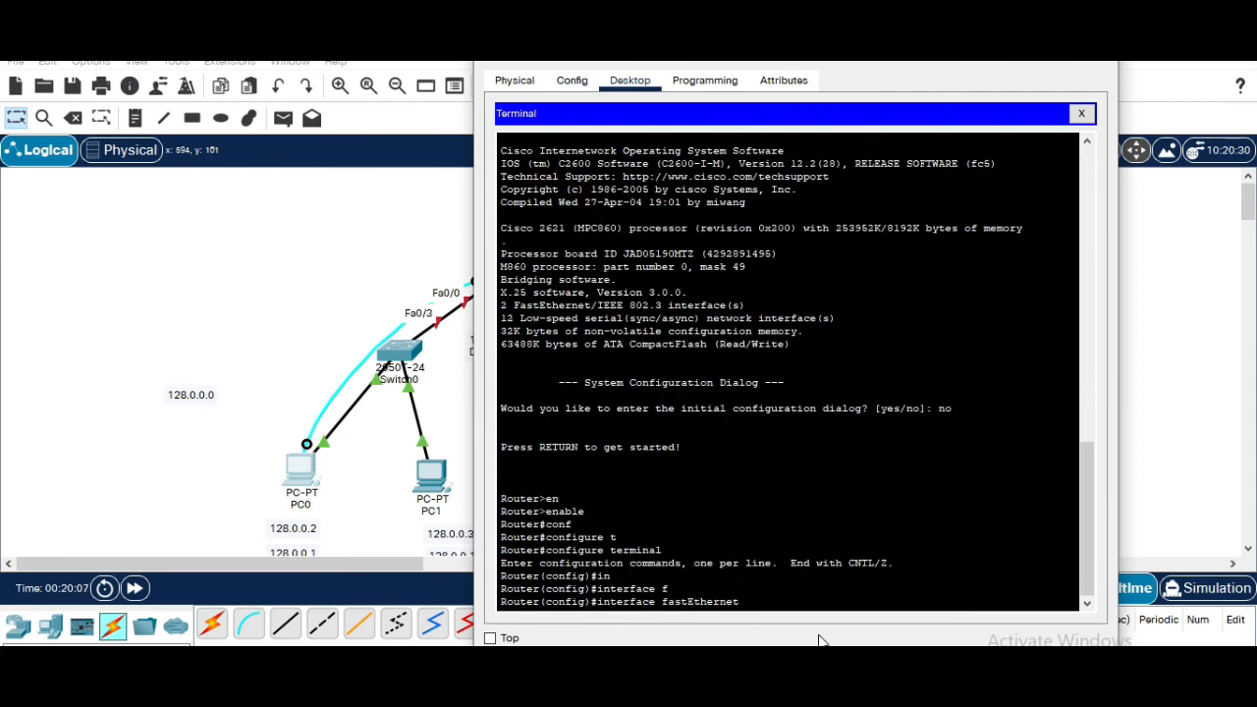
type("0/0")
key("Return")
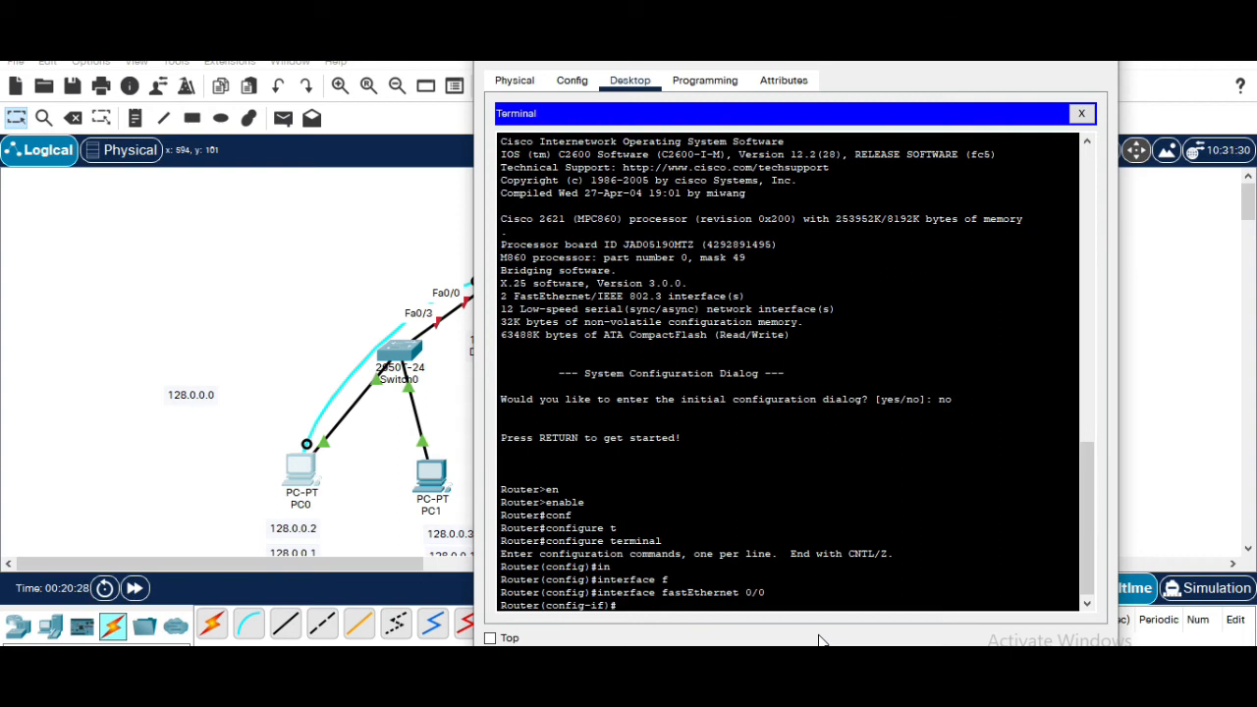
Assign IP address 128.0.0.1 with subnet mask 255.255.0.0 to FastEthernet 0/0
type("p")
key("Tab")
type("ad")
key("Tab")
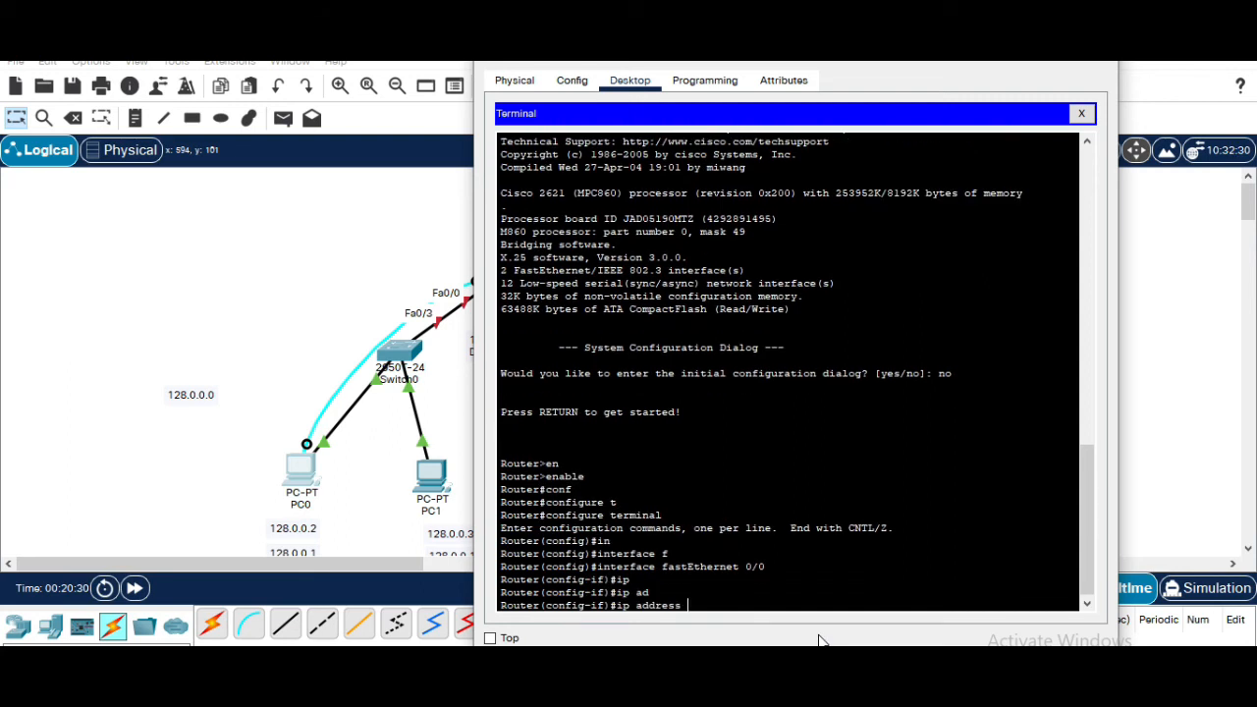
type("128.0.0.1 255.255.0.0")
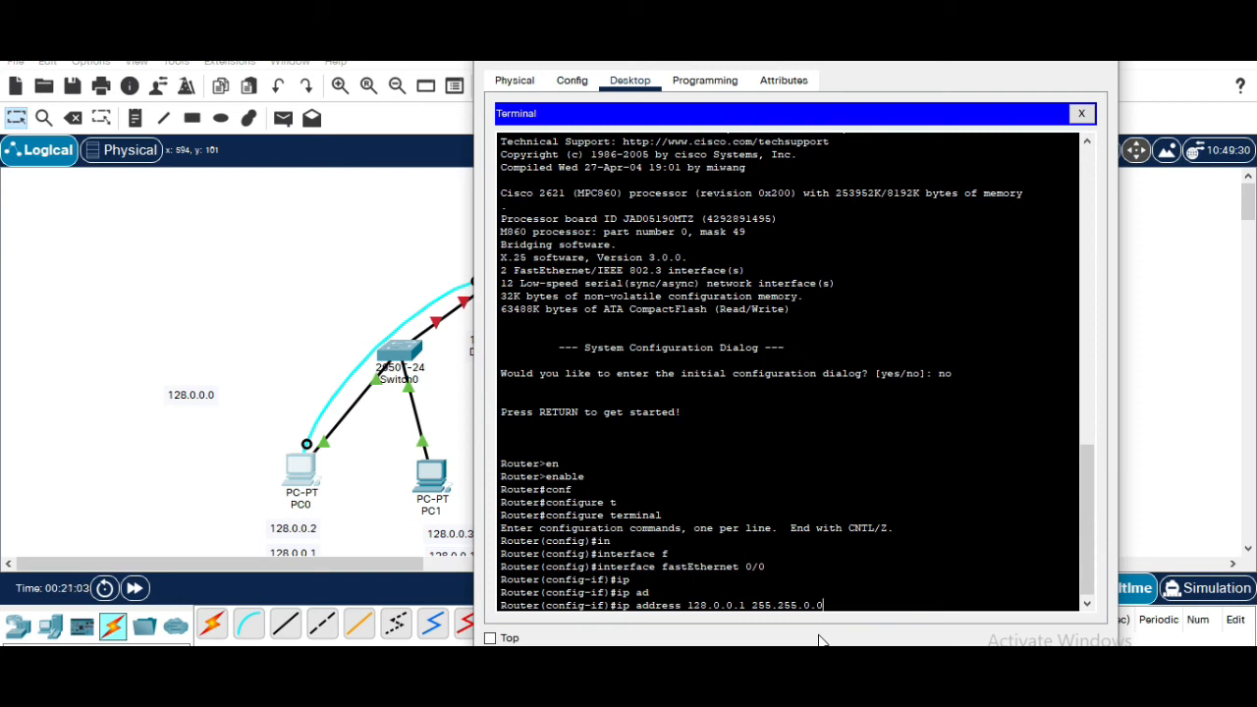
key("Return")
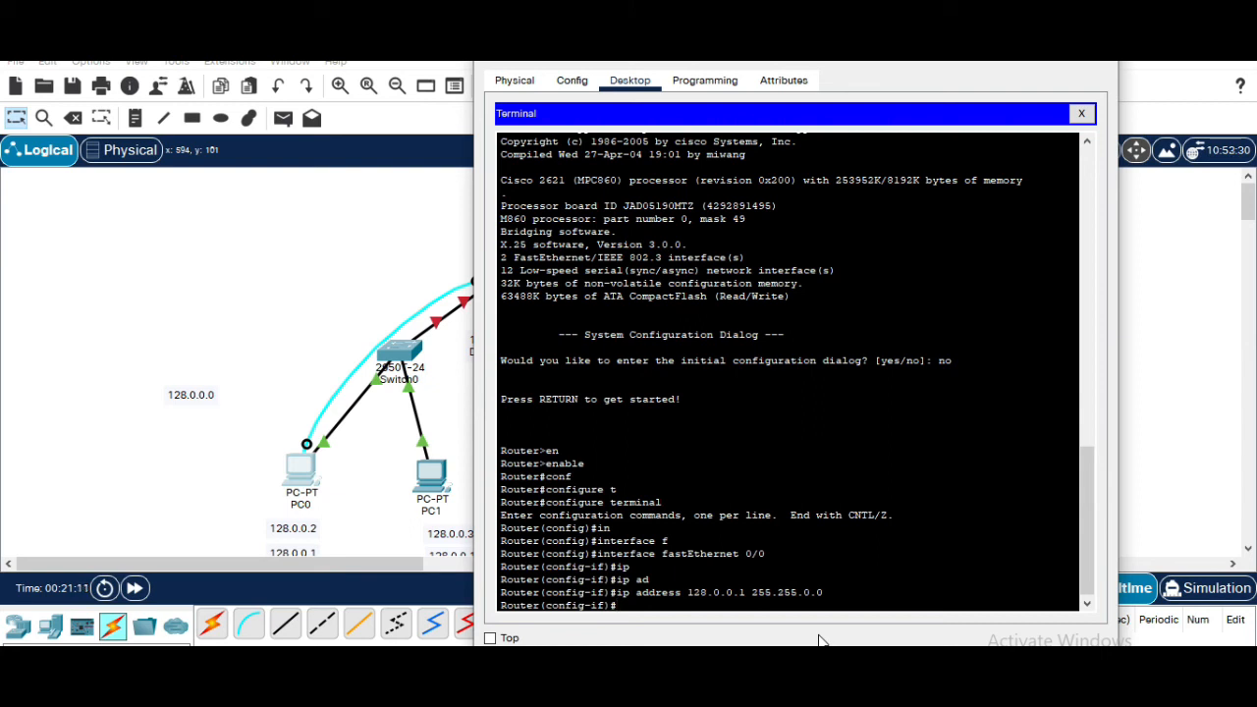
Bring the FastEthernet 0/0 interface up with no shutdown
type("no")
key("Return")
type("no")
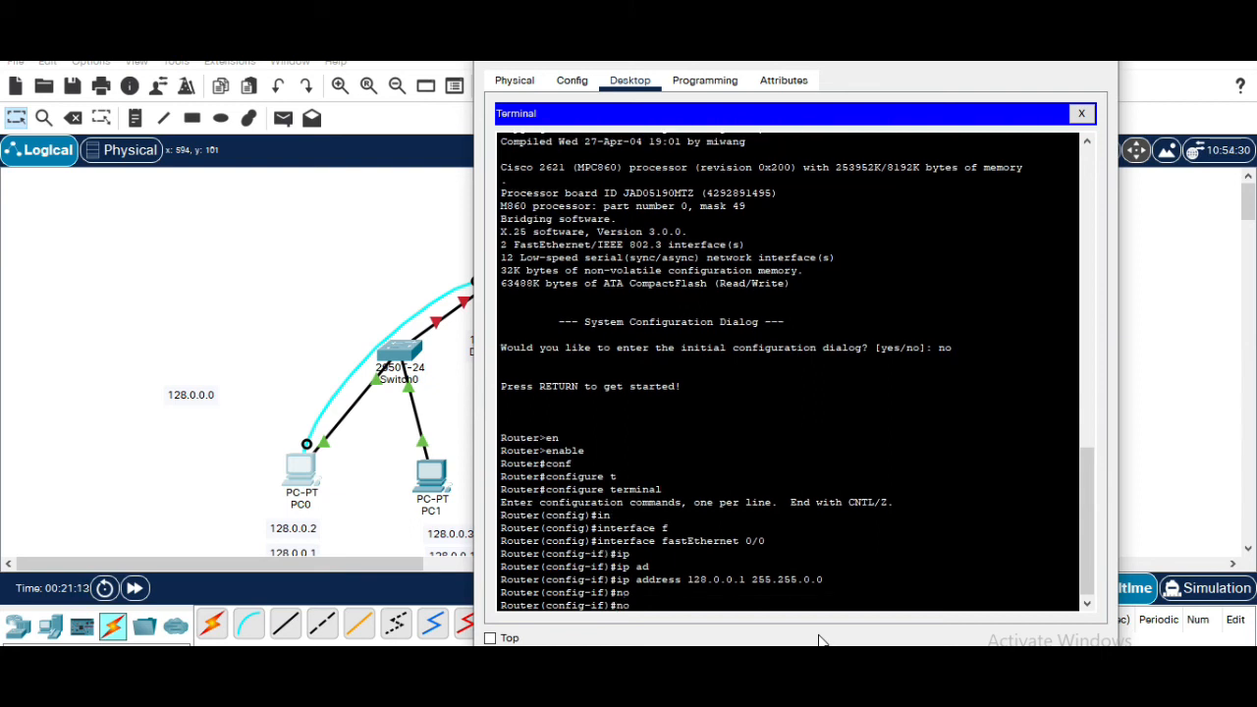
type(" sh")
key("Tab")
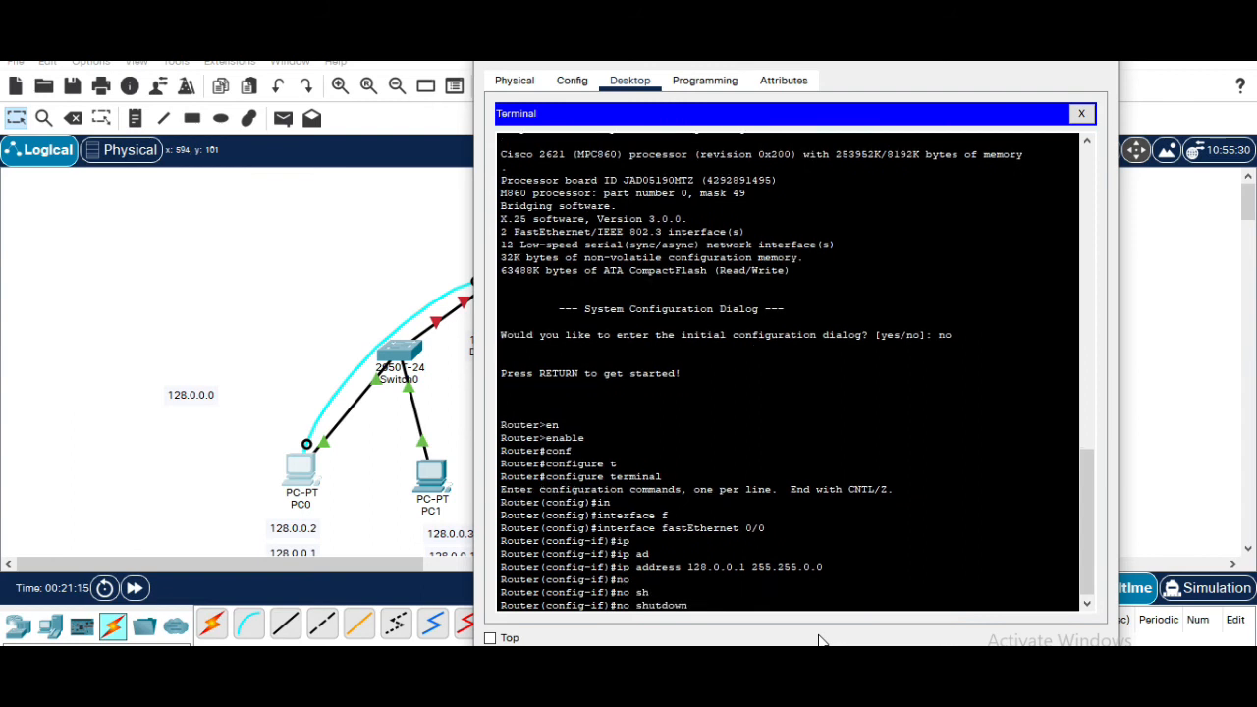
key("Return")
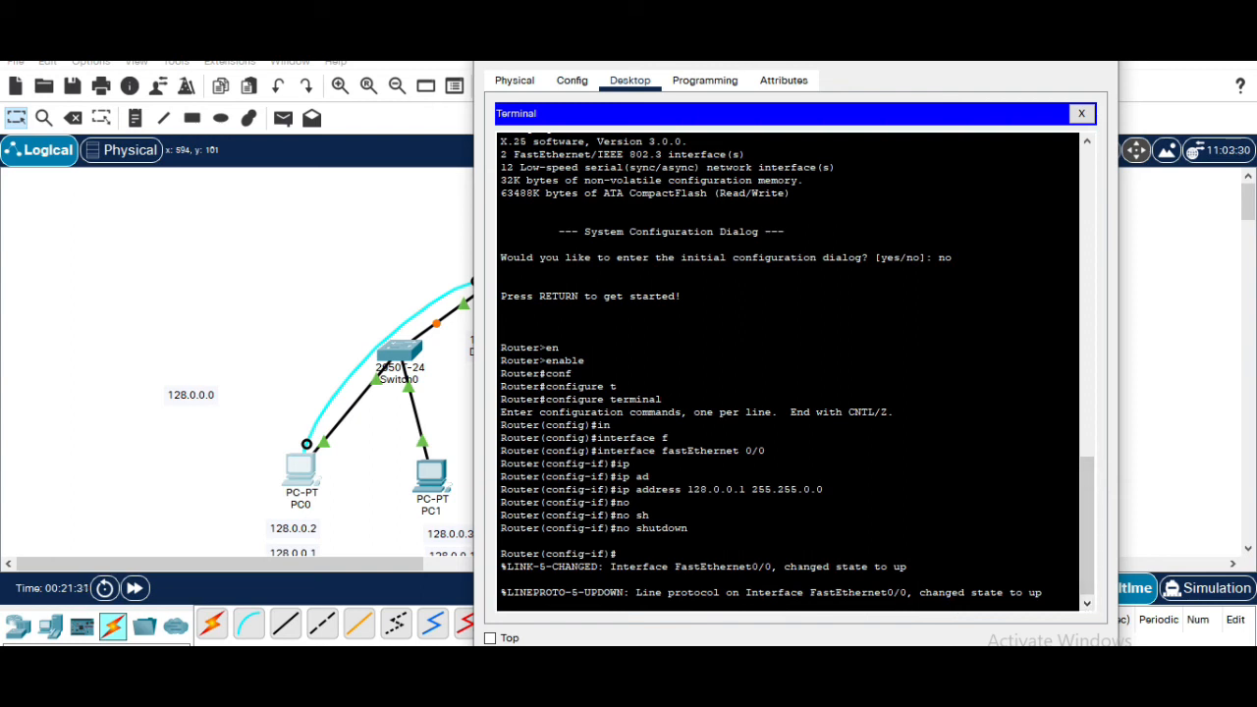
key("Return")
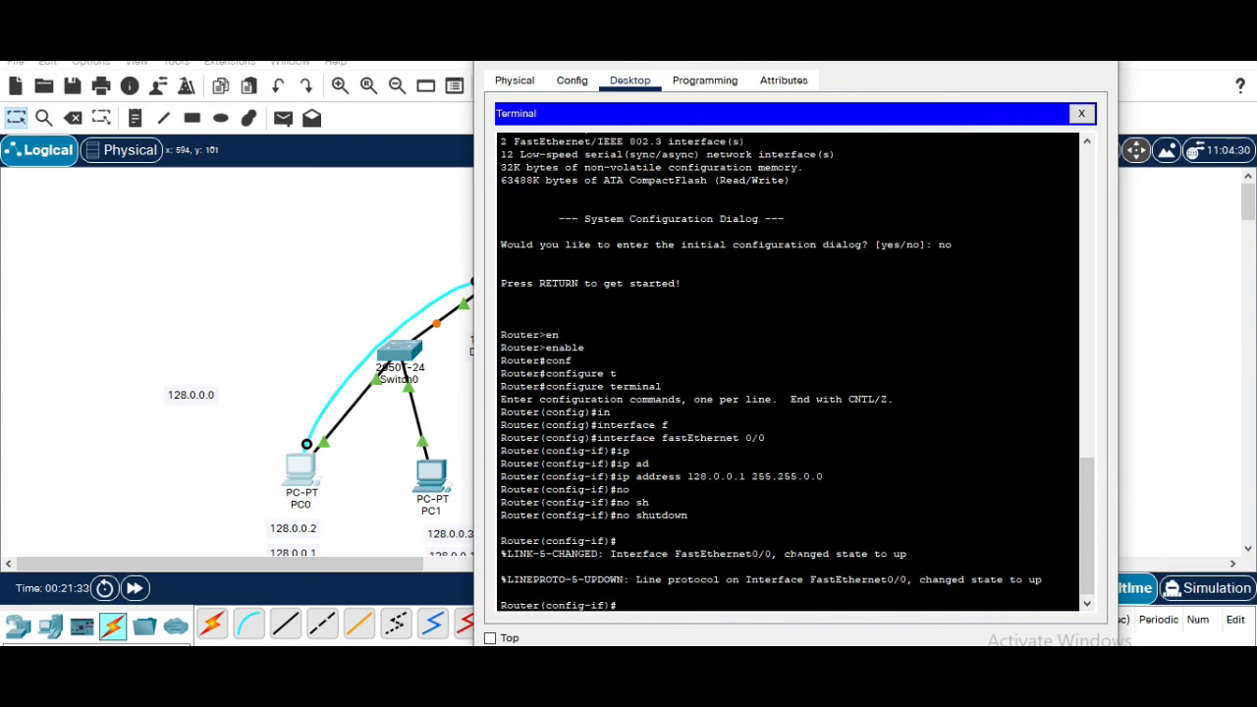
Exit FastEthernet 0/0 configuration and enter interface configuration mode for Router0's Serial 1/0
type("exit")
key("Return")
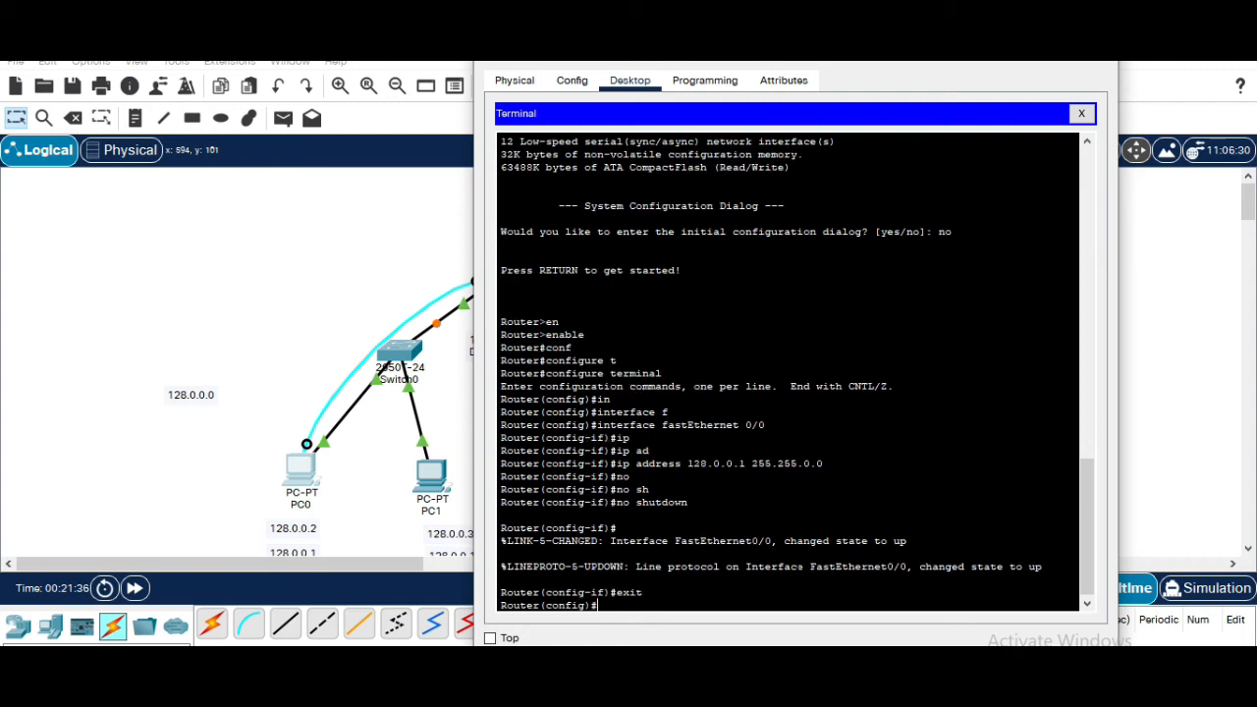
type("in")
key("Tab")
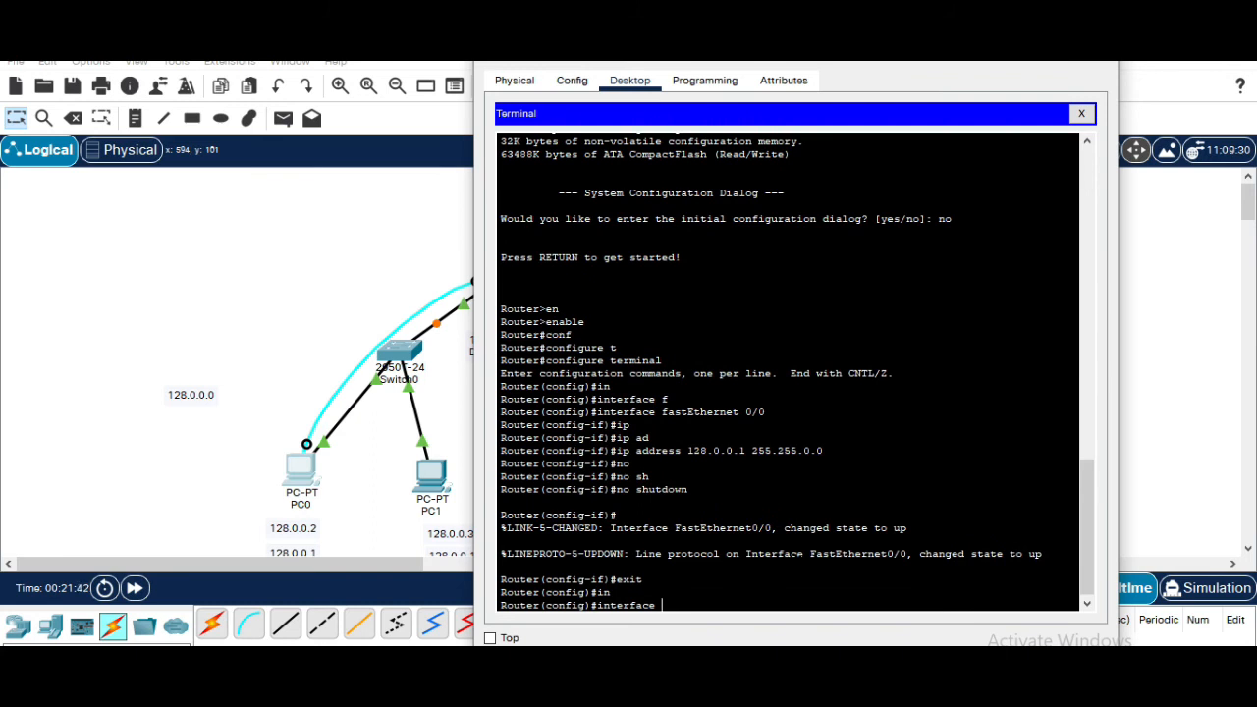
type("se")
key("Tab")
left_click_drag(655, 45, 806, 116)
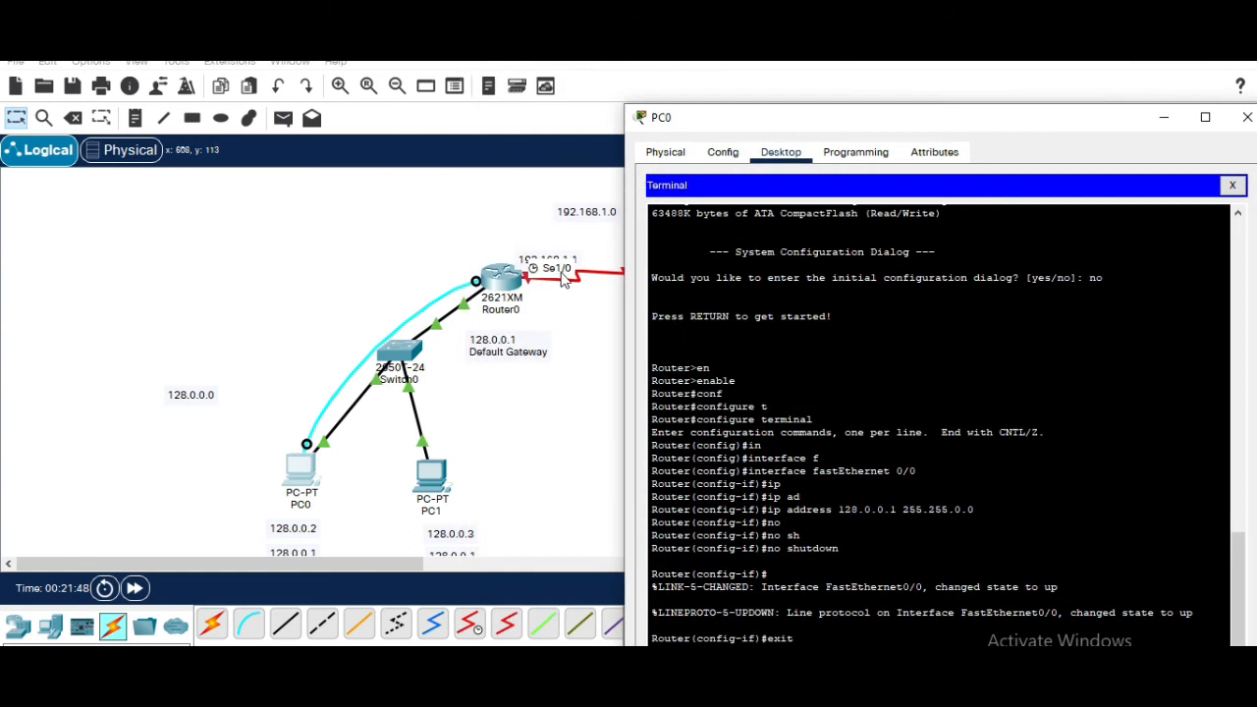
double_click(845, 119)
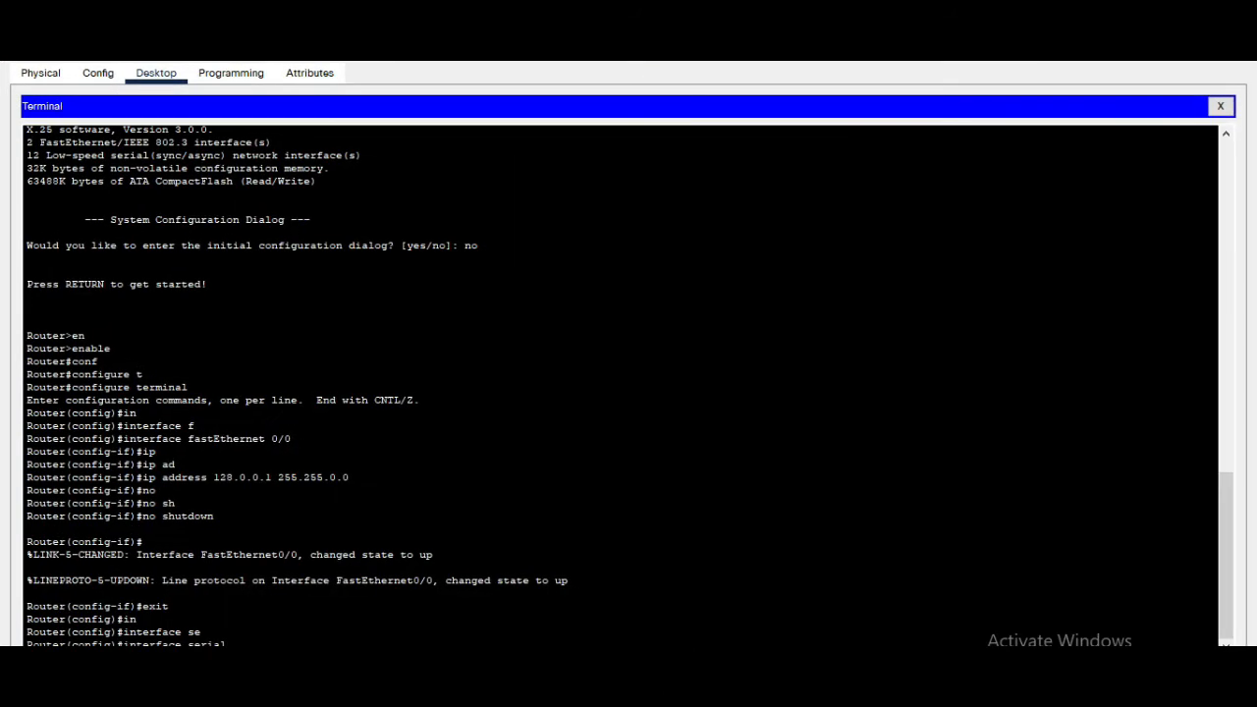
double_click(905, 70)
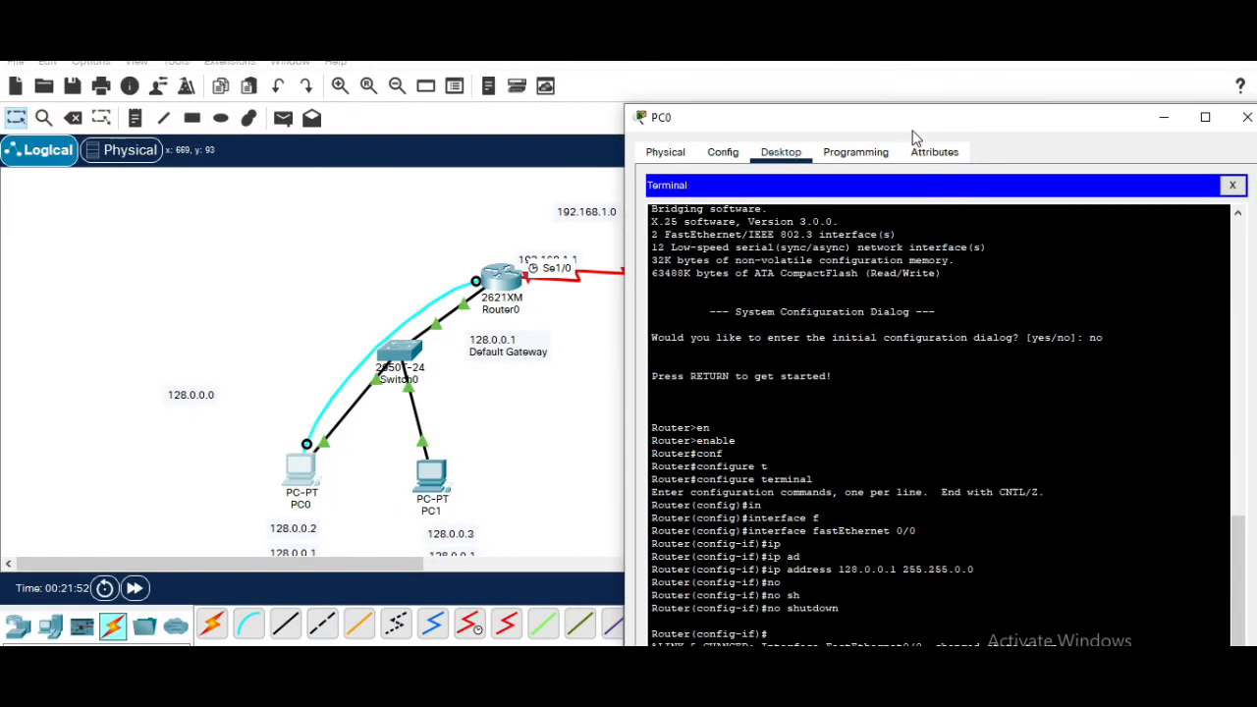
left_click_drag(783, 65, 750, 49)
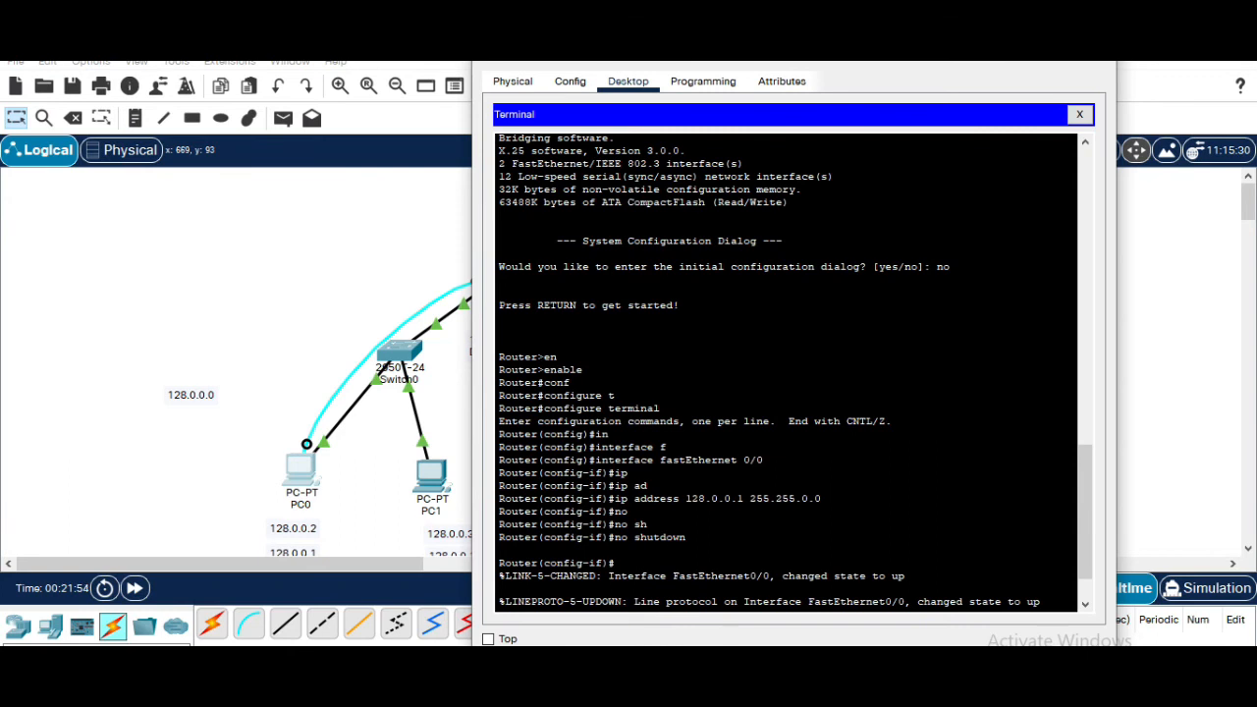
left_click(749, 455)
scroll(749, 455, "down", 1)
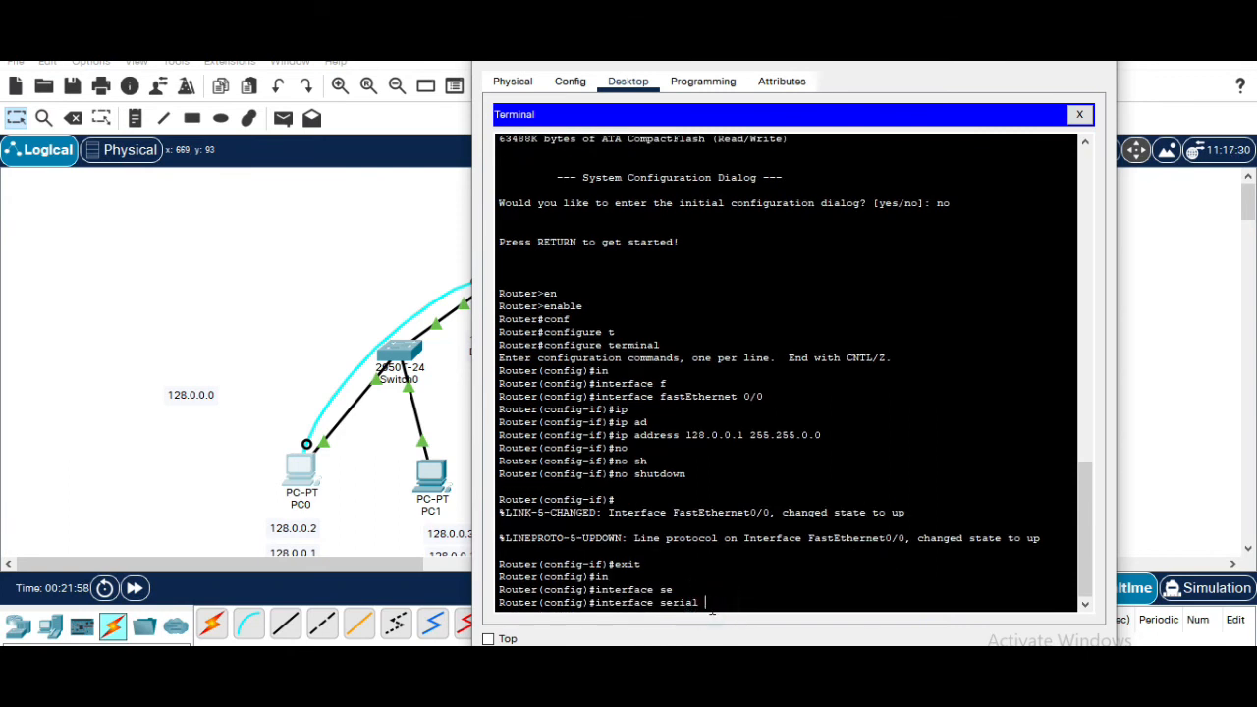
type("1/0")
key("Return")
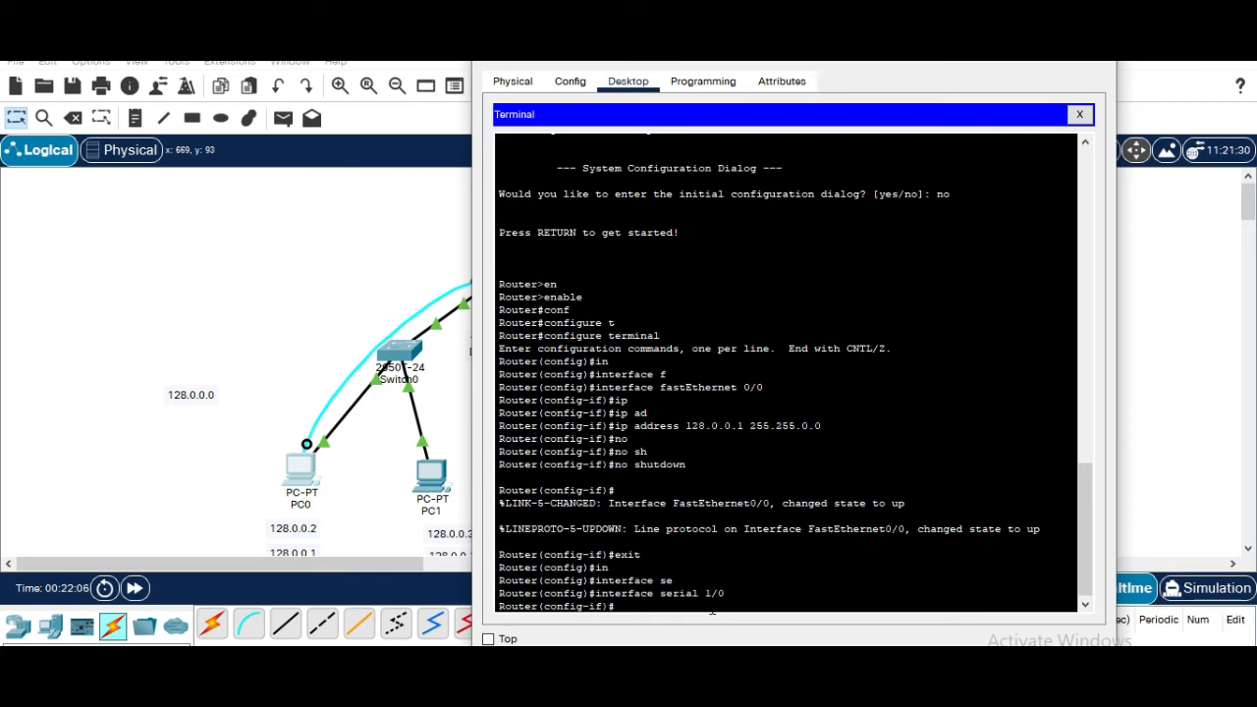
Assign IP address 192.168.1.1 with subnet mask 255.255.255.0 to Serial 1/0
type("ip add")
key("Tab")
type("192.168")
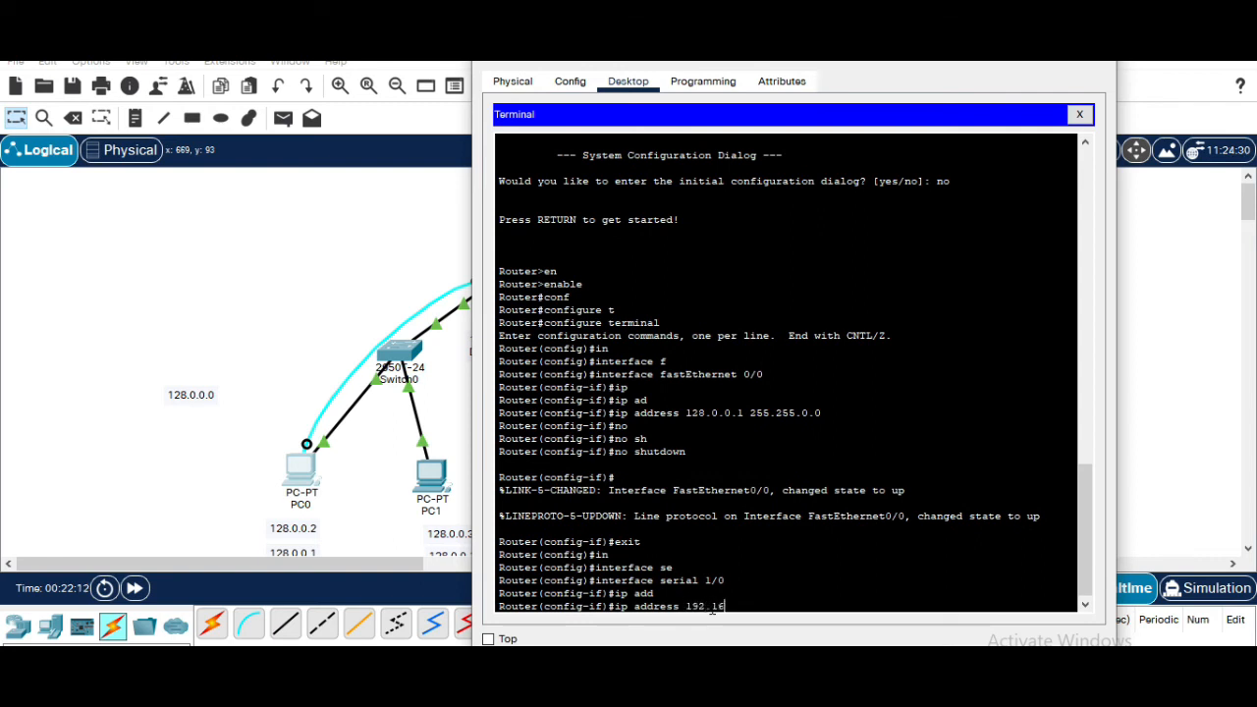
type(".1.1 255.255.255.0")
key("Return")
Bring the Serial 1/0 interface up with no shutdown and return to privileged EXEC mode
type("nfig-if)#n")
key("Return")
type("no o")
key("BackSpace")
type("s")
key("Tab")
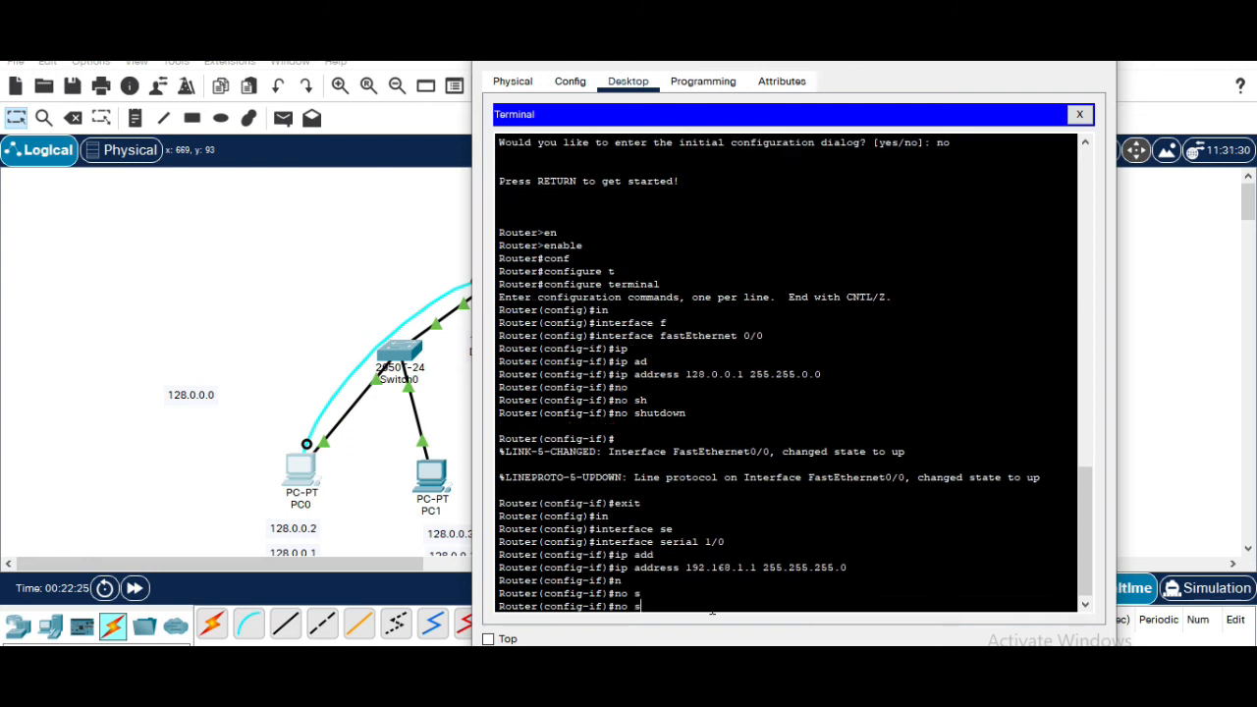
type("h")
key("Tab")
key("Return")
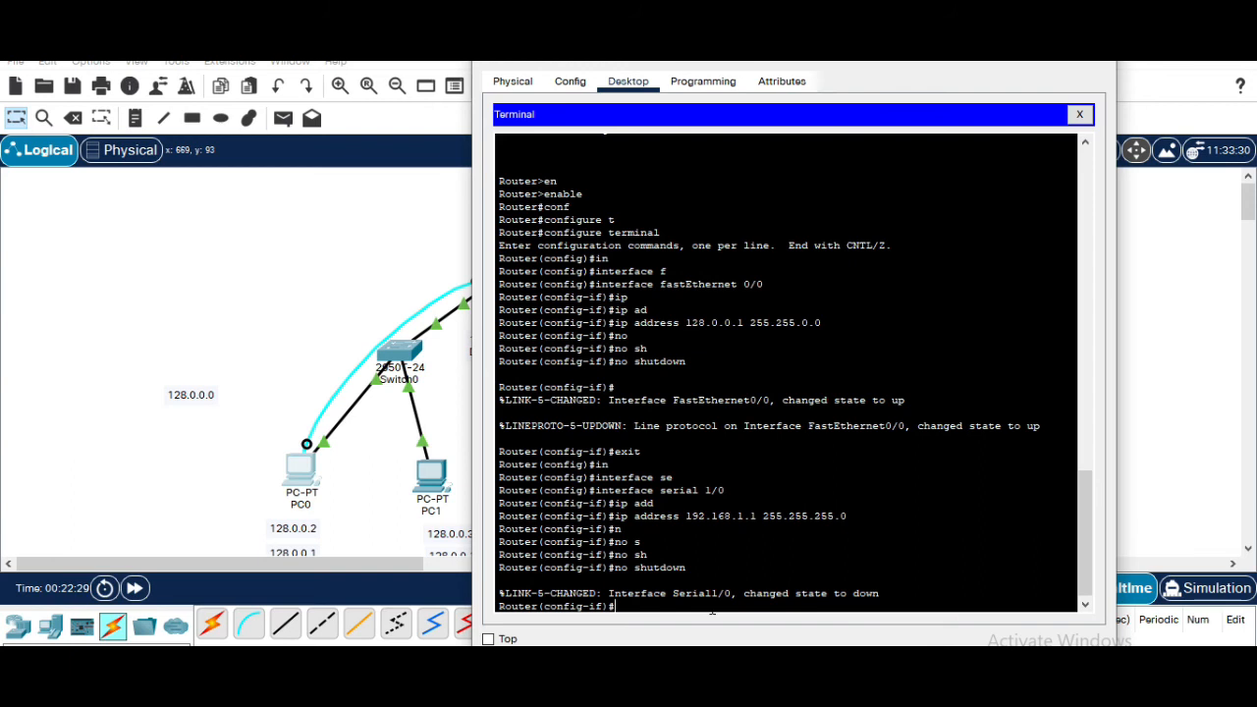
key("ctrl+z")
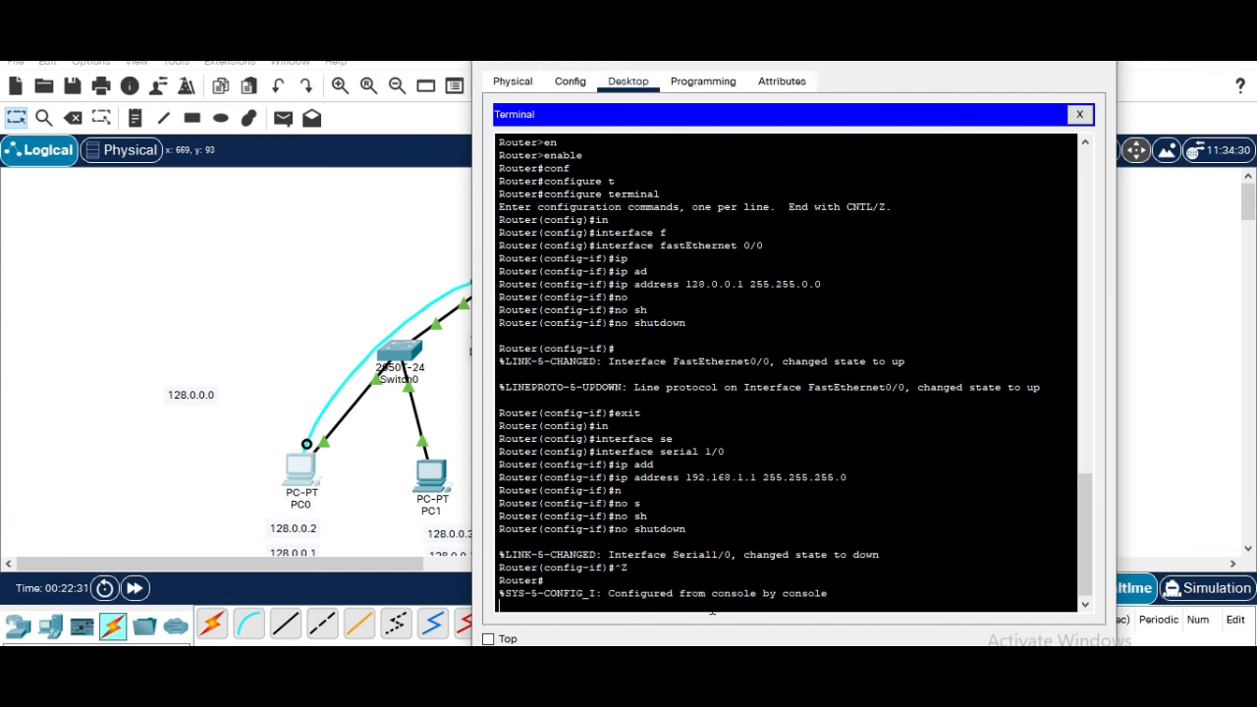
key("Return")
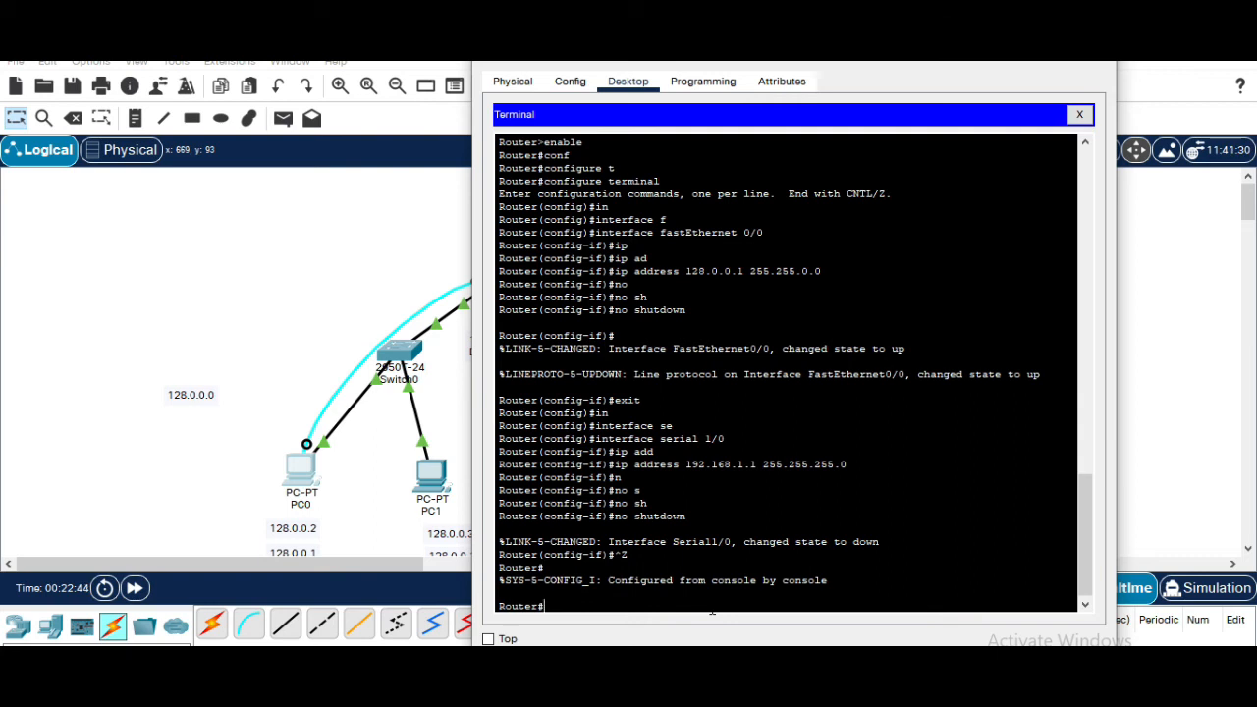
Display Router0's routing table with show ip route and examine the connected routes listed
type("ip")
key("Tab")
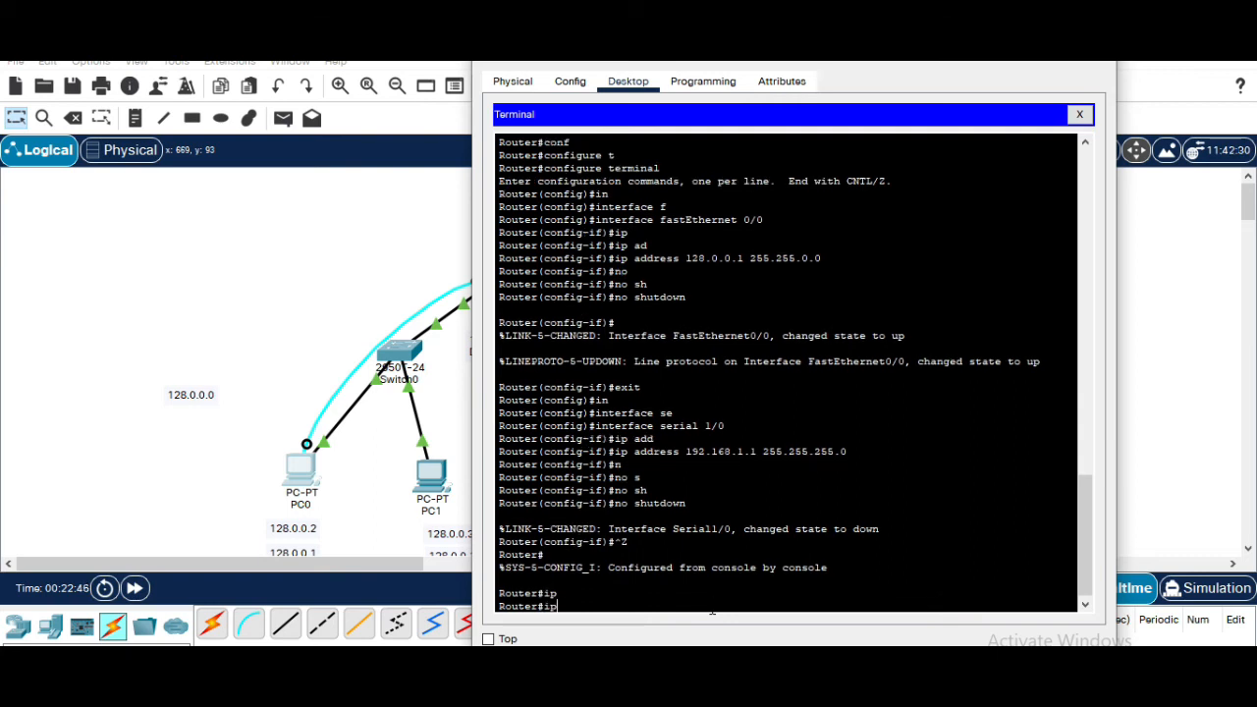
key("BackSpace")
key("BackSpace")
type("sh")
key("Tab")
type("i")
key("Tab")
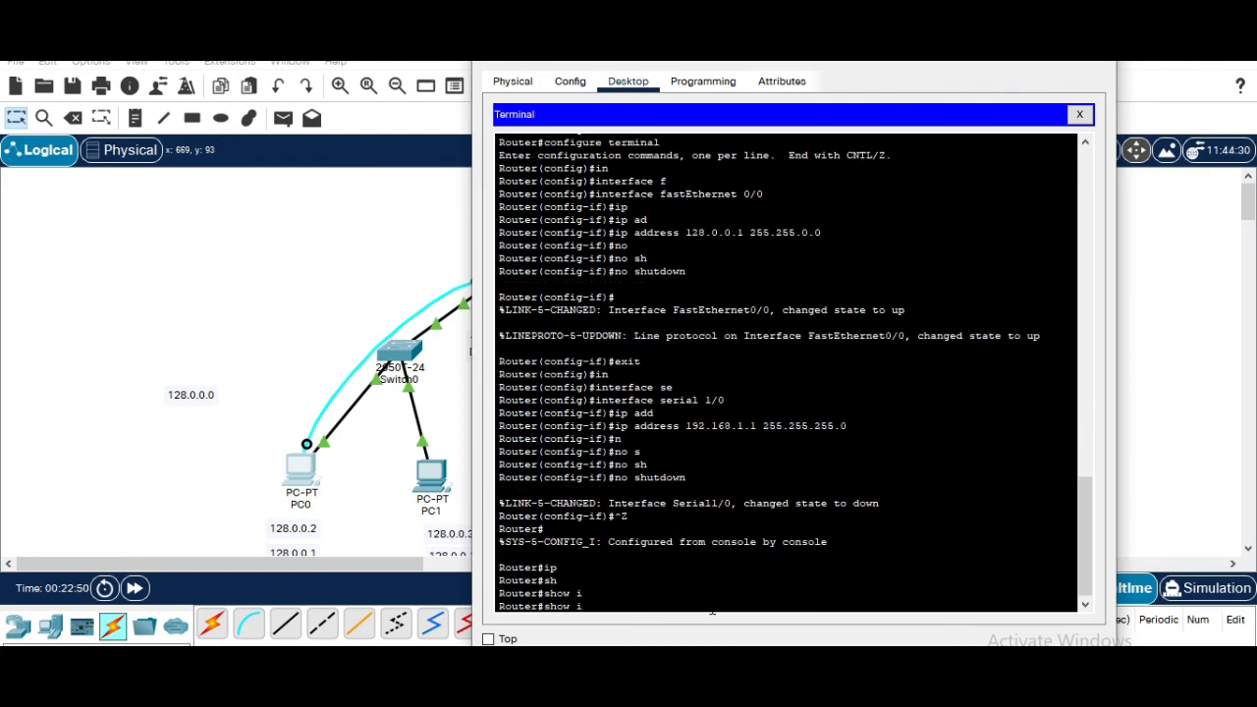
type("p")
key("Tab")
key("Tab")
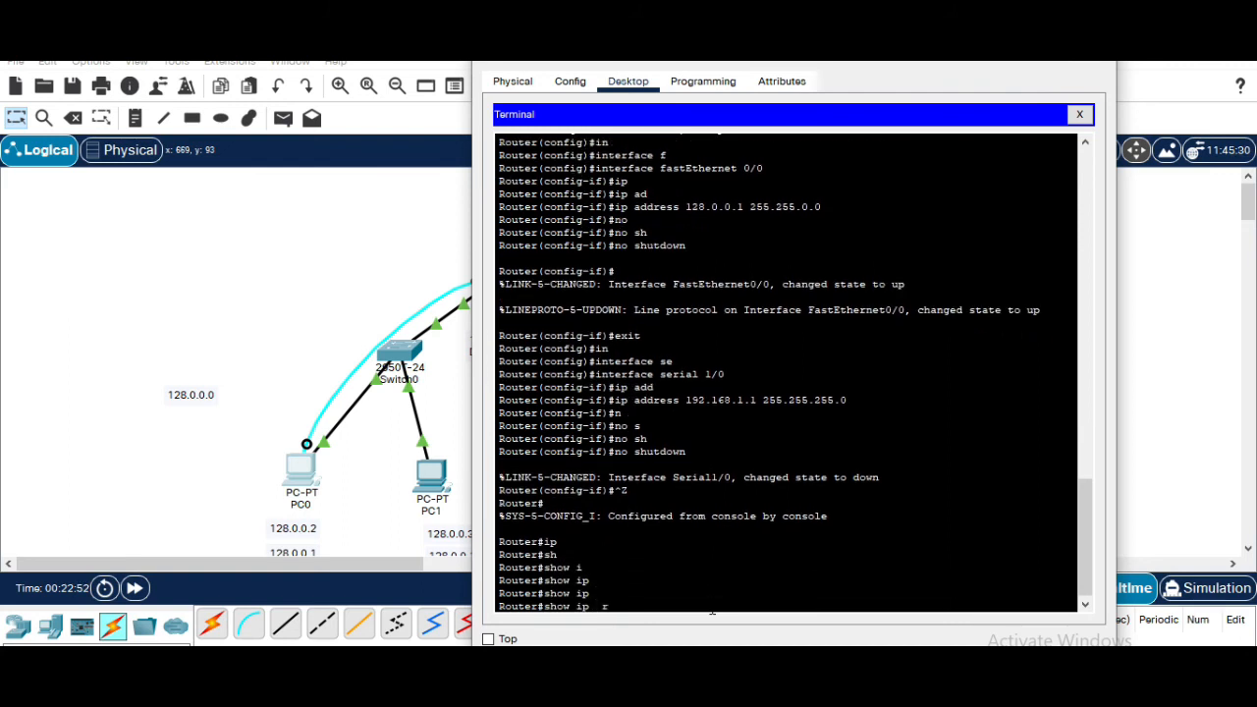
type("r")
key("Tab")
key("BackSpace")
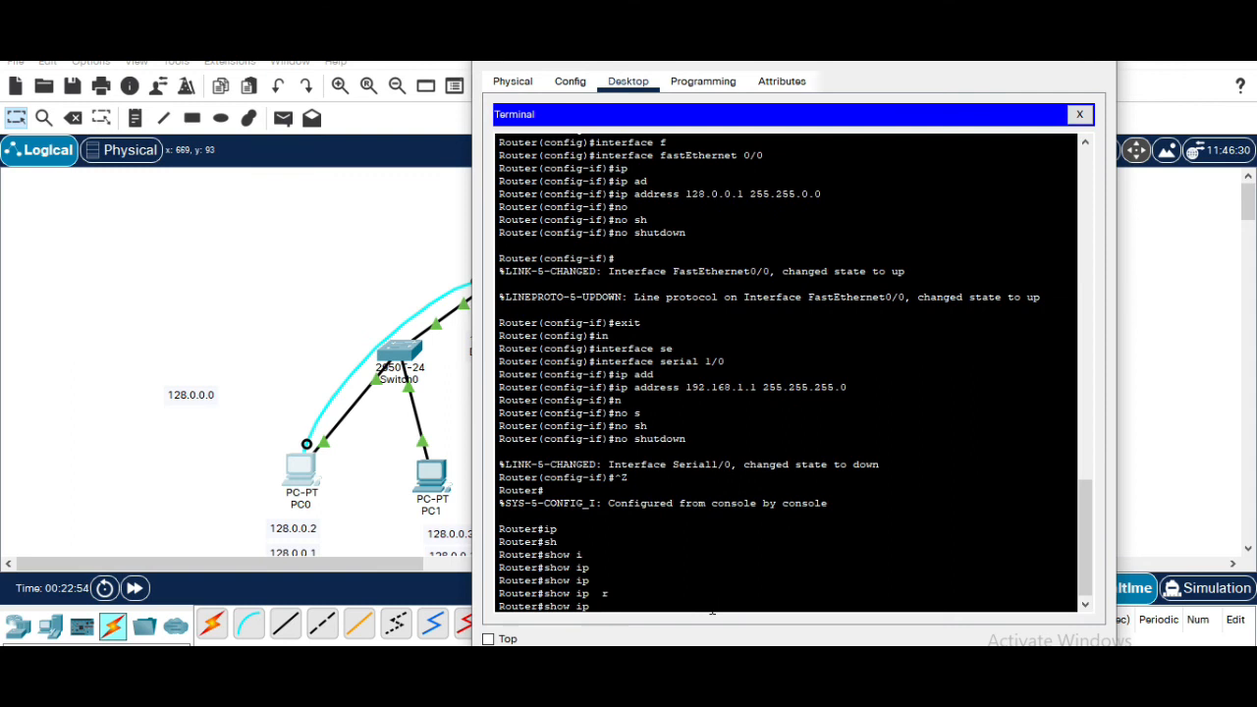
type("r")
key("Tab")
type("o")
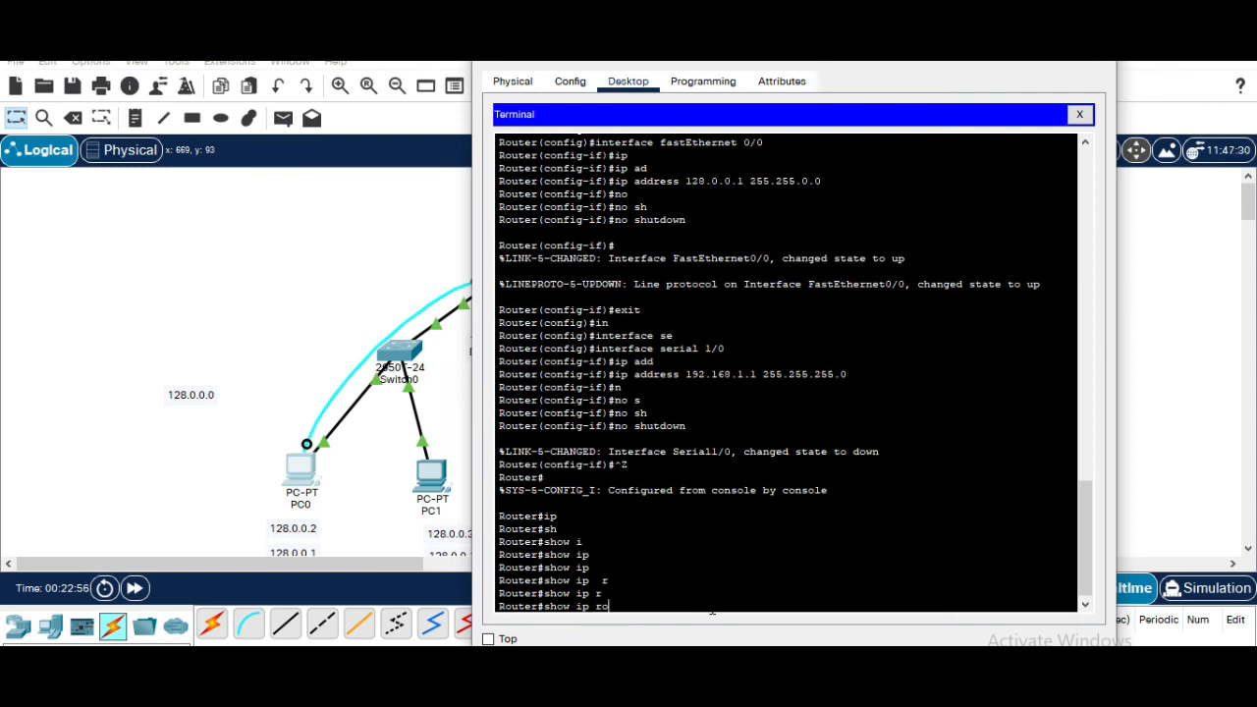
key("Tab")
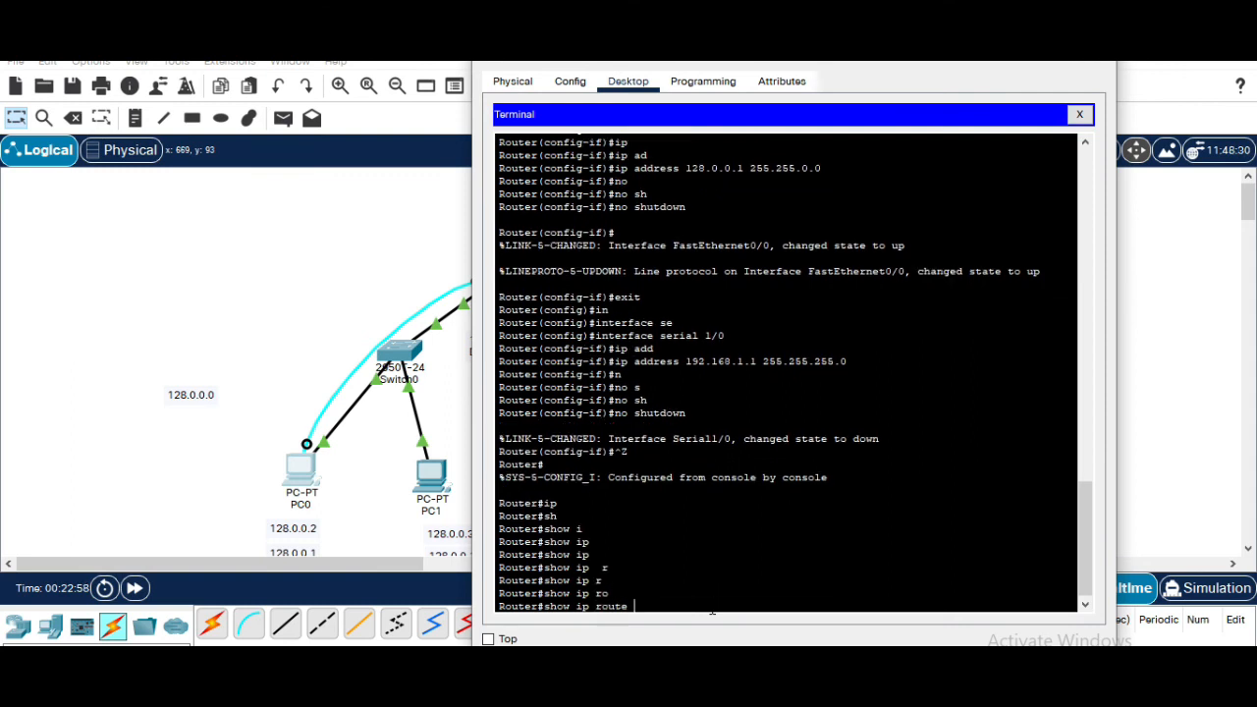
key("Return")
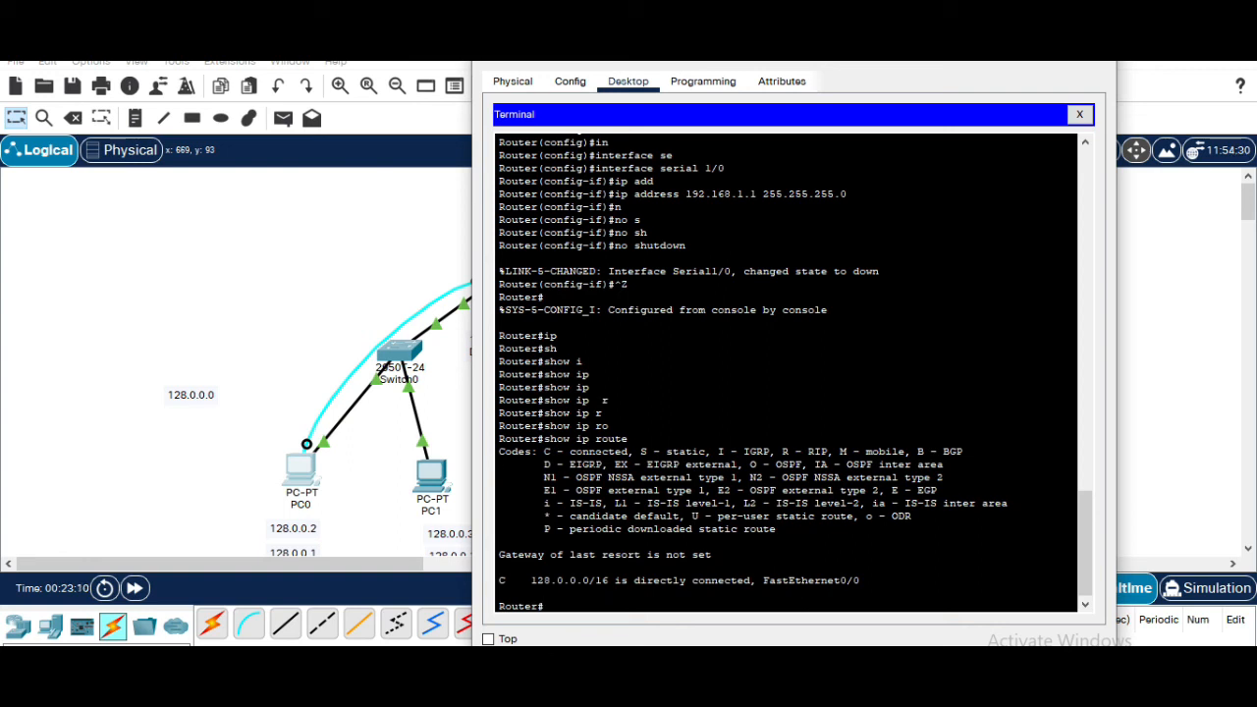
left_click_drag(544, 452, 629, 451)
left_click(609, 452)
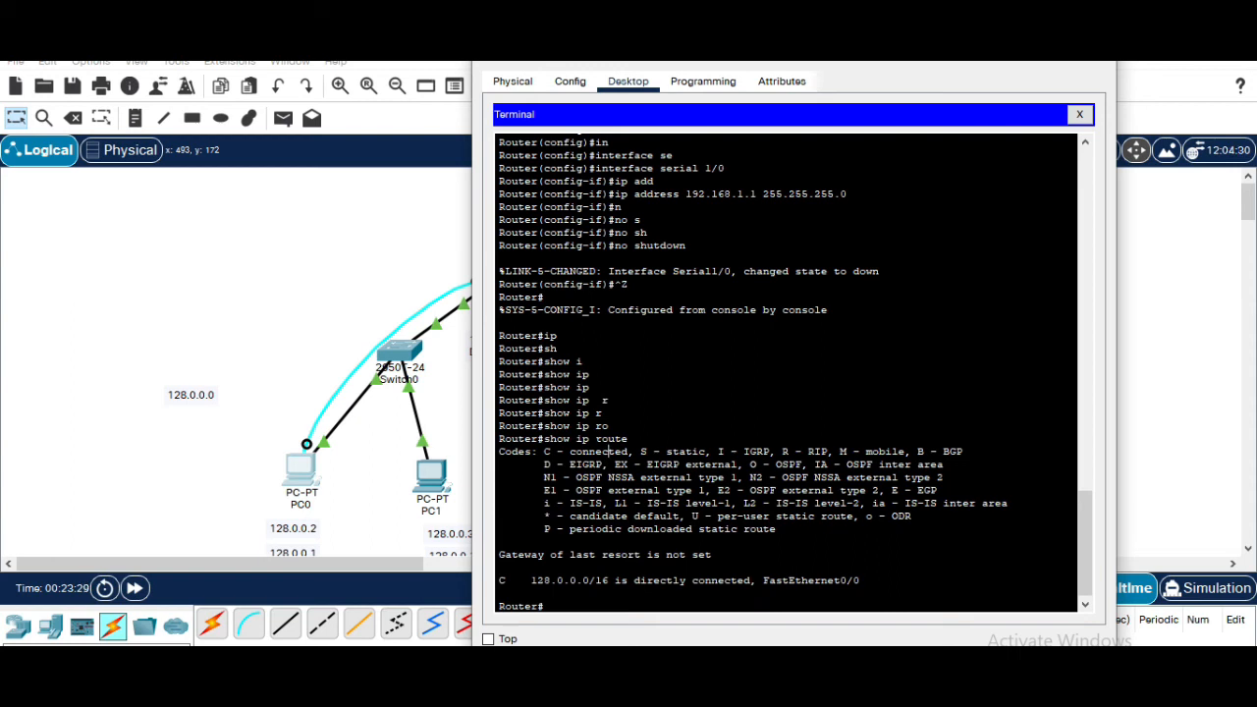
Inspect Router0's interface status on the topology, then return to its terminal window
left_click(433, 244)
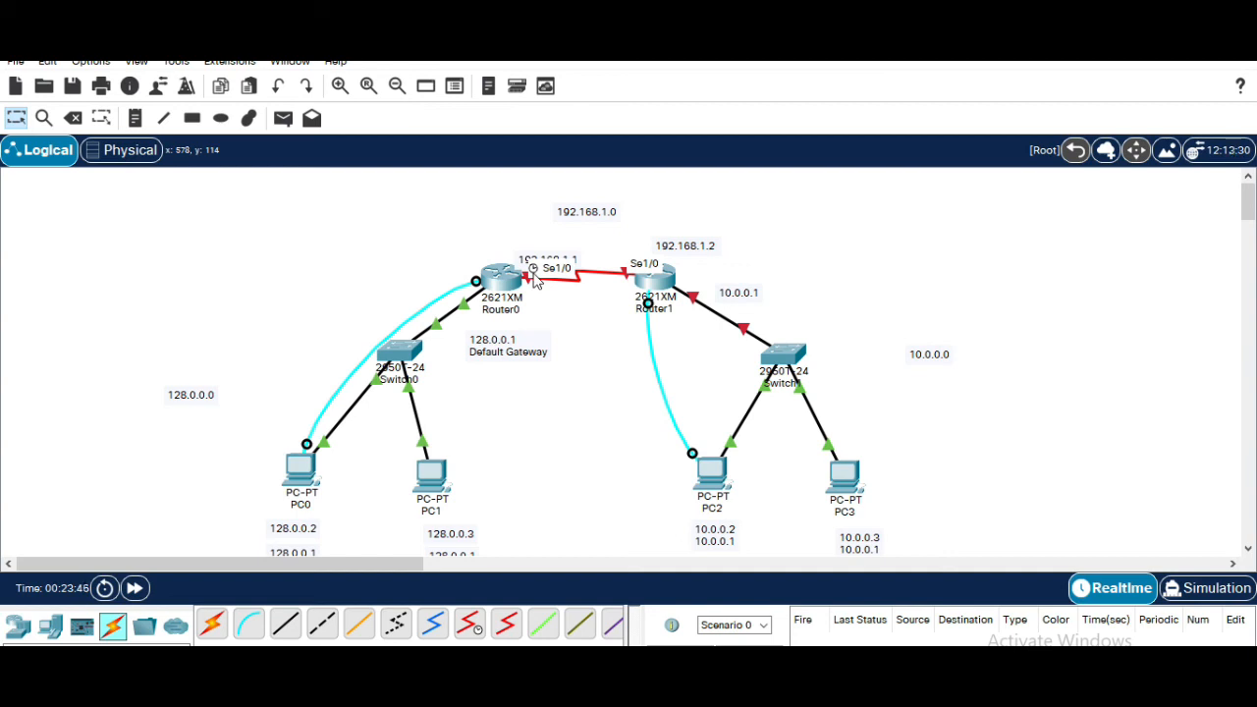
mouse_move(492, 284)
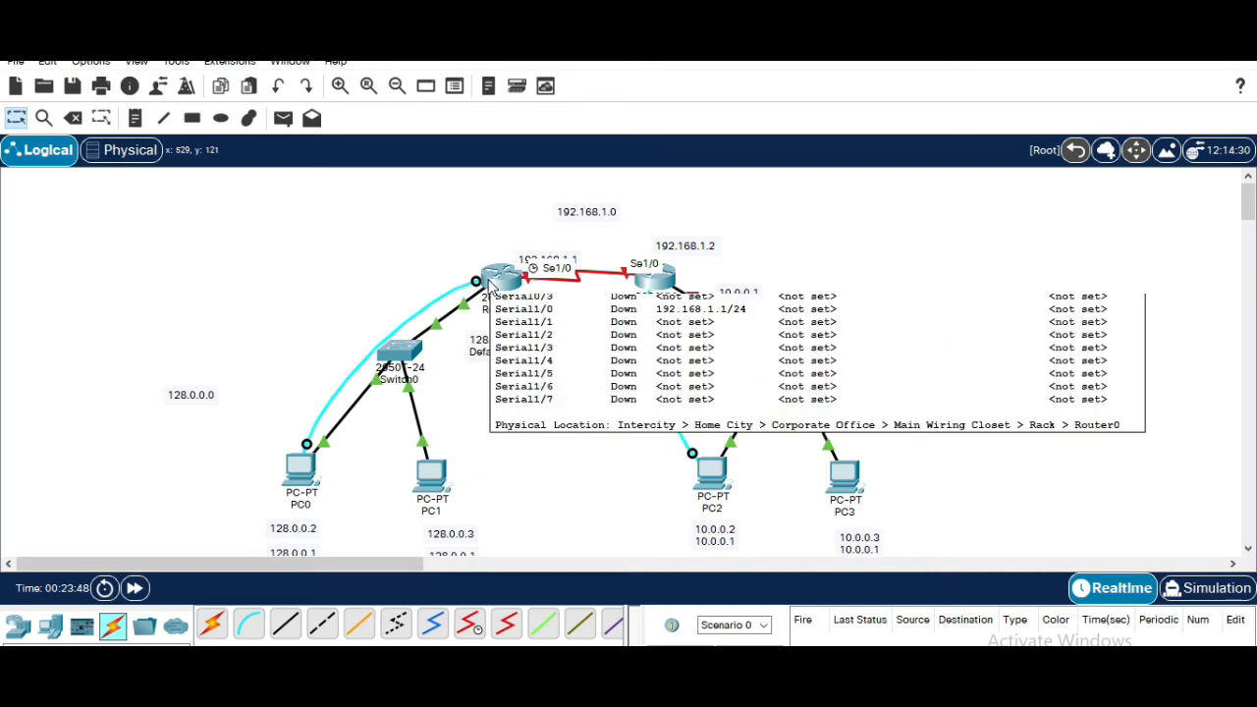
mouse_move(878, 691)
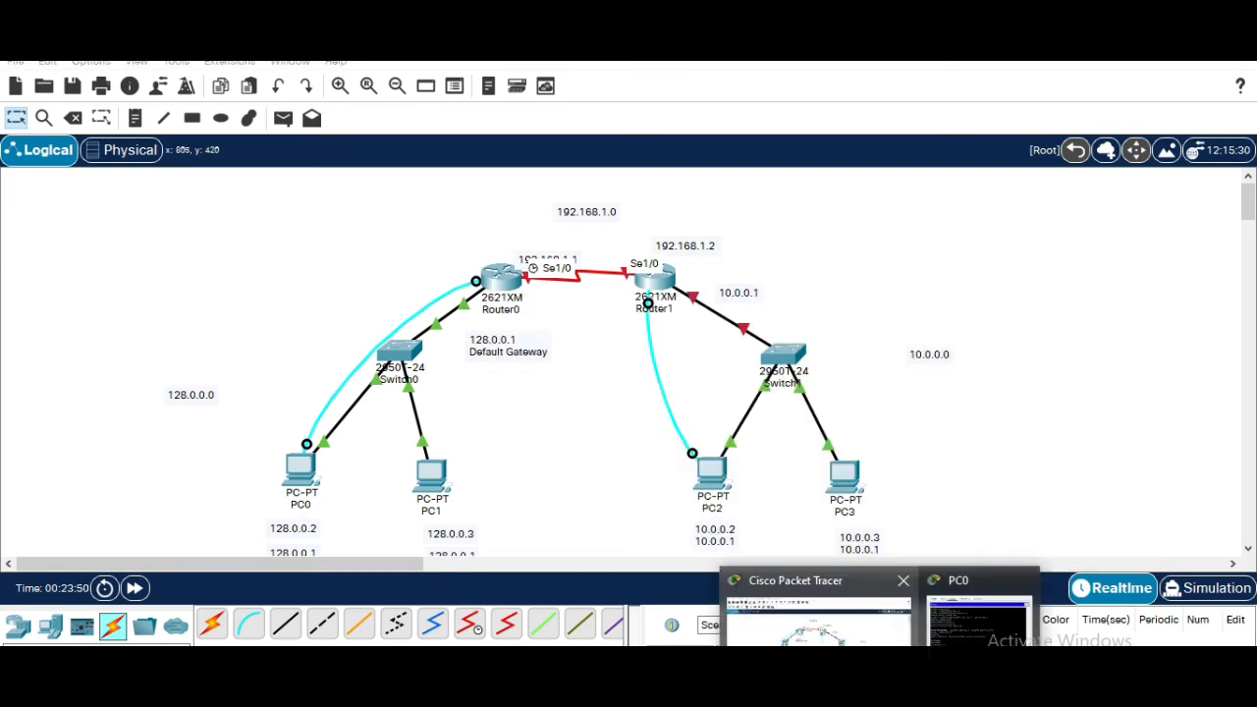
left_click(933, 640)
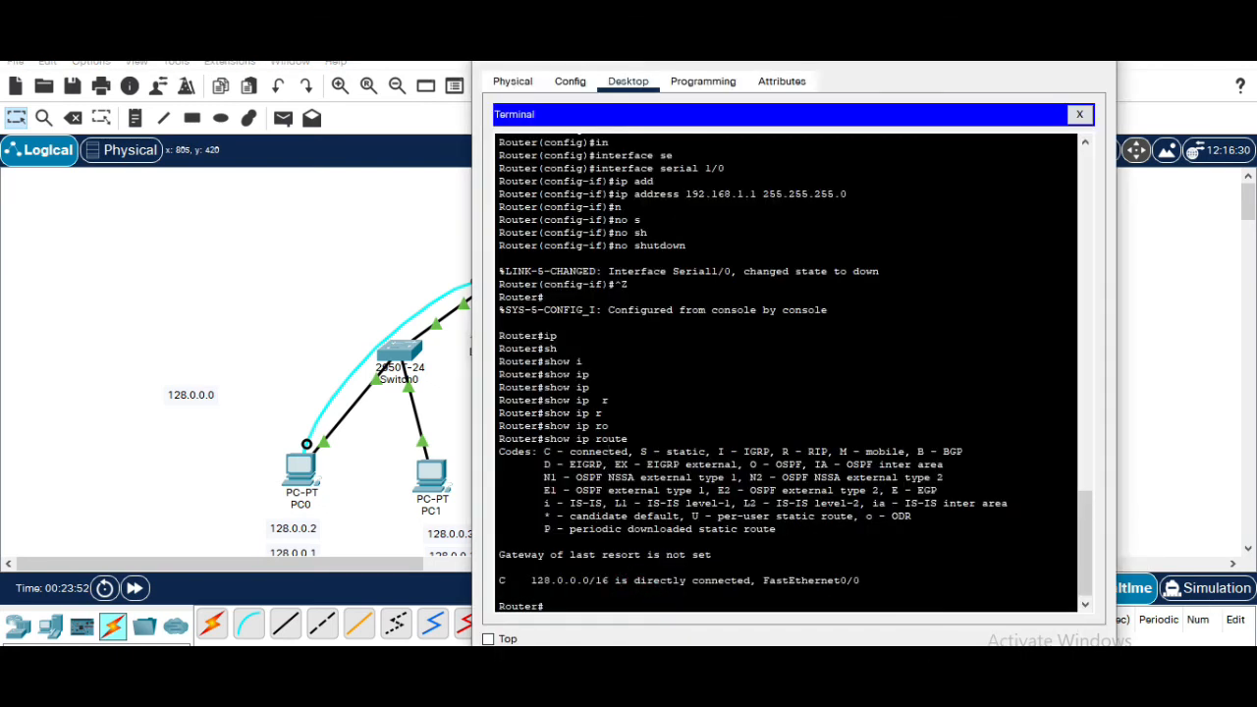
Enter global configuration mode on Router0 and open interface configuration for Serial 1/0
key("Return")
type("conf")
key("Tab")
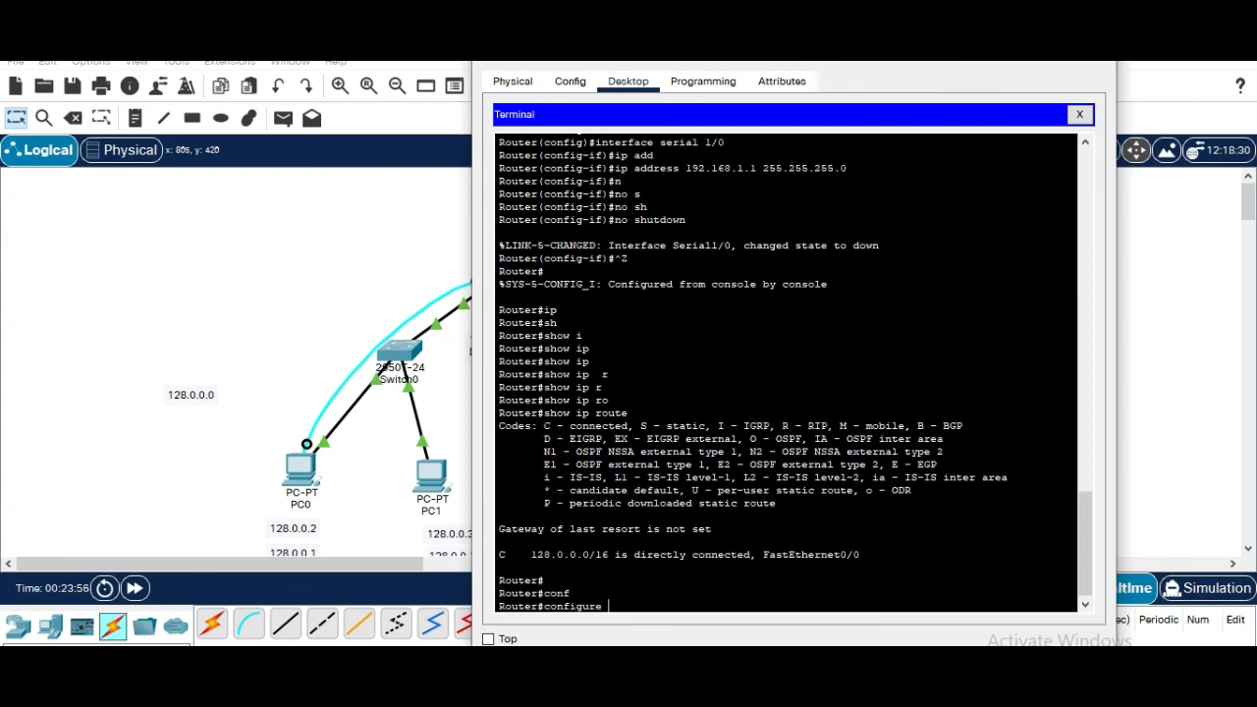
type("t")
key("Tab")
key("Return")
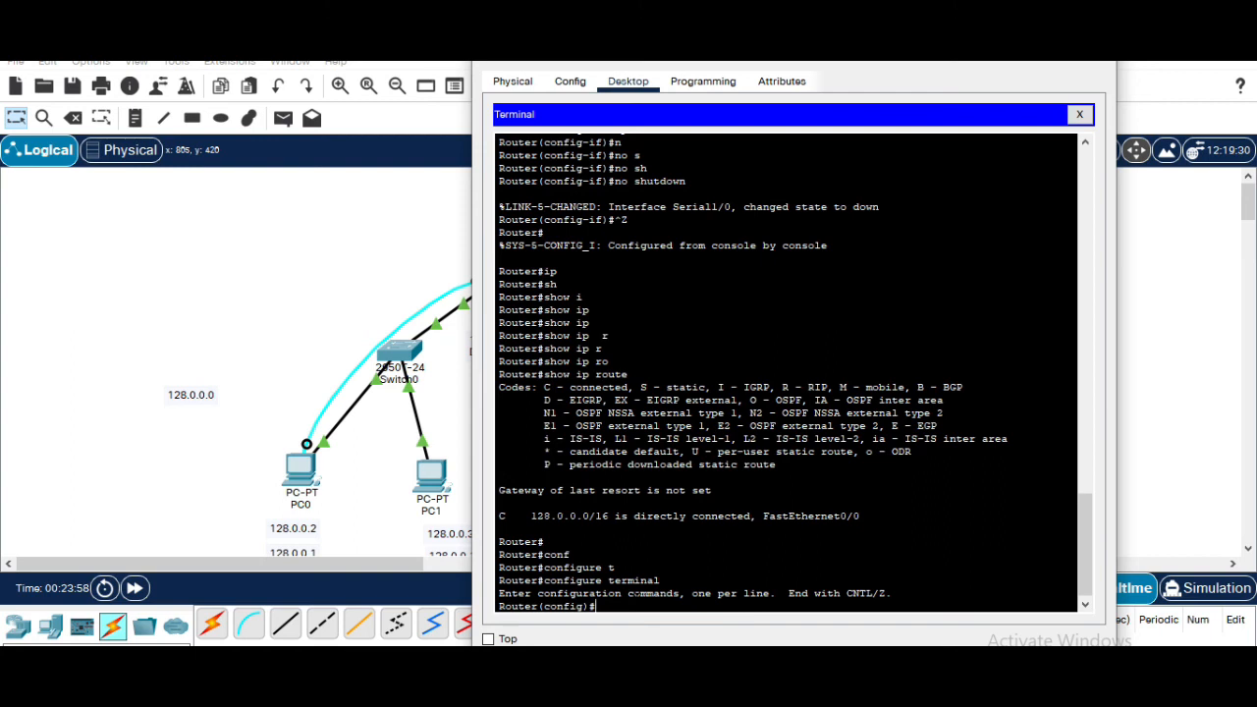
type("in")
key("Tab")
type("se")
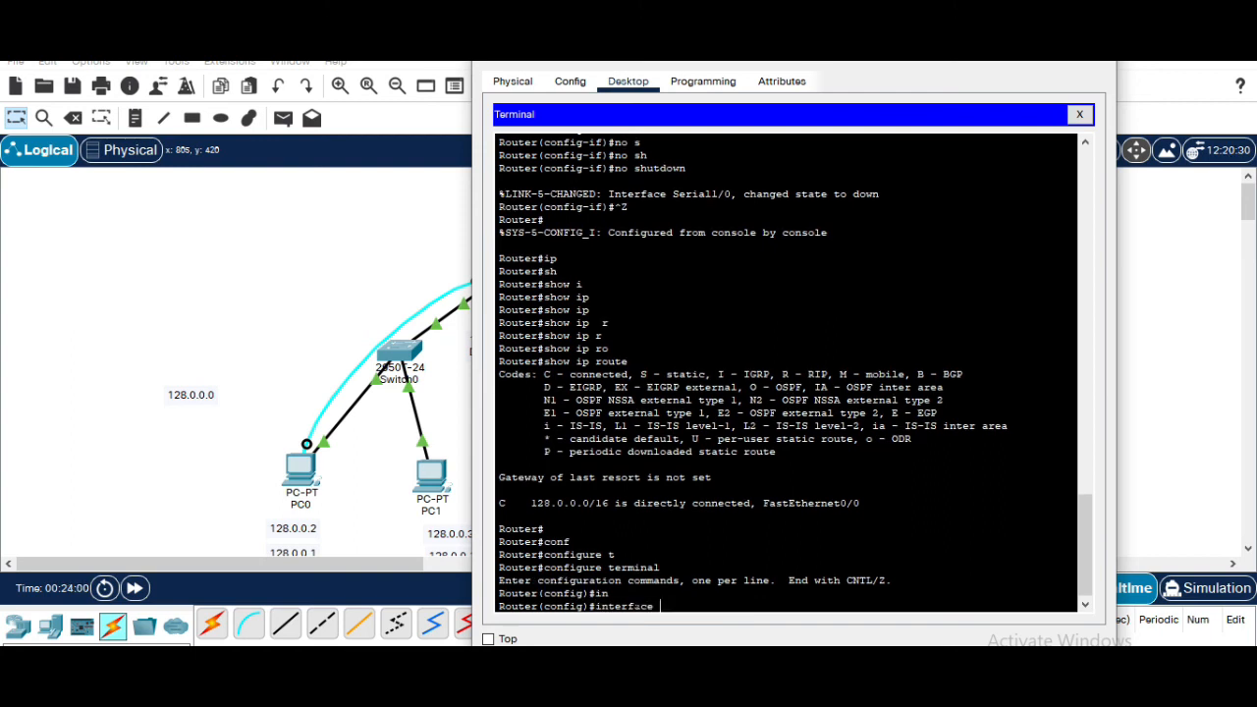
key("Tab")
type("1/0")
key("Return")
Set Serial 1/0's clock rate to 64000 and return to privileged EXEC mode
type("clo")
key("Tab")
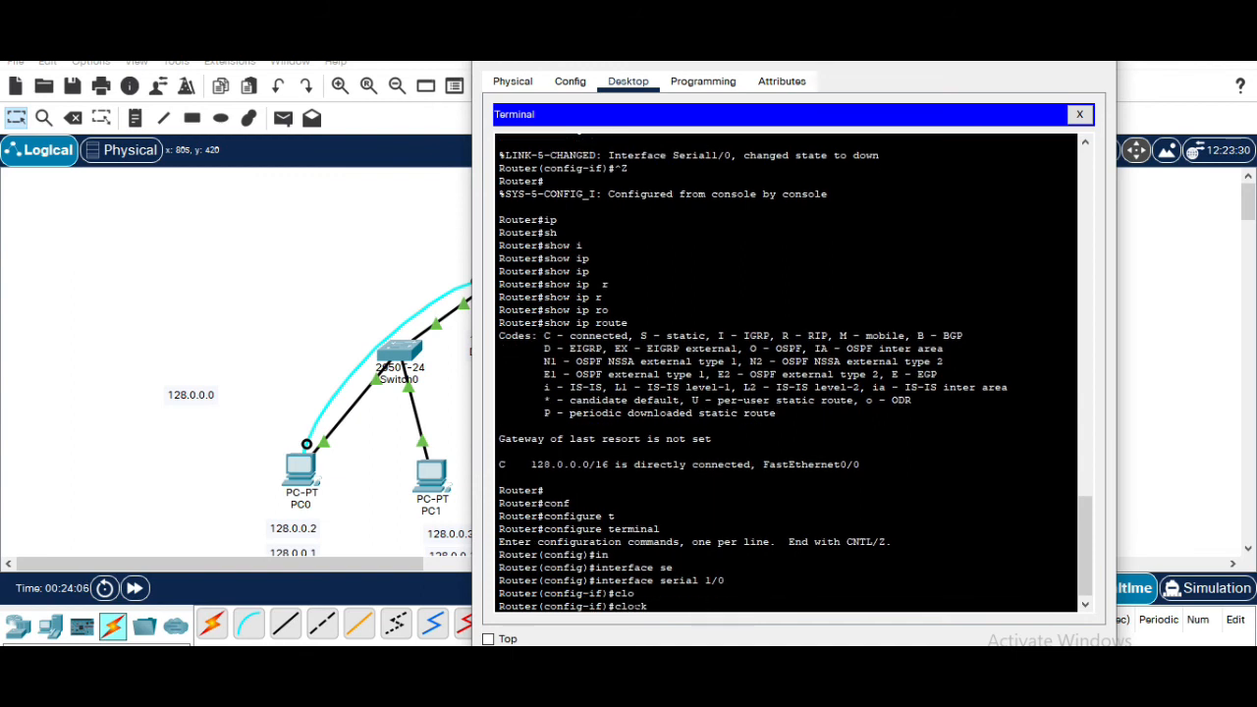
type("r")
key("Tab")
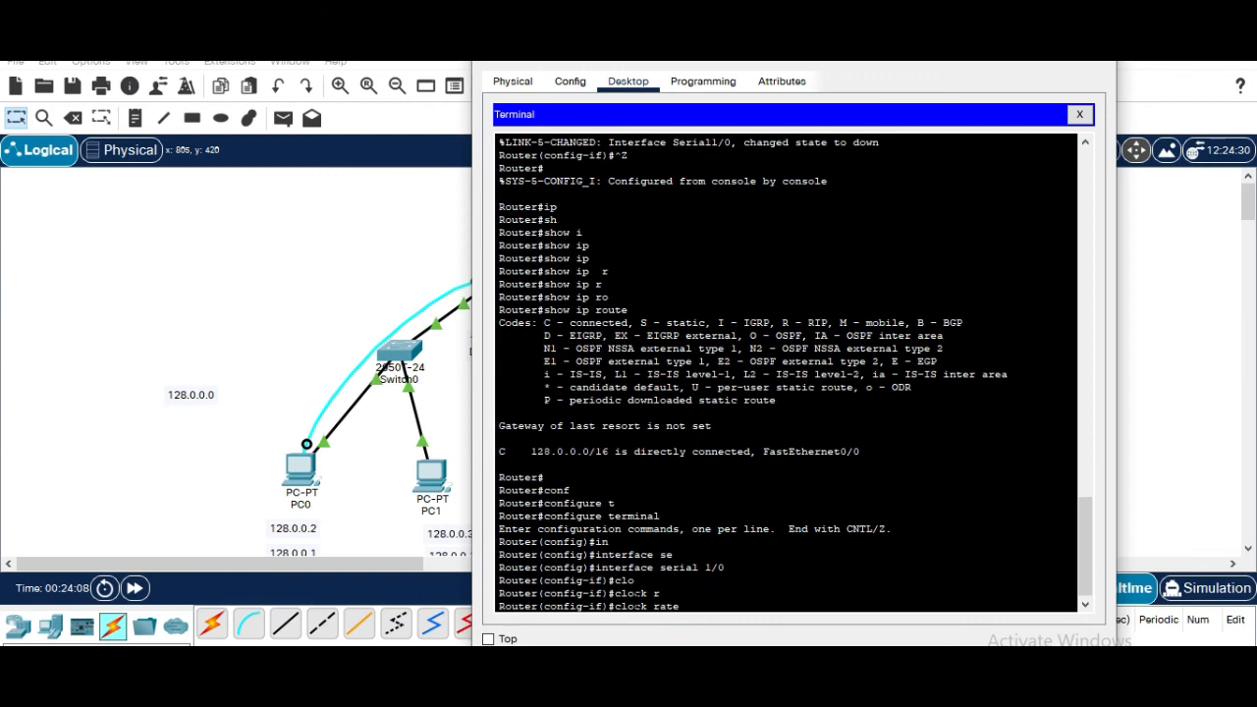
type("?")
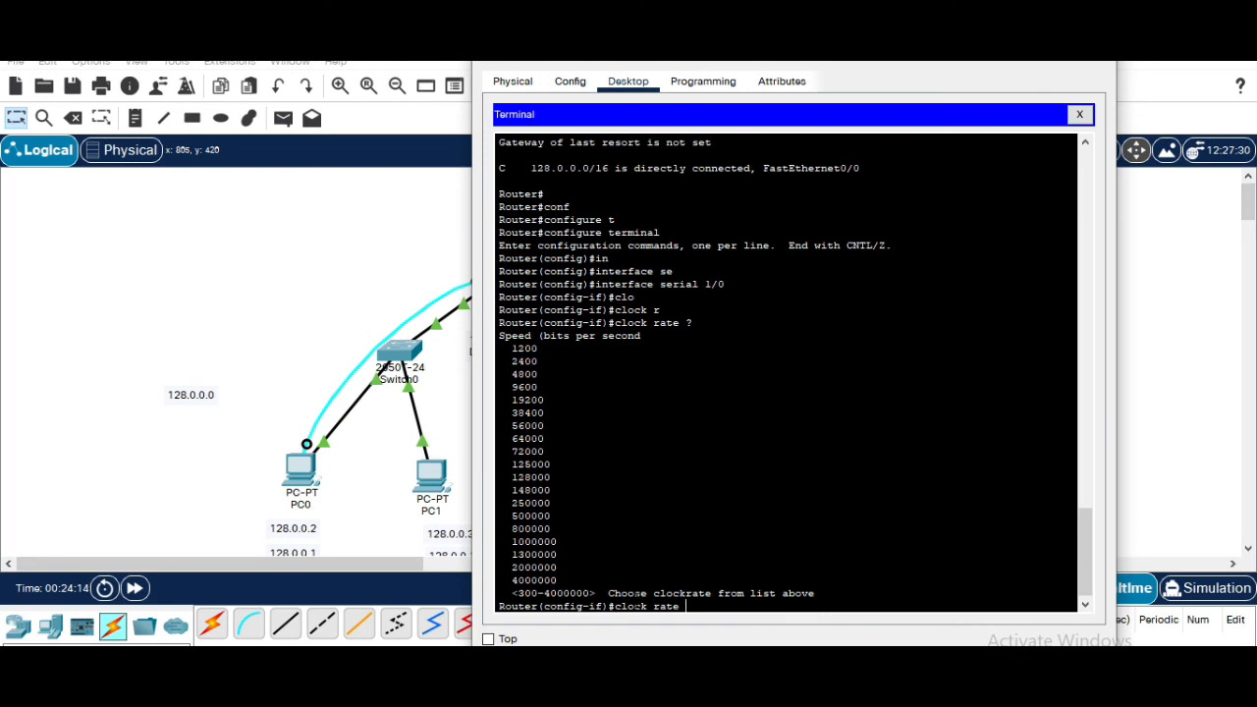
type("64000")
key("Return")
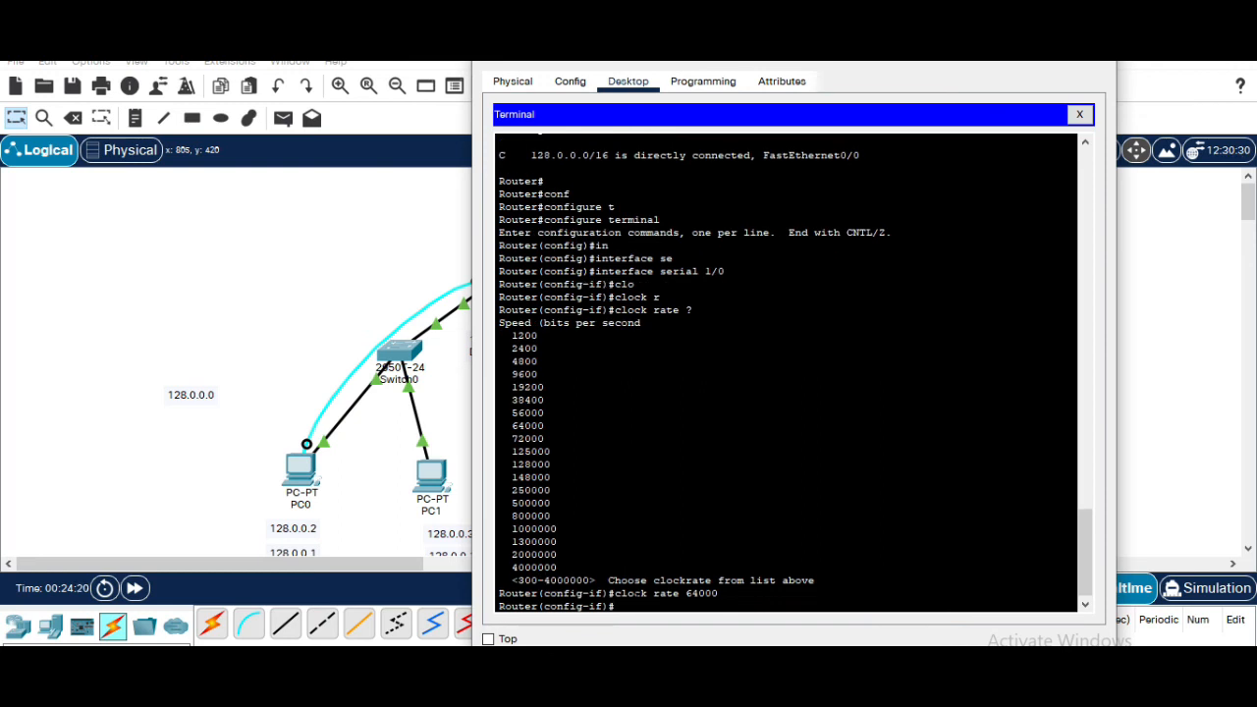
key("ctrl+z")
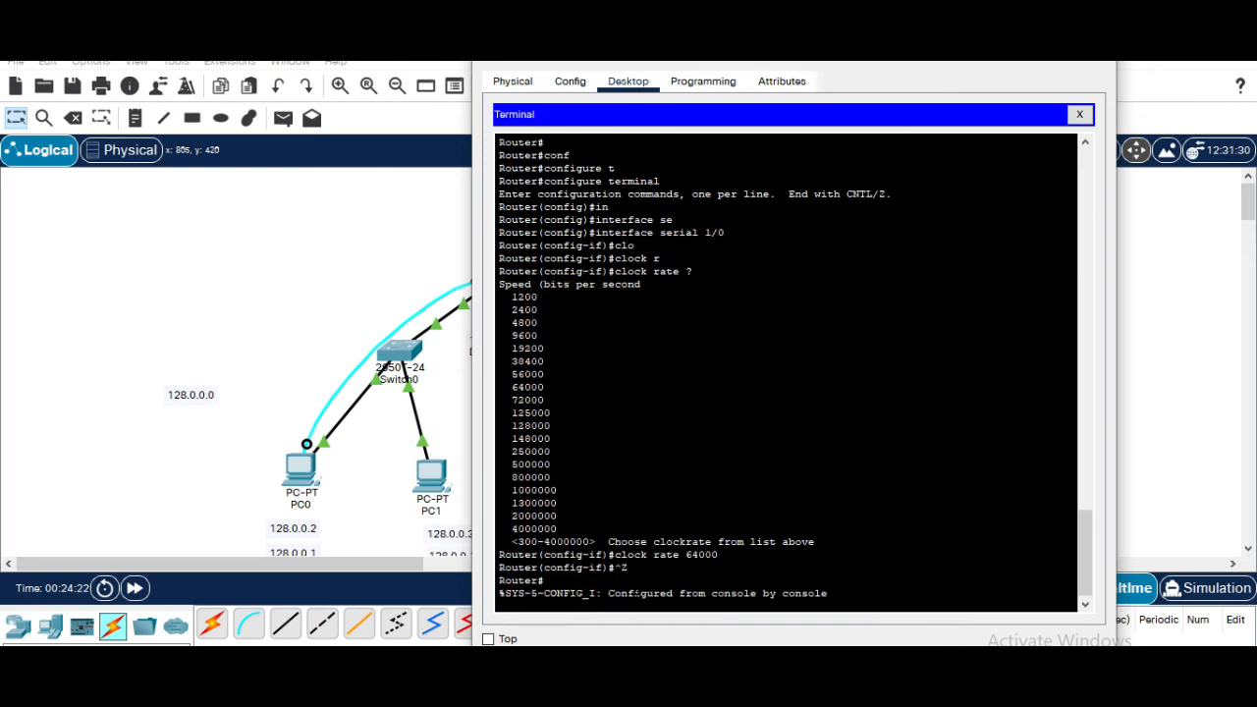
key("Return")
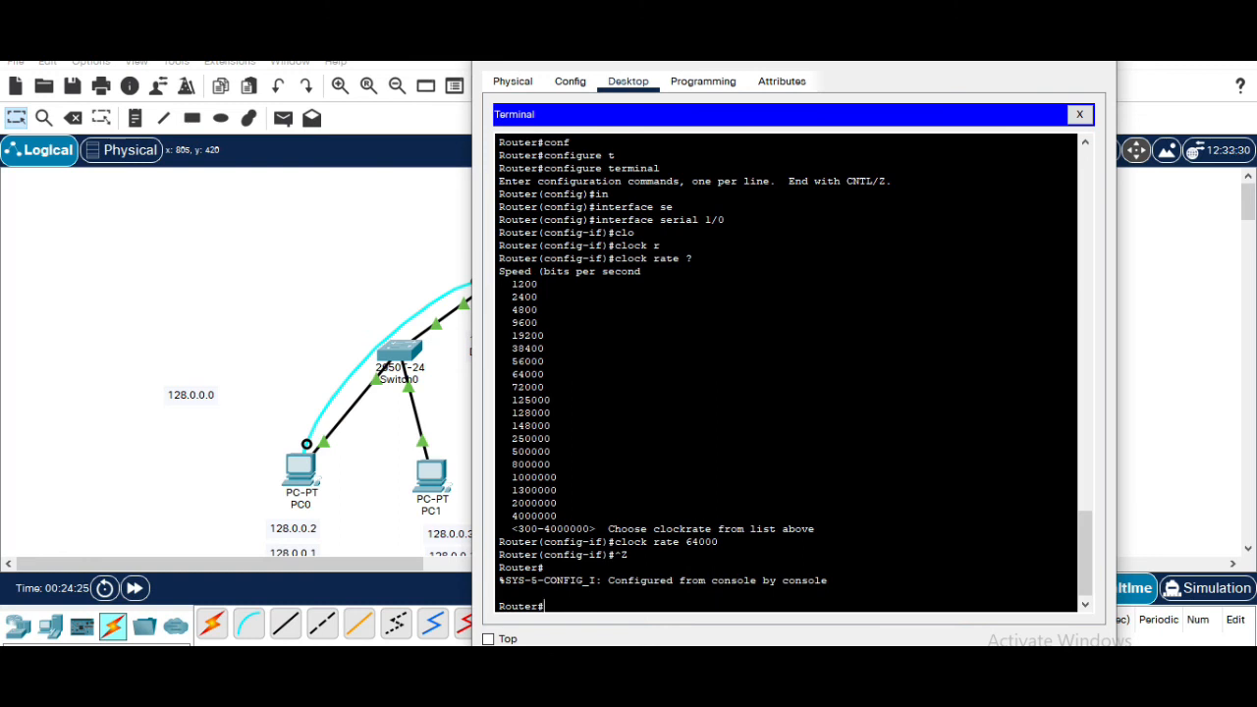
Display Router0's routing table with show ip route
type("sh")
key("Tab")
type("i")
key("Tab")
type("r")
key("Tab")
type("o")
key("Tab")
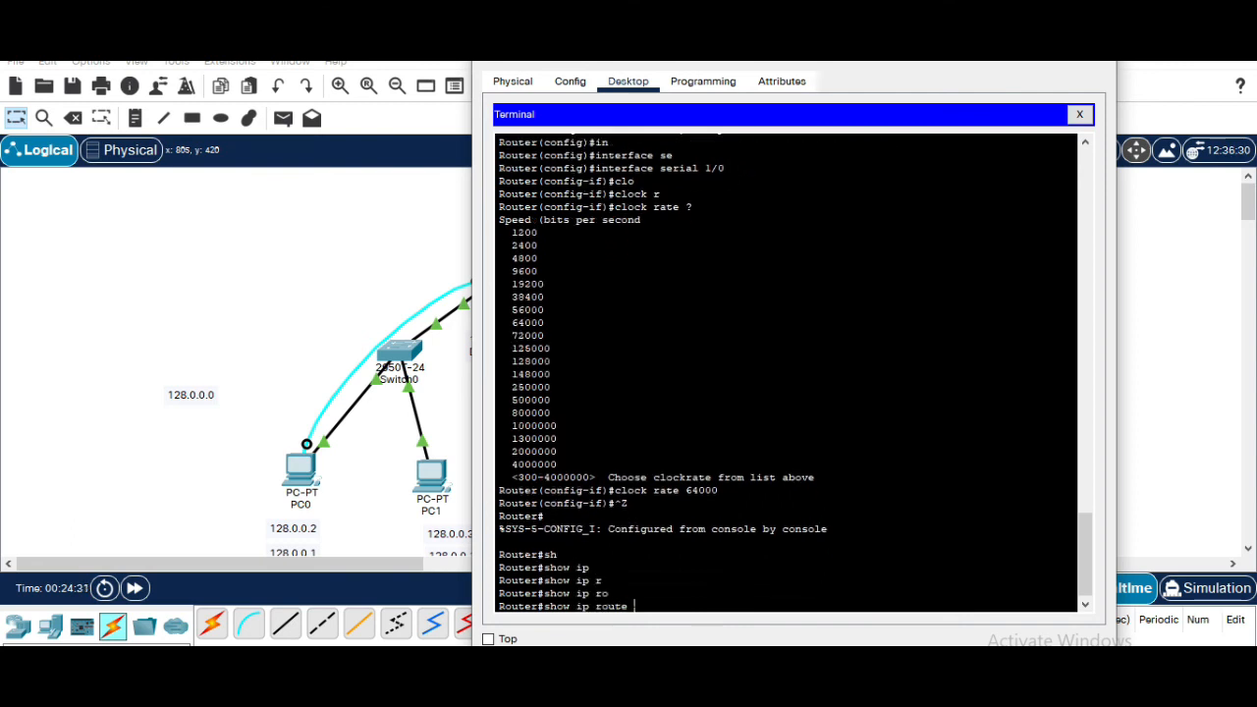
key("Return")
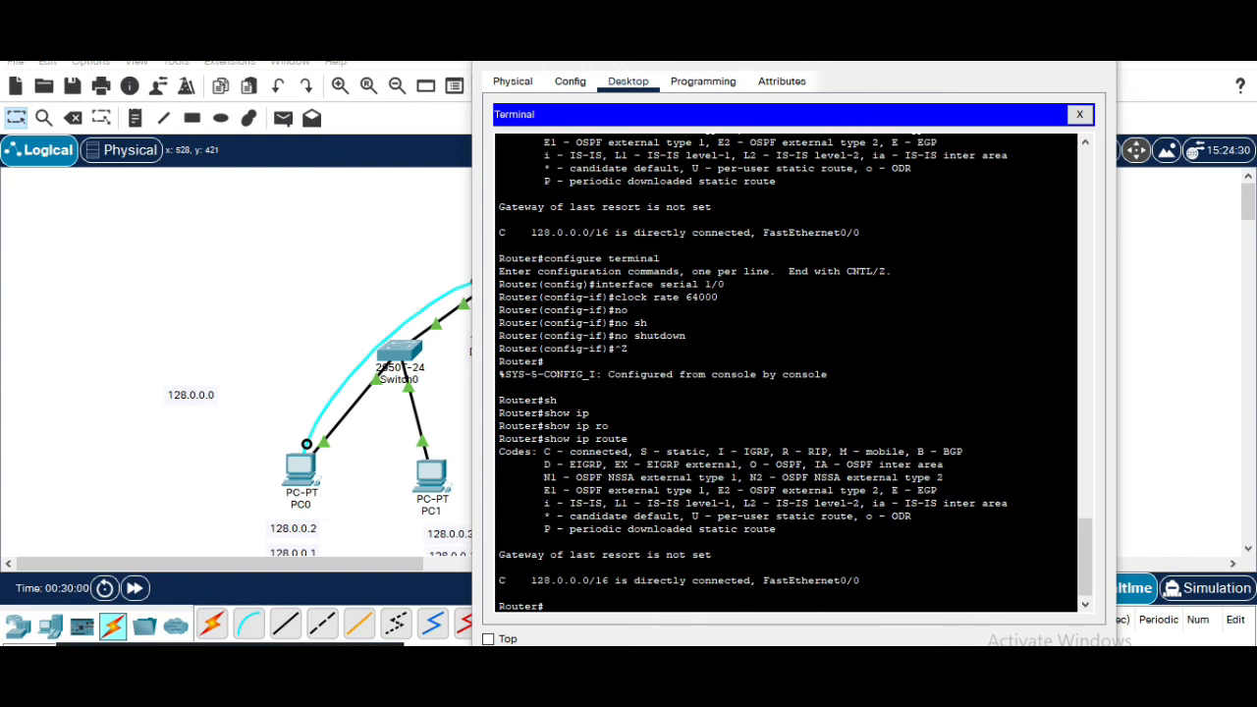
left_click_drag(785, 61, 1029, 100)
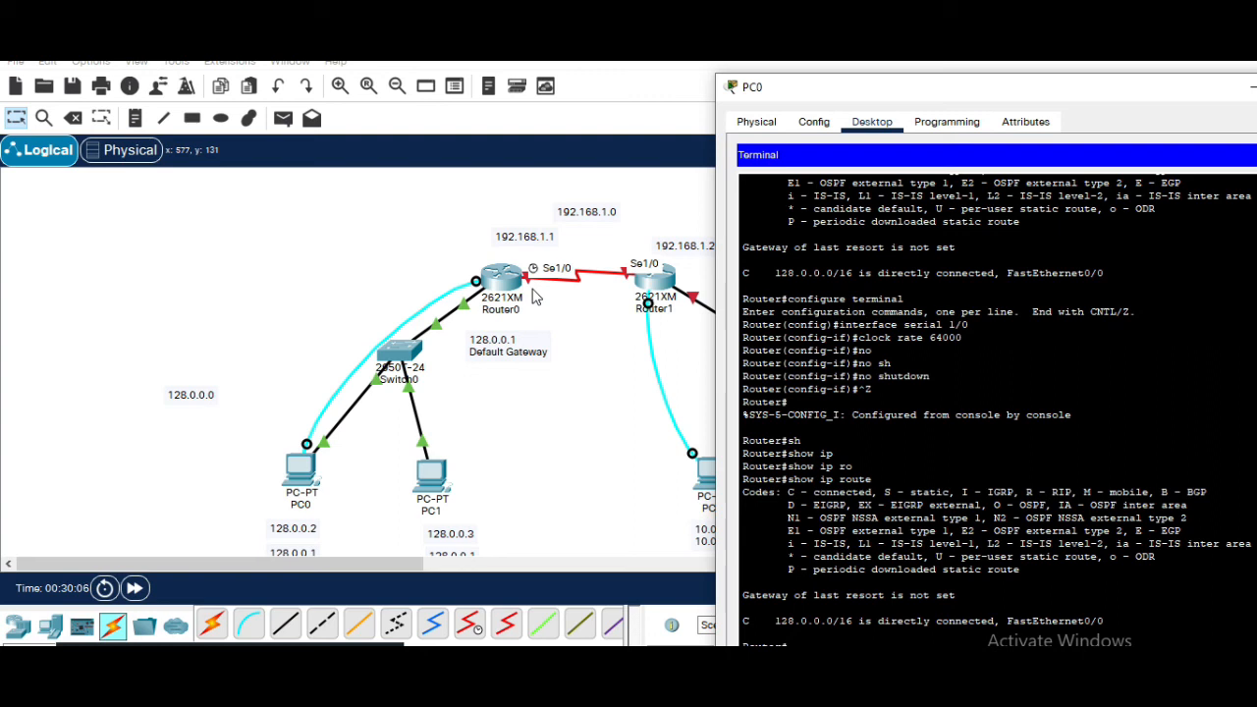
left_click(661, 291)
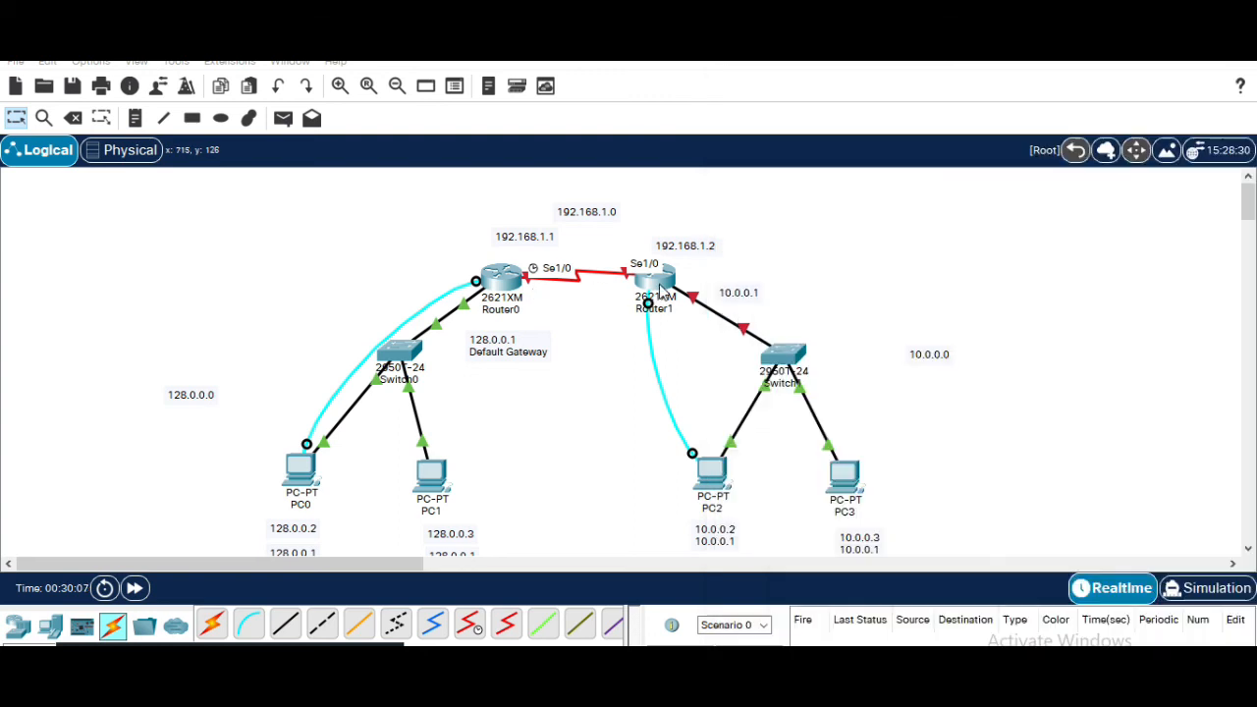
left_click(660, 287)
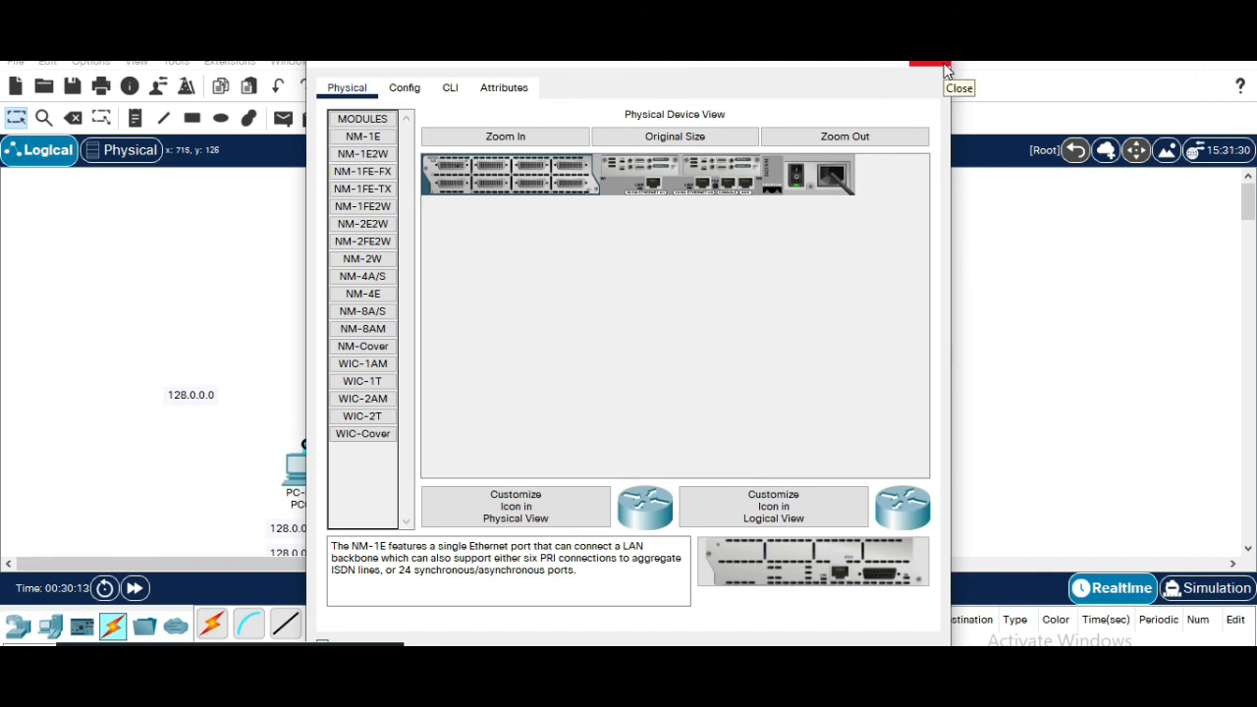
left_click(946, 71)
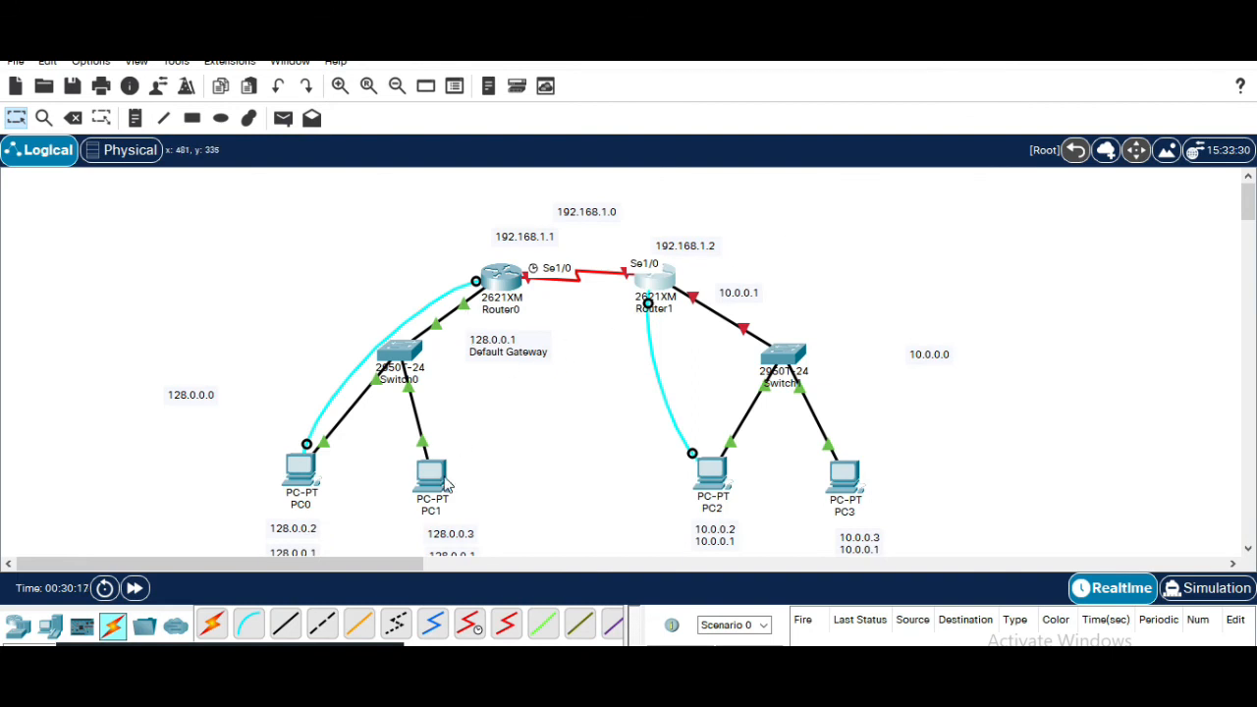
Open PC2's terminal console to Router1 using the default port settings
mouse_move(445, 483)
mouse_move(675, 291)
left_click(709, 468)
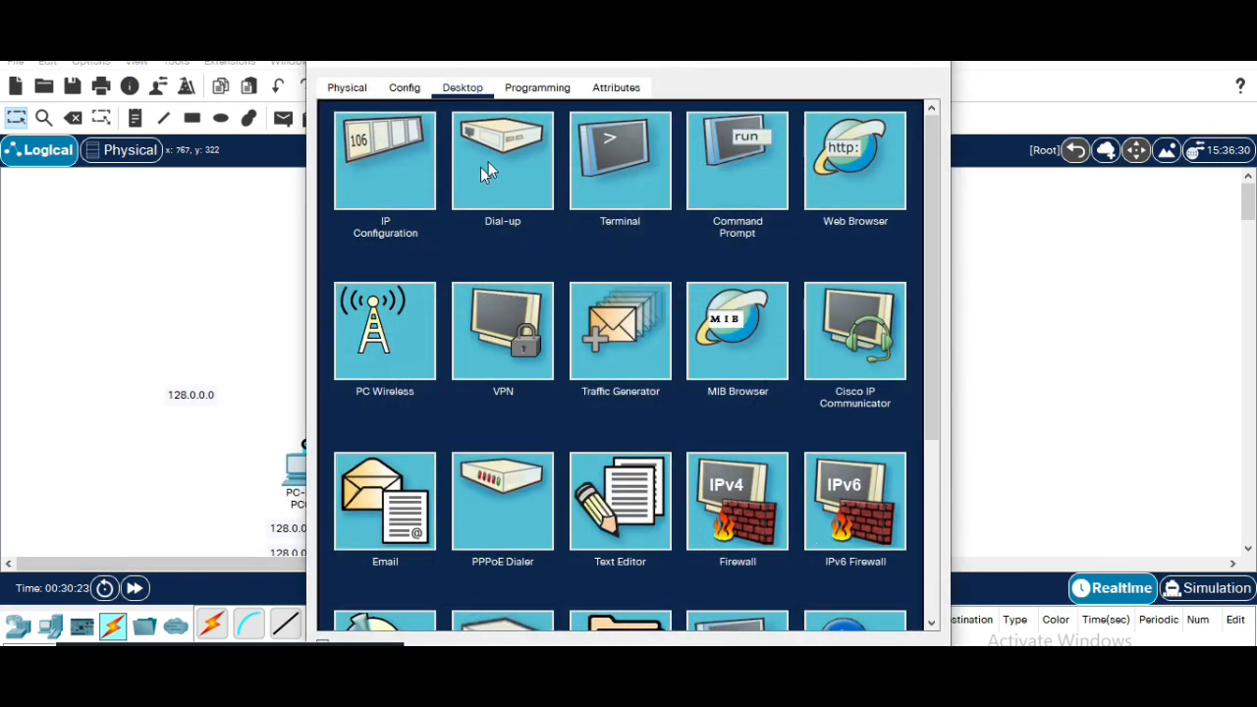
left_click(643, 157)
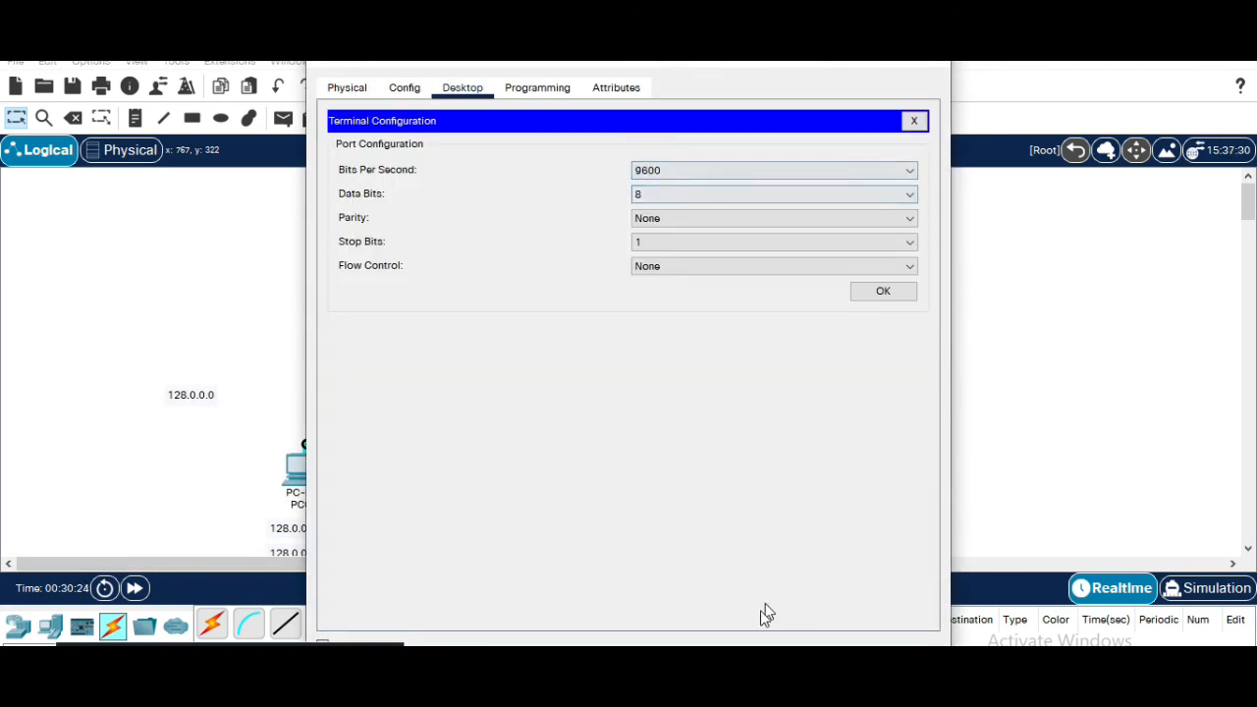
left_click(889, 293)
Decline Router1's initial configuration dialog and enter privileged EXEC mode with enable
type("no")
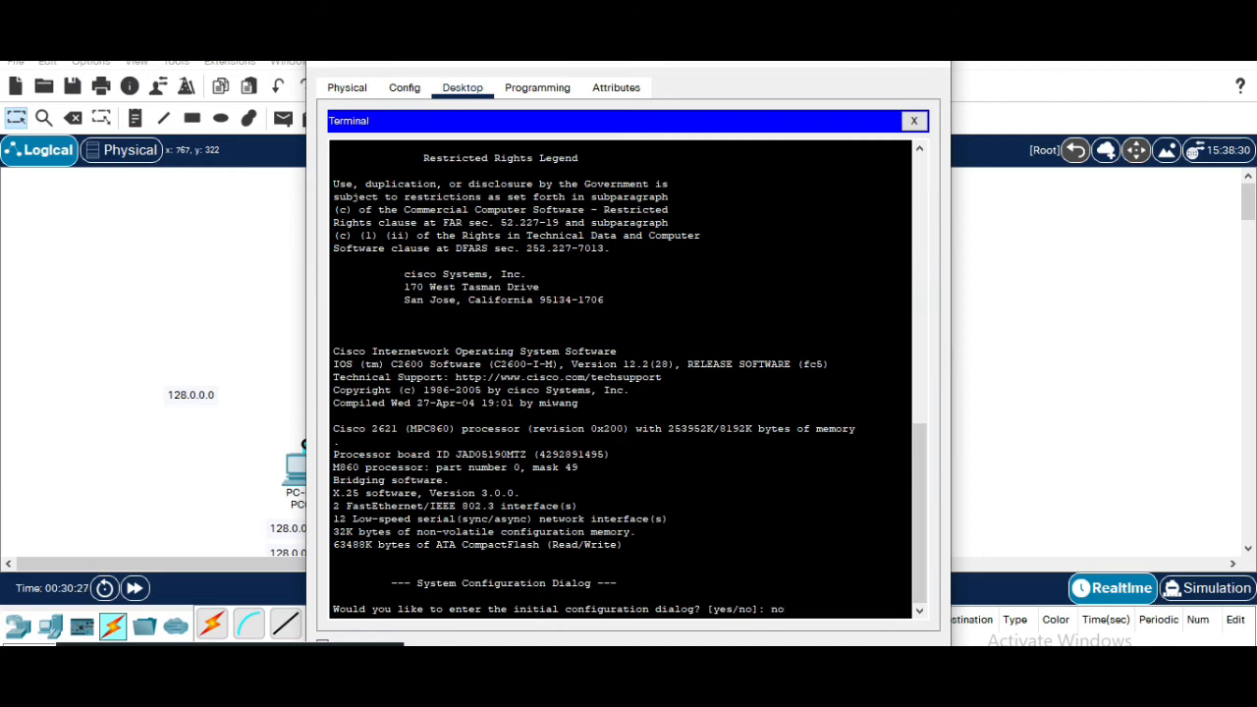
key("Return")
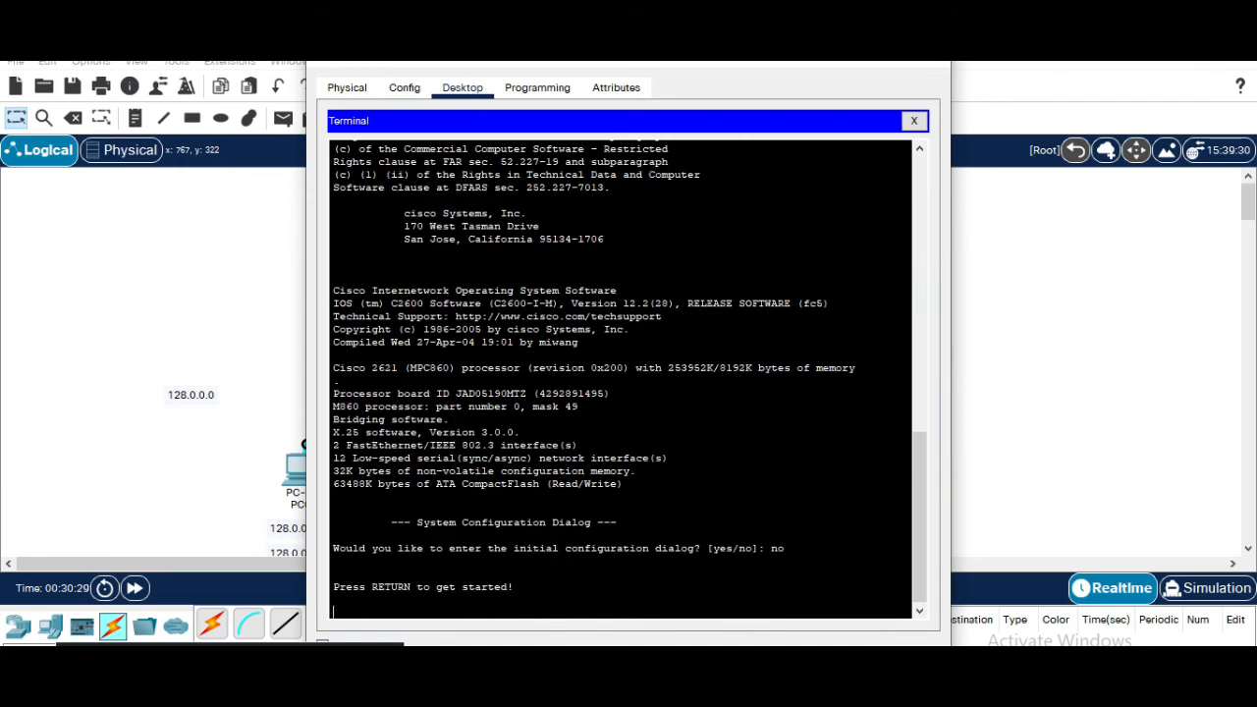
key("Return")
type("en")
key("Tab")
key("Return")
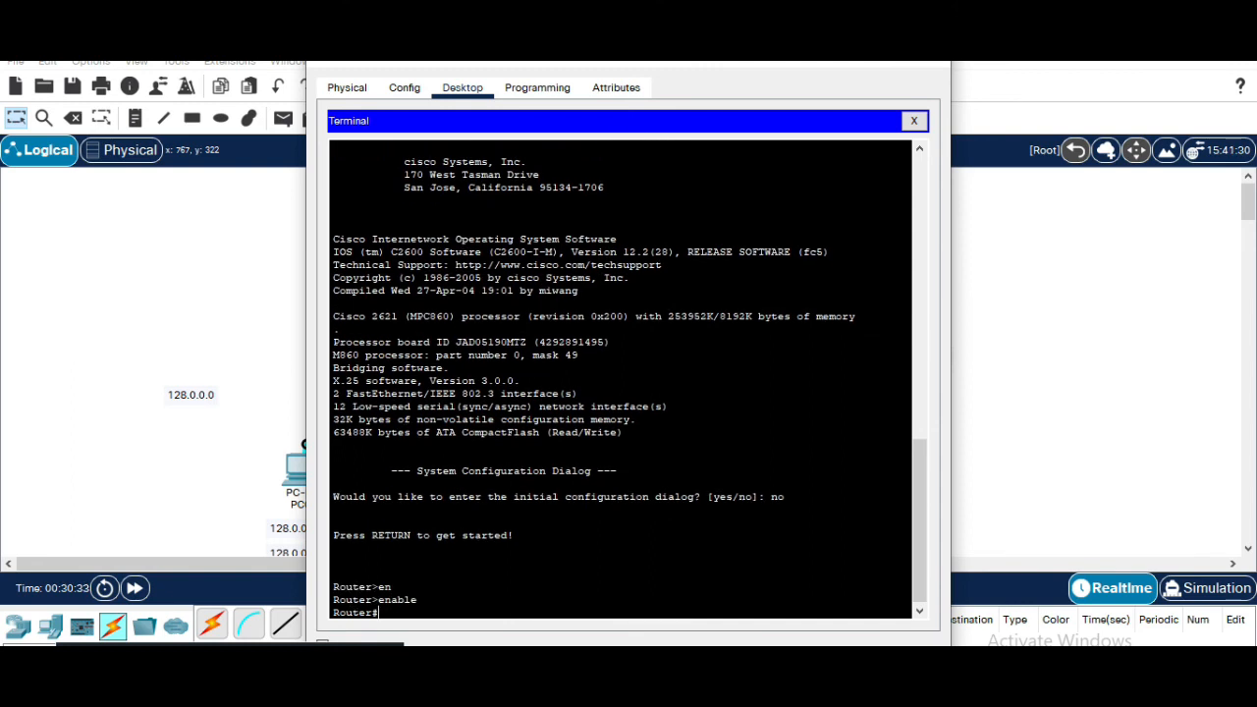
Enter global configuration mode on Router1 with configure terminal
type("conf")
key("Tab")
type("t")
key("Tab")
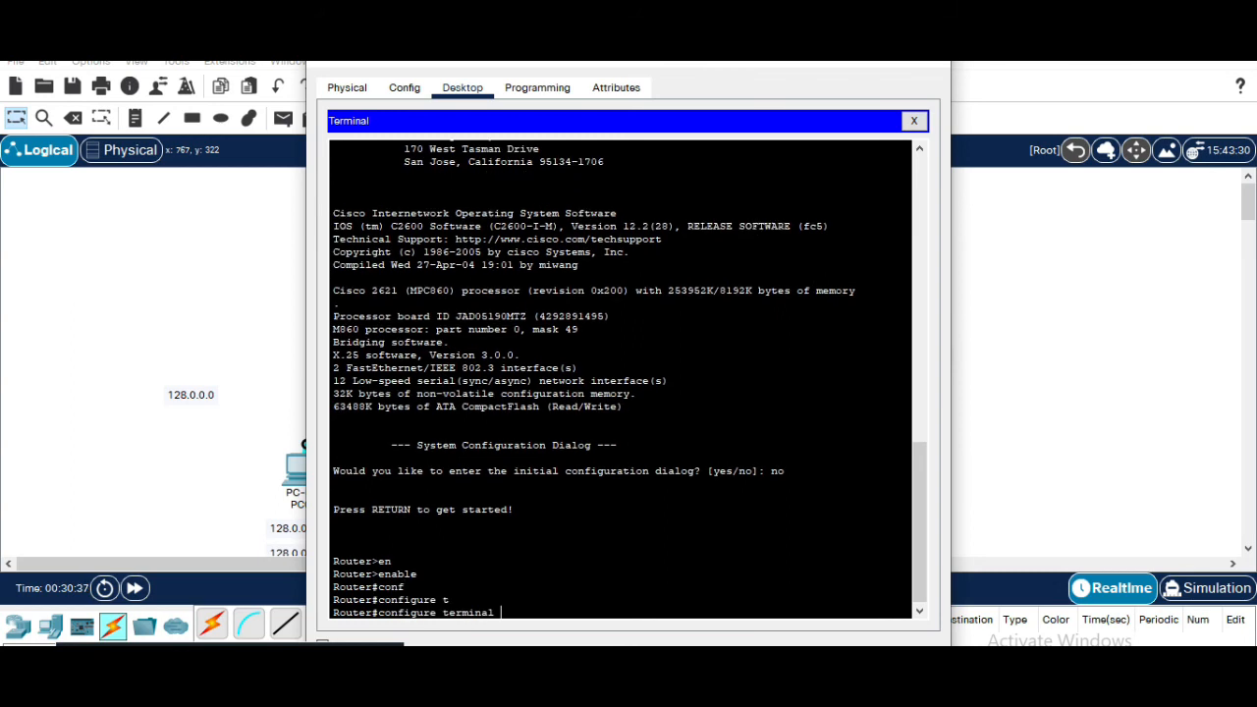
key("Return")
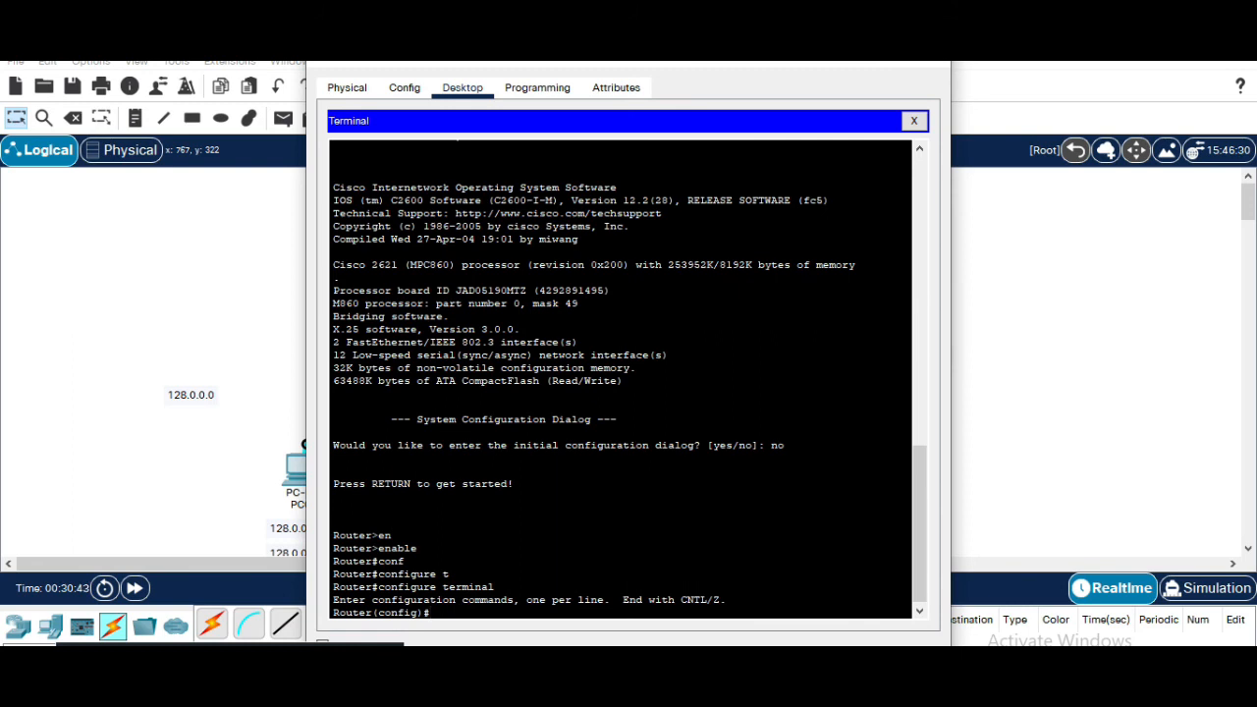
Try to enter interface configuration for a FastEthernet interface without a port number
type("int")
key("Tab")
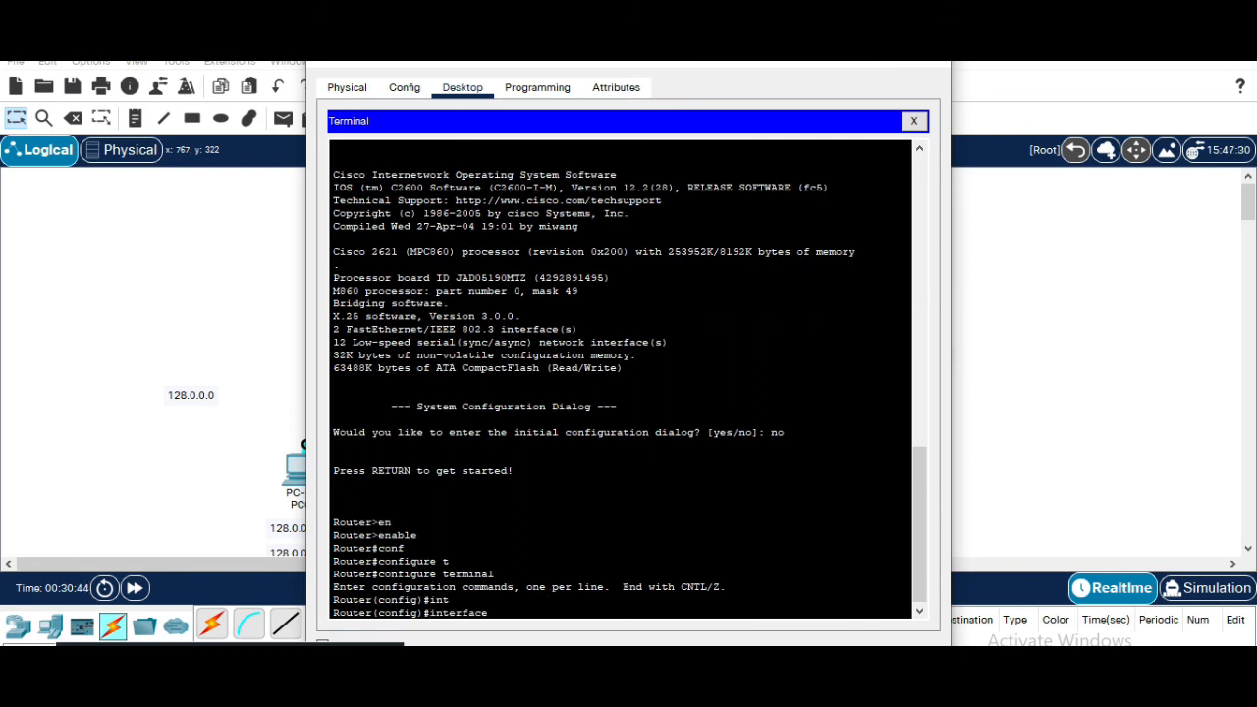
type("fa")
key("Return")
left_click_drag(809, 62, 655, 62)
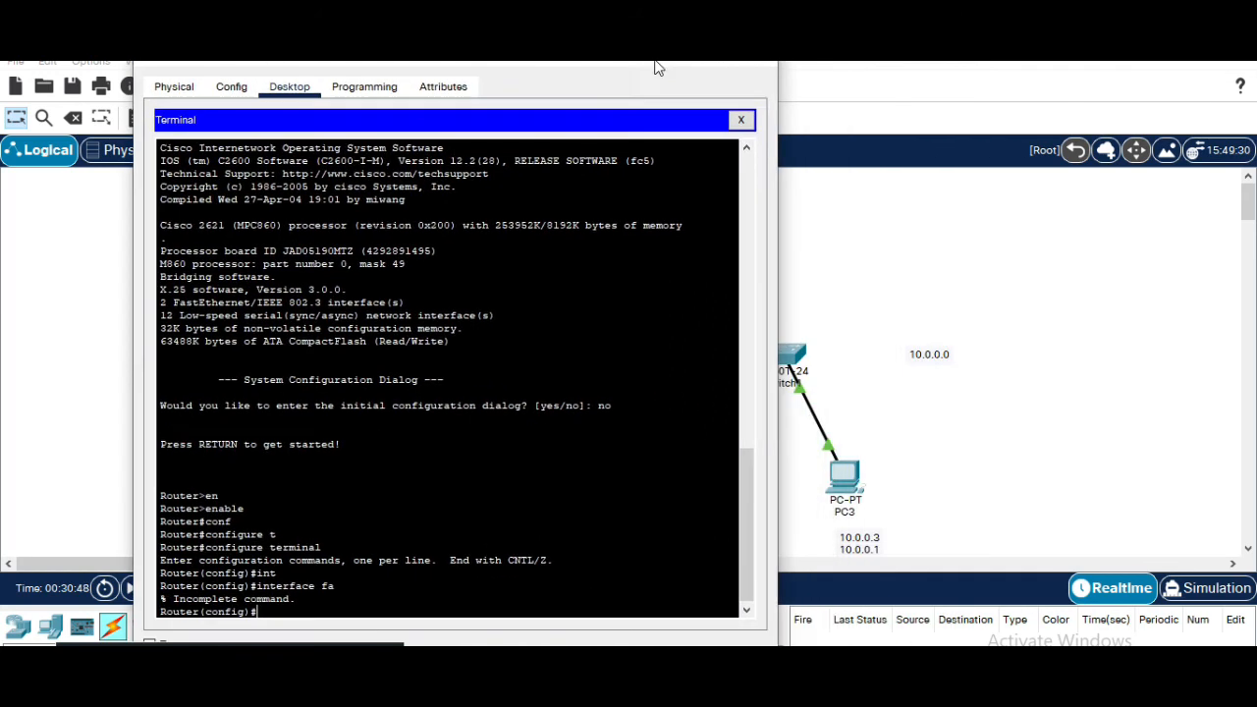
Check Router1's link interface name on the topology, then return to its terminal
left_click(1029, 288)
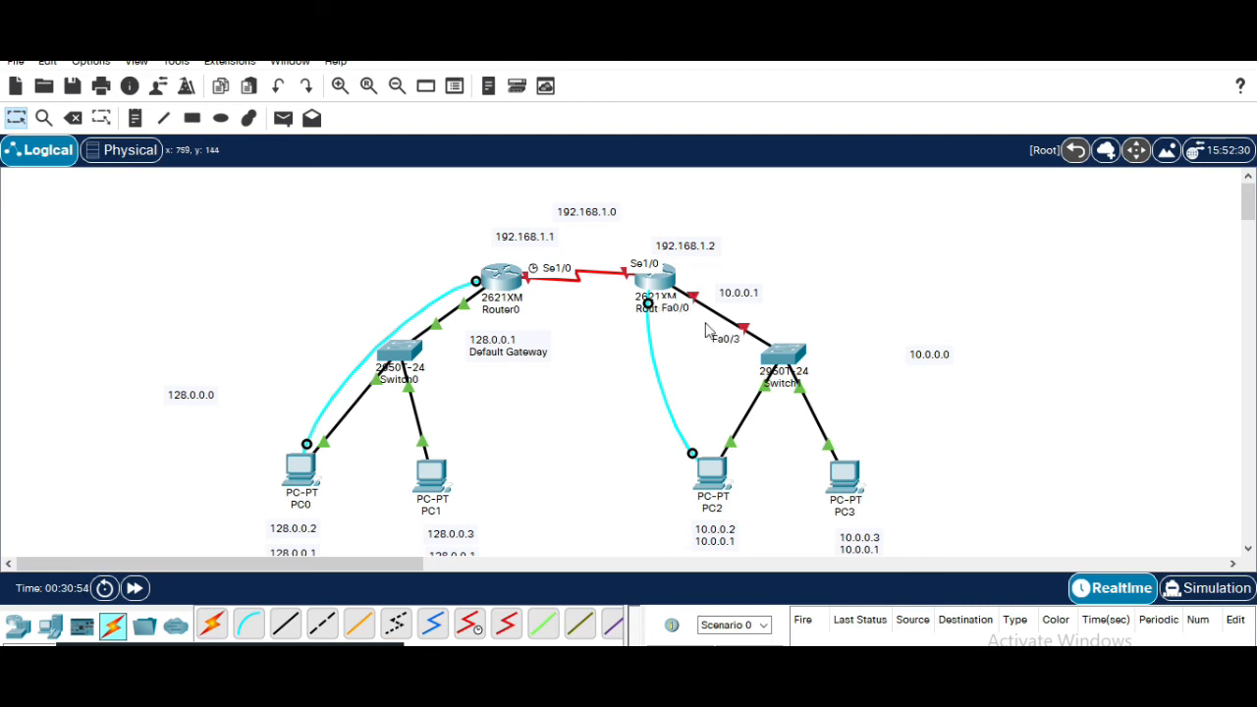
mouse_move(880, 689)
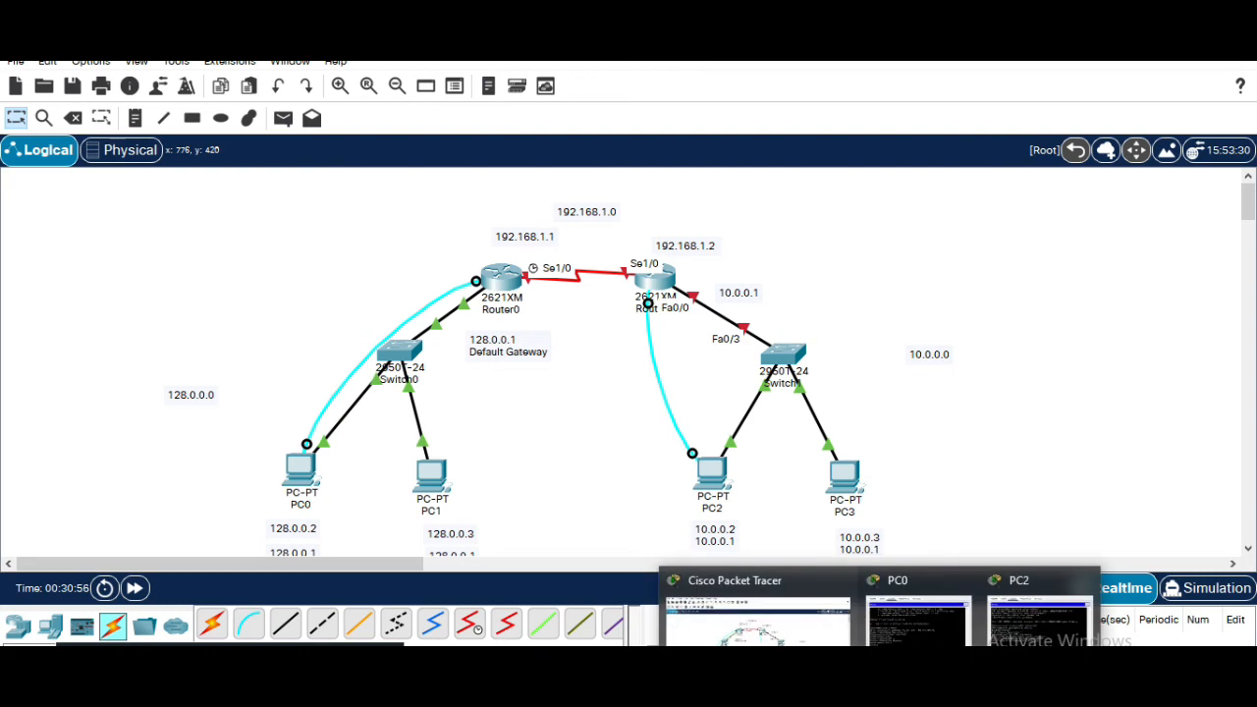
left_click(1010, 637)
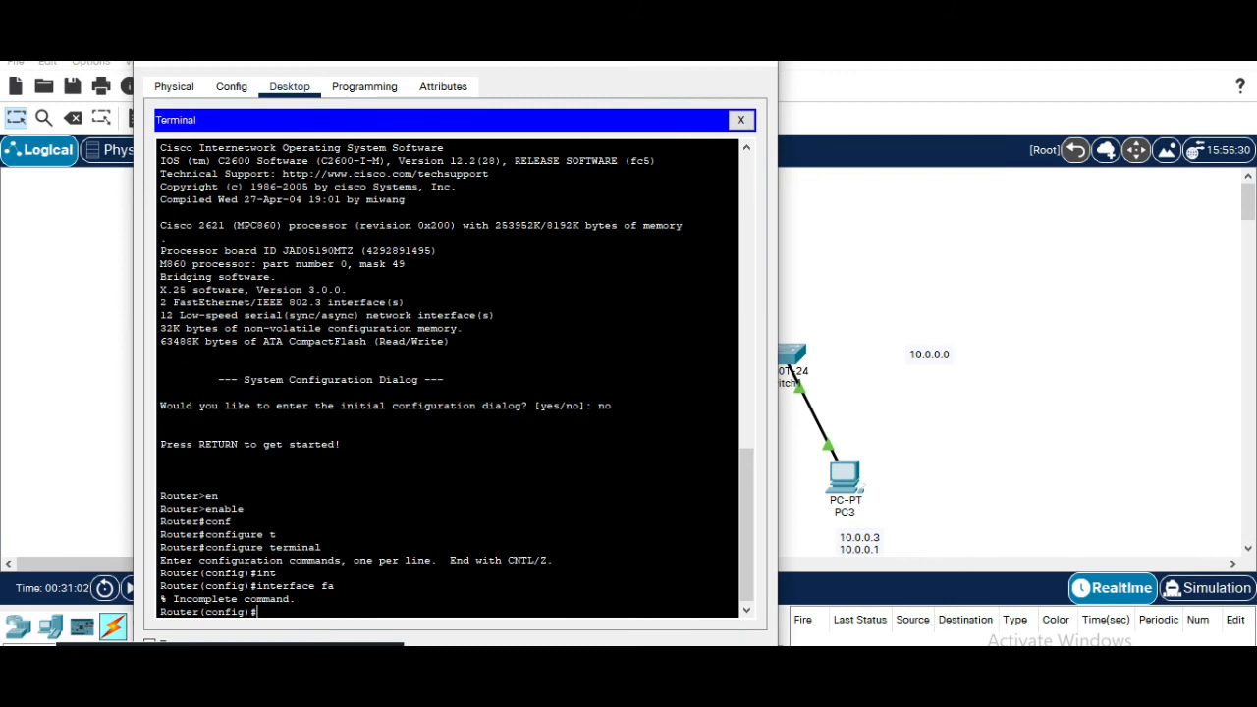
mouse_move(882, 678)
left_click(967, 584)
left_click(539, 435)
left_click(531, 497)
key("Return")
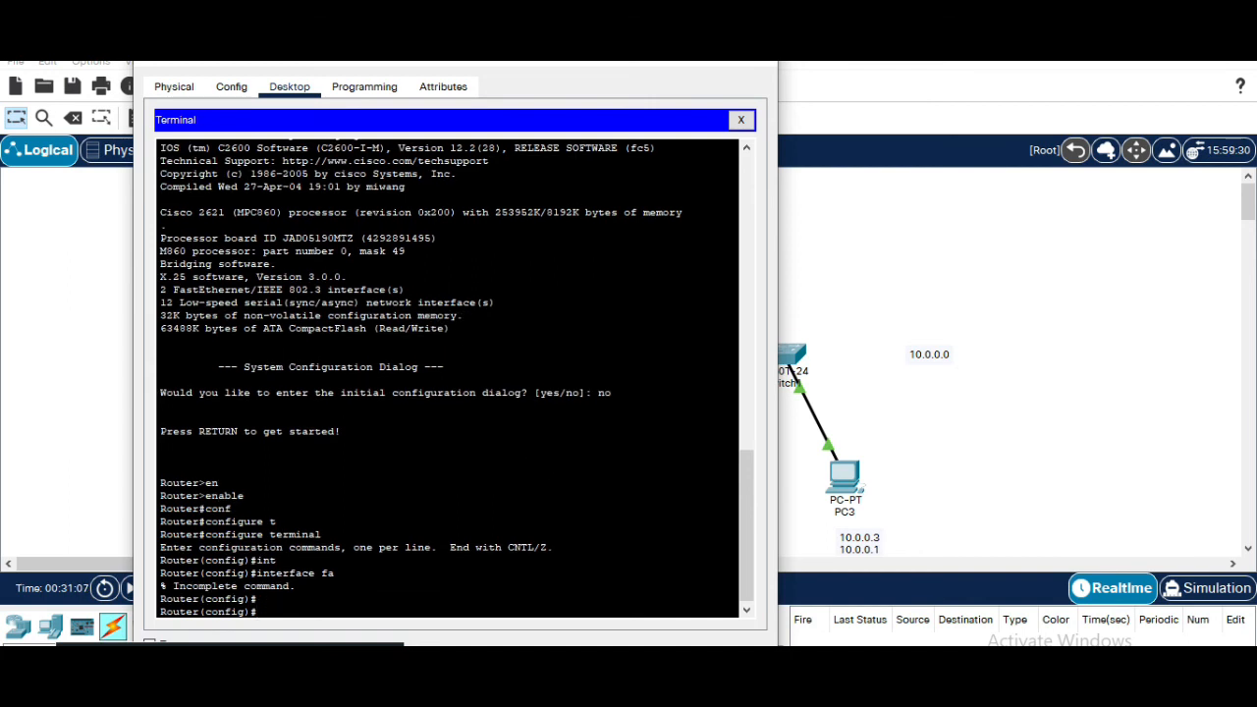
Enter interface configuration mode for Router1's FastEthernet 0/0
type("int")
key("Tab")
type("fa")
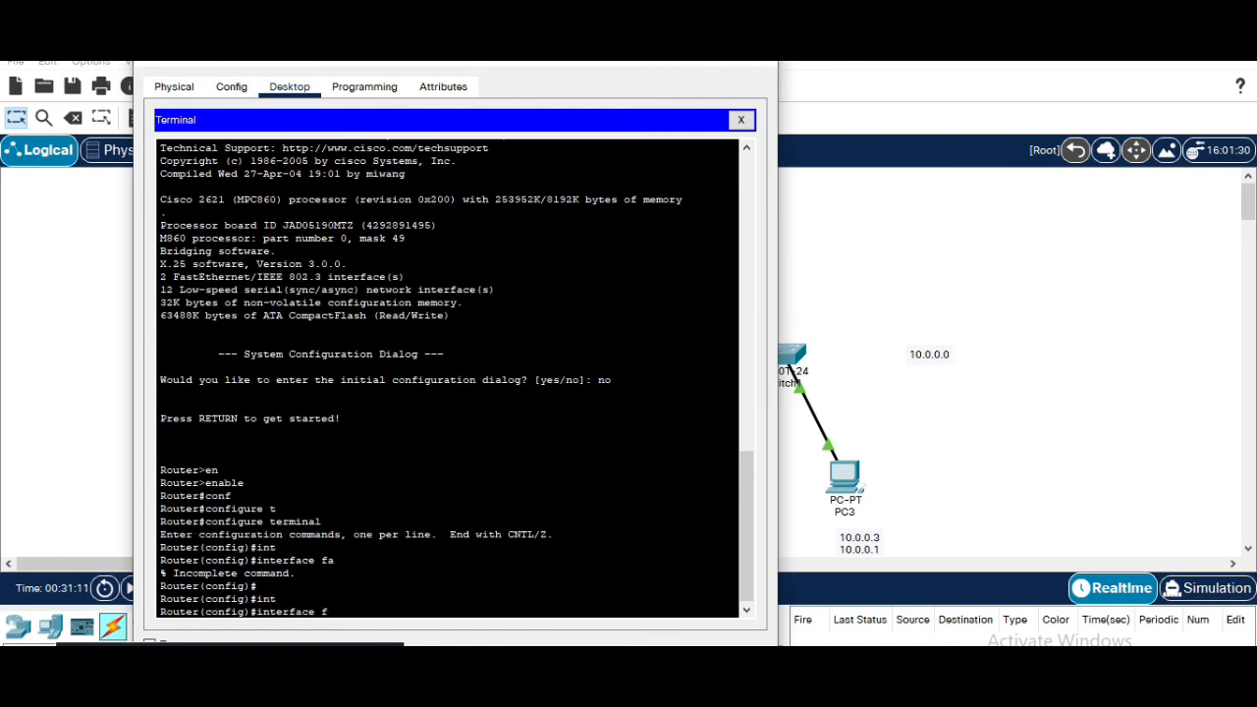
key("Tab")
type("0/0")
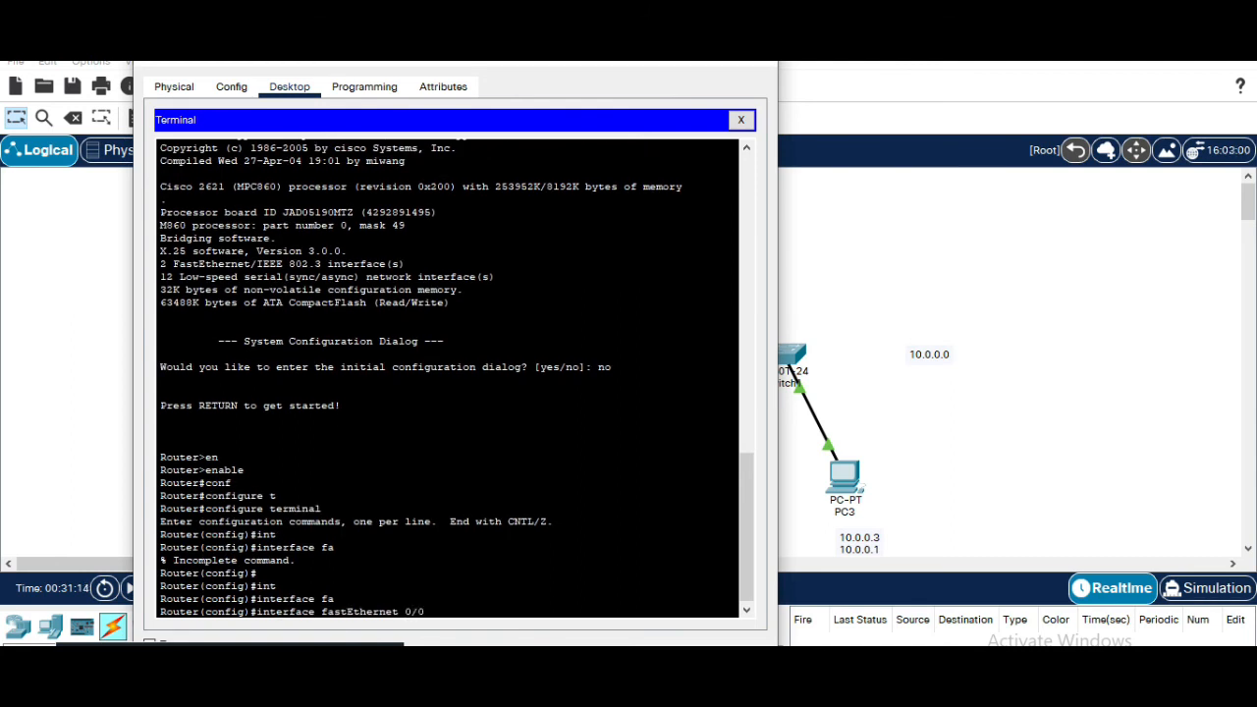
key("Return")
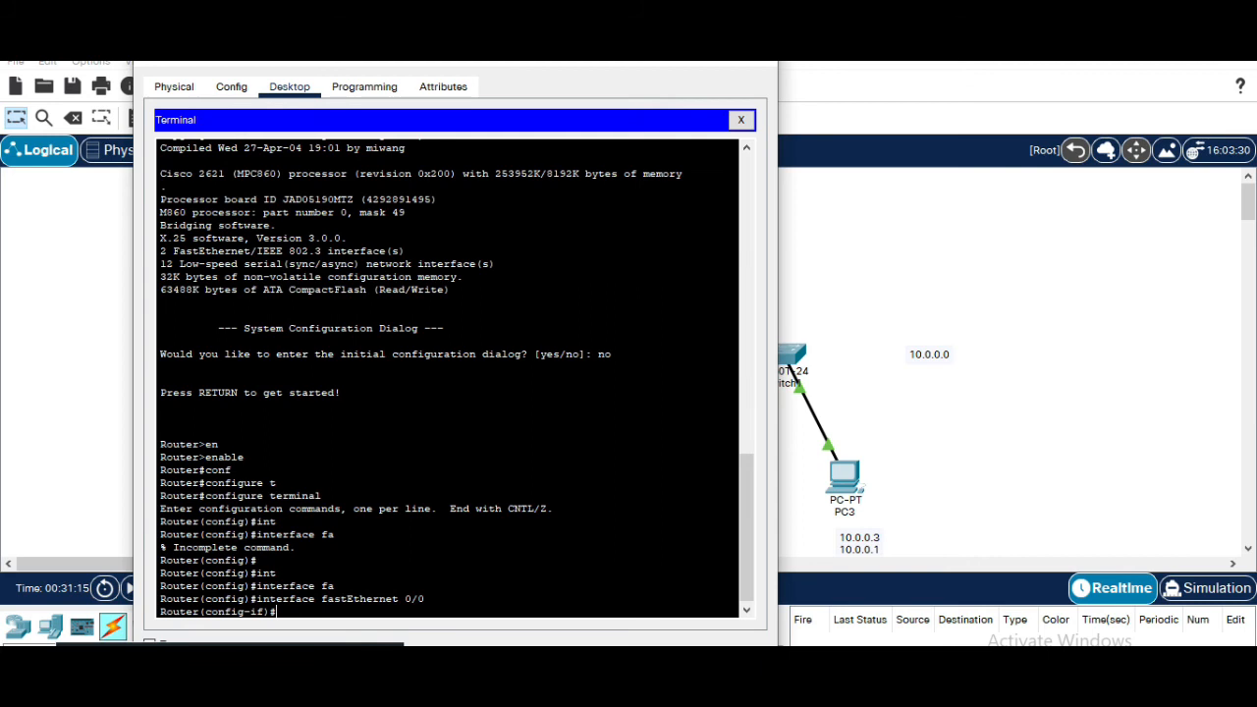
Assign IP address 10.0.0.1 with subnet mask 255.0.0.0 to Router1's FastEthernet 0/0
type("ip add")
key("Tab")
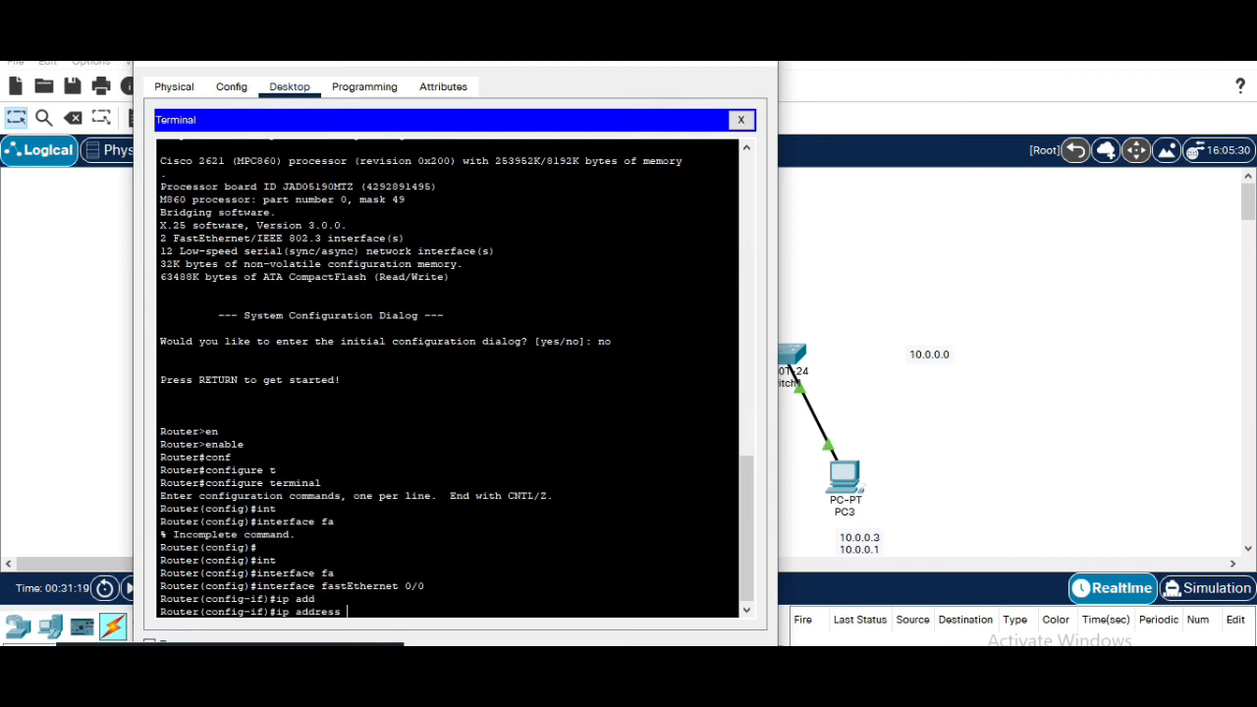
type("10.0.0.1 255")
type(".0.0.0")
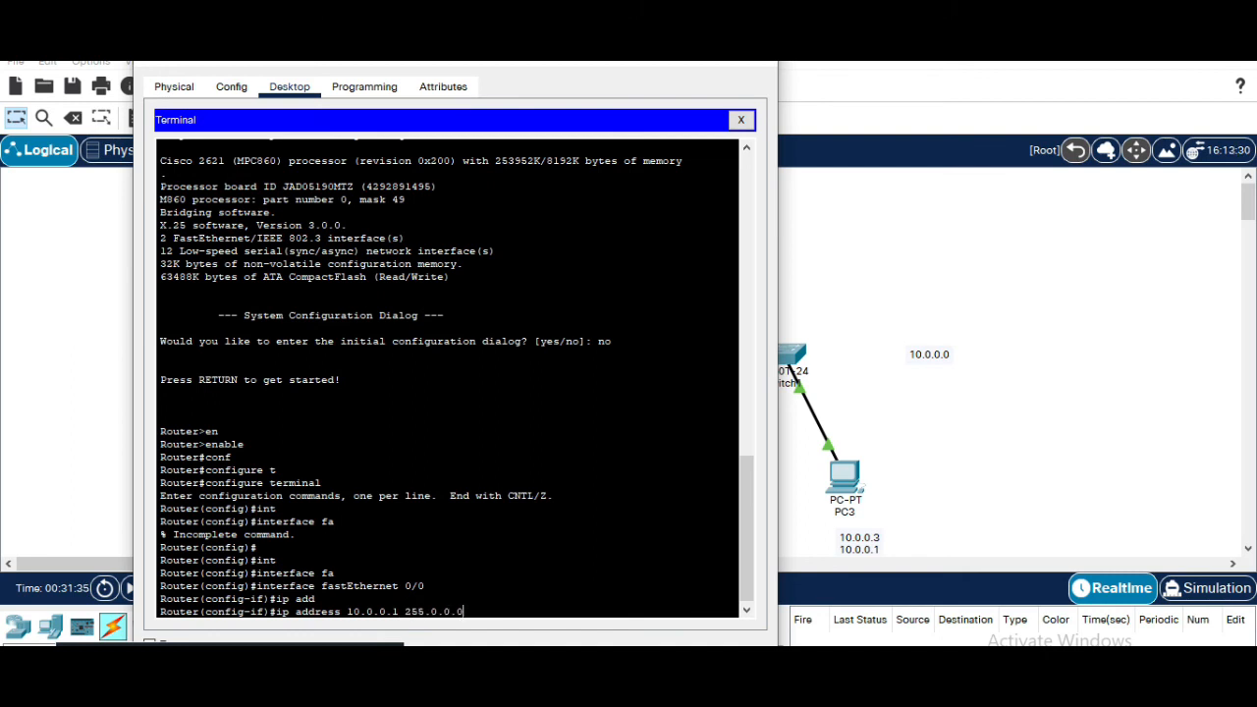
key("Return")
Bring Router1's FastEthernet 0/0 interface up with no shutdown
type("no")
key("Tab")
type("sh")
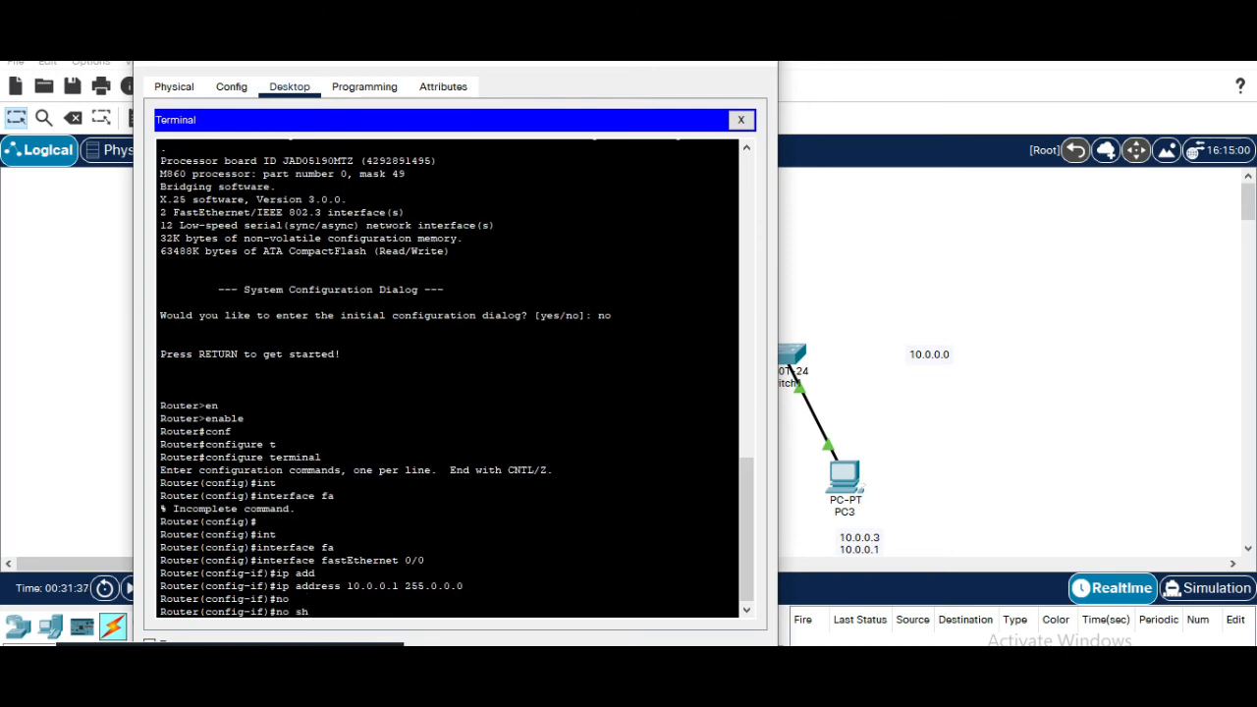
key("Tab")
key("Return")
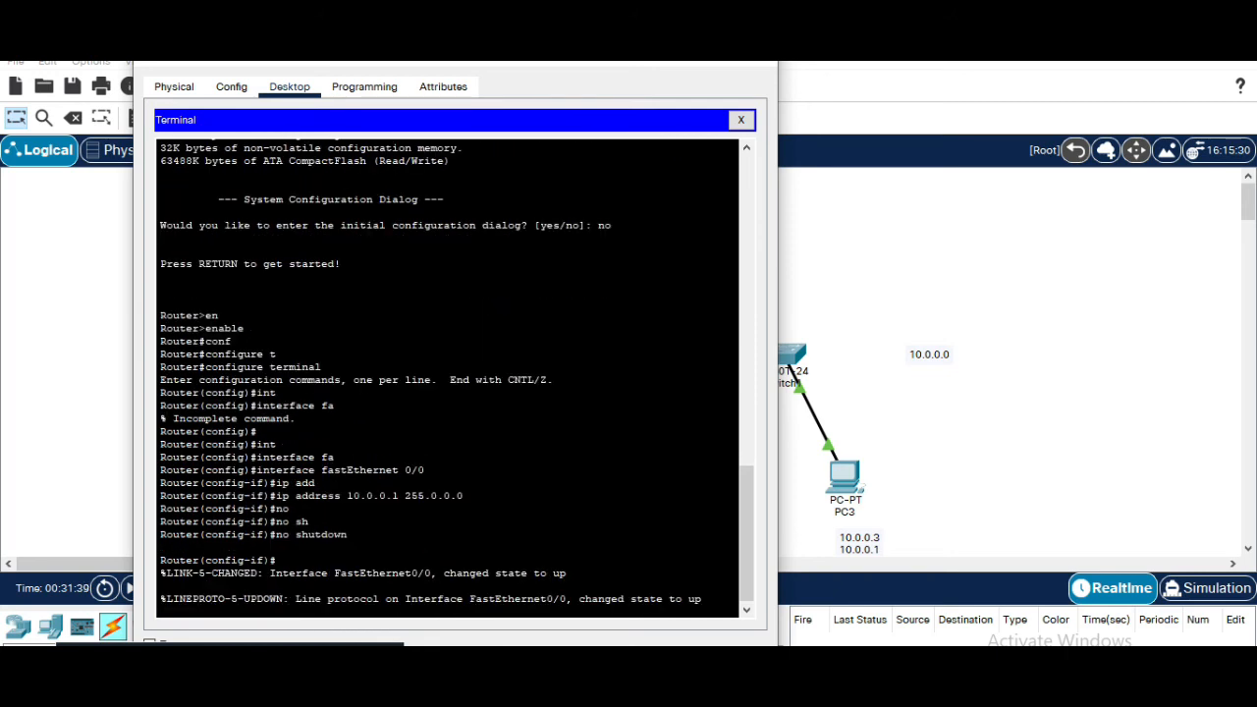
key("Return")
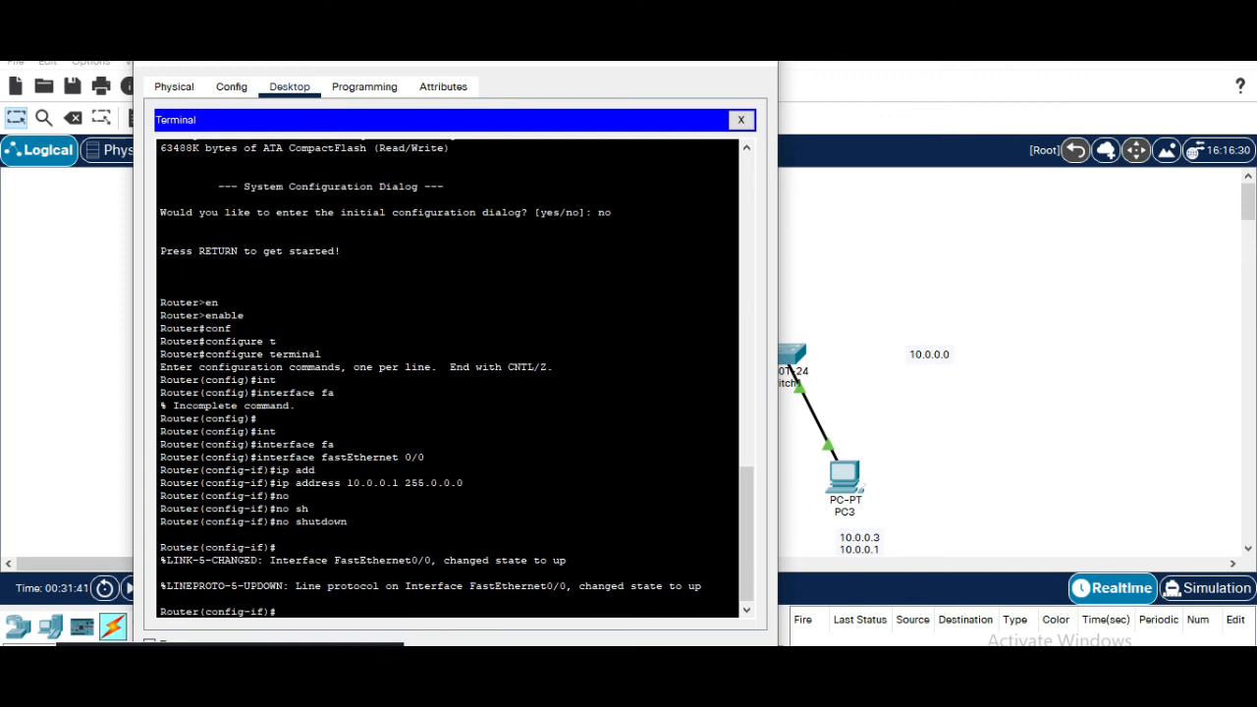
Leave the FastEthernet interface and enter interface configuration for Serial 1/0, checking the port name on the topology
type("exit")
key("Return")
type("i")
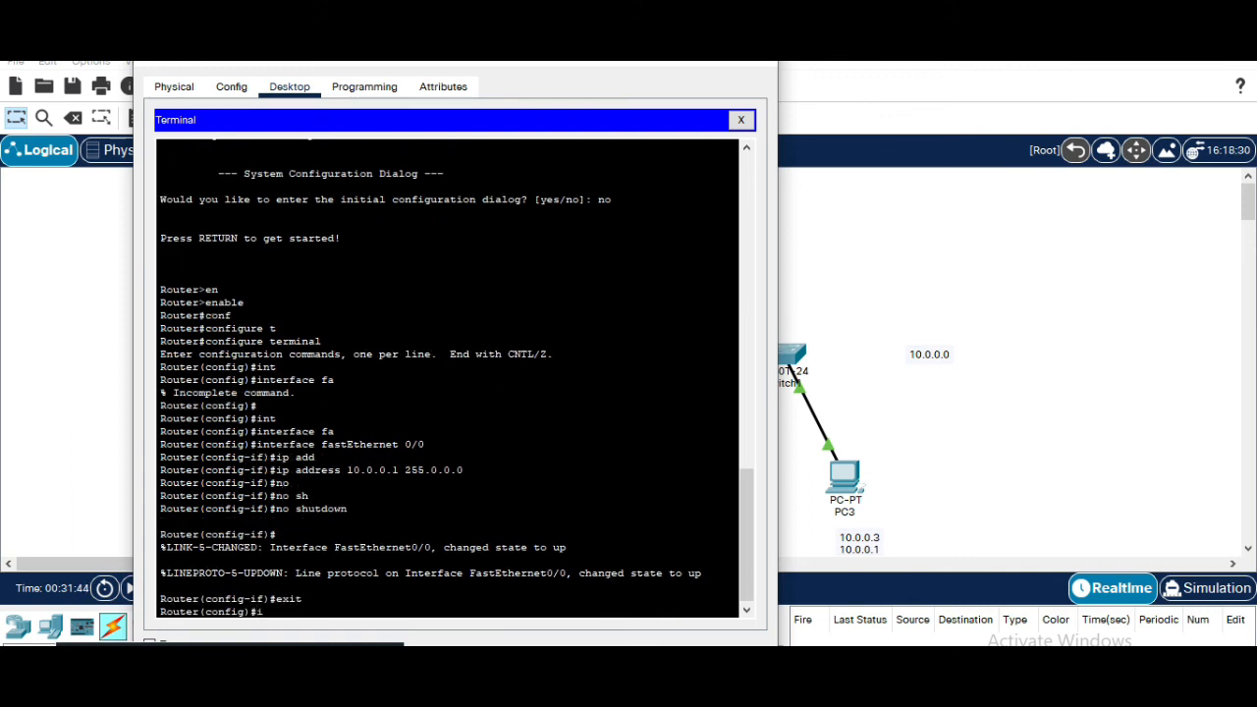
type("nter")
key("Tab")
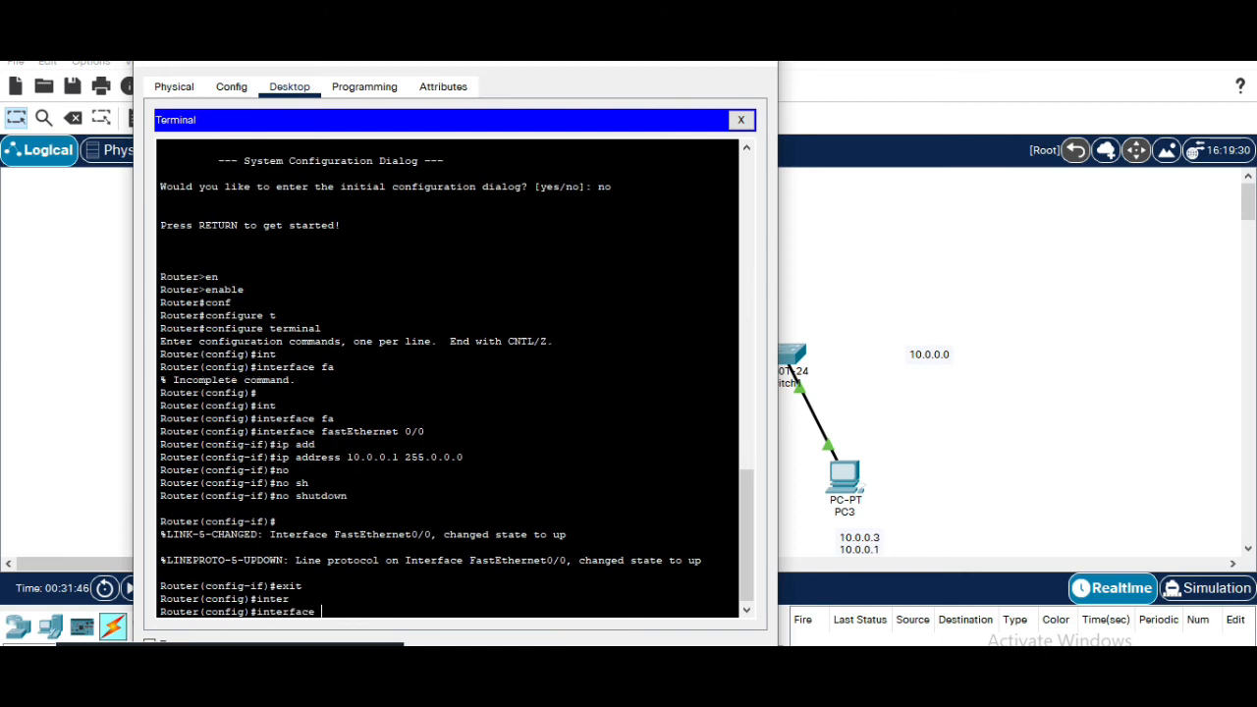
type("f")
key("BackSpace")
type("se")
key("Tab")
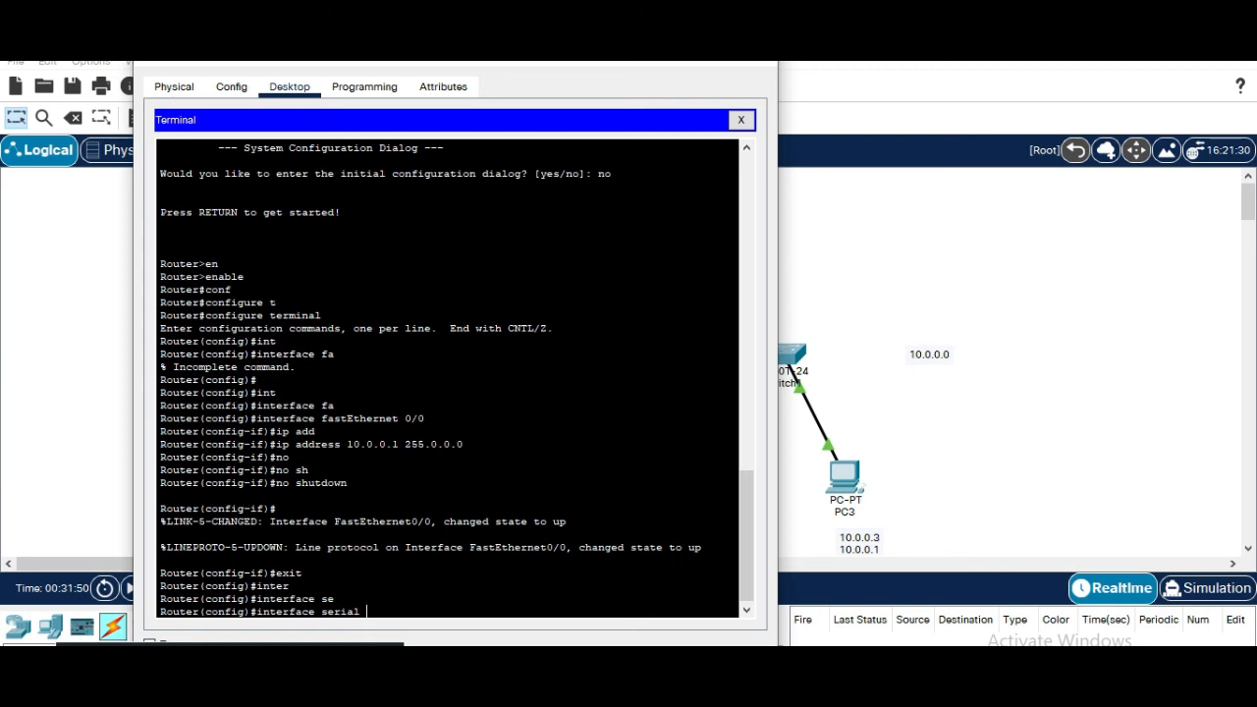
left_click_drag(603, 63, 496, 86)
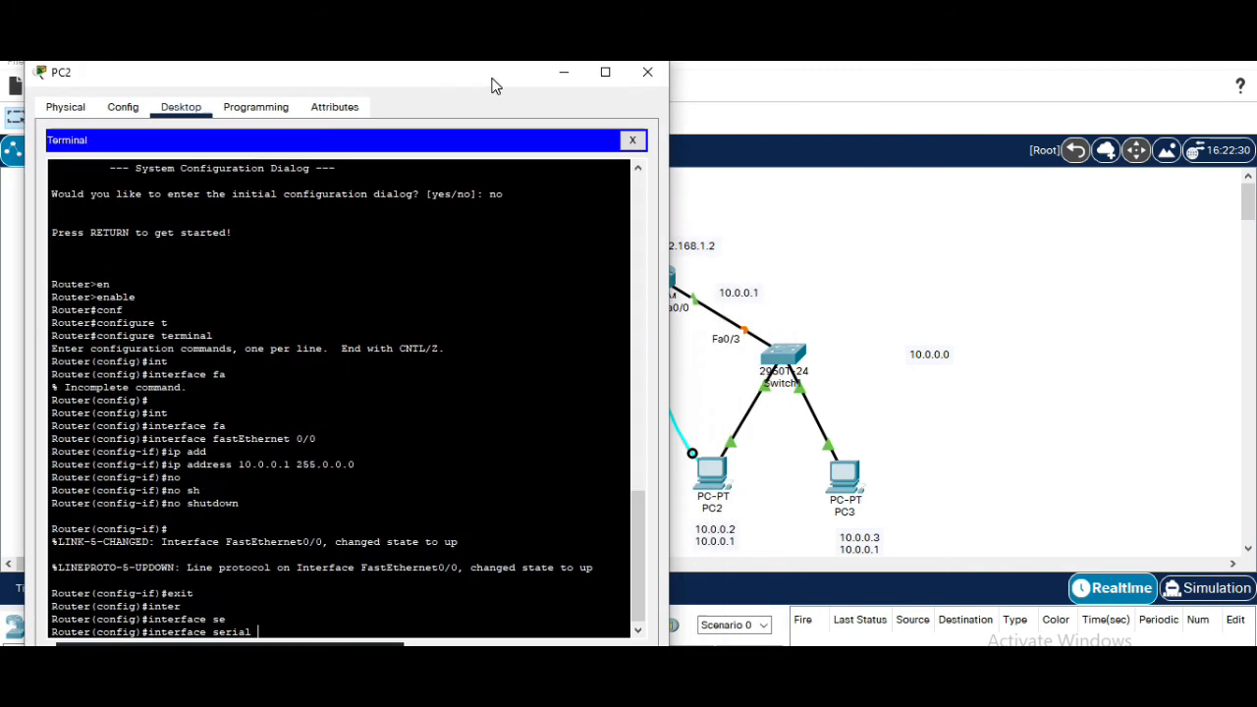
left_click(737, 258)
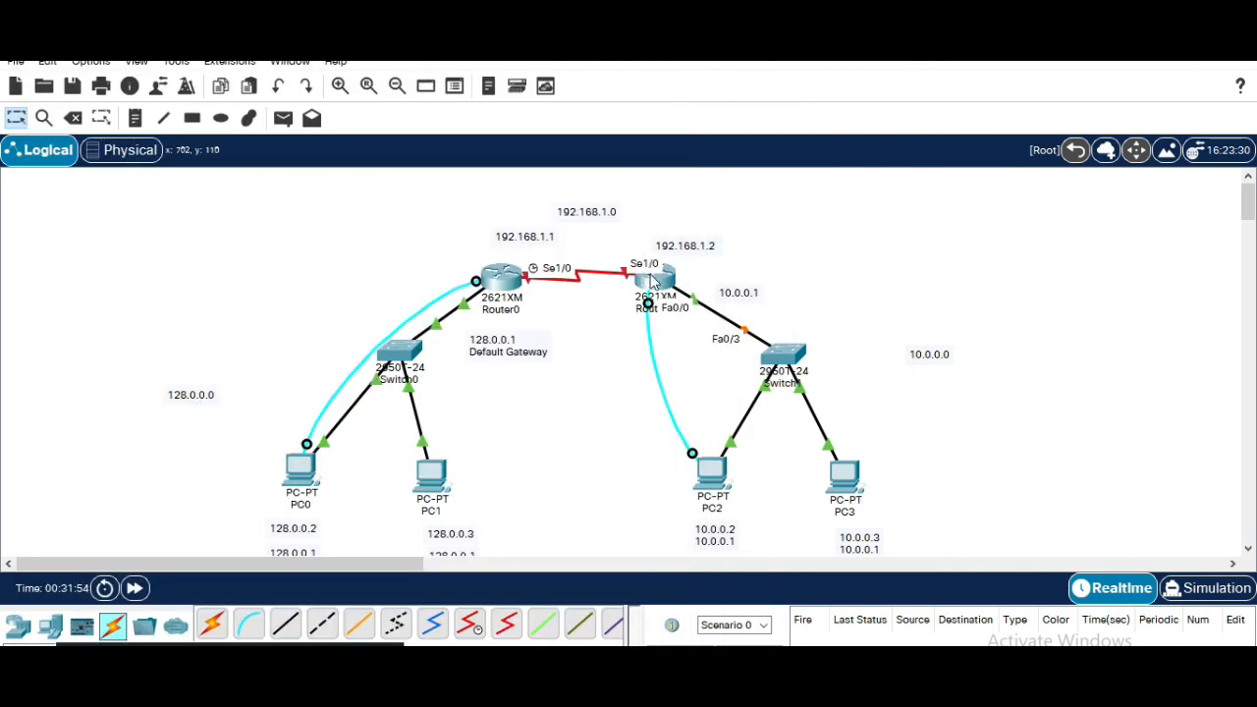
mouse_move(881, 695)
left_click(965, 633)
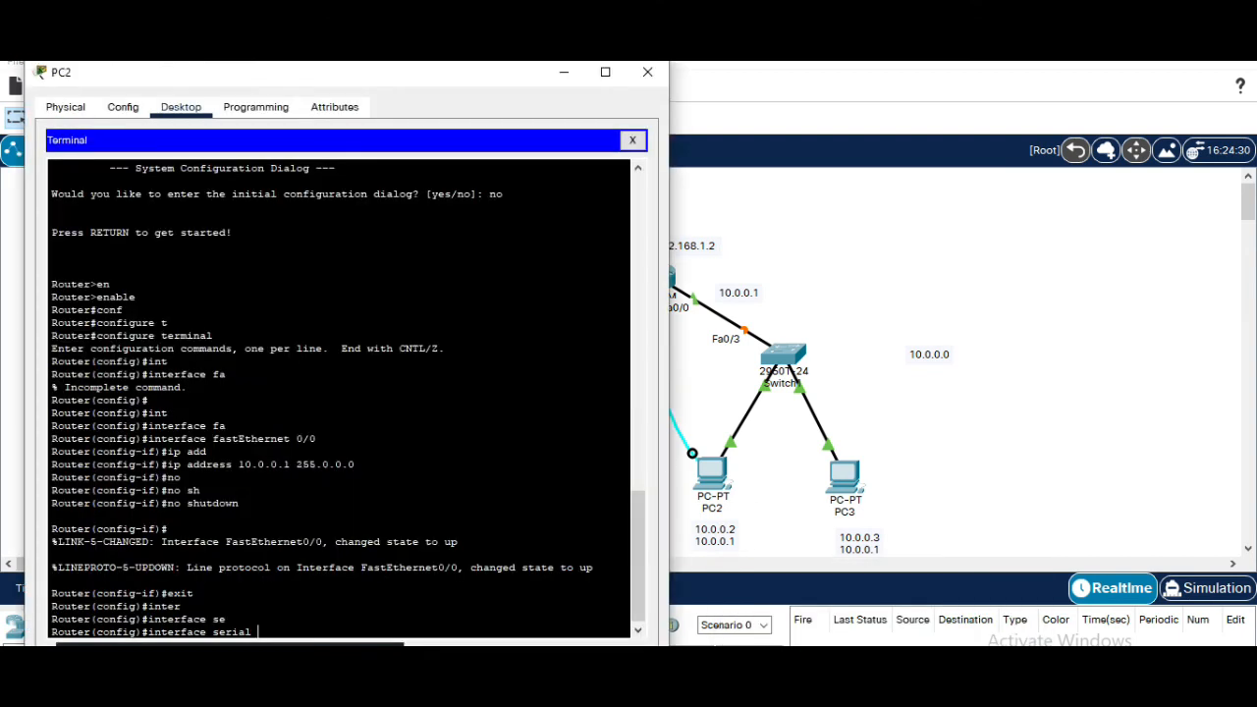
type("1/0")
key("Return")
Assign IP address 192.168.1.2 with subnet mask 255.255.255.0 to Router1's Serial 1/0
type("ip")
key("Tab")
type("ad")
key("Tab")
type("19")
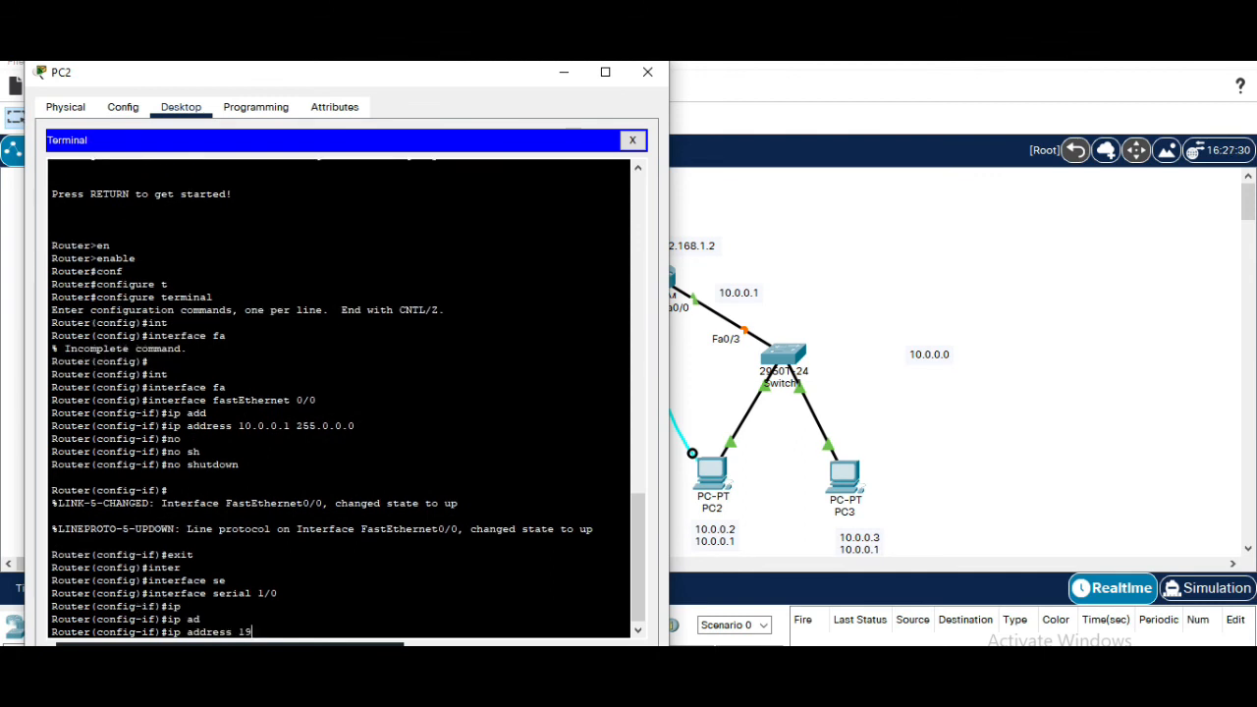
type("2.168.1.2 255.25")
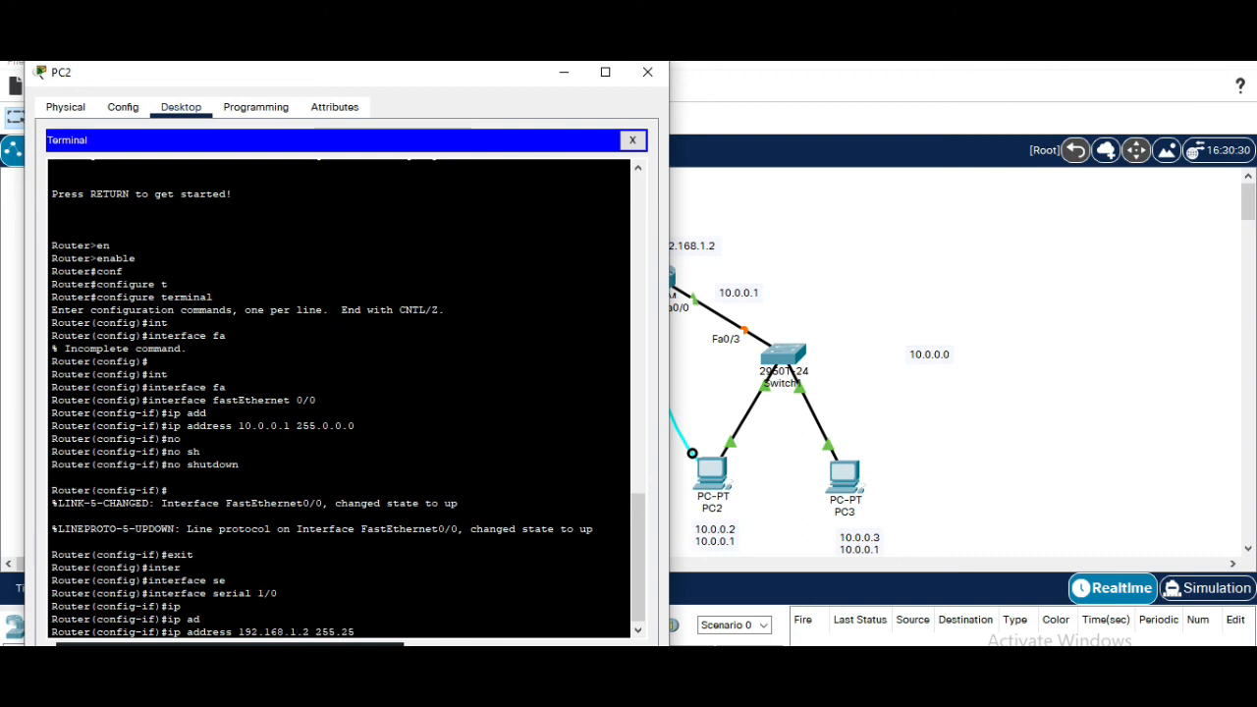
type("5.255.255.0")
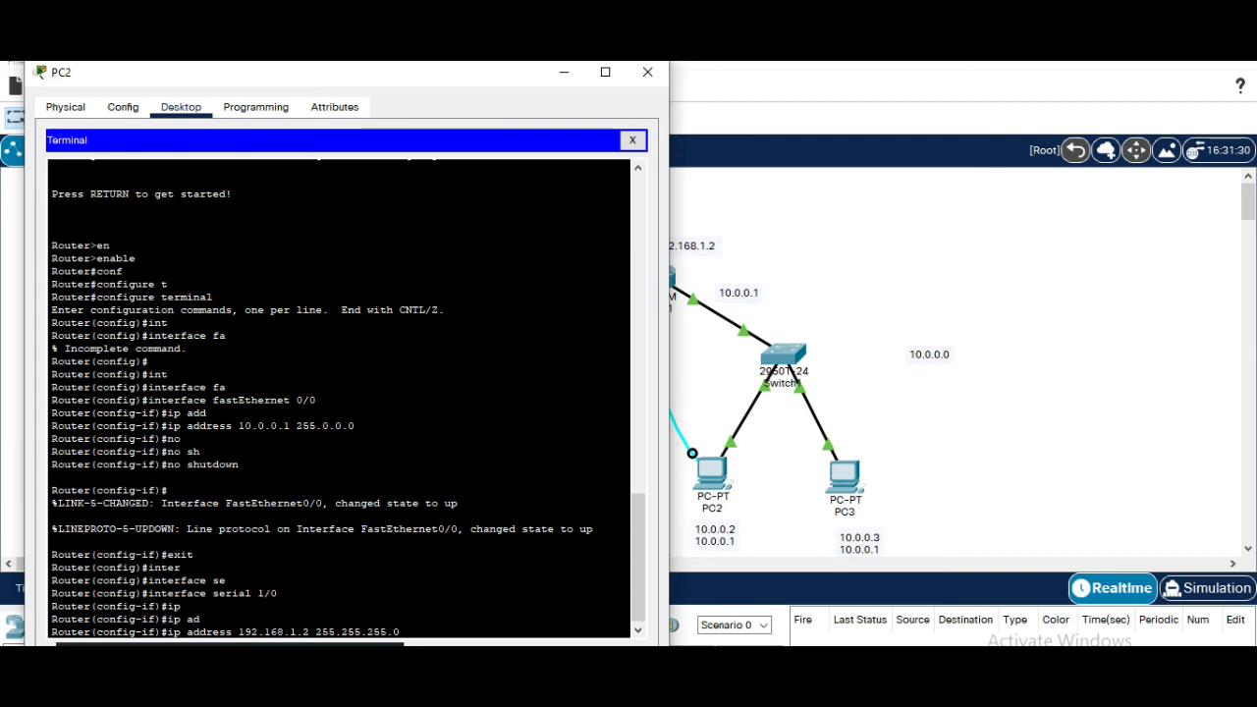
key("Return")
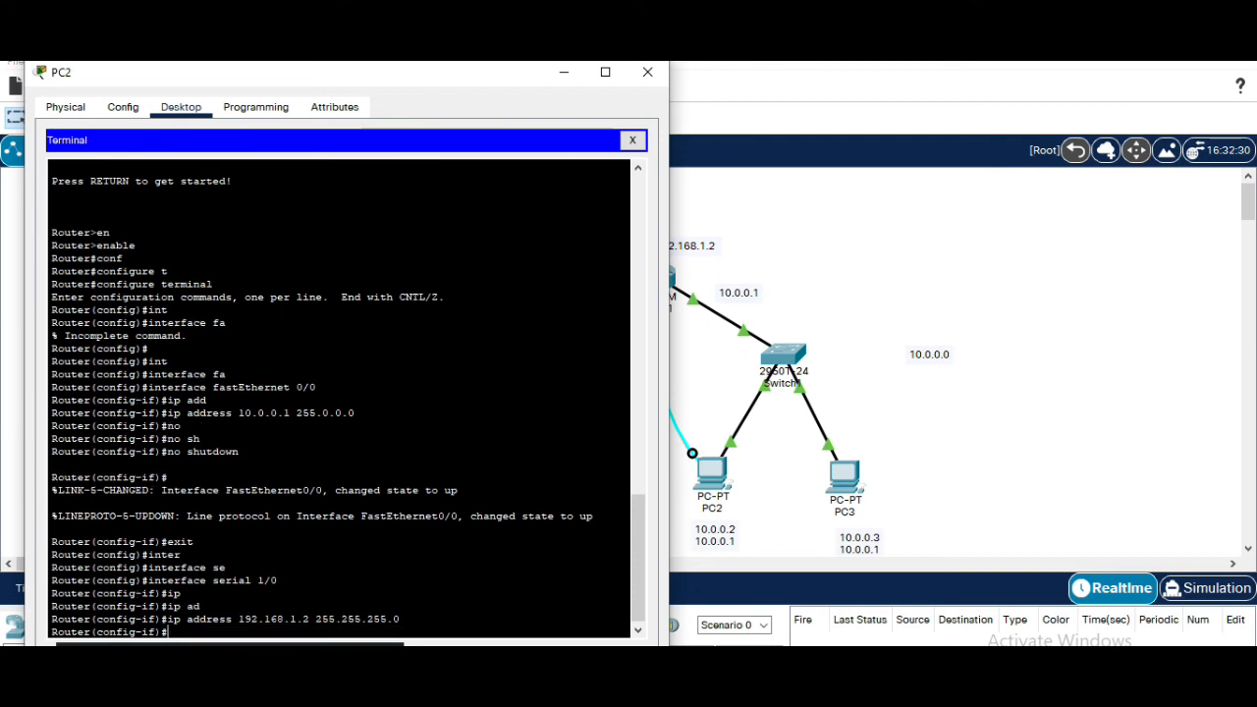
Bring Router1's Serial 1/0 interface up with no shutdown
type("noo")
key("Tab")
key("BackSpace")
key("Tab")
type("sh")
key("Tab")
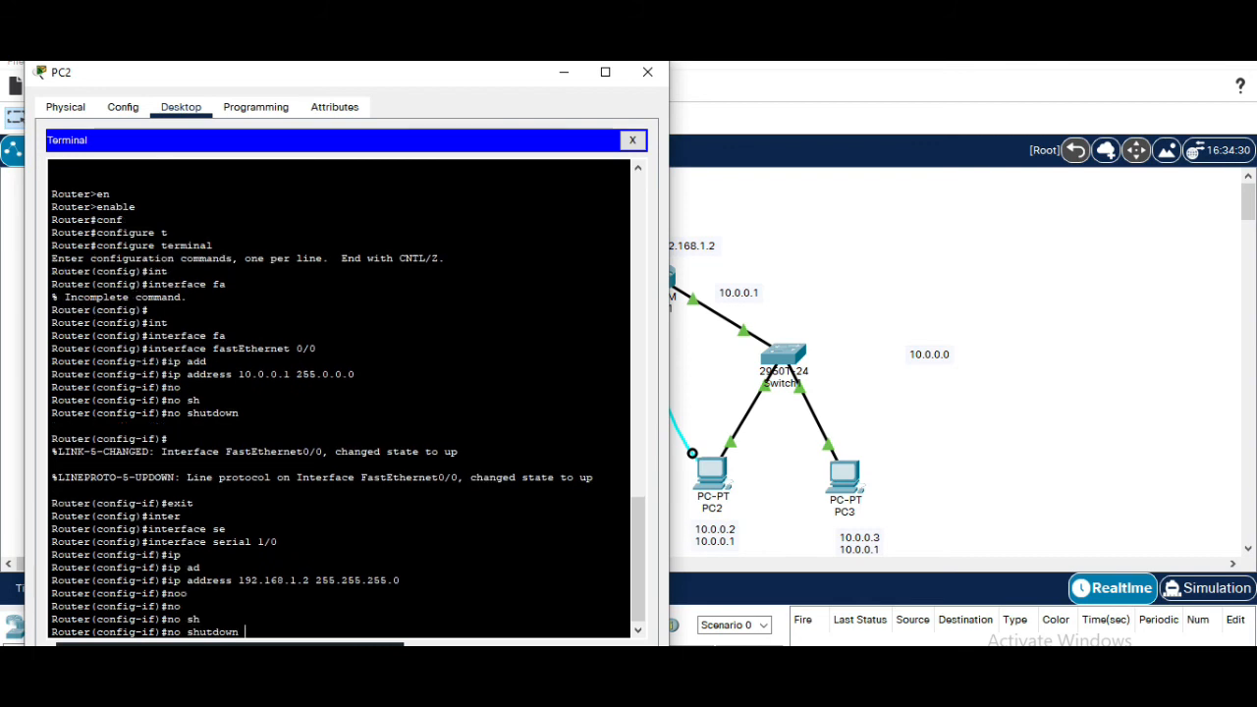
key("Return")
key("Return")
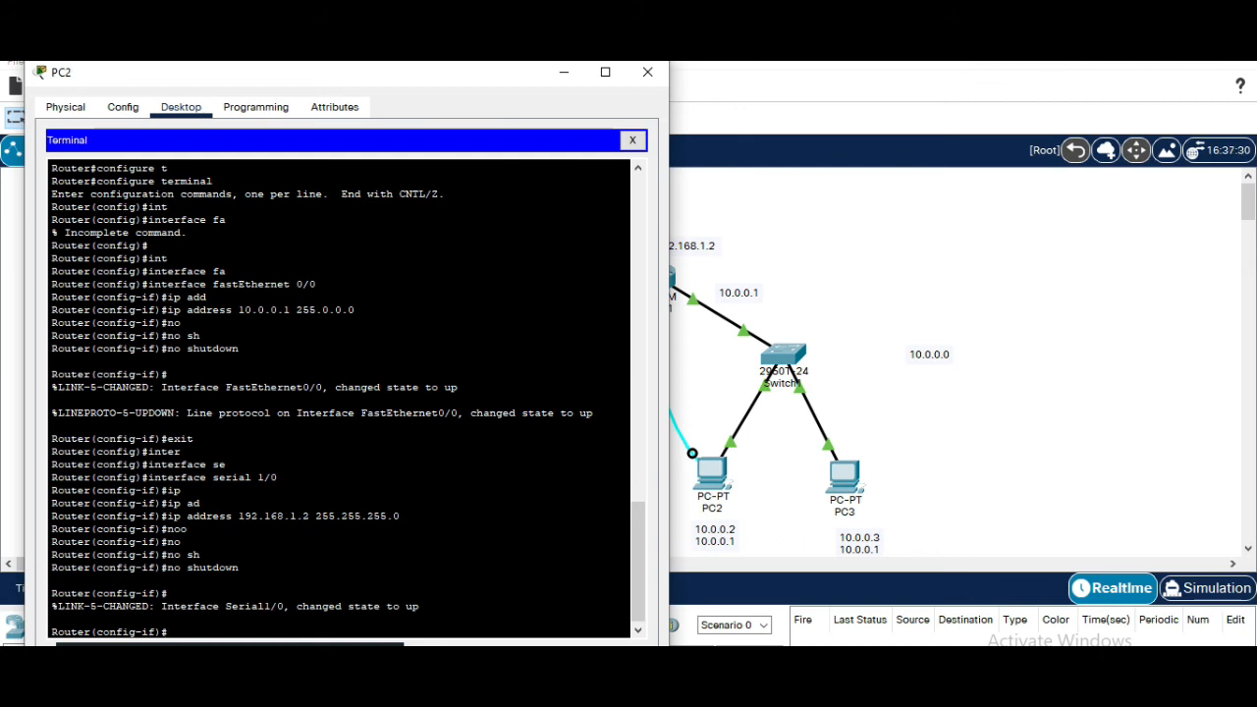
Return to privileged mode and display Router1's routing table with show ip route
key("ctrl+z")
key("Return")
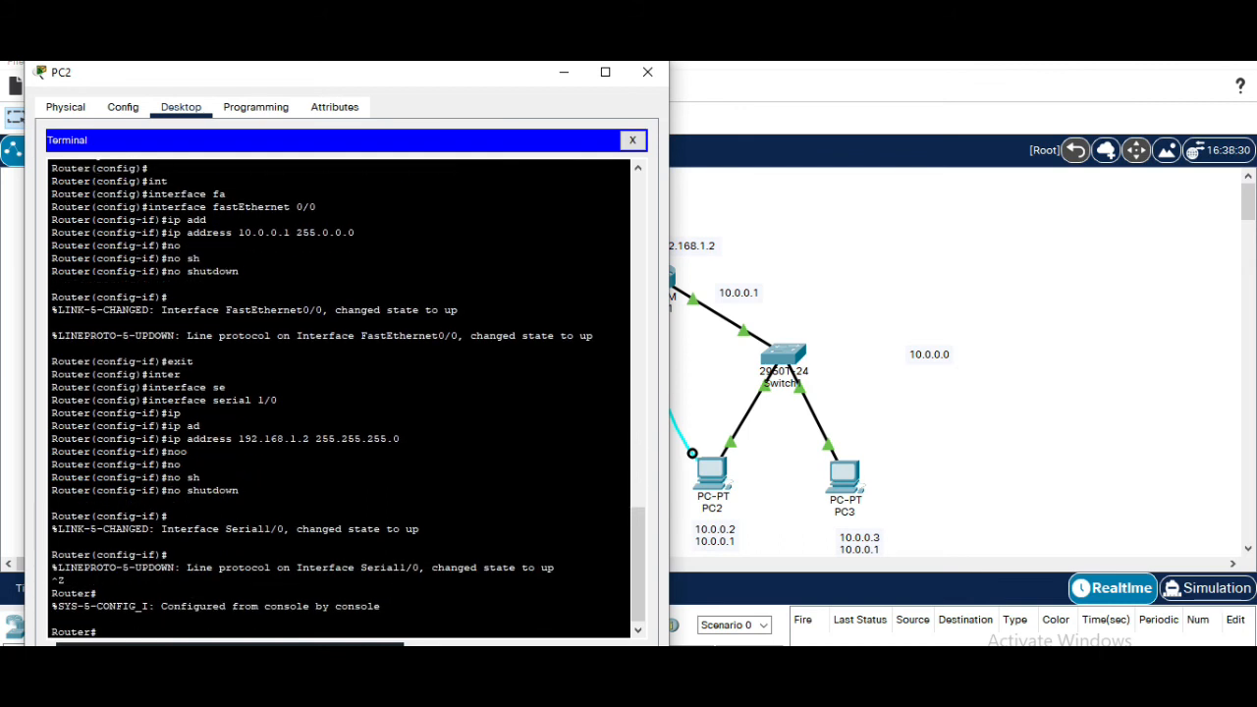
type("sh")
key("Tab")
type("ip")
key("Tab")
type("ro")
key("Tab")
key("Return")
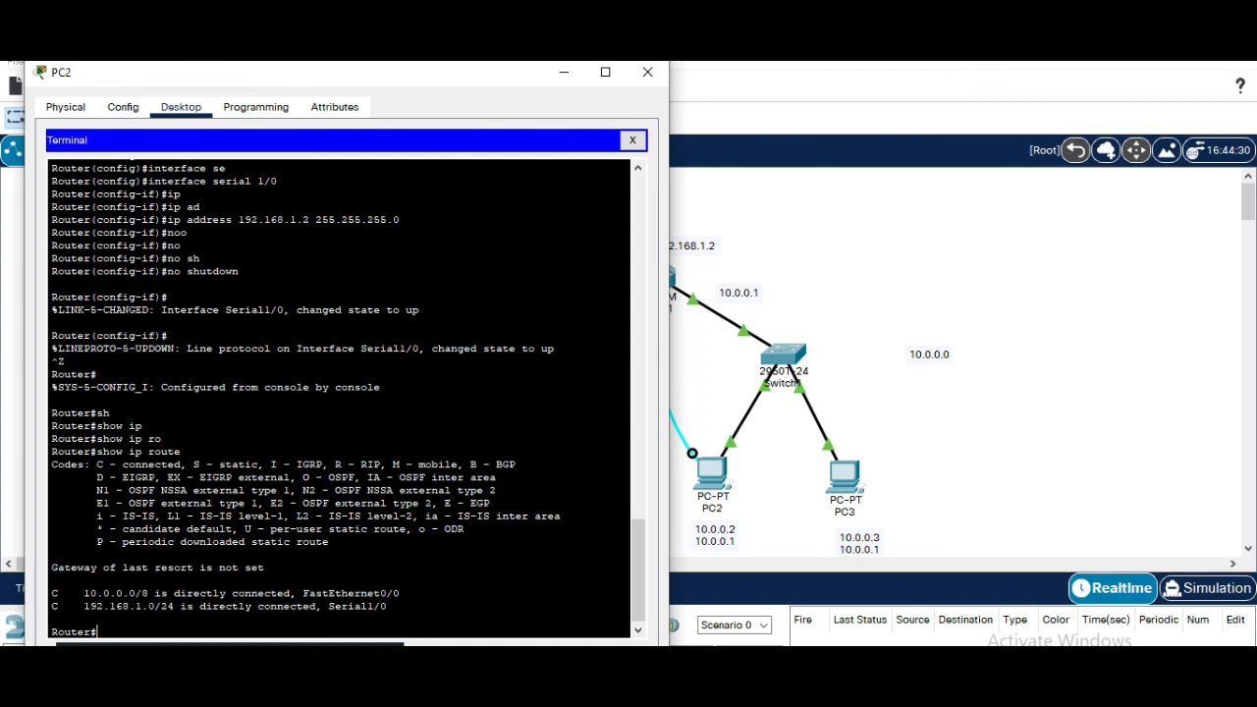
left_click_drag(370, 79, 496, 345)
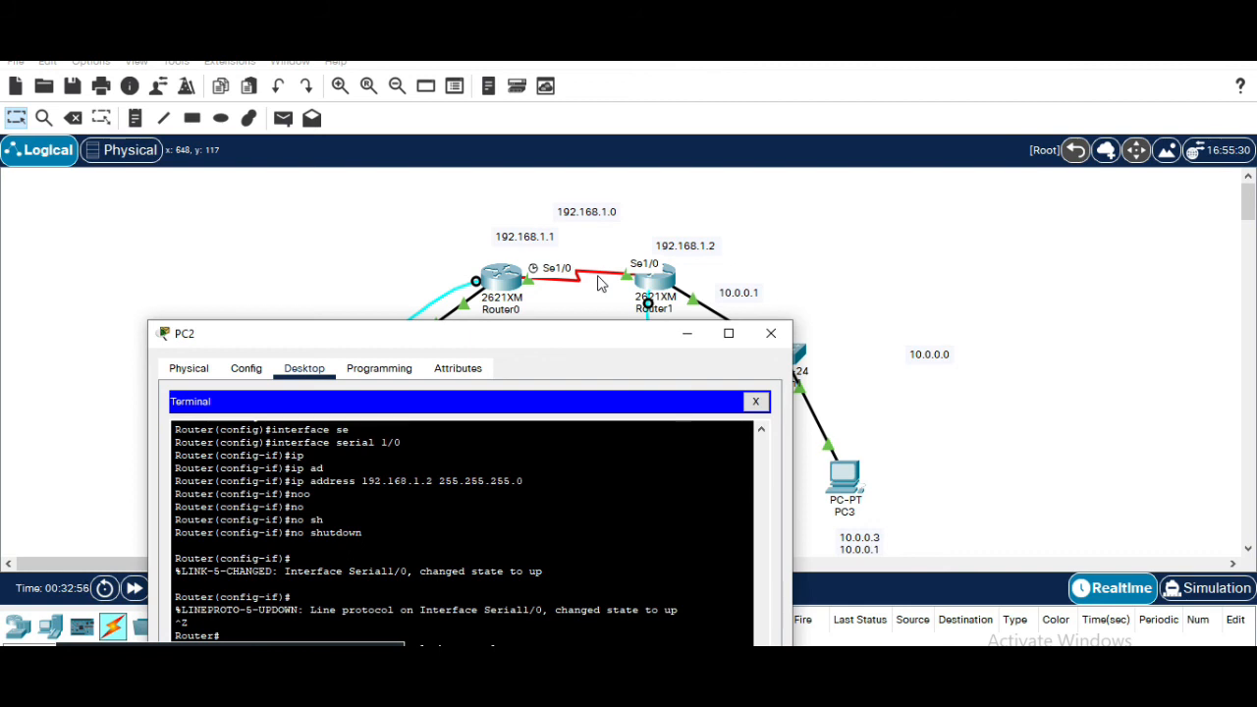
left_click(593, 349)
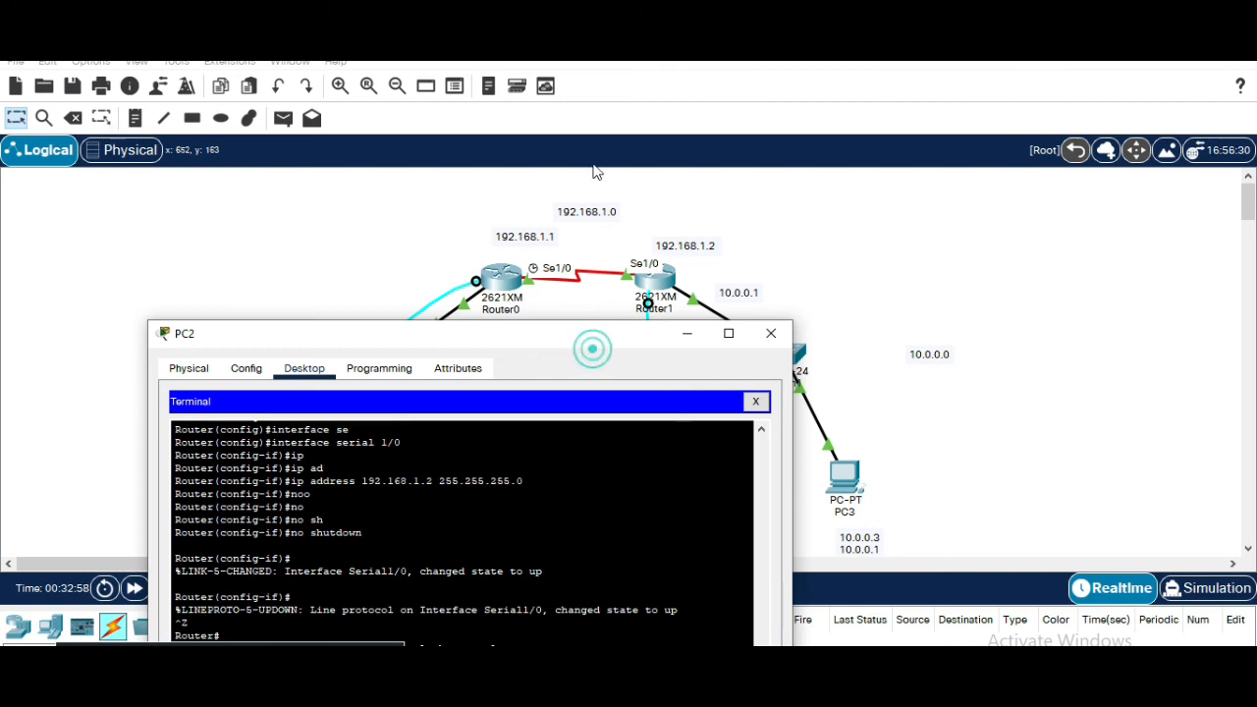
left_click_drag(593, 341, 710, 53)
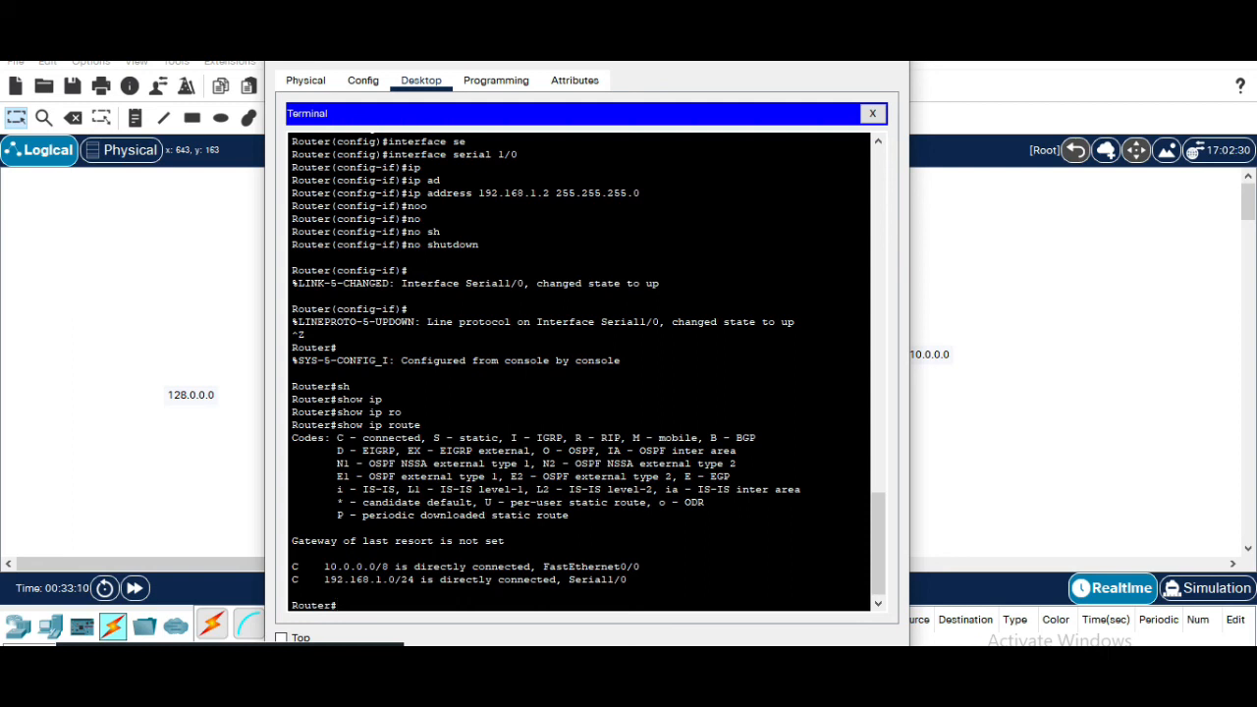
left_click_drag(623, 53, 647, 39)
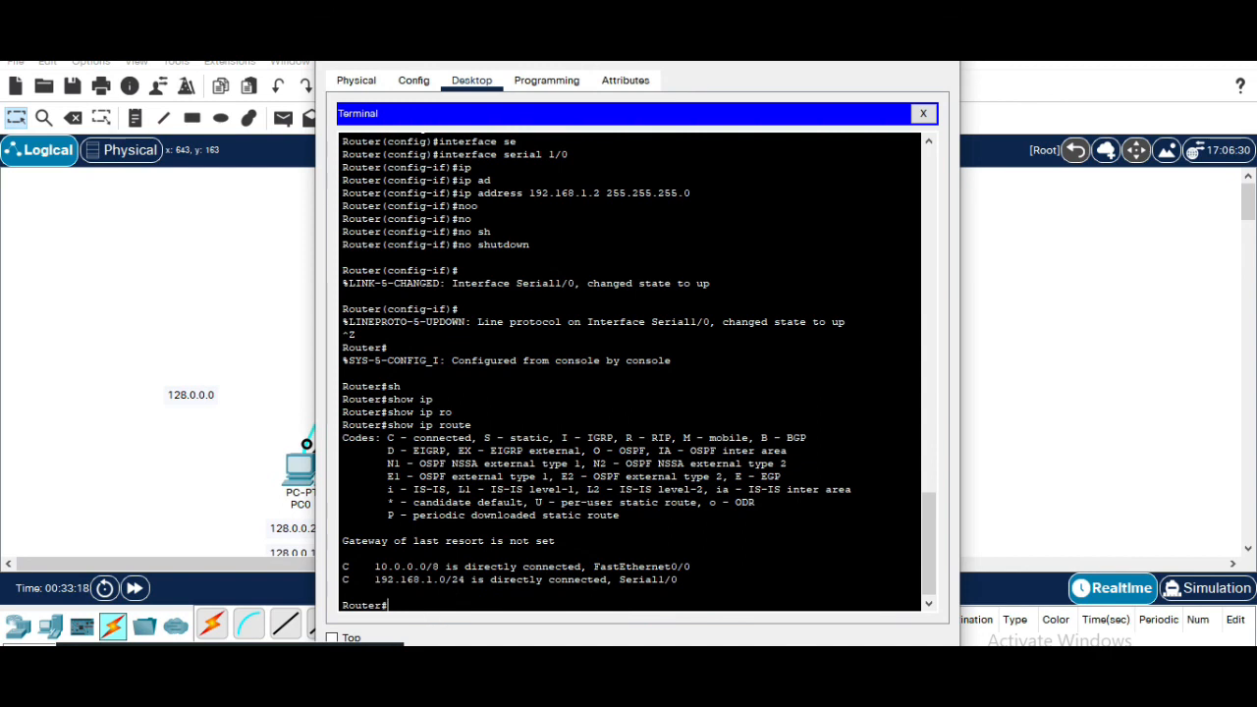
left_click(1087, 435)
left_click(503, 272)
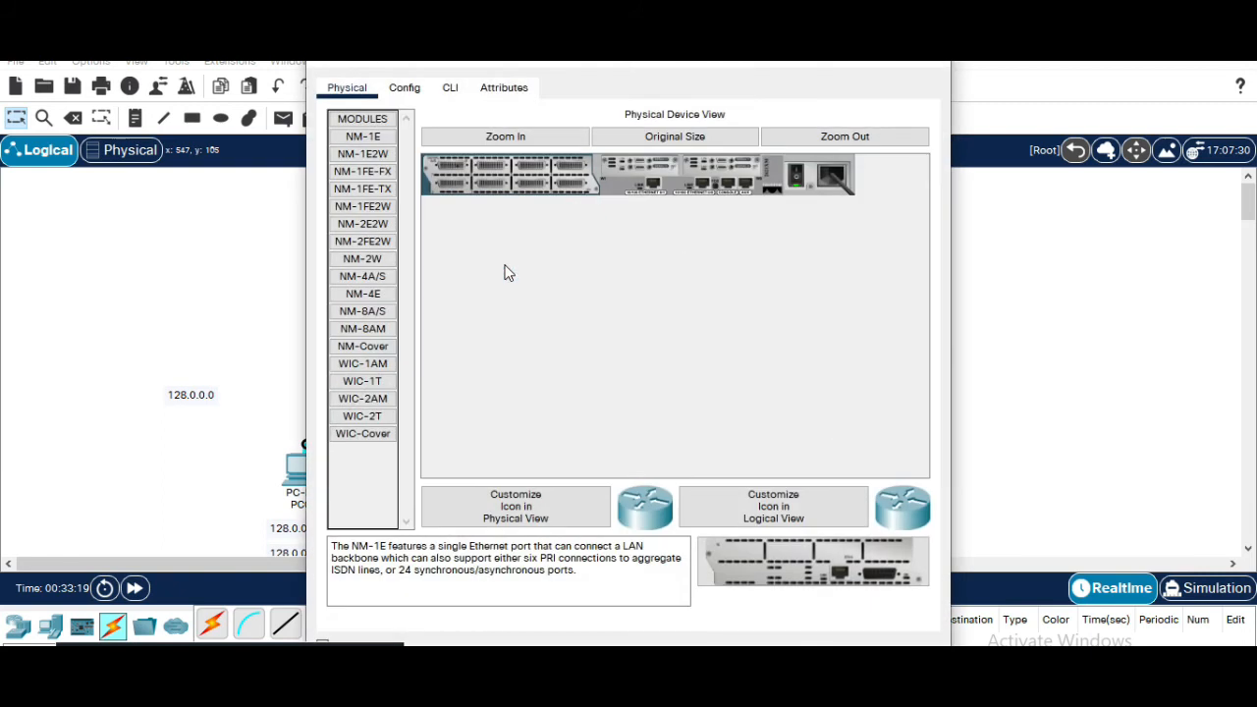
left_click(946, 67)
Open PC0's console terminal to Router0 and rerun show ip route there
left_click(306, 476)
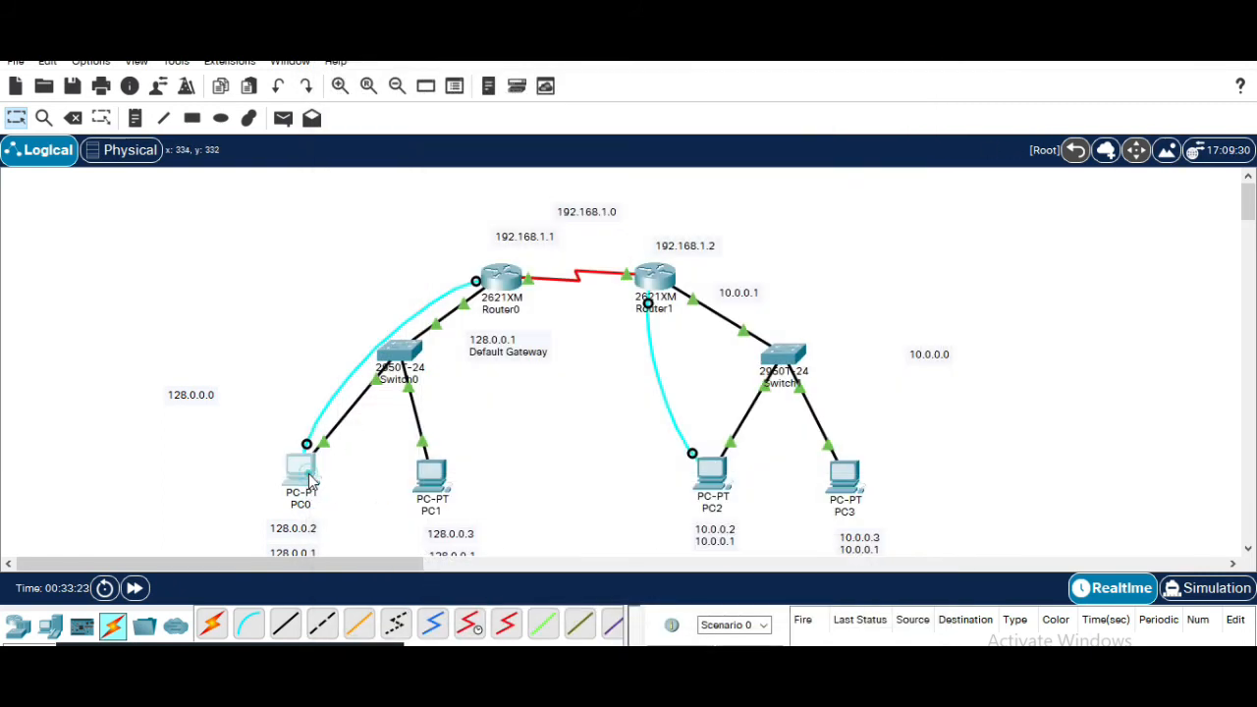
left_click(614, 154)
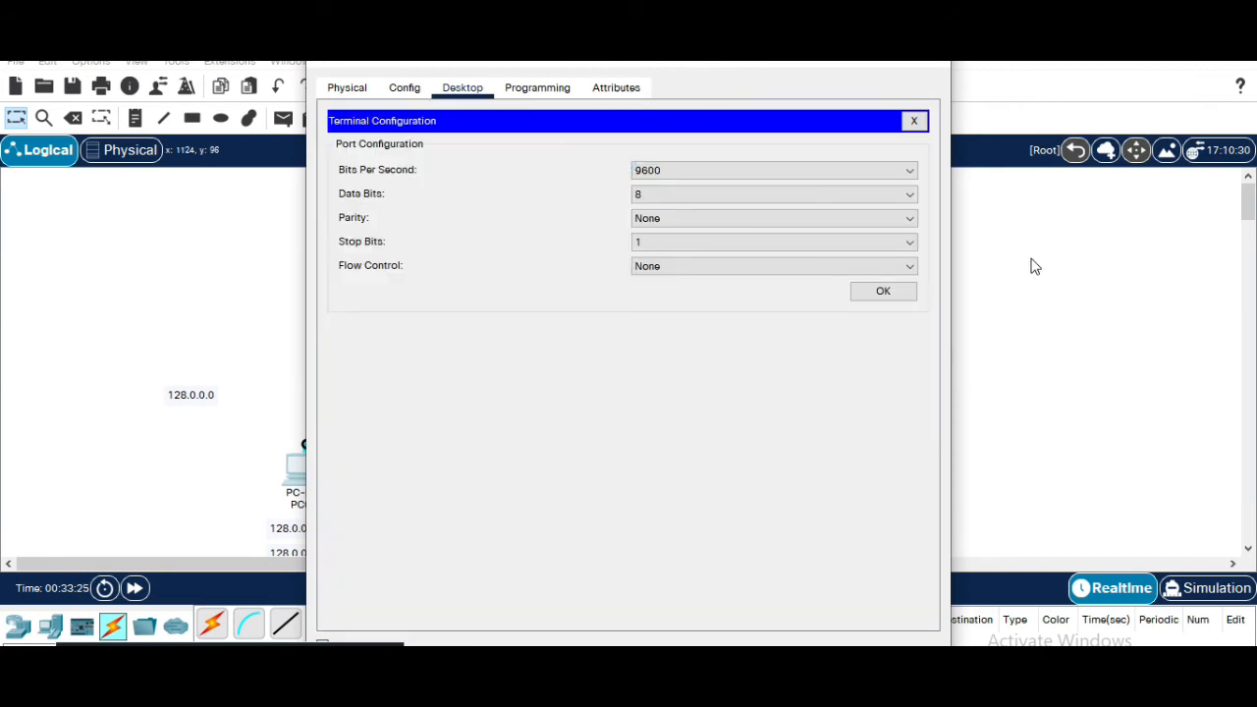
left_click(887, 292)
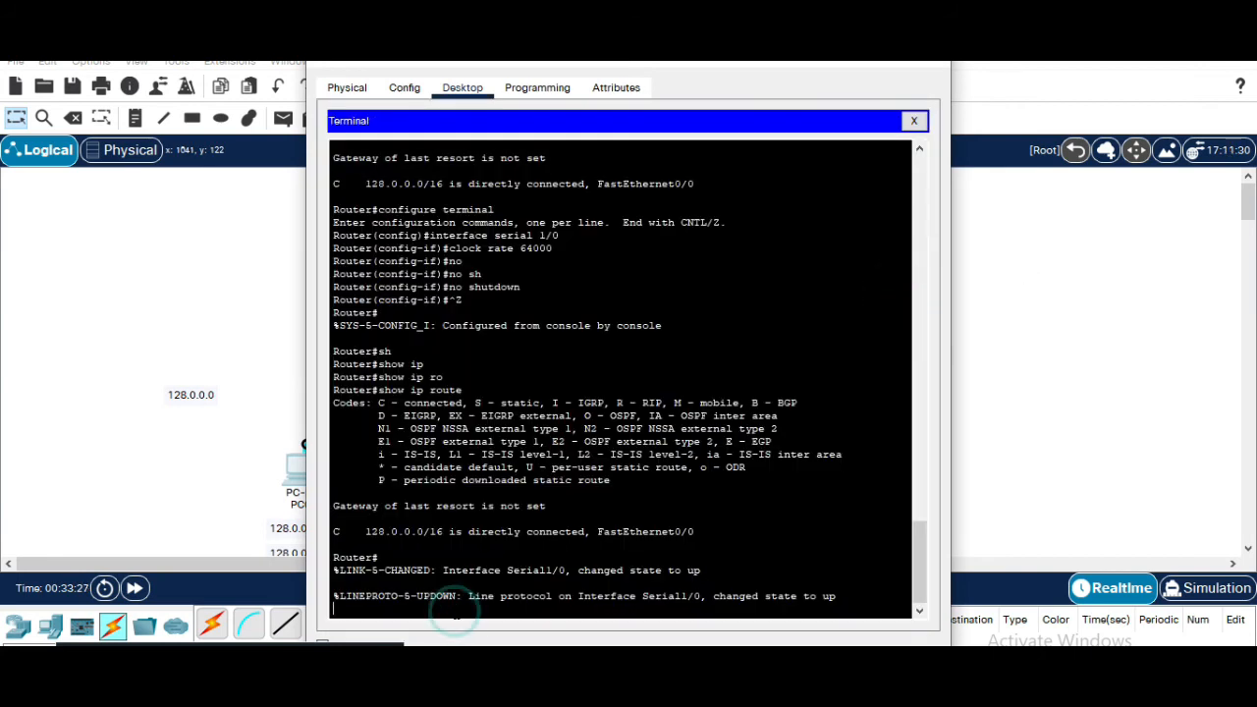
key("Up")
key("Return")
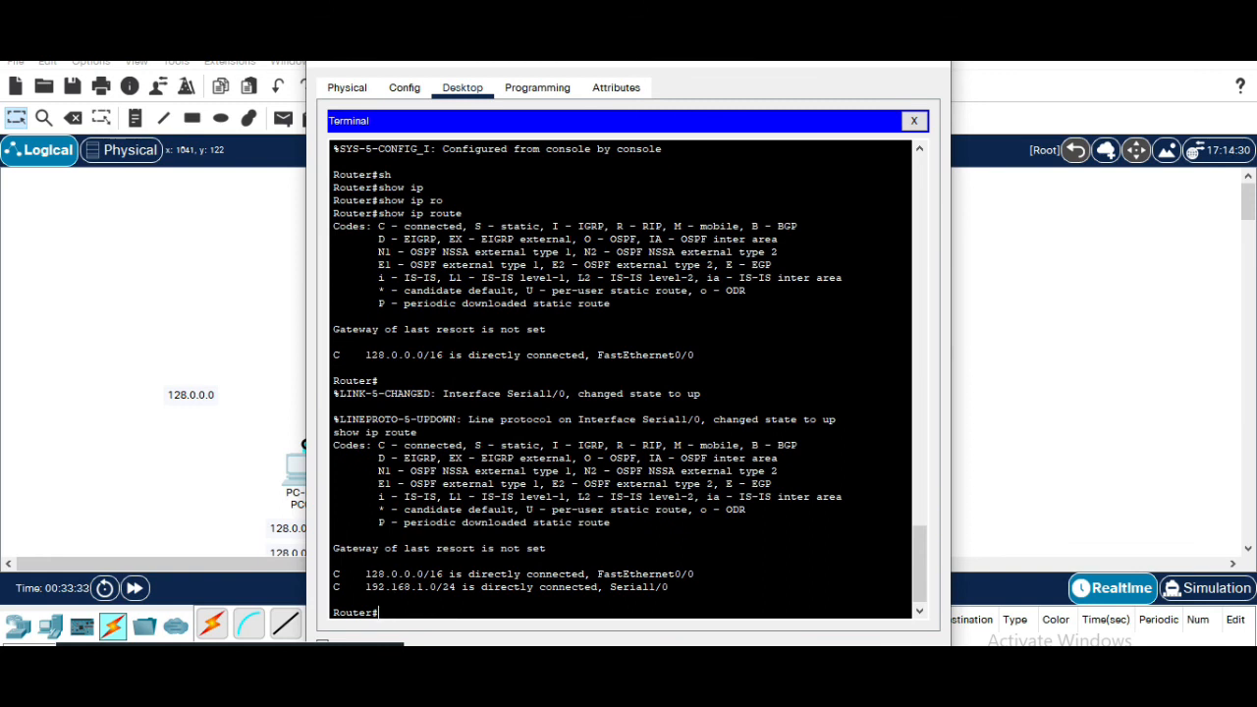
Place both routers' terminals side by side to compare their routing tables
left_click_drag(654, 62, 457, 54)
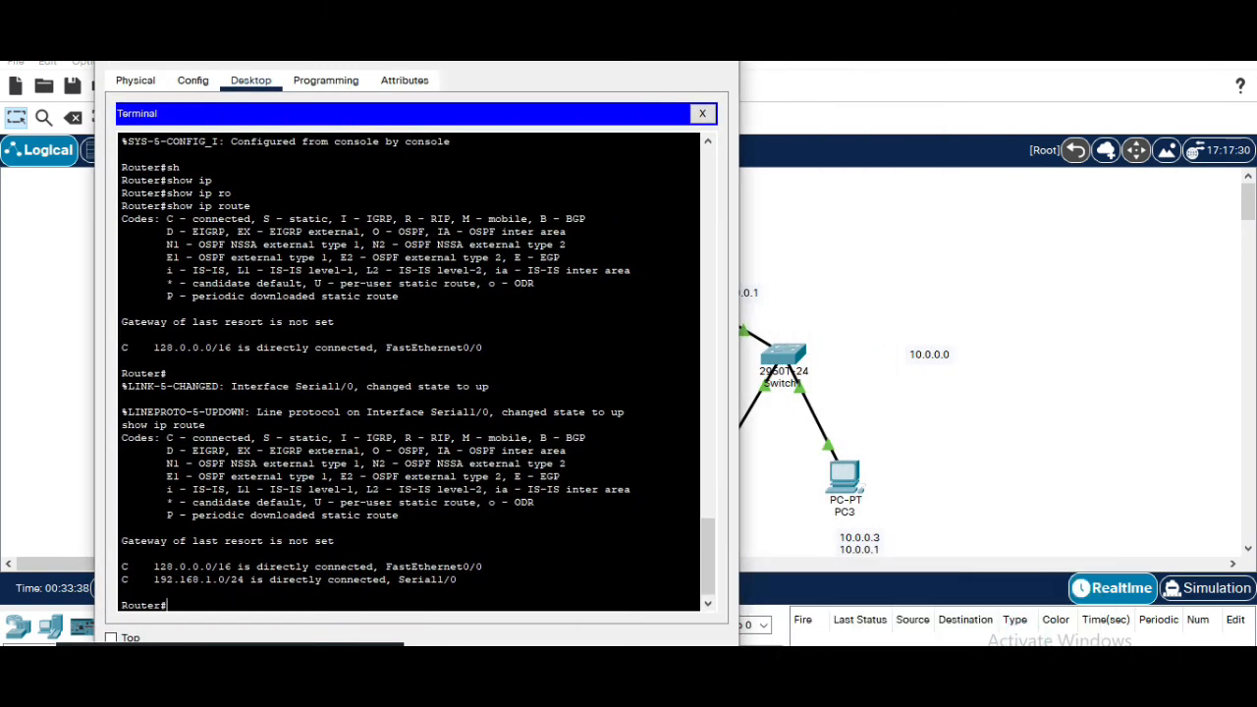
mouse_move(882, 688)
left_click(918, 630)
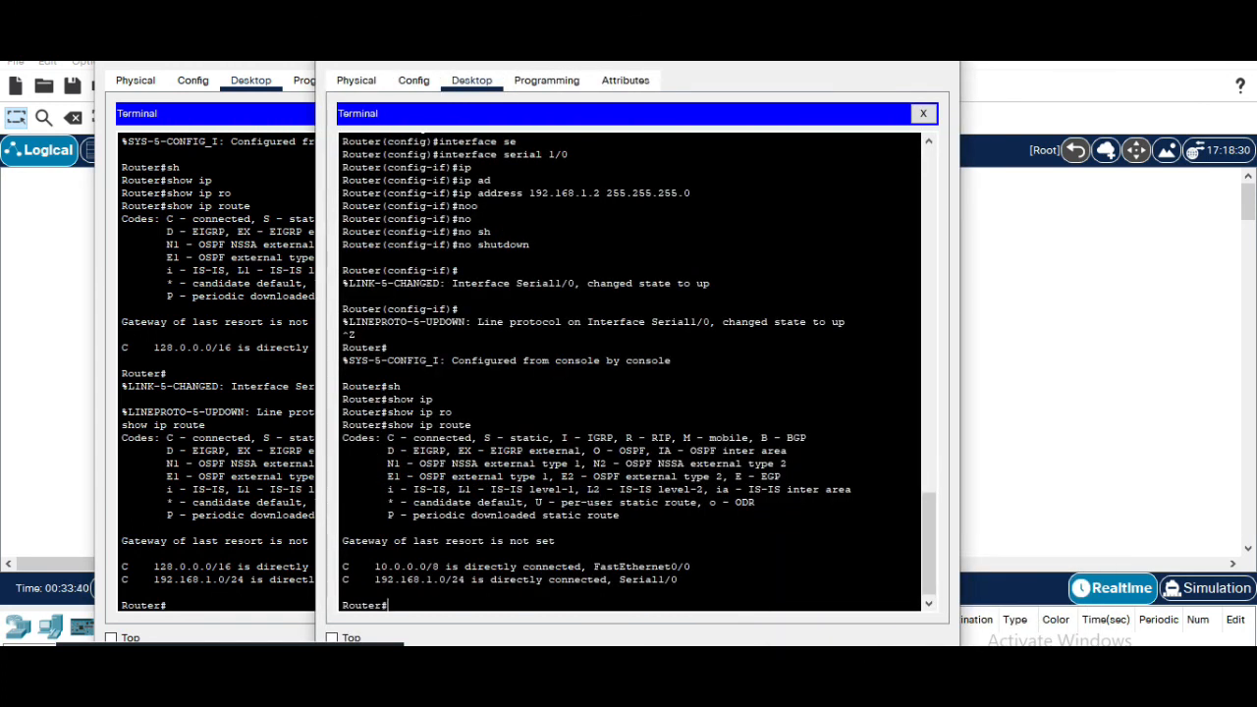
left_click_drag(574, 65, 862, 63)
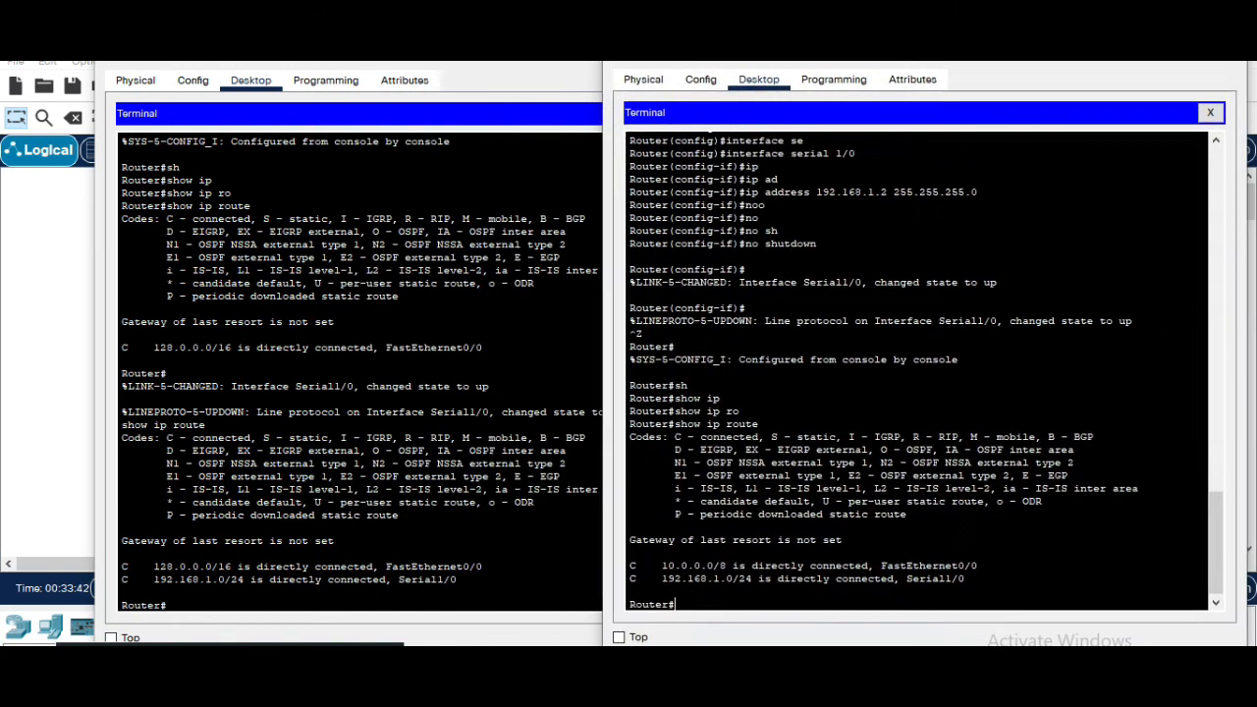
left_click_drag(447, 63, 381, 61)
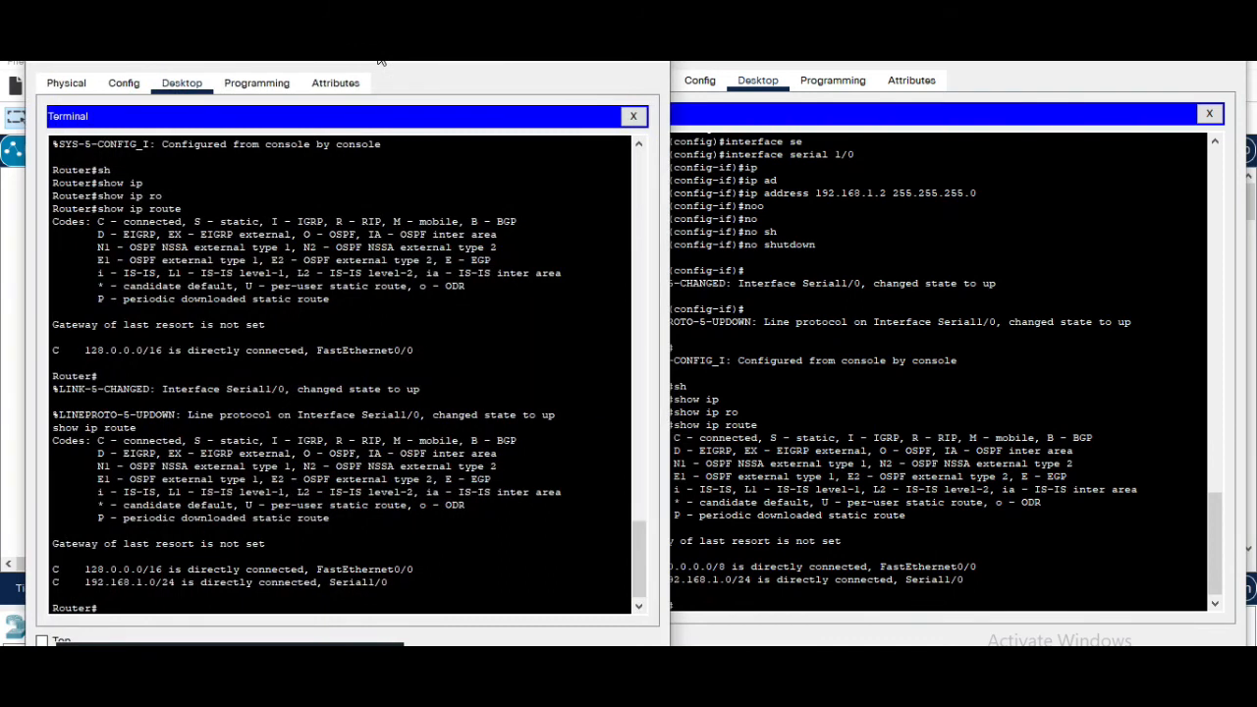
left_click_drag(823, 62, 842, 65)
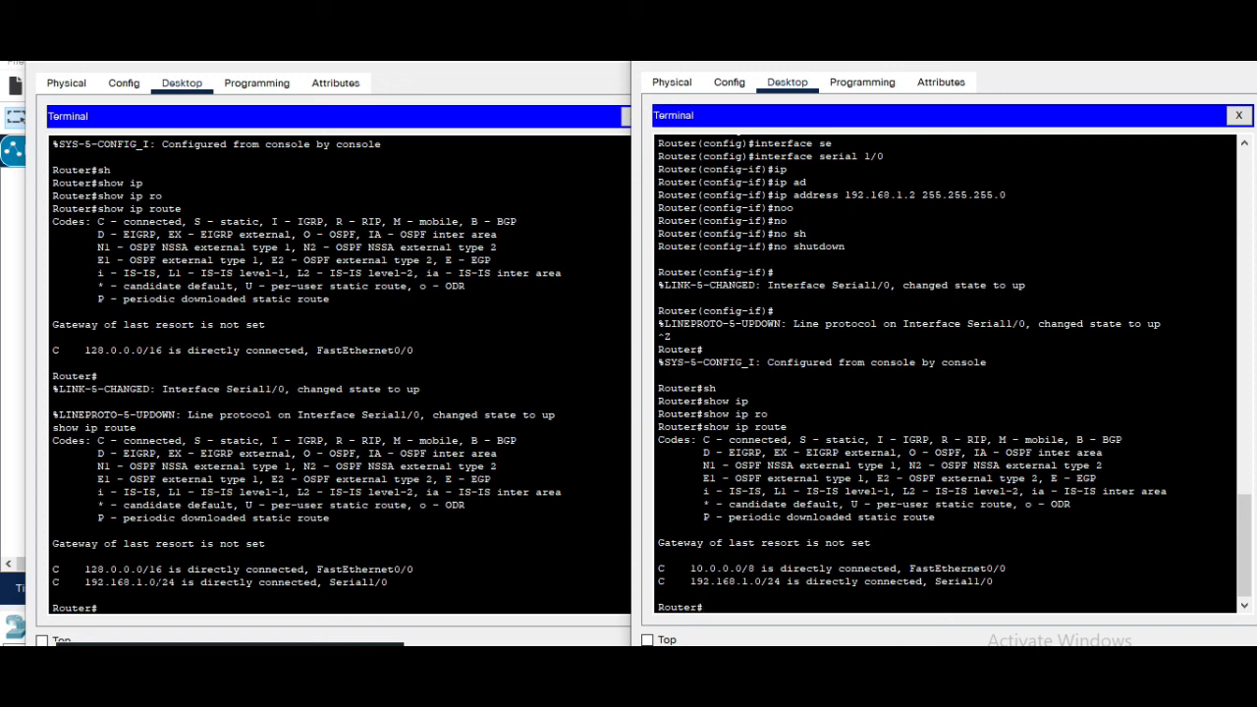
scroll(339, 375, "down", 1)
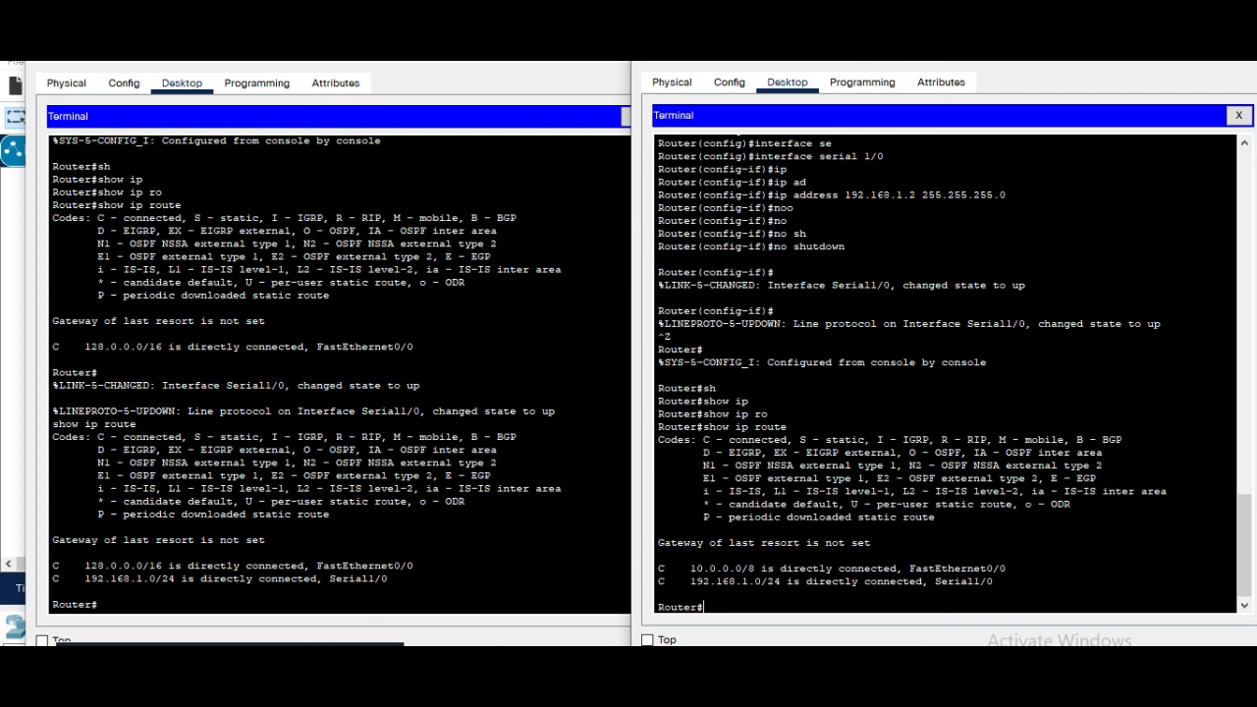
left_click(294, 624)
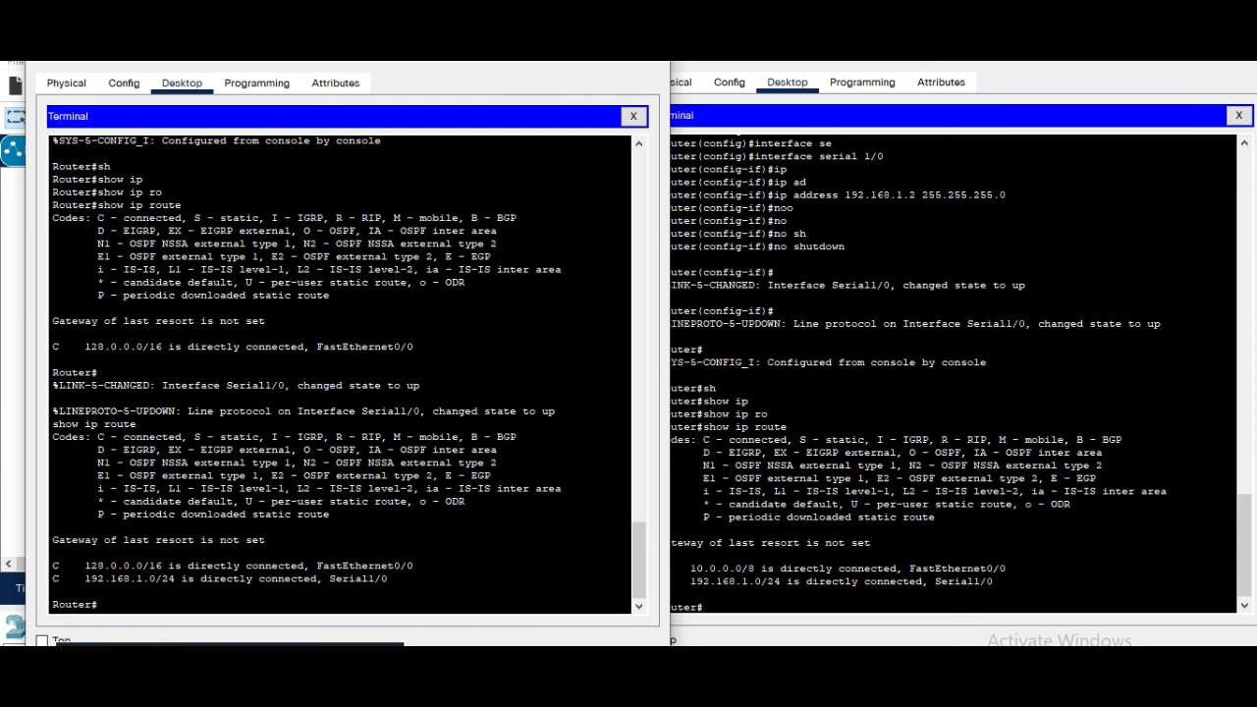
On Router0, enter global configuration mode and add a static route to 10.0.0.0 255.0.0.0 via 192.168.1.2
key("Return")
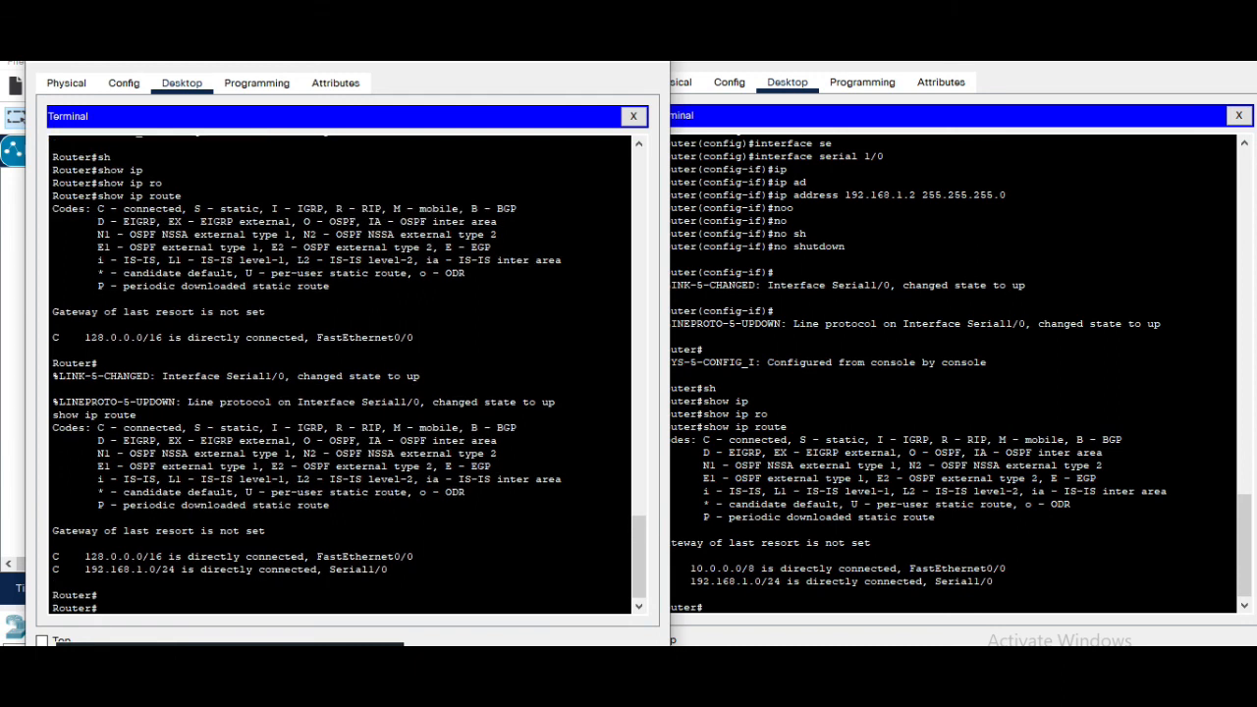
type("conf")
key("Tab")
type("t")
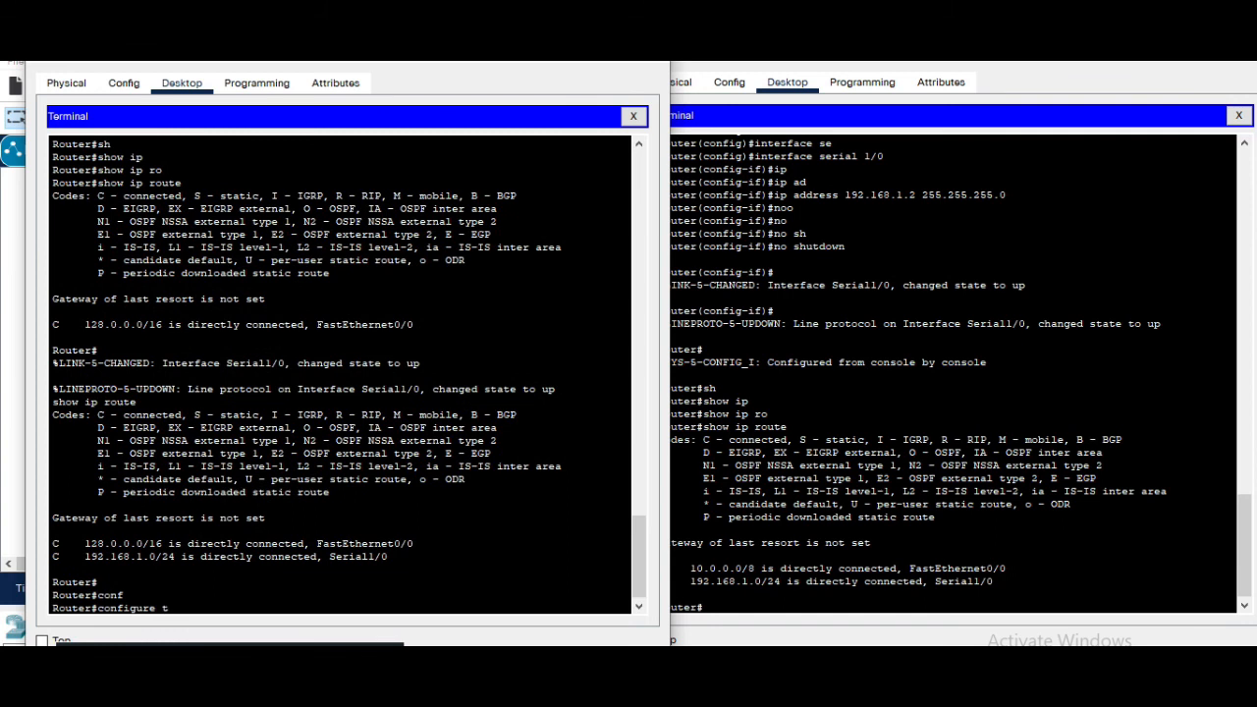
key("Tab")
key("Return")
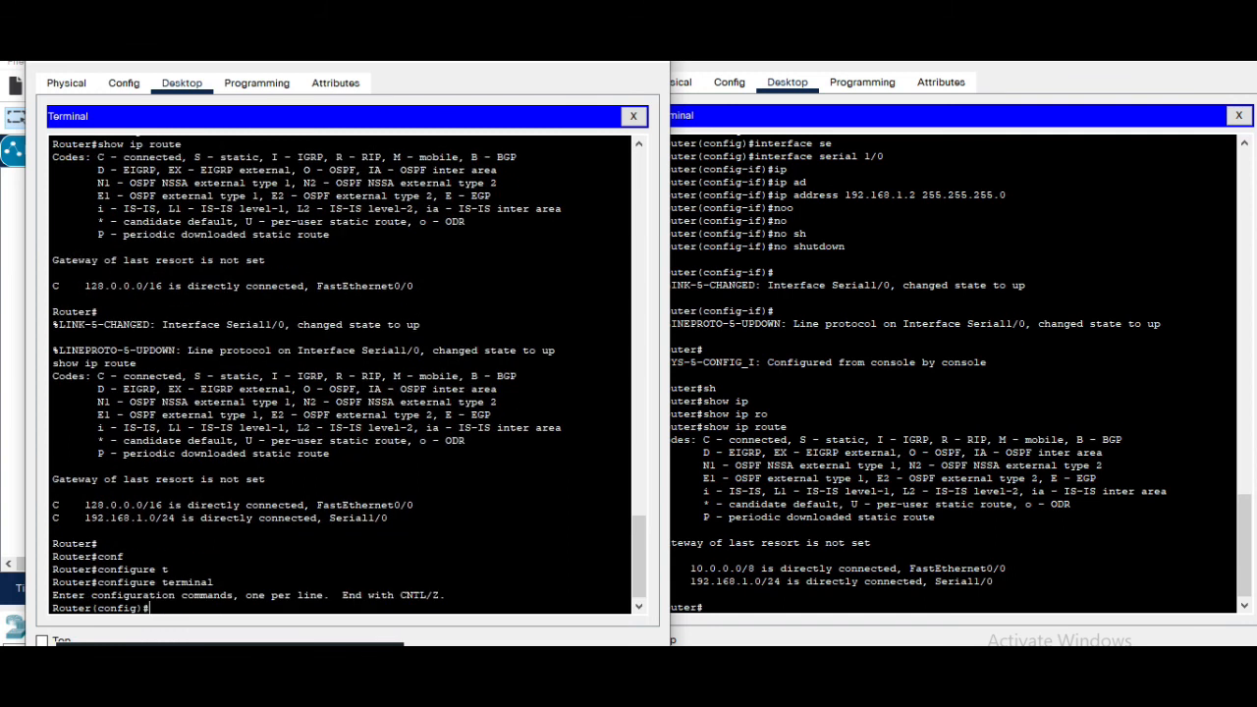
type("ip")
key("Tab")
type("ro")
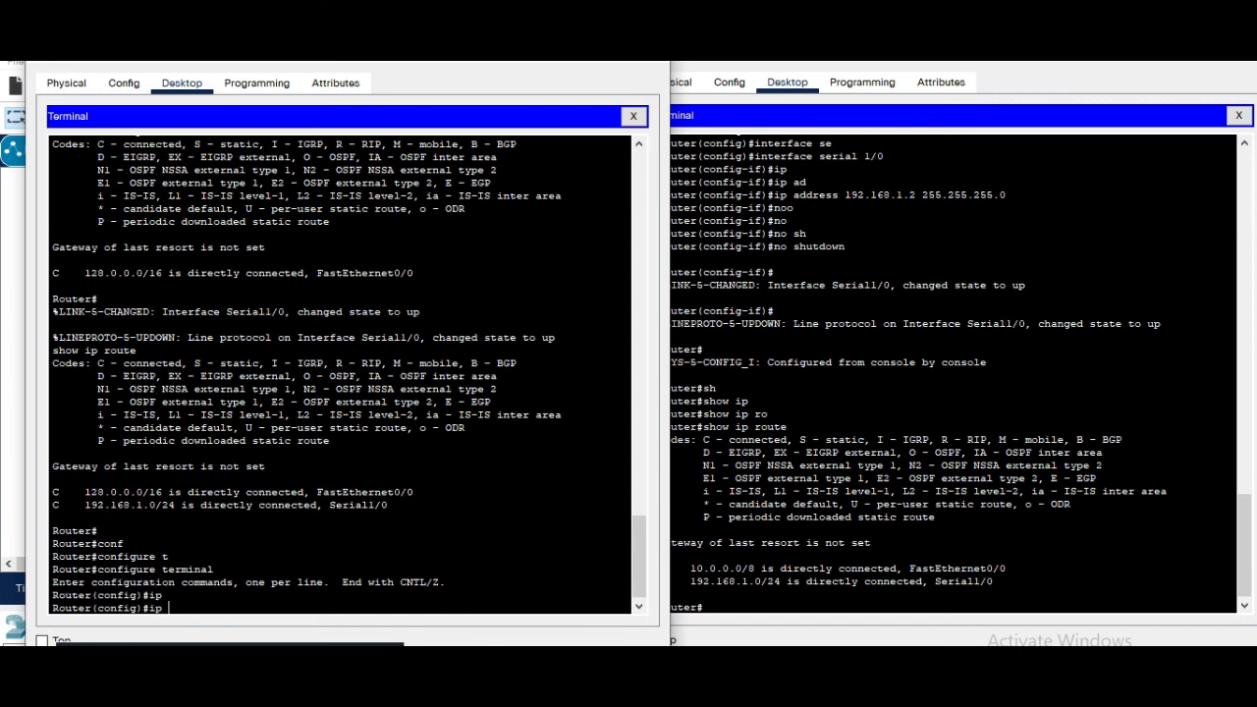
key("Tab")
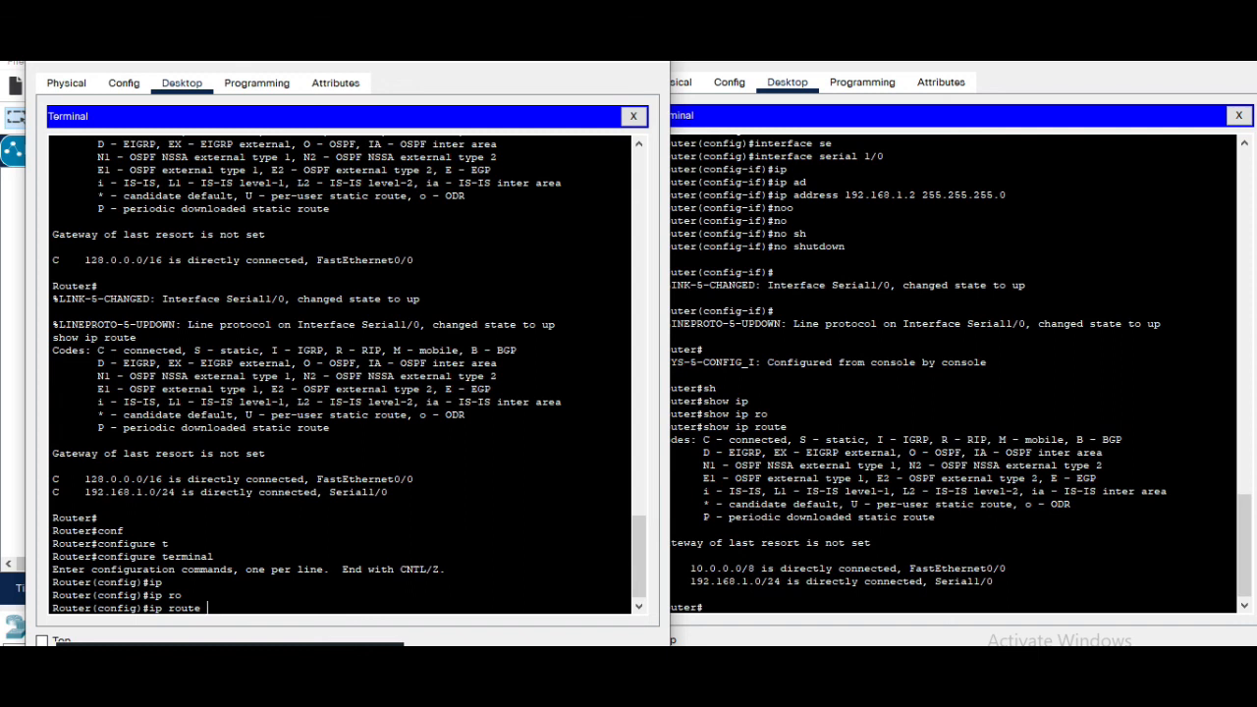
left_click(751, 552)
double_click(695, 568)
left_click_drag(692, 569, 744, 569)
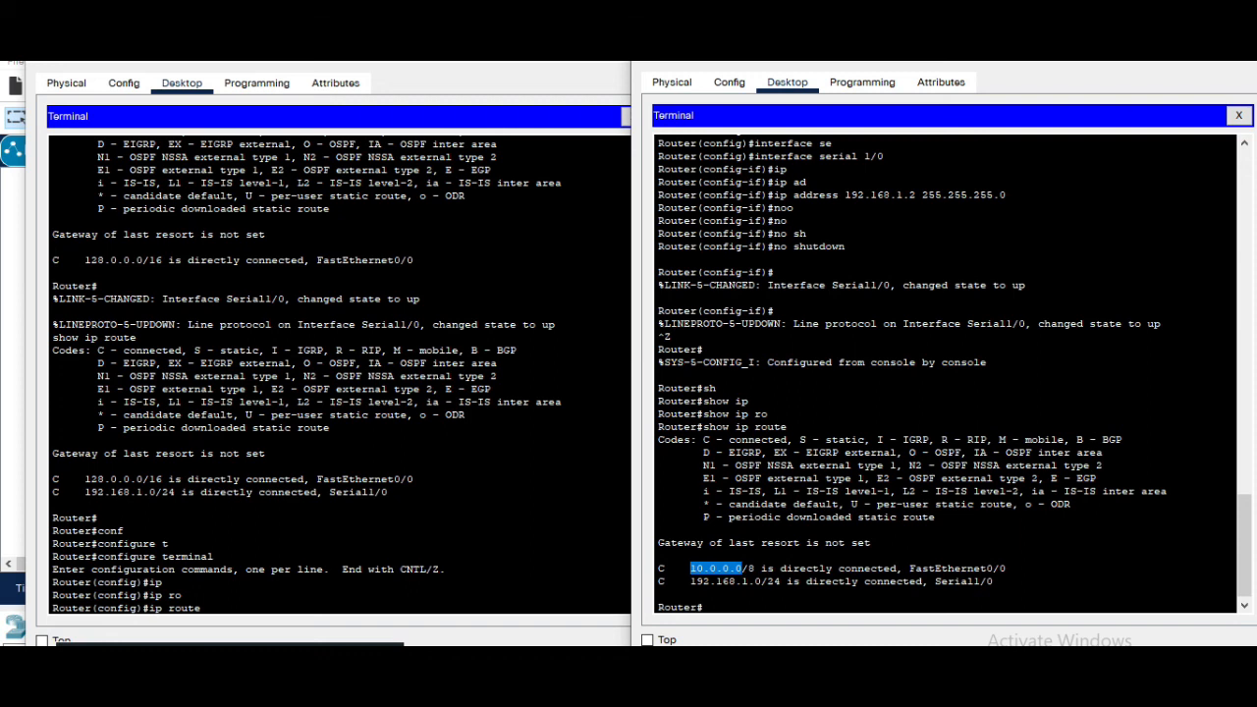
left_click(207, 613)
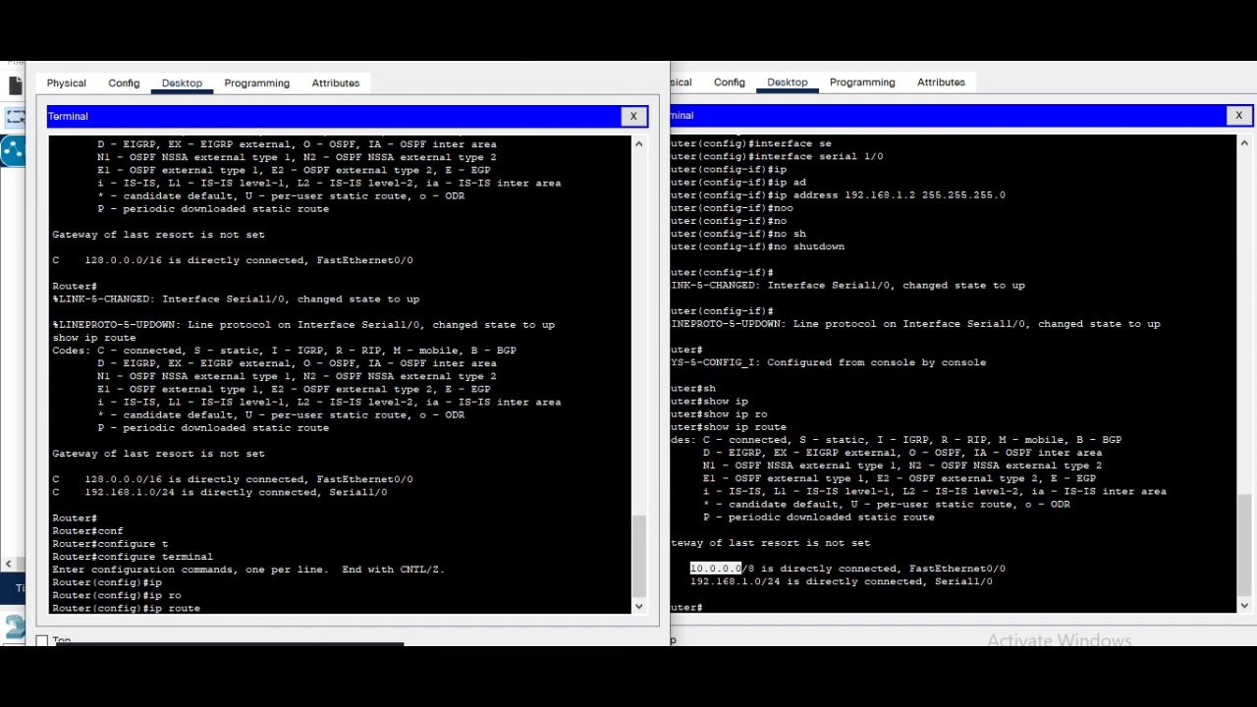
type("10.0.0.0")
type("255.0.0.0")
type("192.168.1.2")
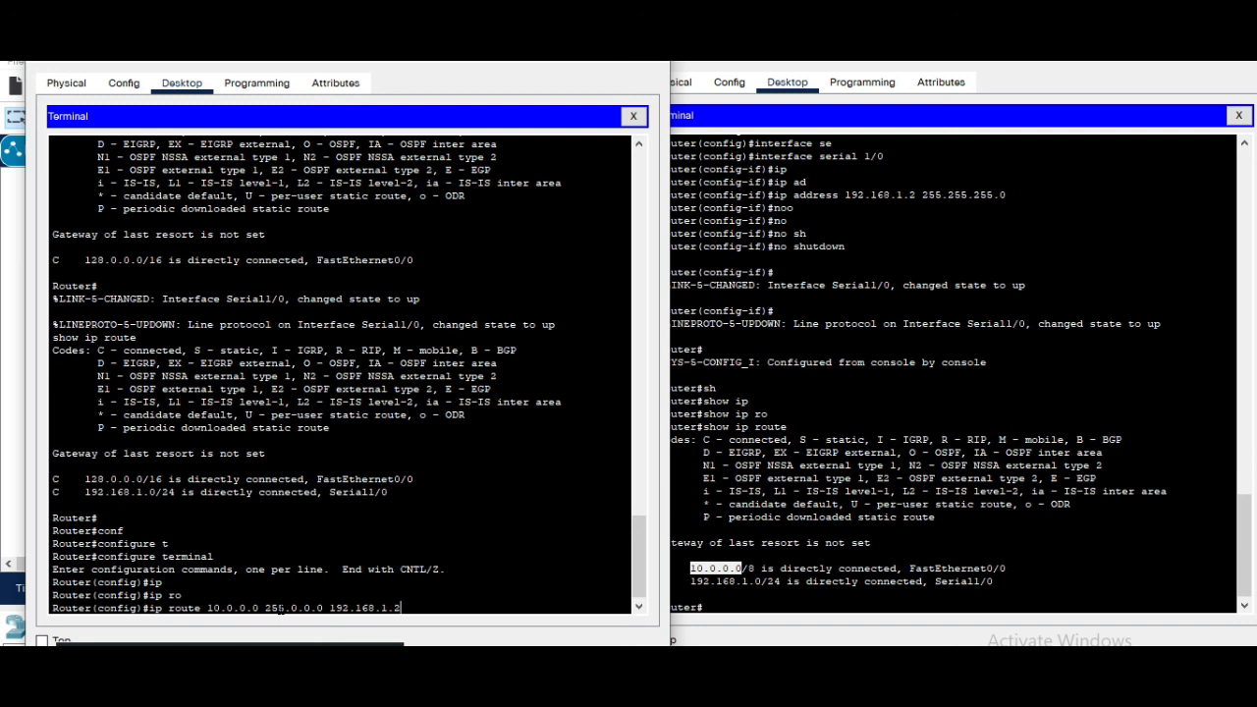
key("Return")
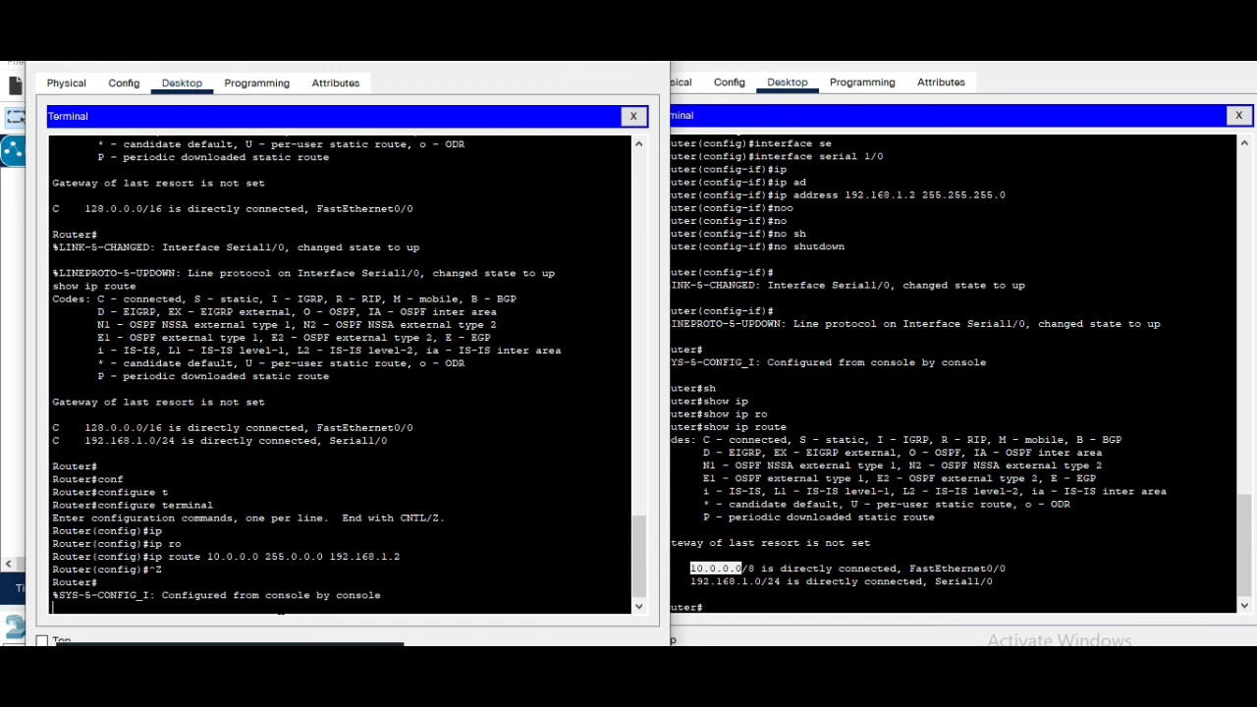
key("Return")
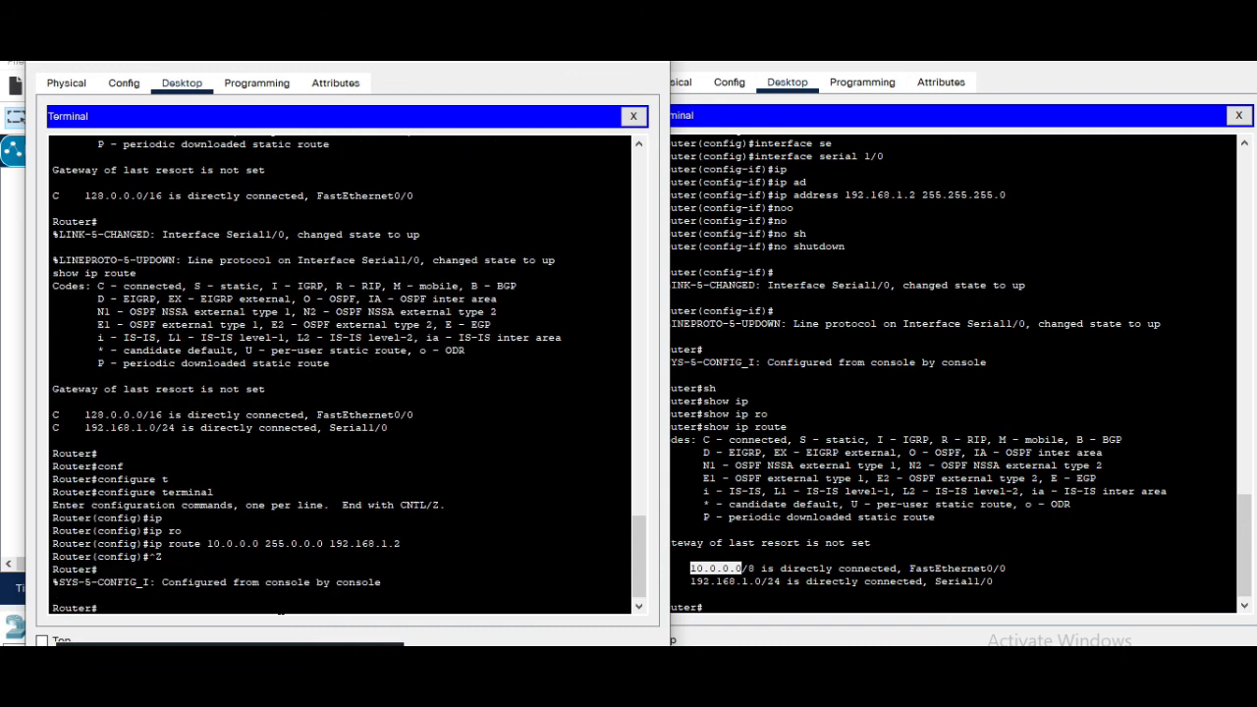
On Router1, enter global configuration mode, add a static route to 128.0.0.0 255.255.0.0 via 192.168.1.1, and exit
left_click(725, 613)
type("conf")
key("Tab")
type("t")
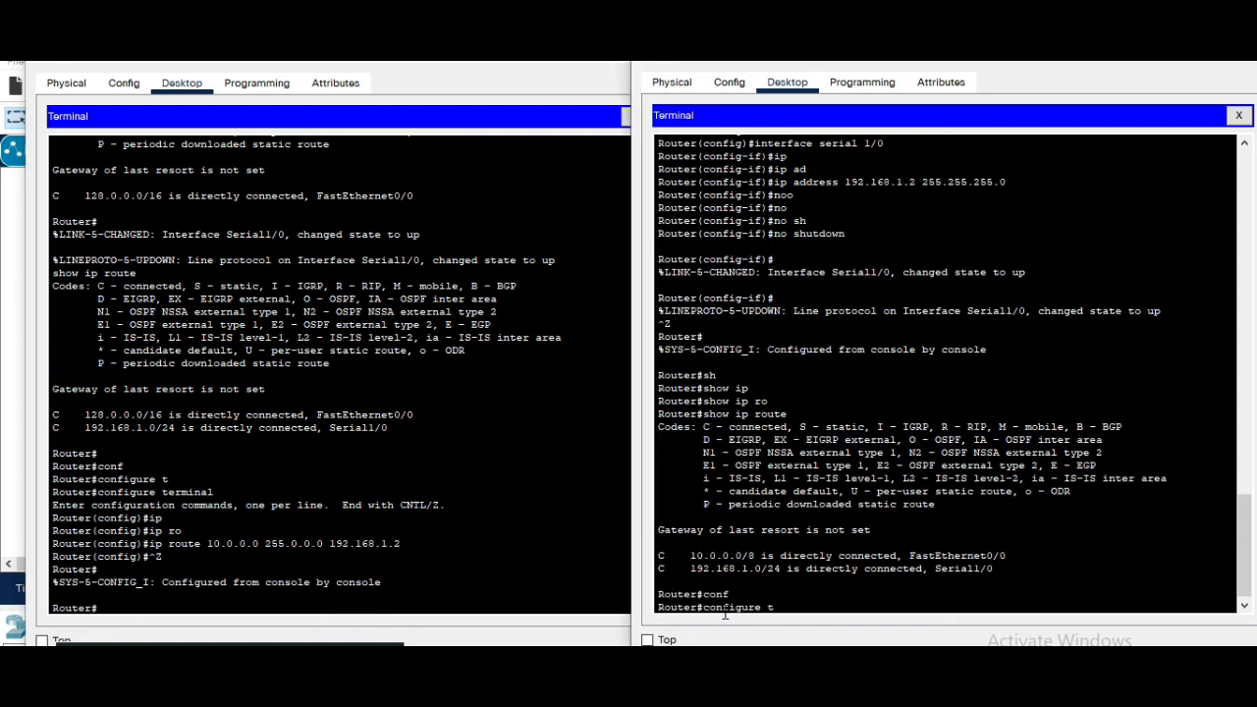
key("Return")
type("ip")
key("Tab")
type("ro")
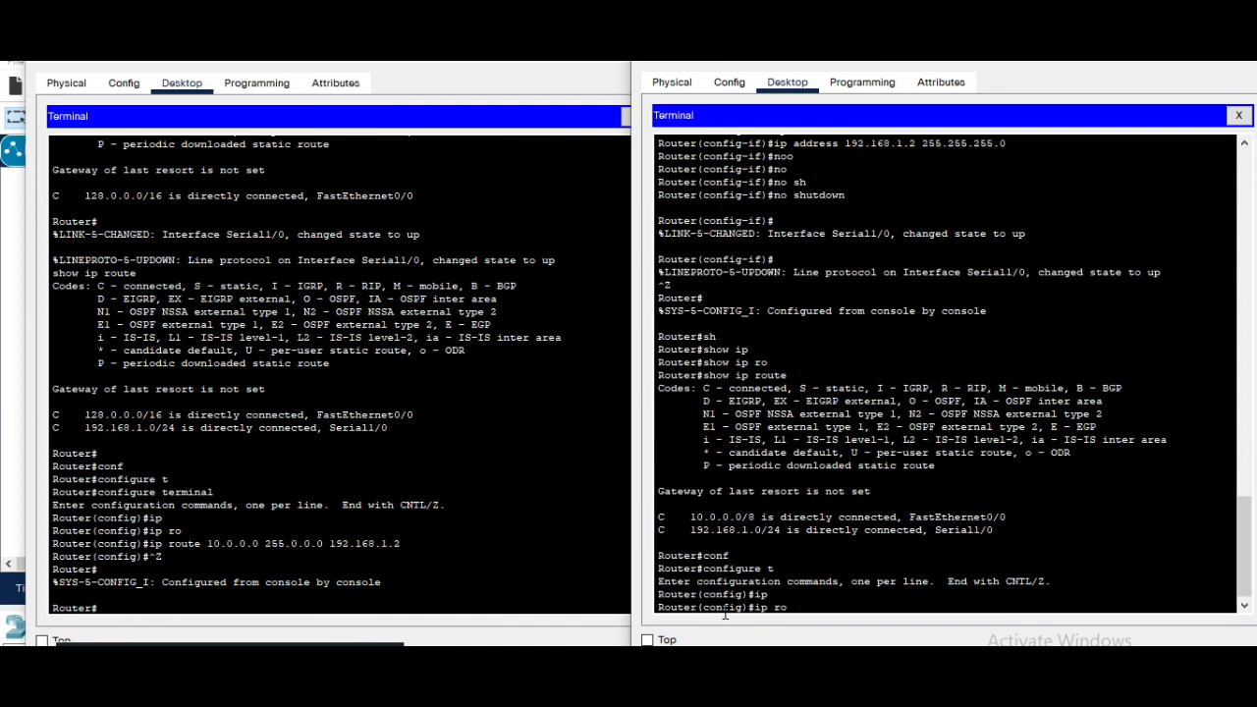
type("u")
key("Tab")
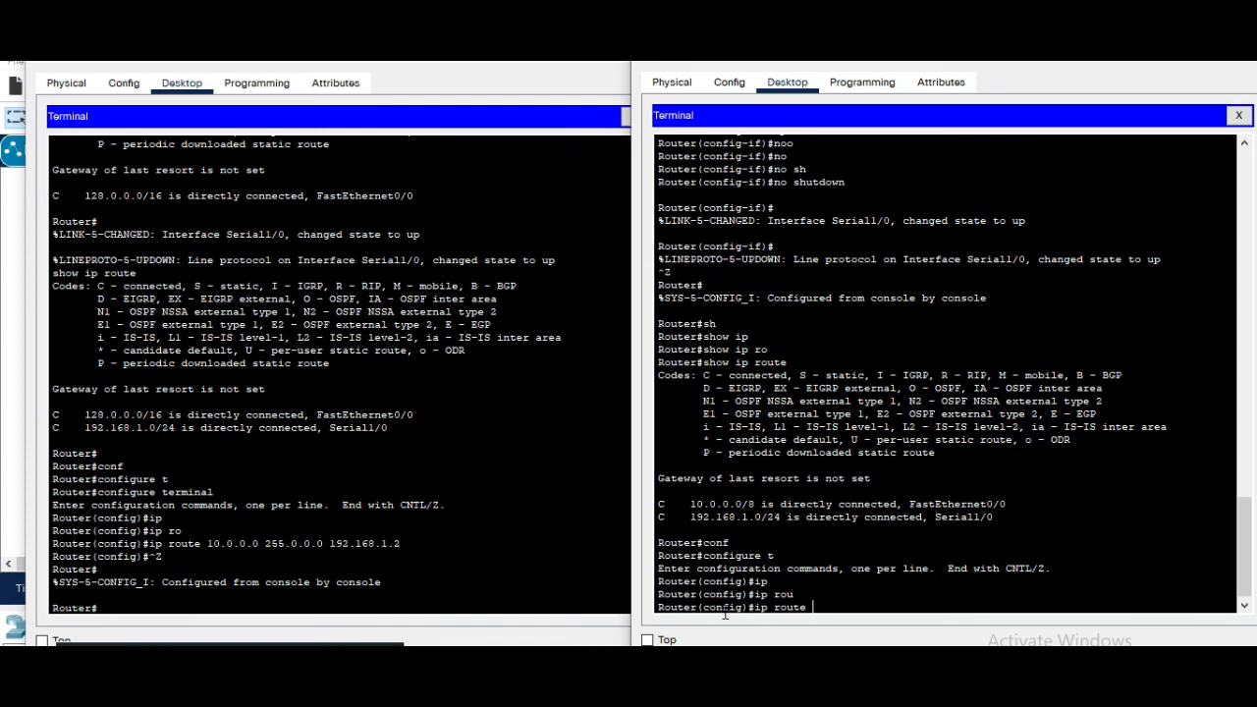
type("128.0.0.0 255.255.0.0 192.168.1.1")
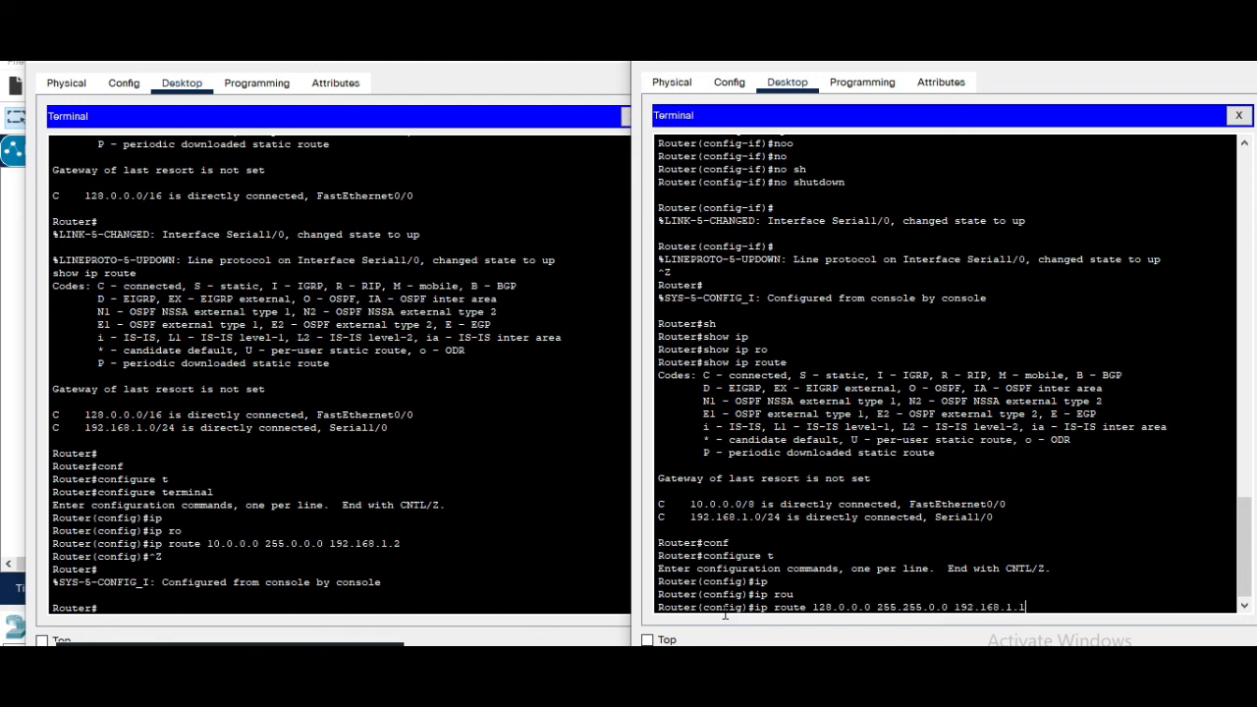
key("Return")
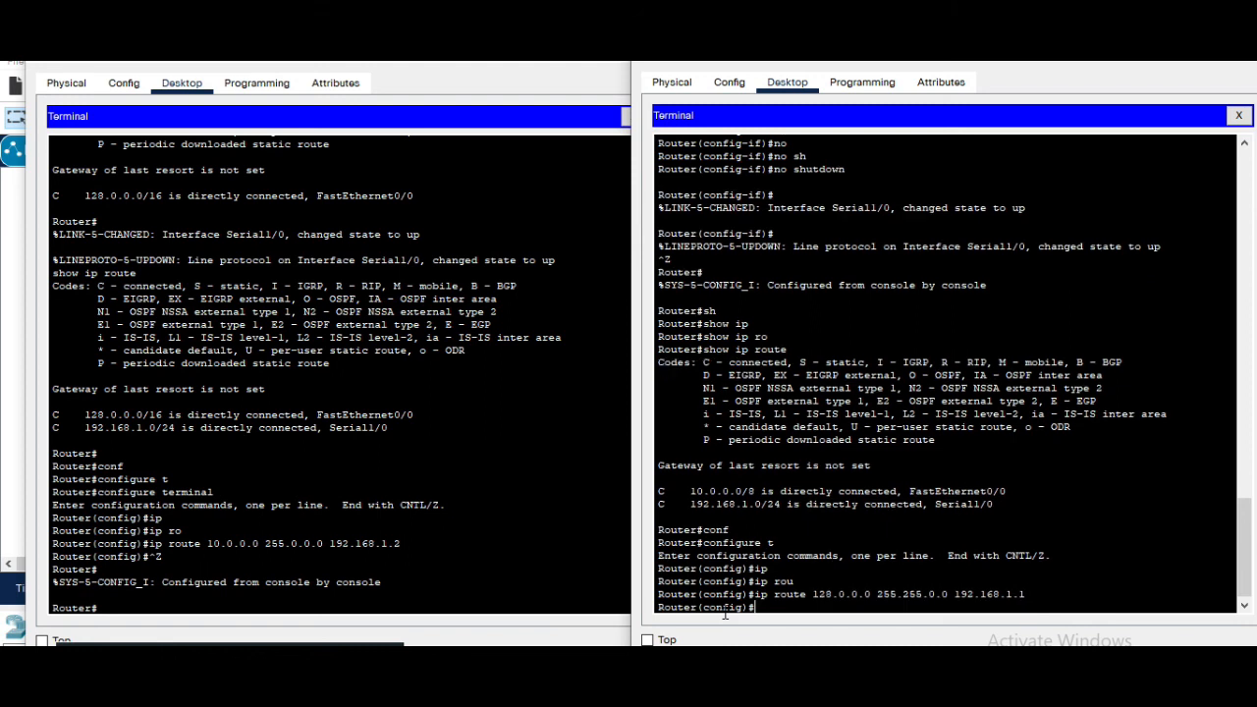
key("Return")
key("ctrl+z")
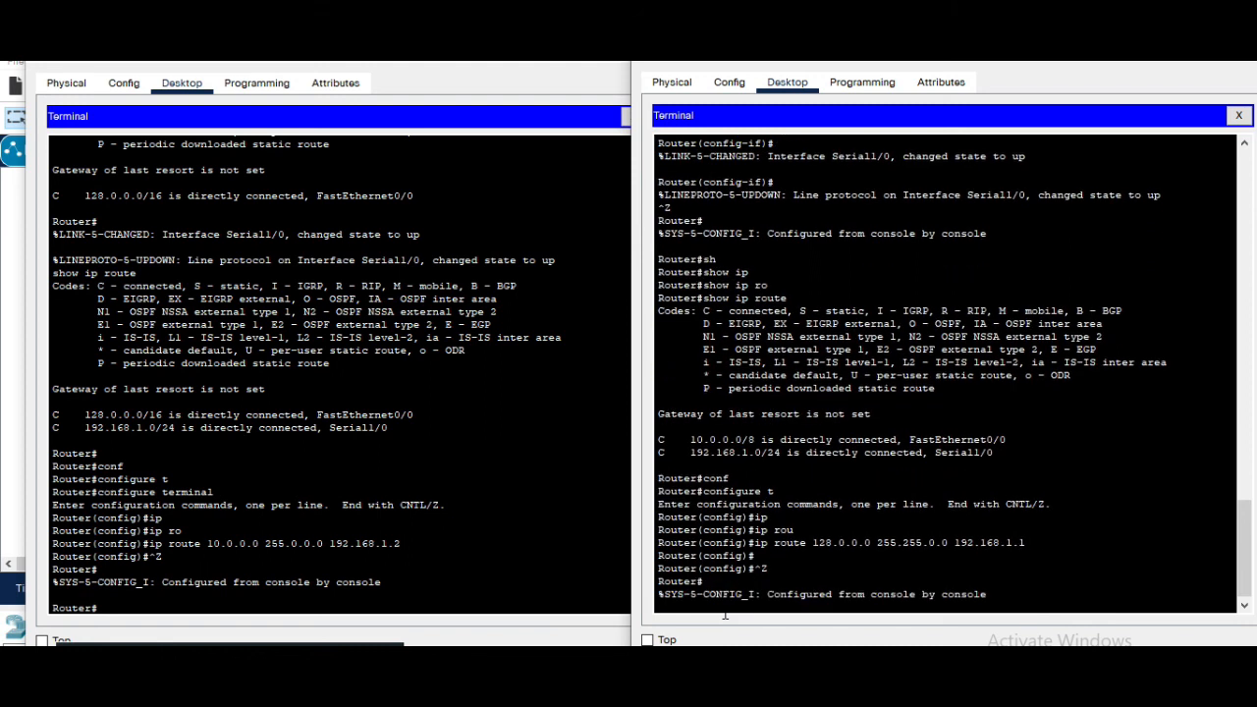
Display Router1's routing table with show ip route
key("Return")
type("sh")
key("Tab")
type("ip")
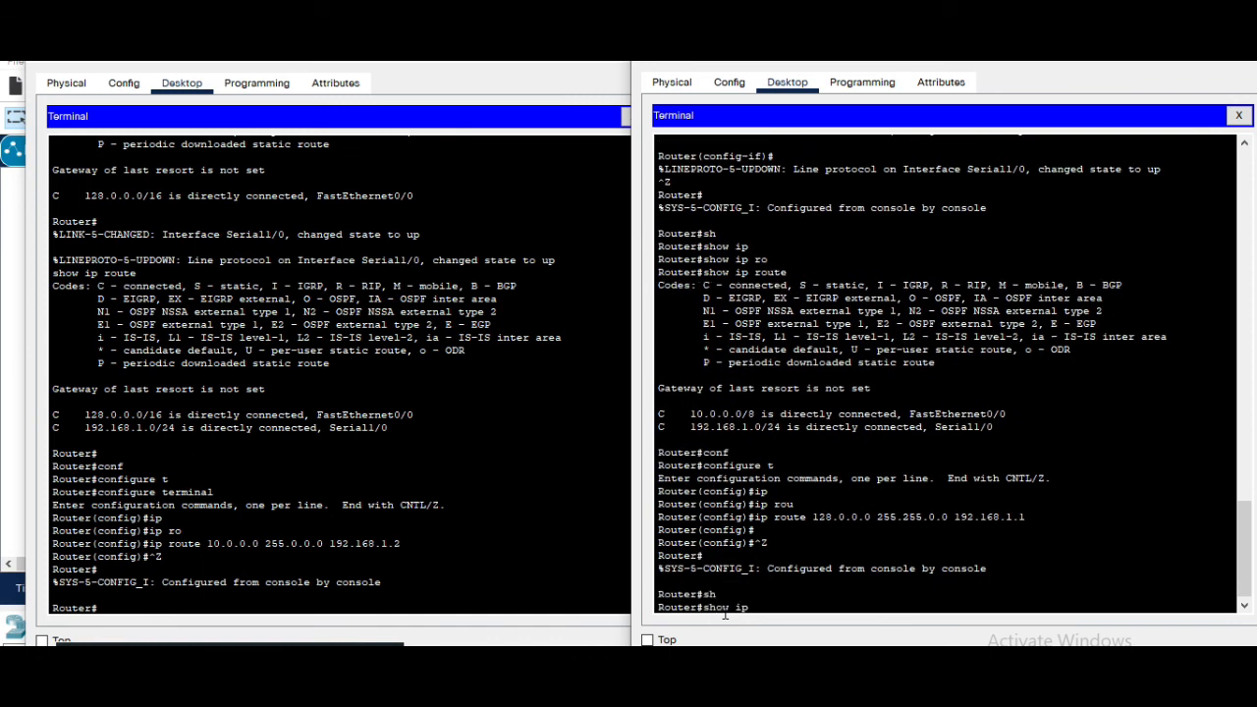
key("Tab")
type("ro")
key("Tab")
key("Return")
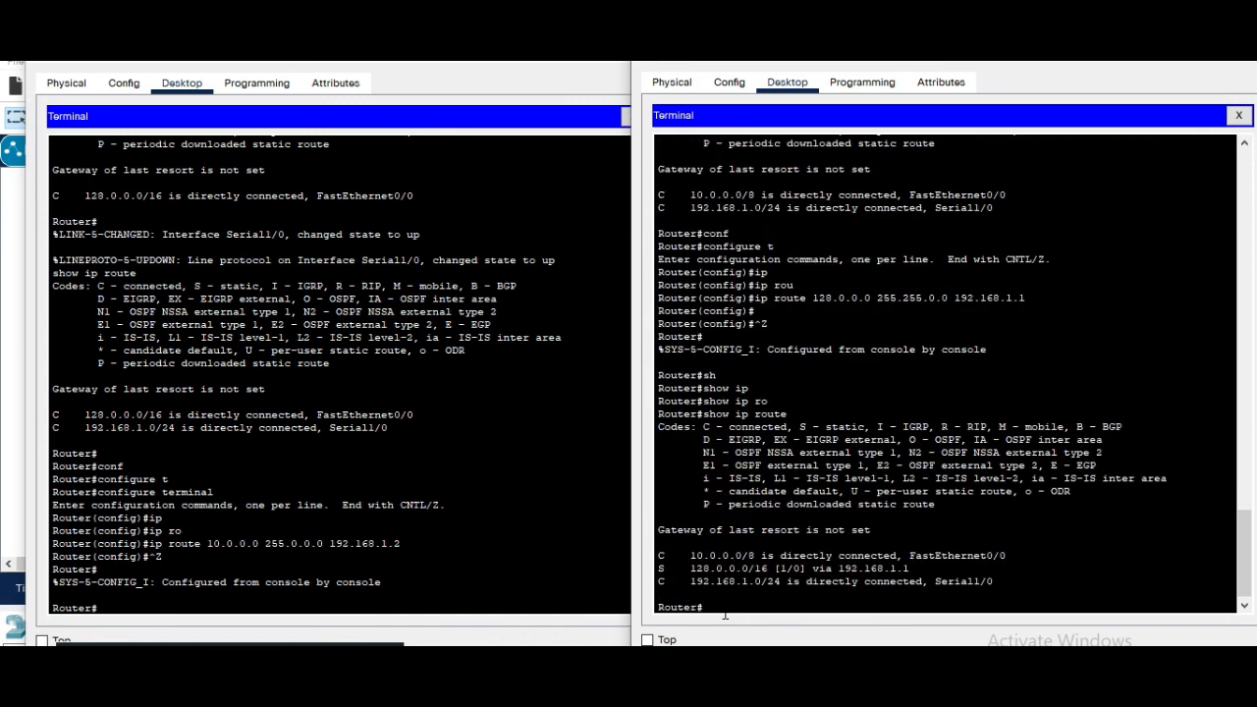
Display Router0's routing table with show ip route
left_click(187, 609)
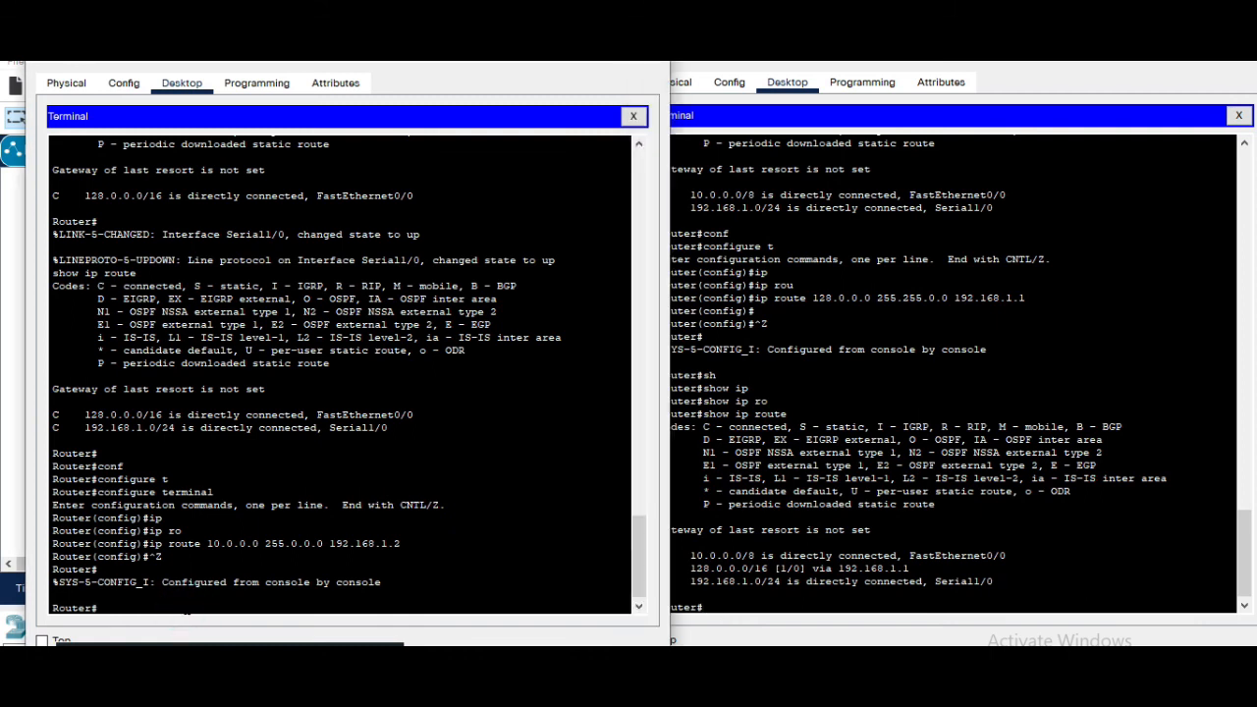
type("sh")
key("Tab")
type("ip")
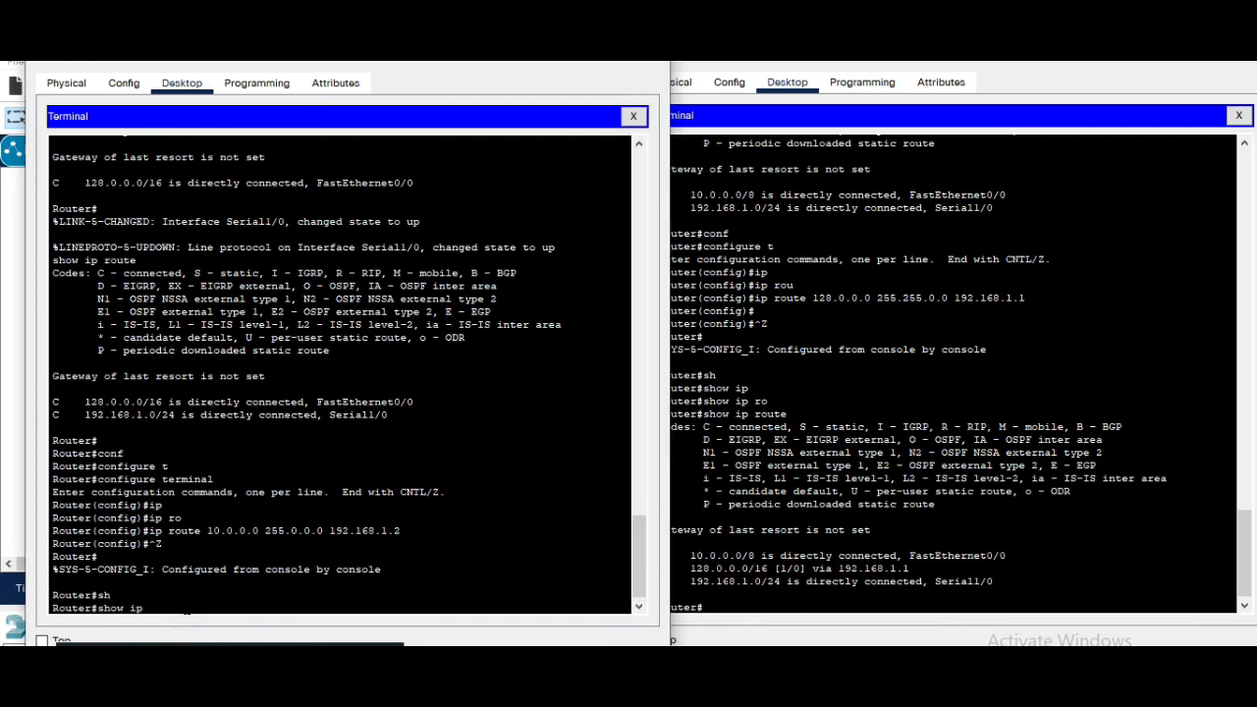
key("Tab")
type("ror")
key("Tab")
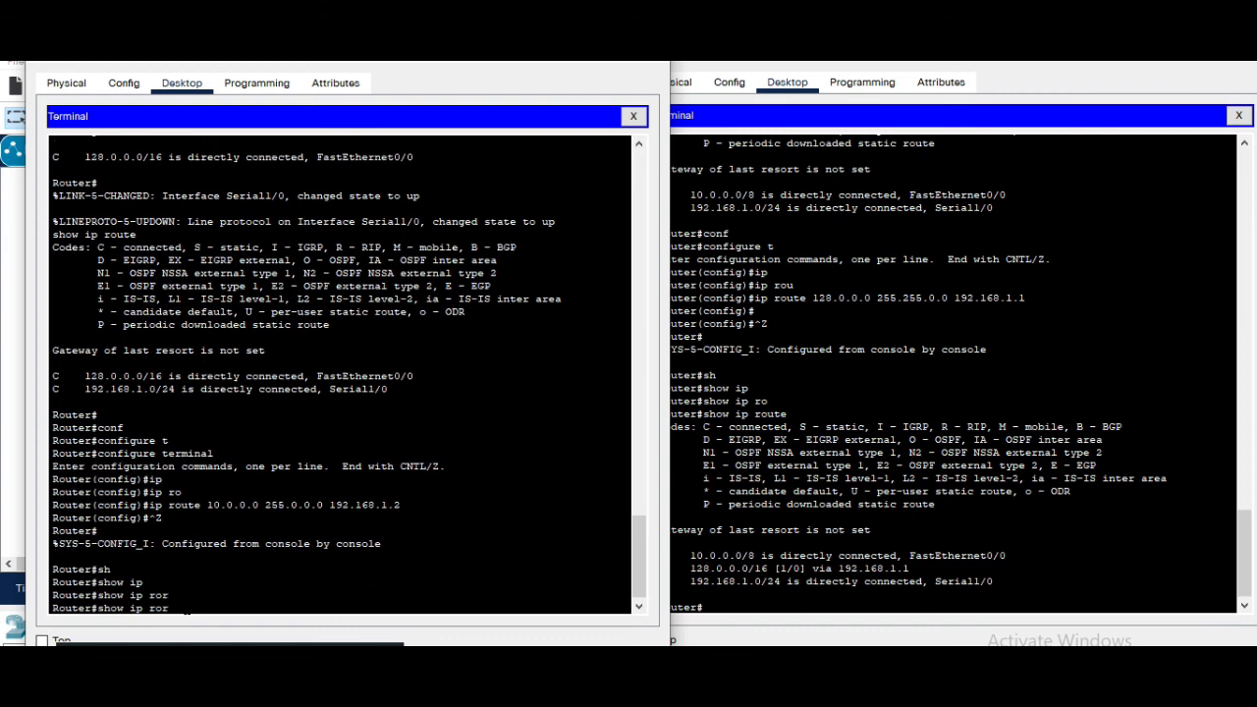
key("BackSpace")
type("u")
key("Tab")
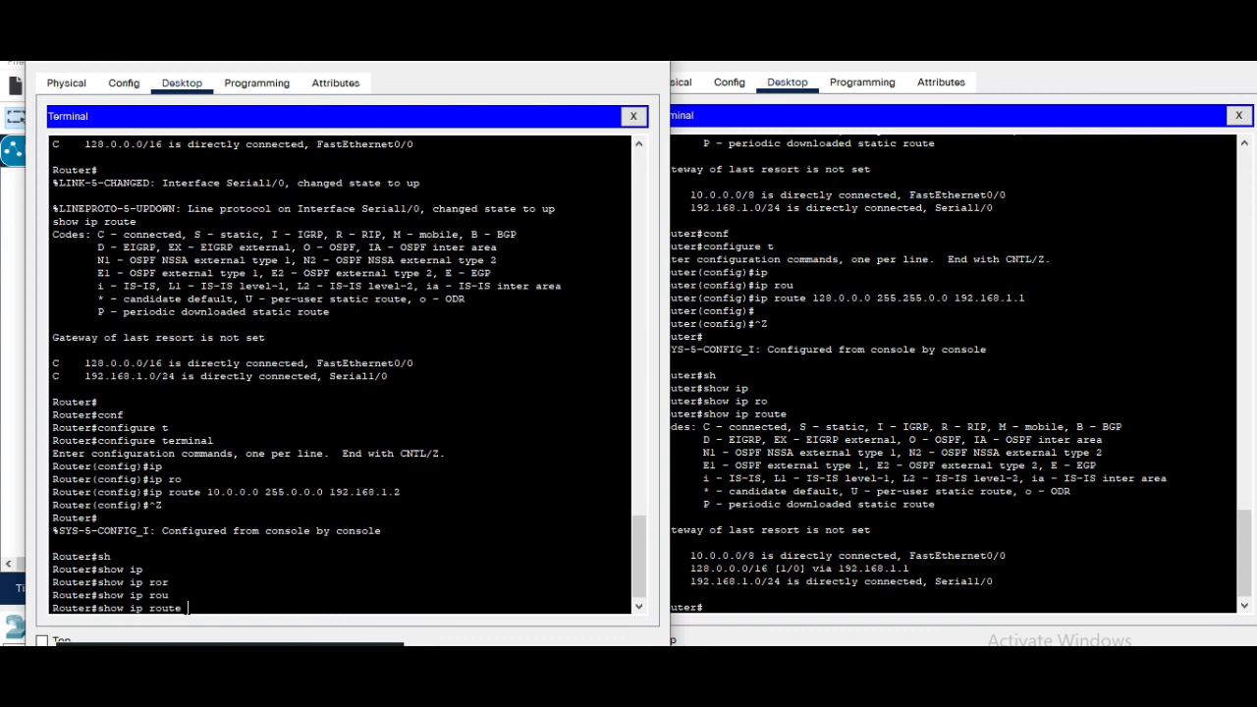
type("te")
key("Return")
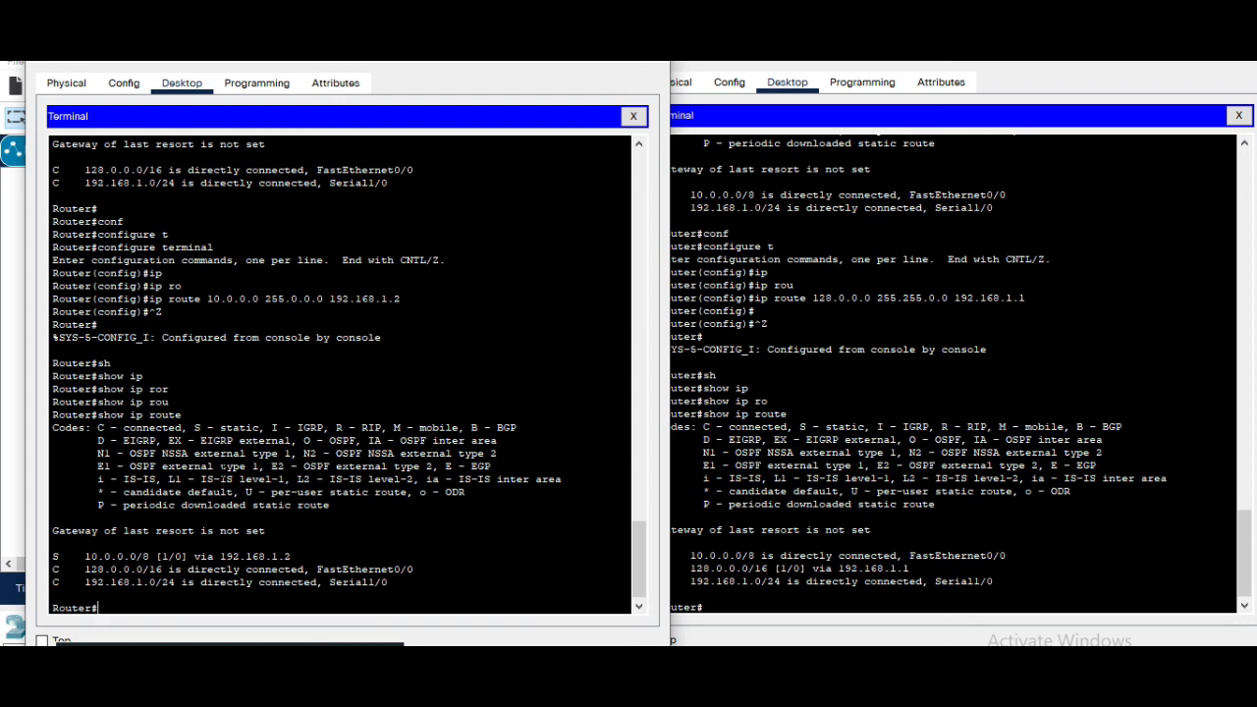
Highlight the static and connected entries in Router0's routing table to examine them
left_click(218, 428)
left_click_drag(218, 428, 259, 429)
left_click_drag(79, 569, 389, 582)
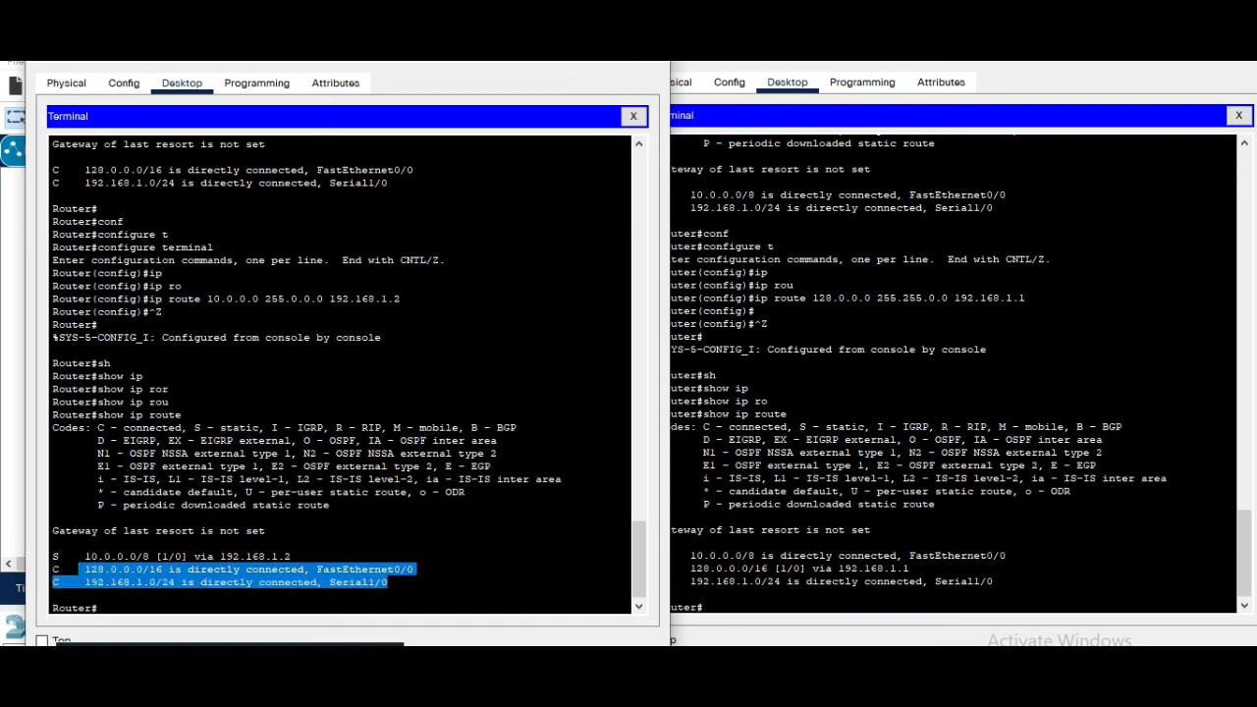
left_click(396, 584)
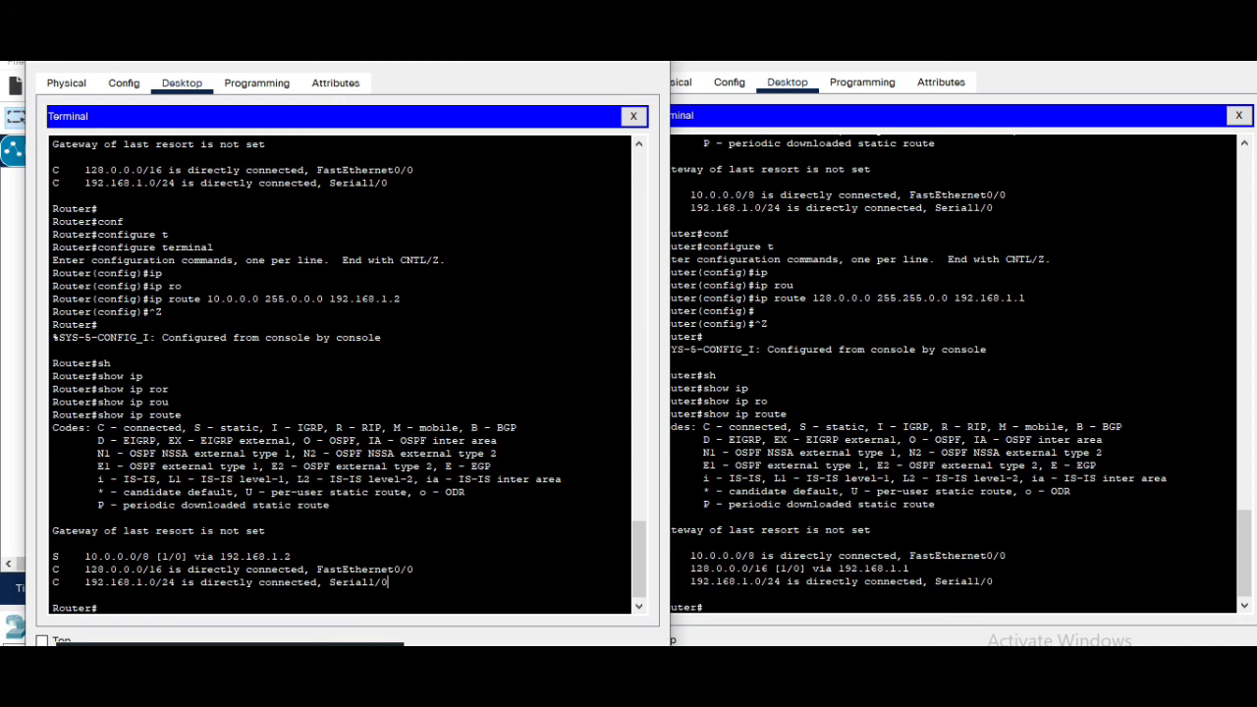
left_click_drag(84, 556, 149, 555)
left_click_drag(144, 569, 161, 570)
left_click_drag(162, 582, 182, 583)
Close both router terminal windows and open PC0's Command Prompt
left_click(652, 55)
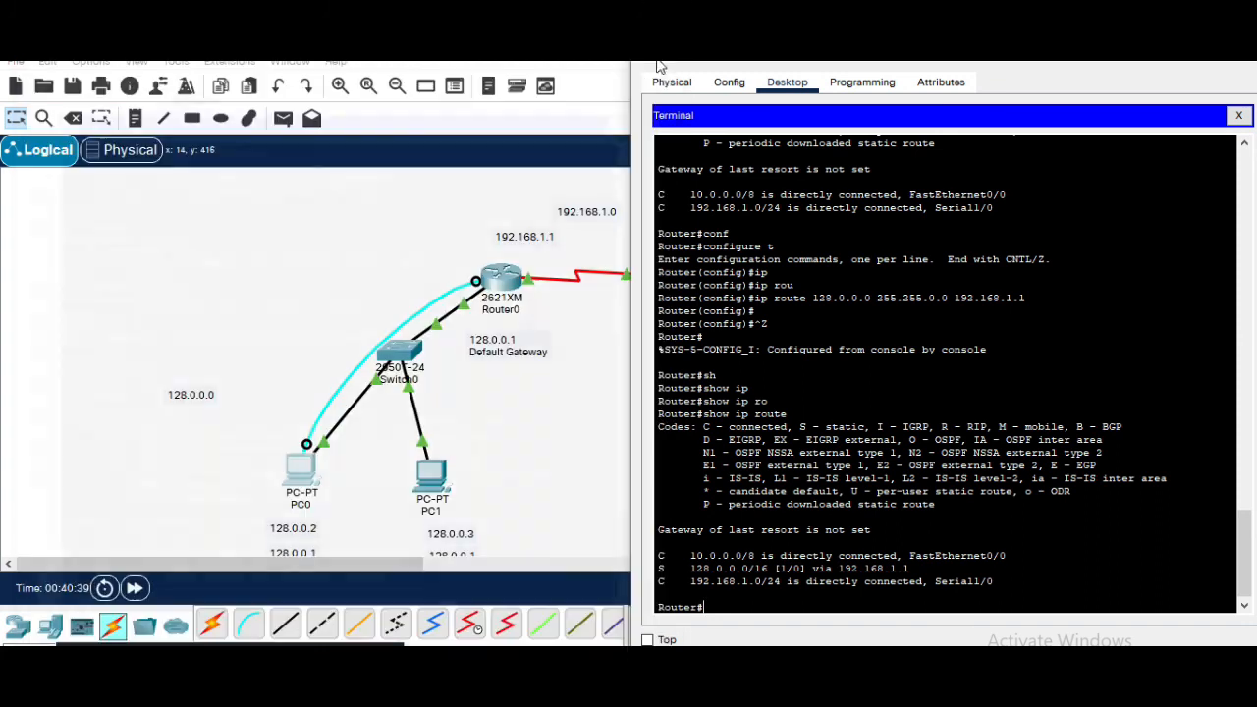
left_click(1237, 116)
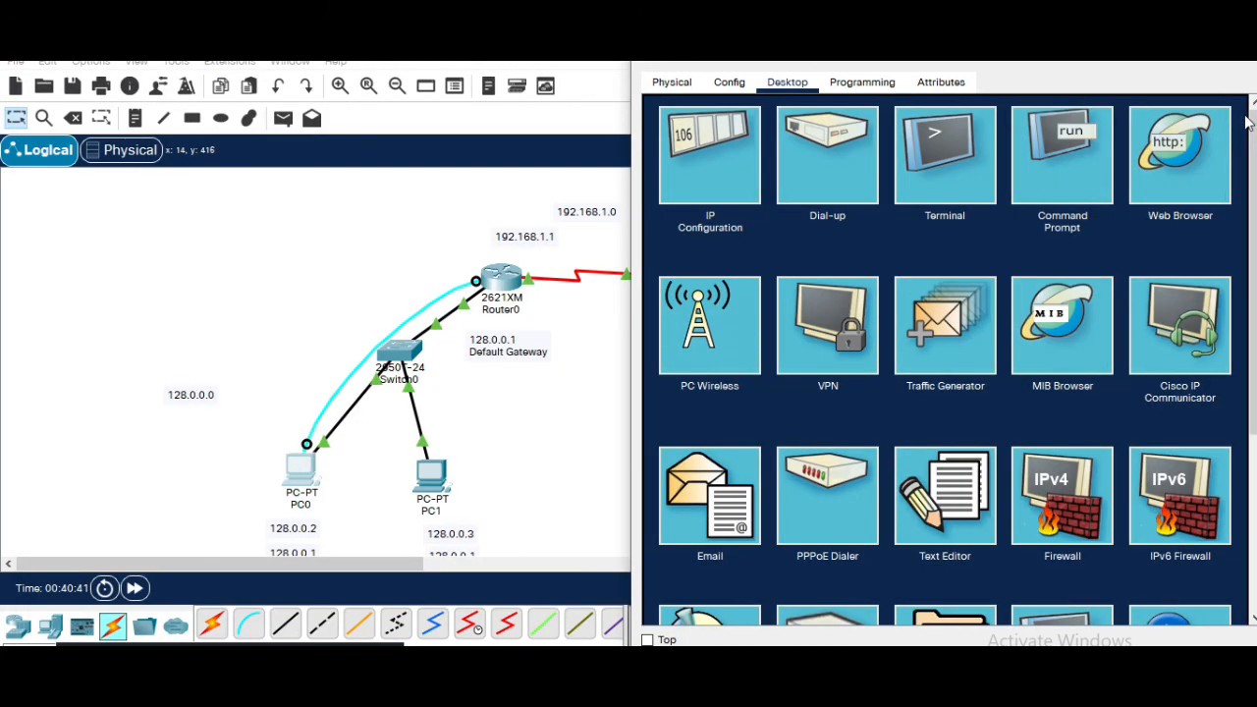
left_click(1243, 68)
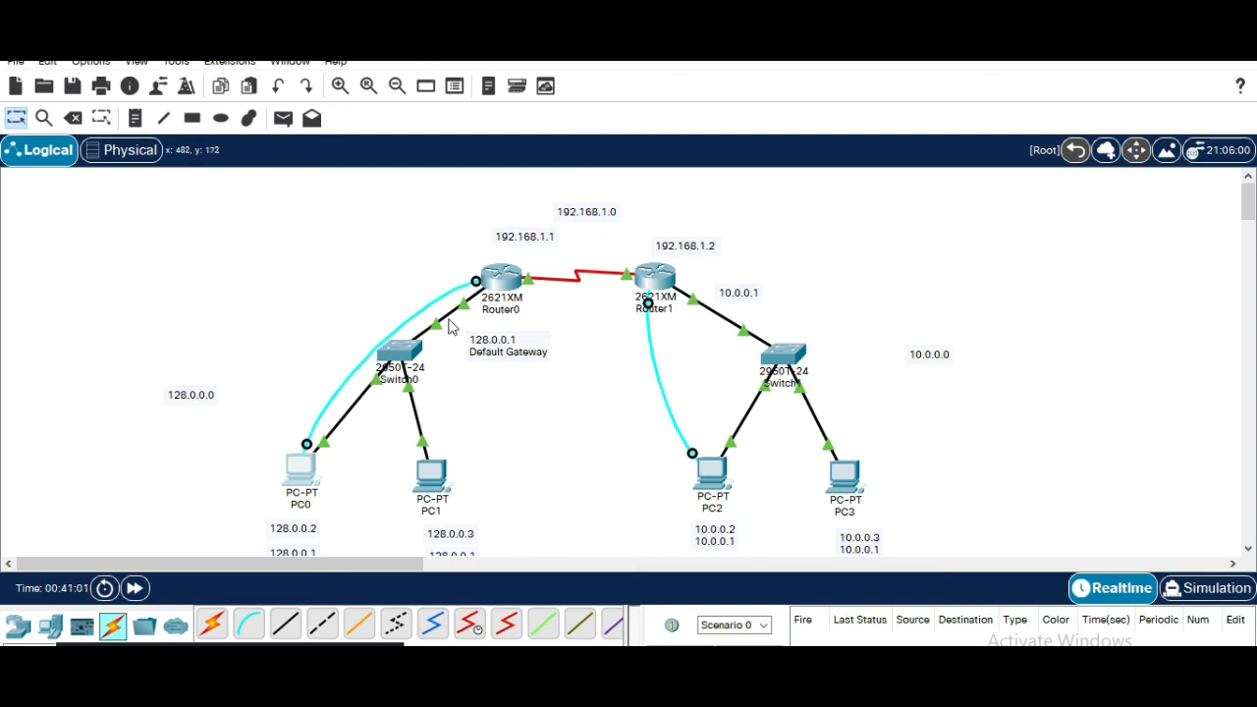
mouse_move(503, 283)
mouse_move(501, 292)
mouse_move(645, 285)
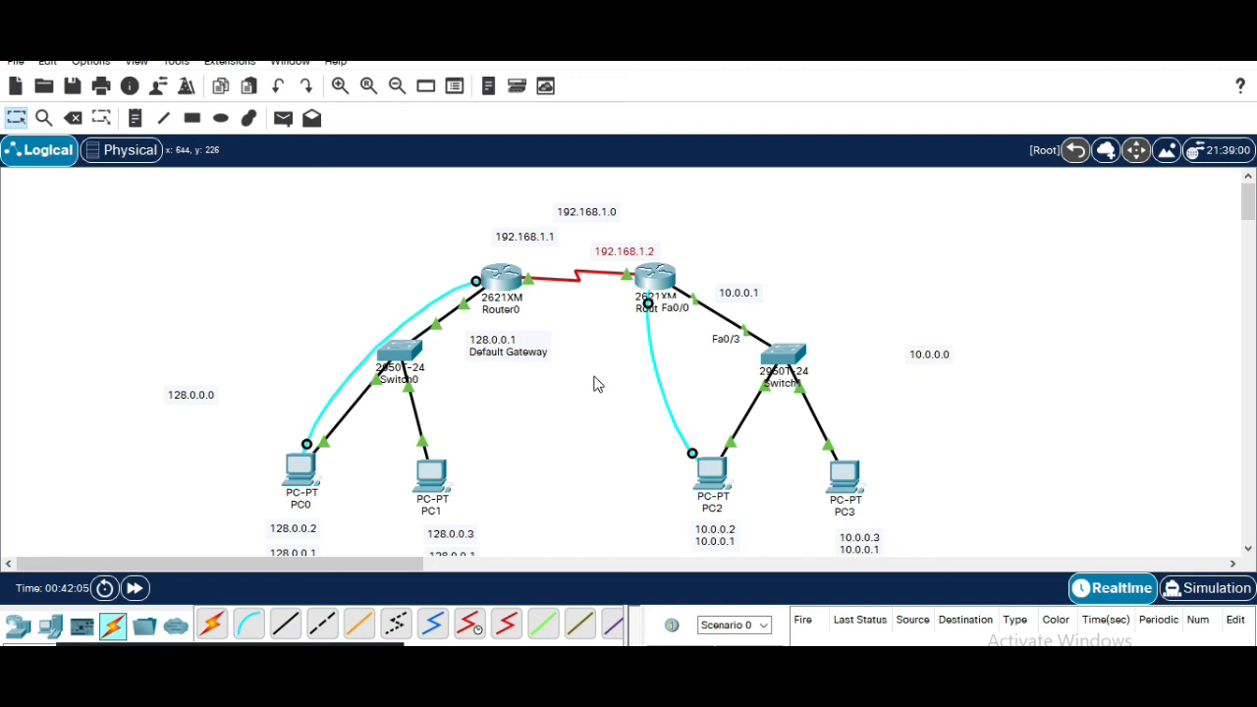
left_click(302, 477)
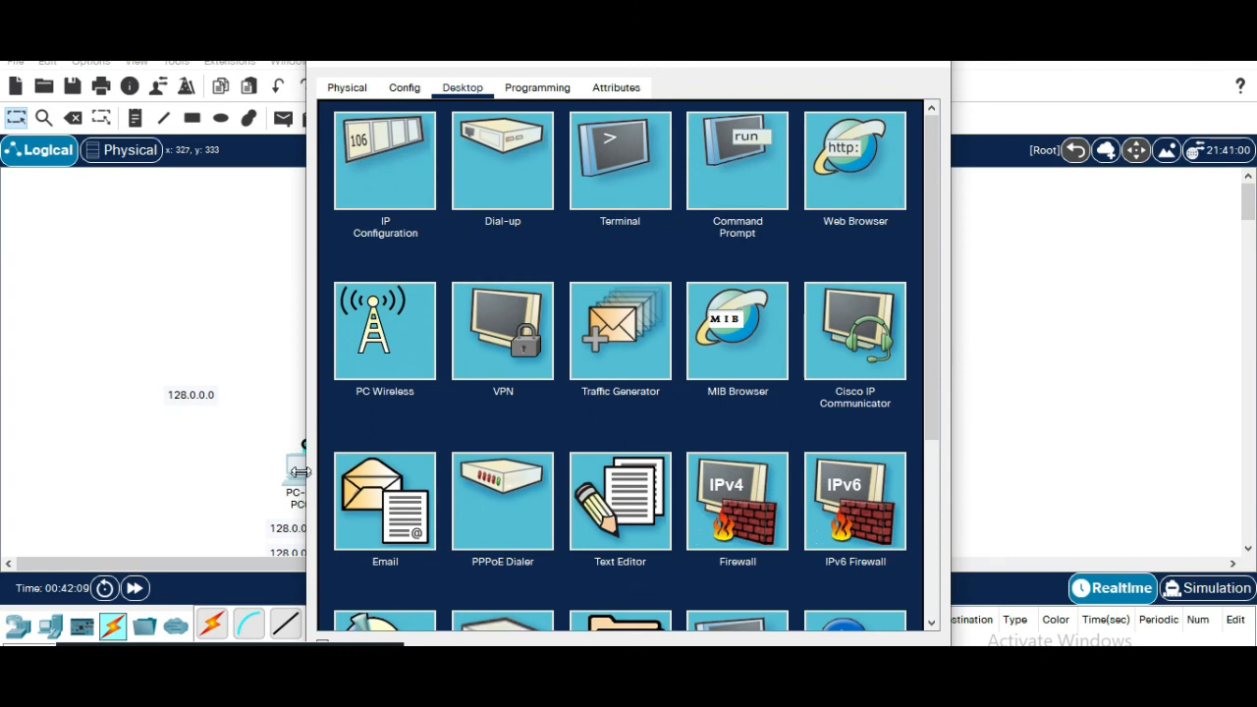
left_click(740, 178)
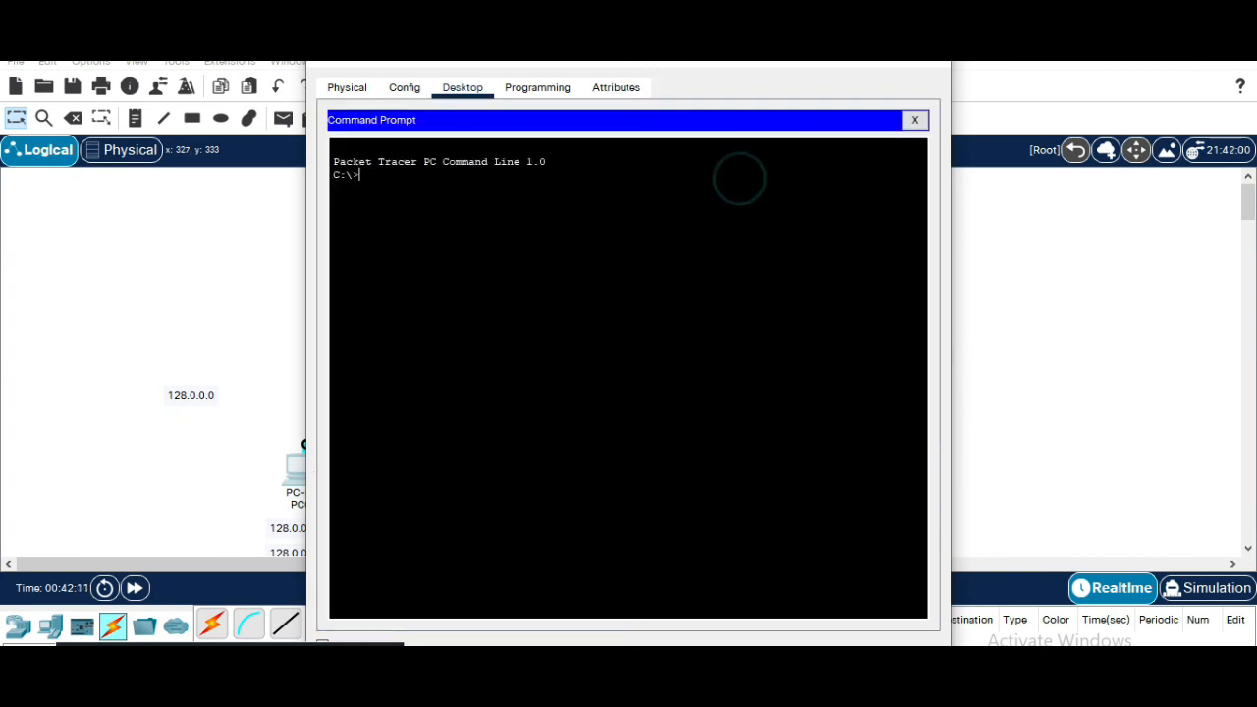
Ping 10.0.0.3 from PC0's command prompt
type("ping")
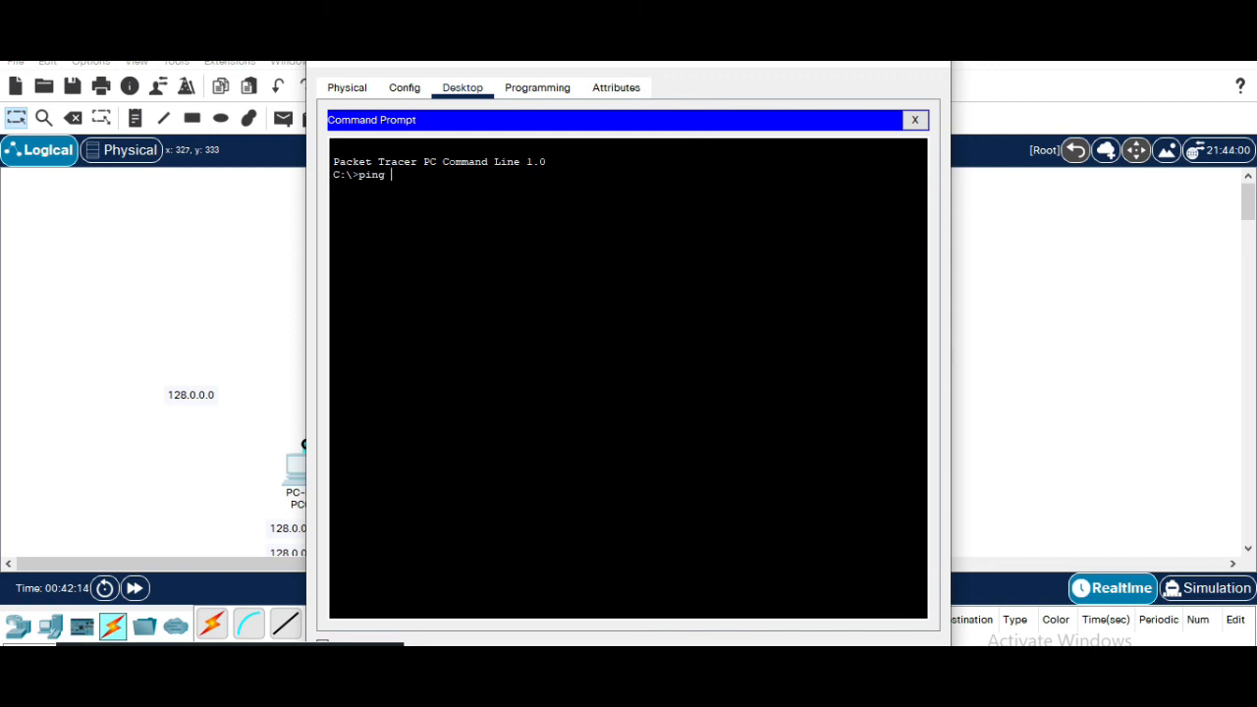
type(" 10.0.0.3")
key("Return")
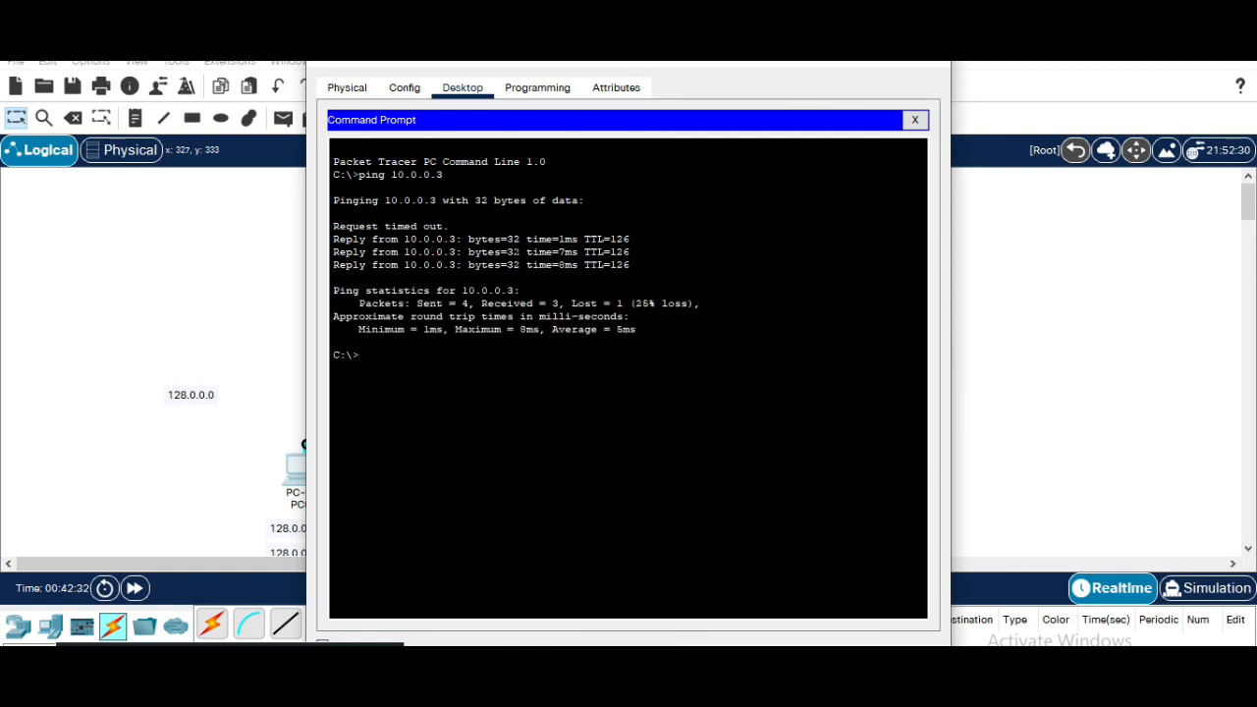
Repeat the ping to 10.0.0.3 from PC0, then ping Router1's serial address 192.168.1.2
key("Up")
key("Return")
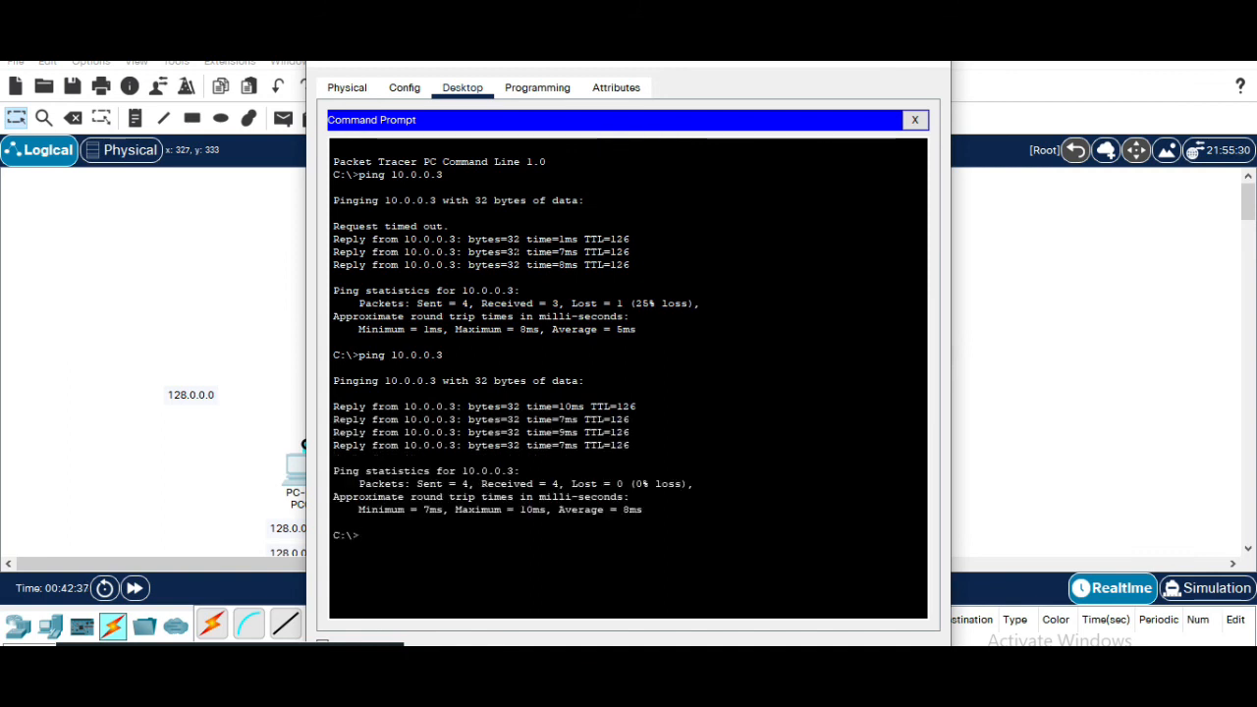
key("Up")
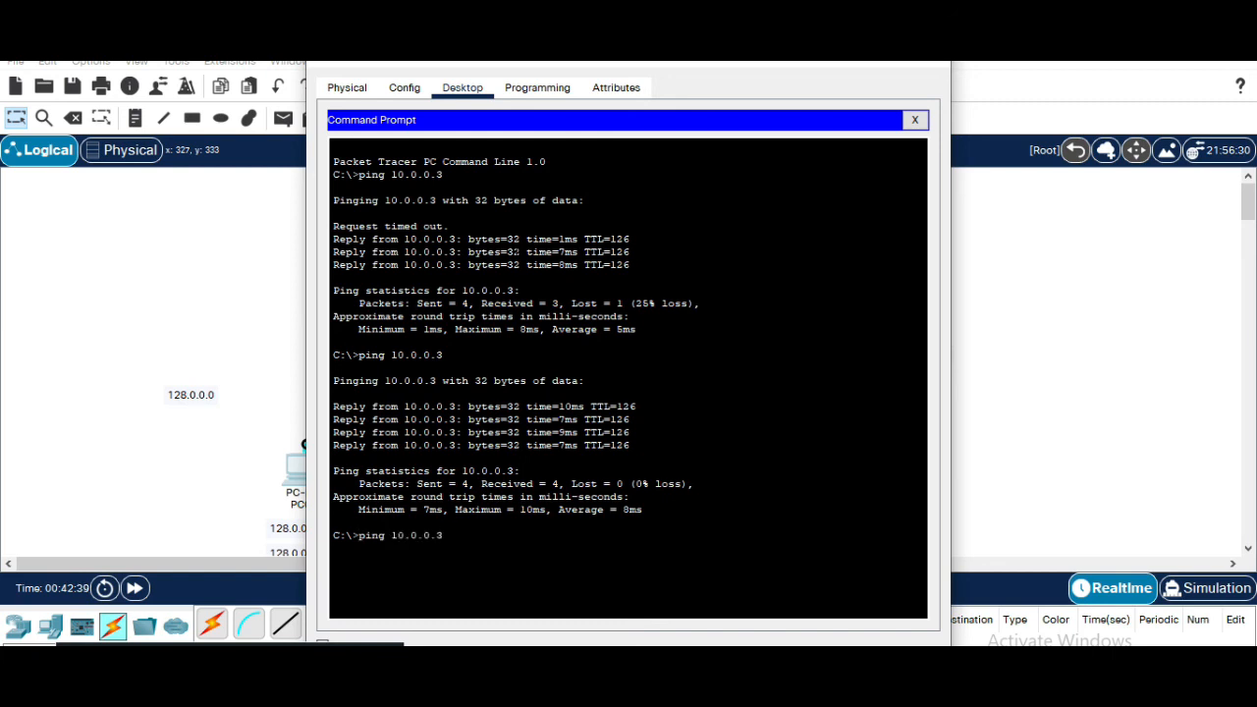
key("BackSpace")
key("BackSpace")
key("BackSpace")
key("BackSpace")
key("BackSpace")
key("BackSpace")
key("BackSpace")
type("192.168.1.2")
key("Return")
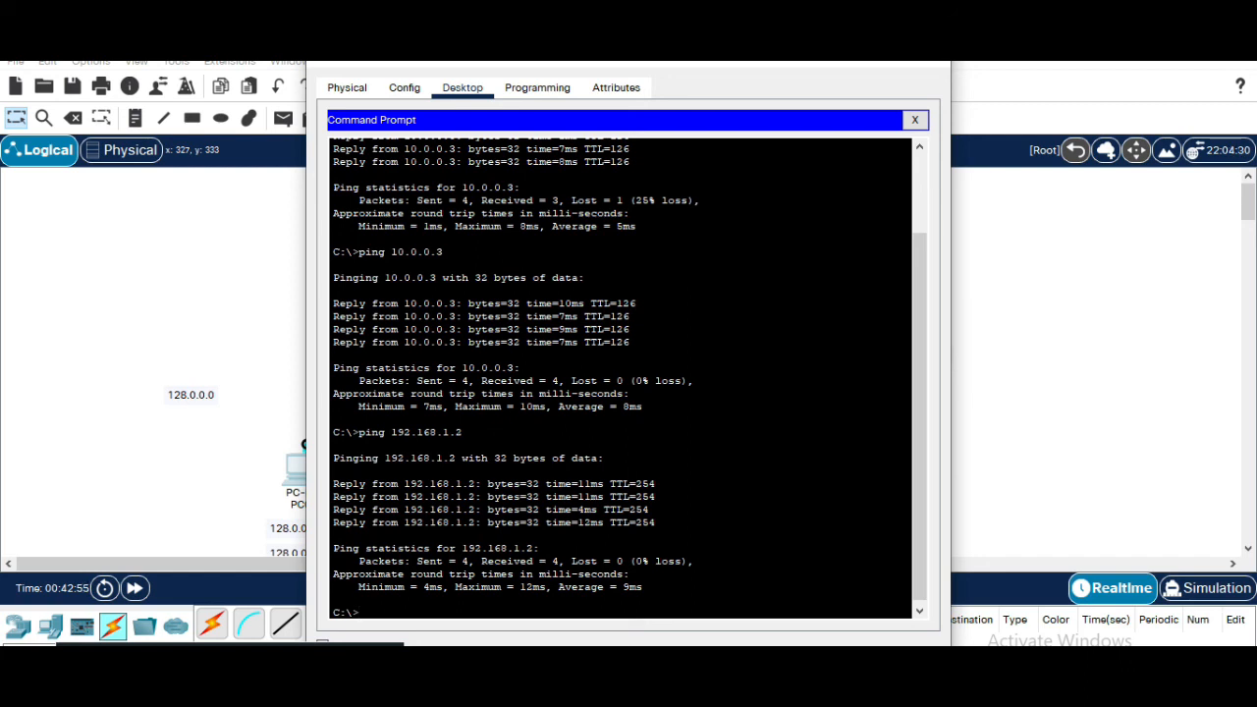
Ping the loopback address 127.0.0.1 from PC0's command prompt
type("127.0.0.1")
key("Return")
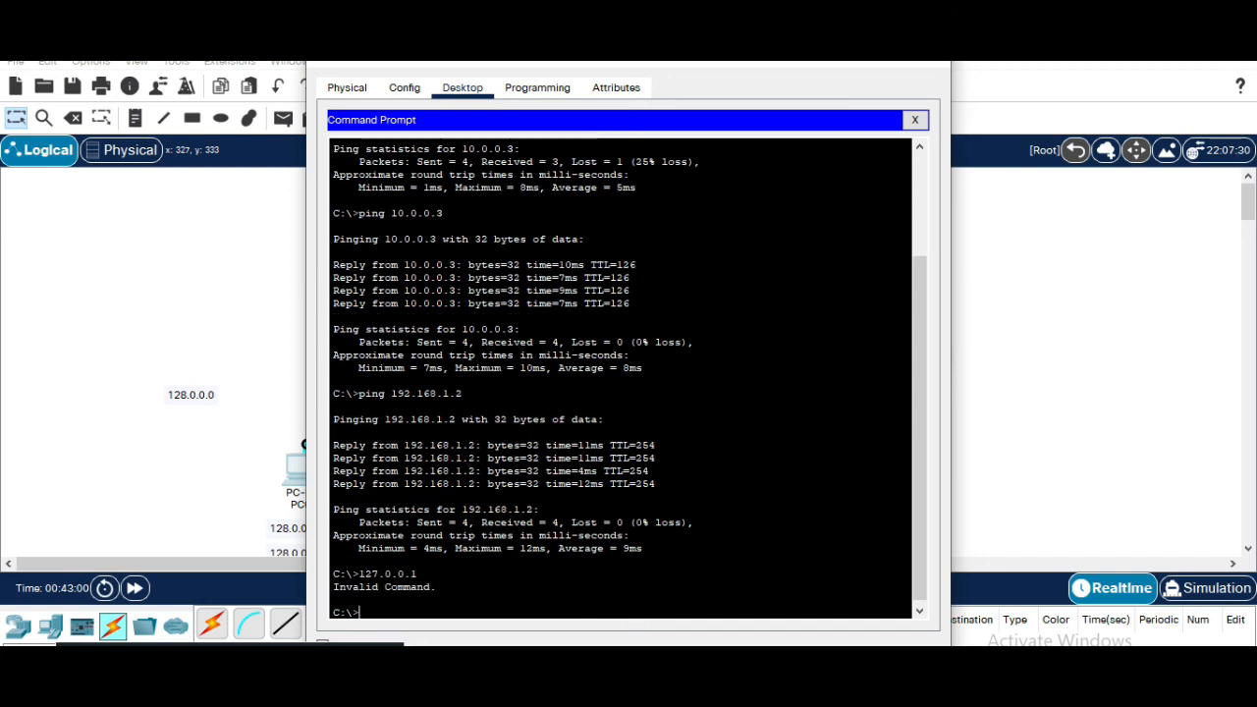
key("Up")
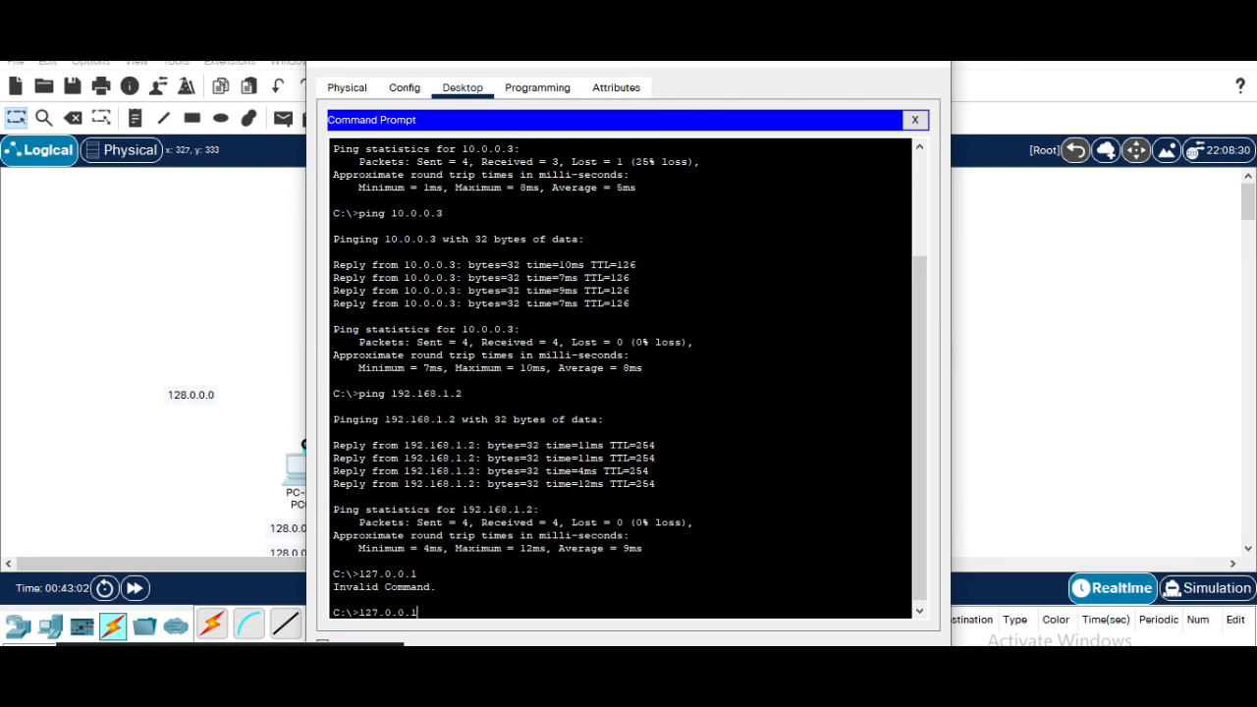
type("ping")
key("Return")
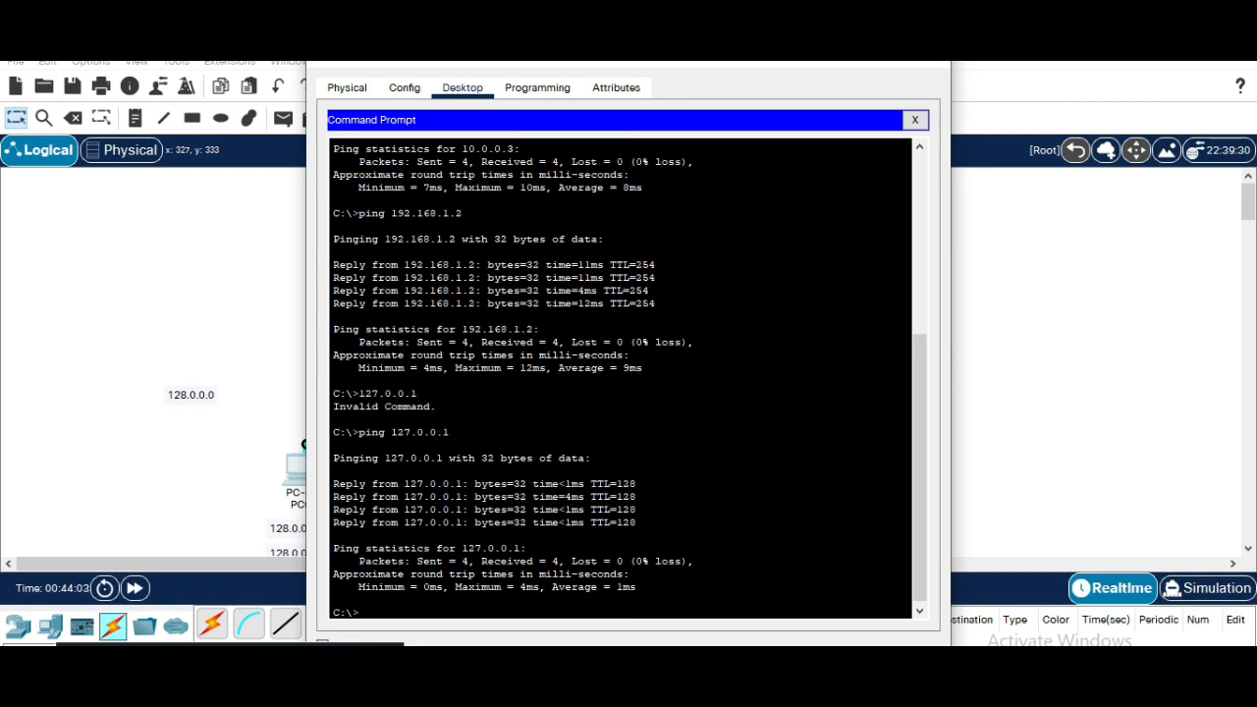
Ping the loopback addresses 127.0.0.8 and 127.0.0.20 from PC0
left_click(538, 609)
key("Up")
type("0")
key("Return")
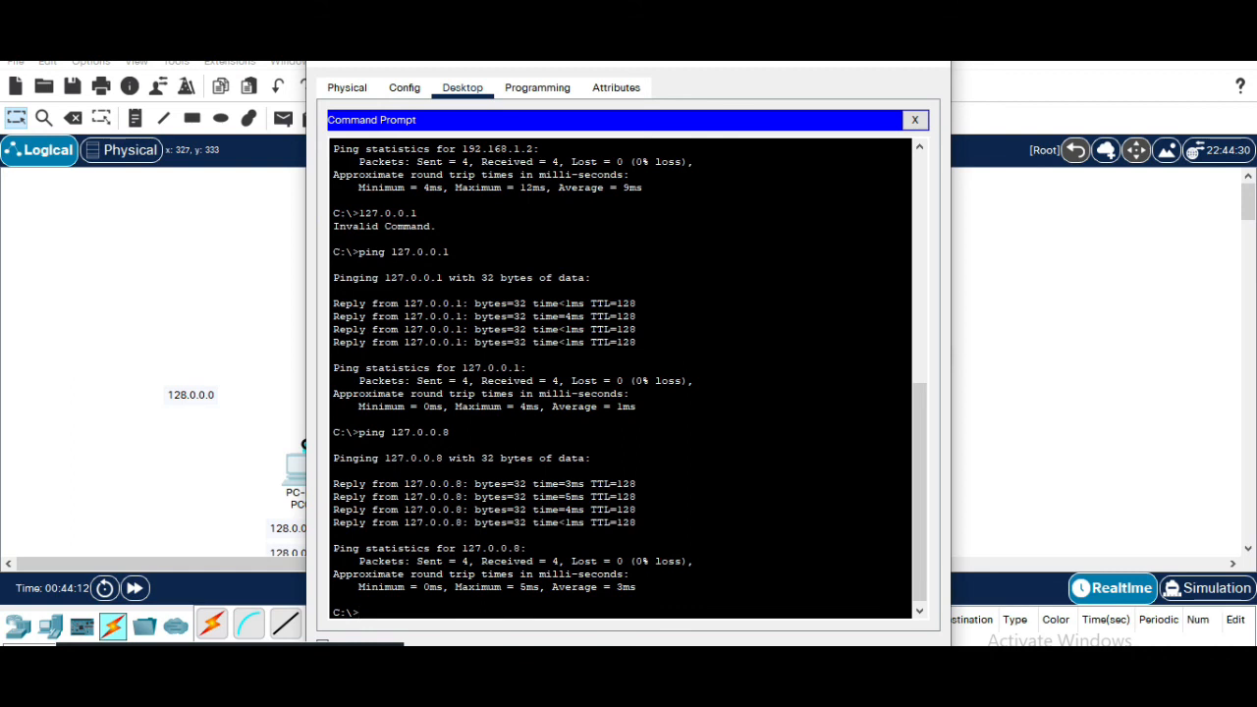
key("Up")
key("BackSpace")
type("20")
key("Return")
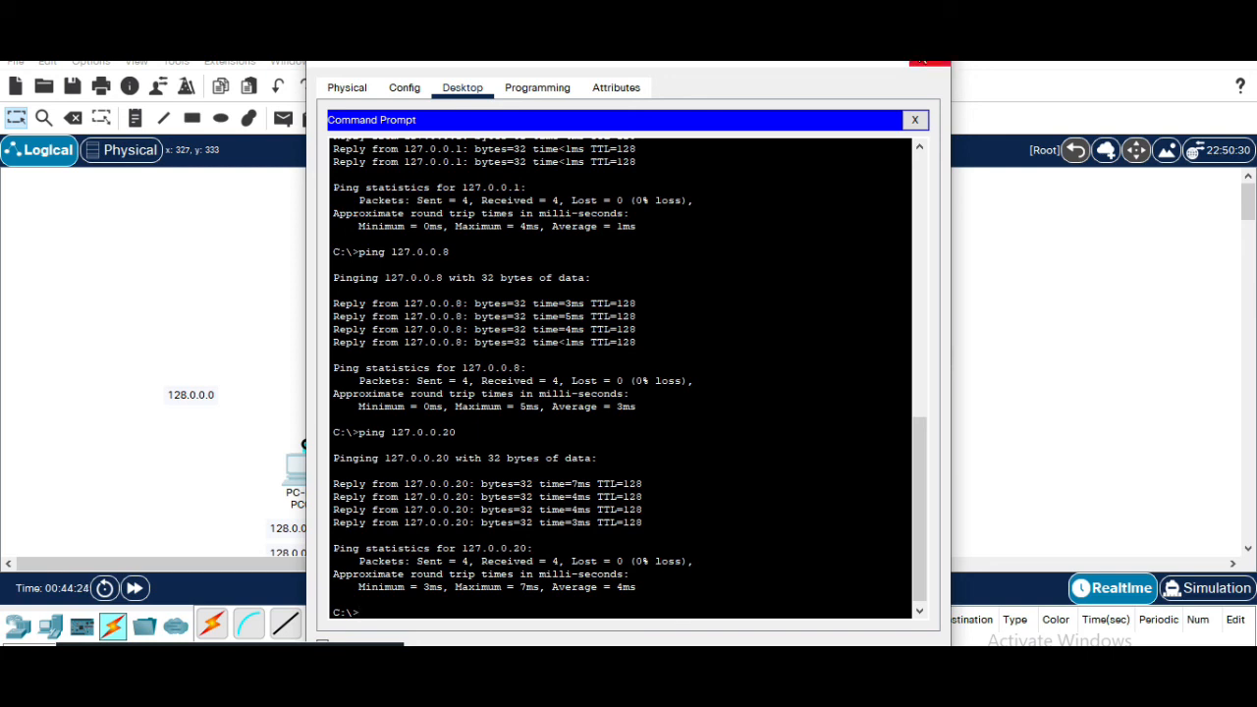
Reopen PC0's Command Prompt and ping 192.168.5.10
left_click(925, 61)
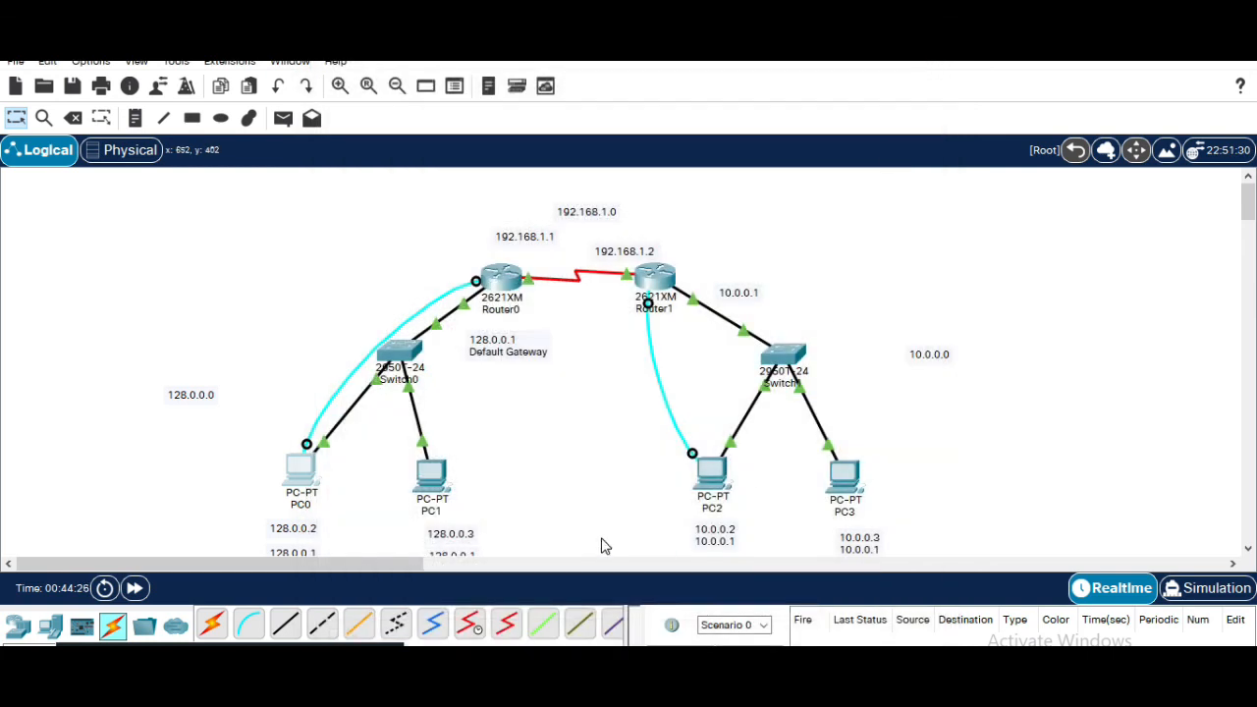
left_click(303, 469)
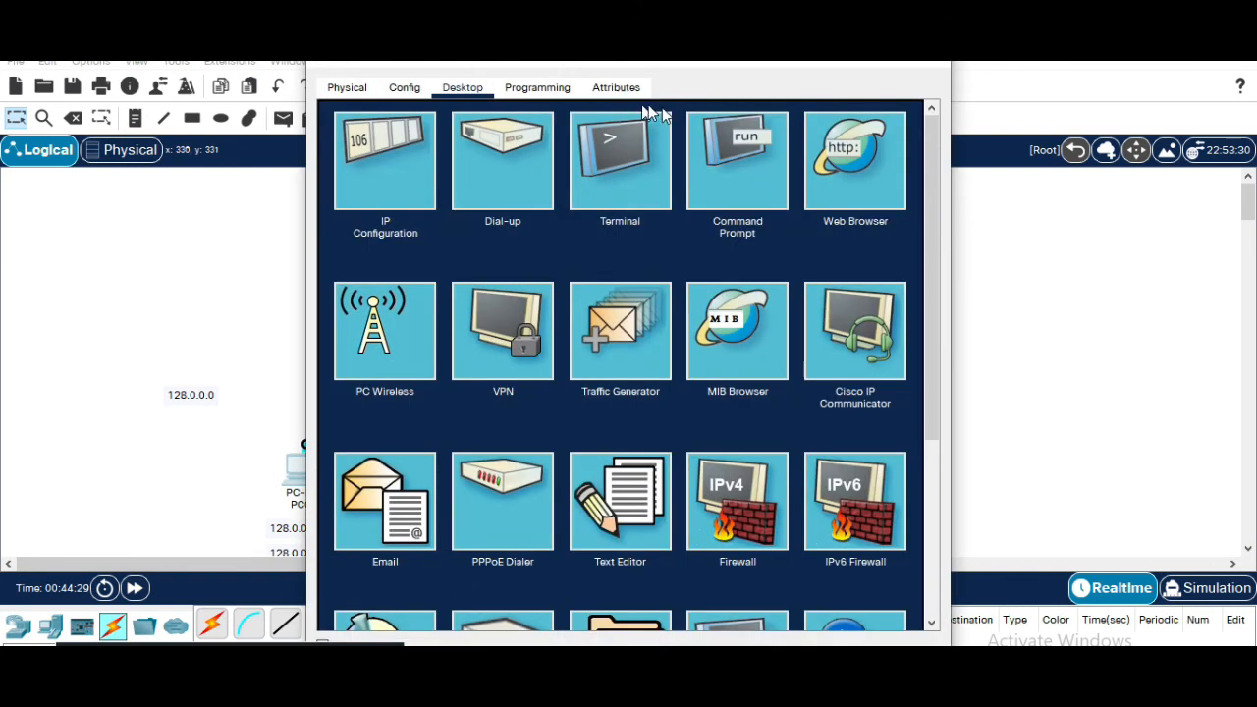
left_click(725, 149)
scroll(628, 378, "up", 5)
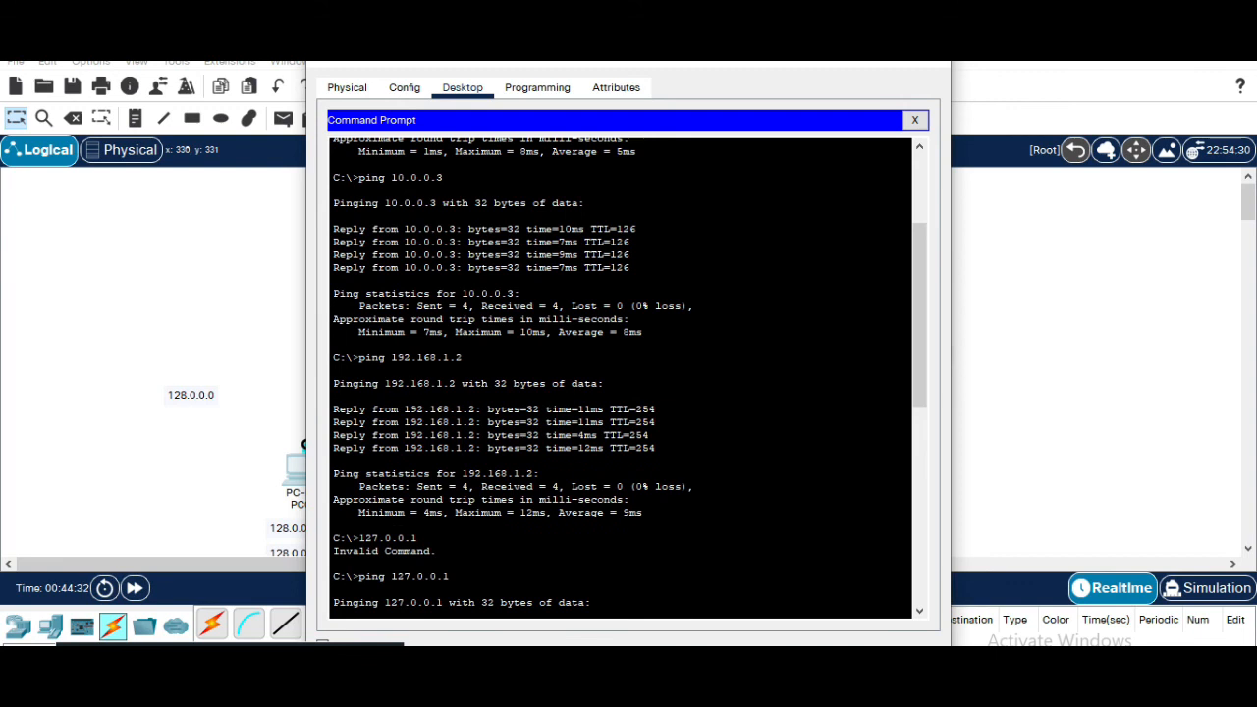
scroll(629, 378, "down", 5)
type("ping")
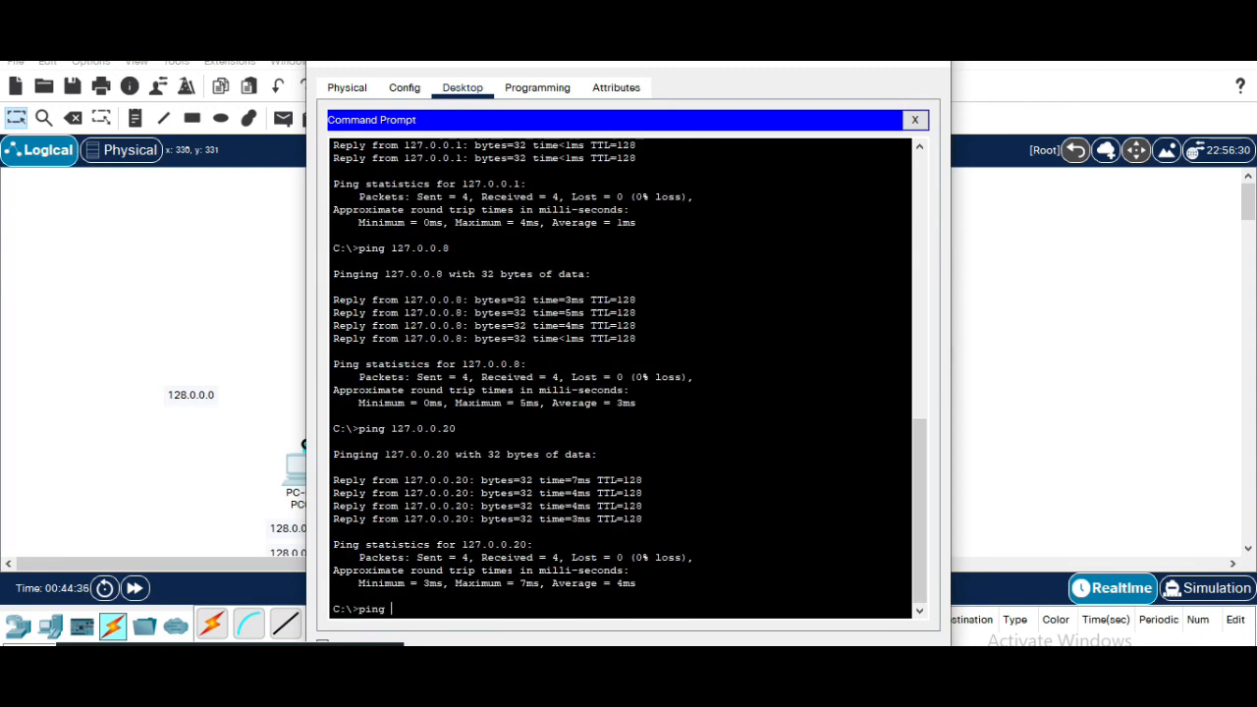
type(" 192.168.5.10")
key("Return")
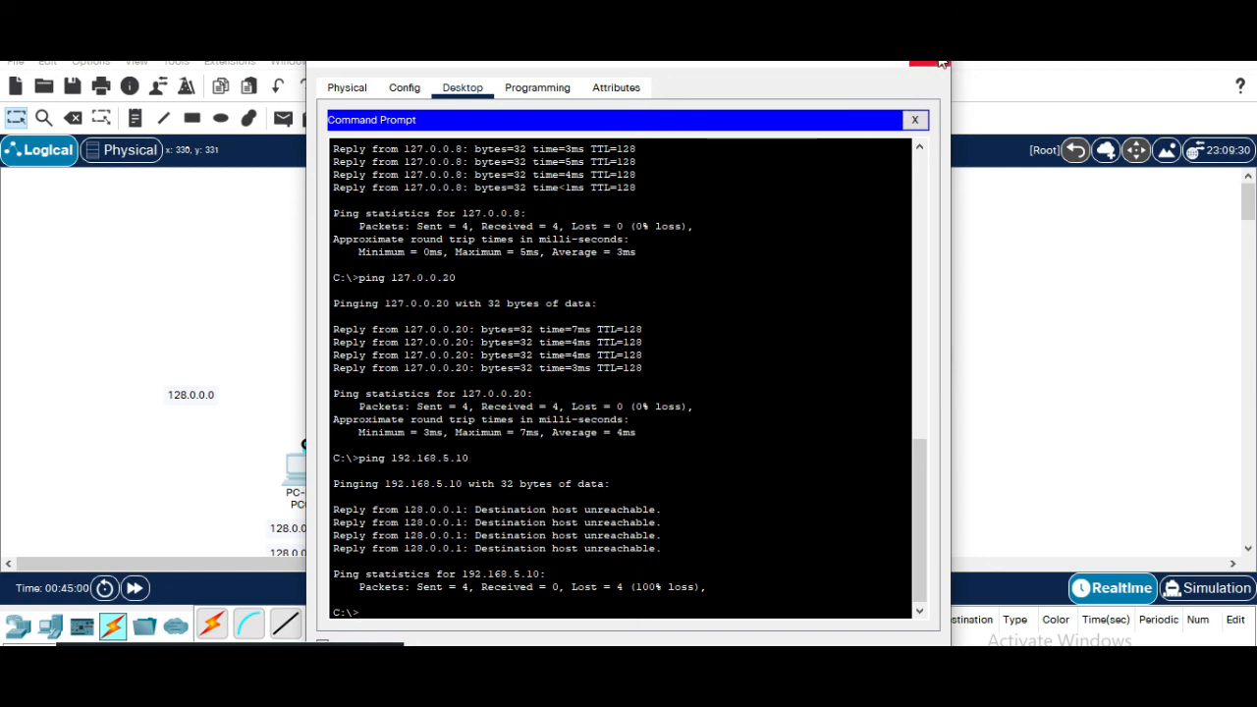
Close PC0's window and send a simple PDU from PC0 to PC2
left_click(929, 71)
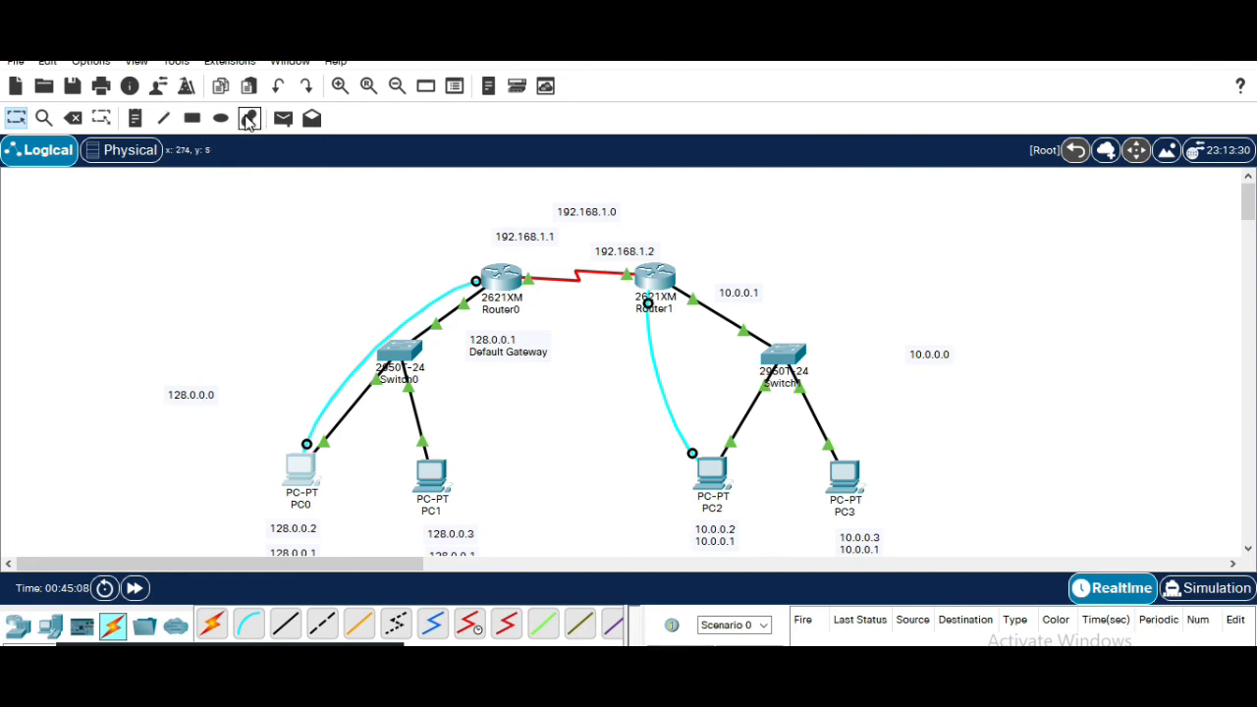
left_click(283, 118)
left_click(298, 468)
left_click(711, 473)
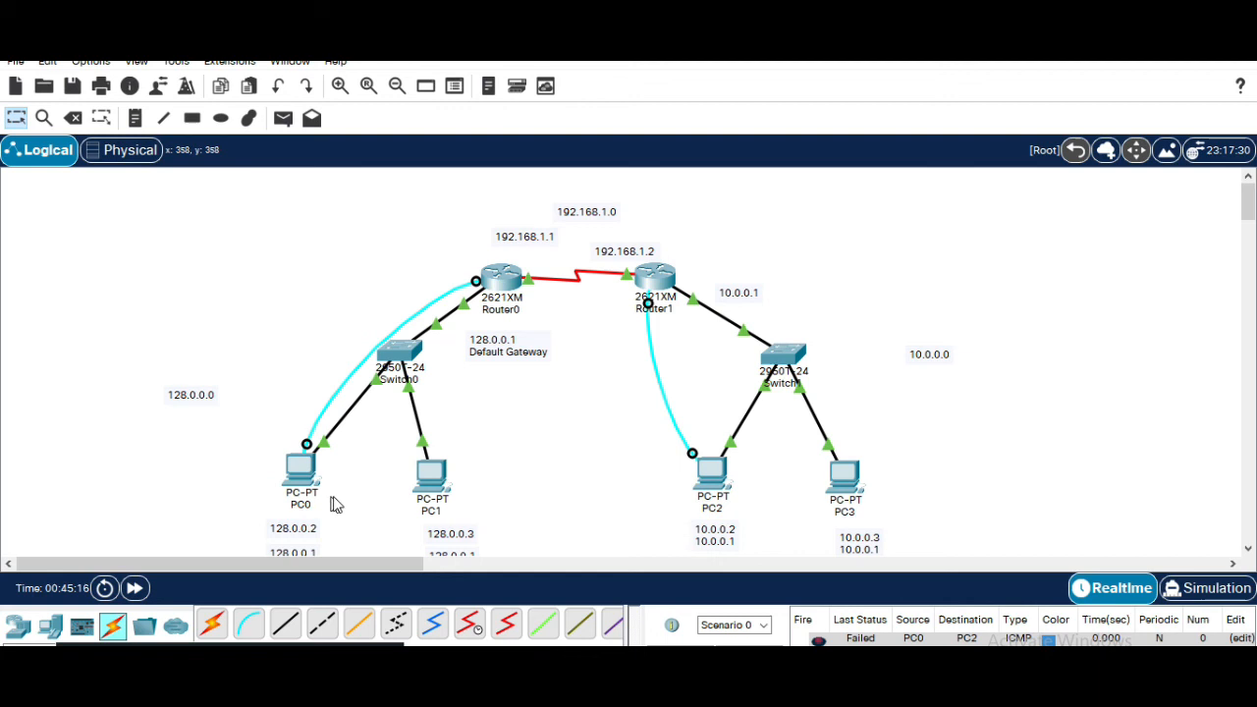
Clear the PDU list and send a simple PDU from PC0 to PC3
left_click(754, 649)
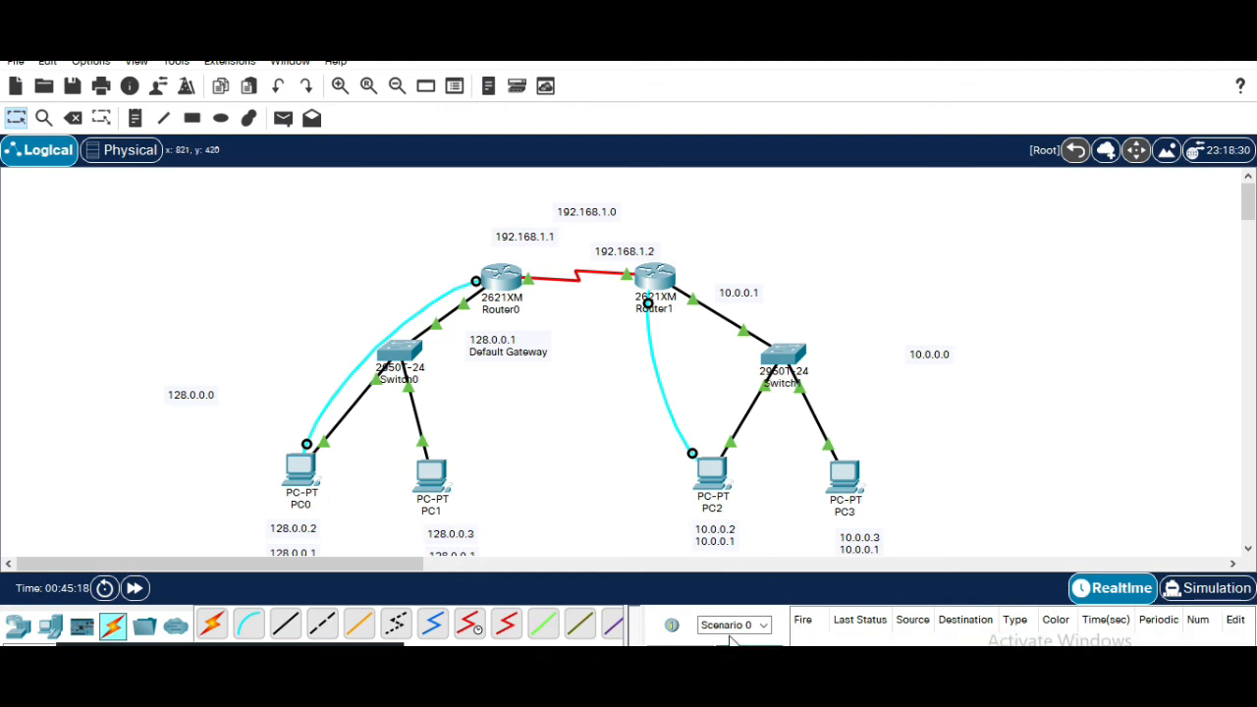
left_click(283, 118)
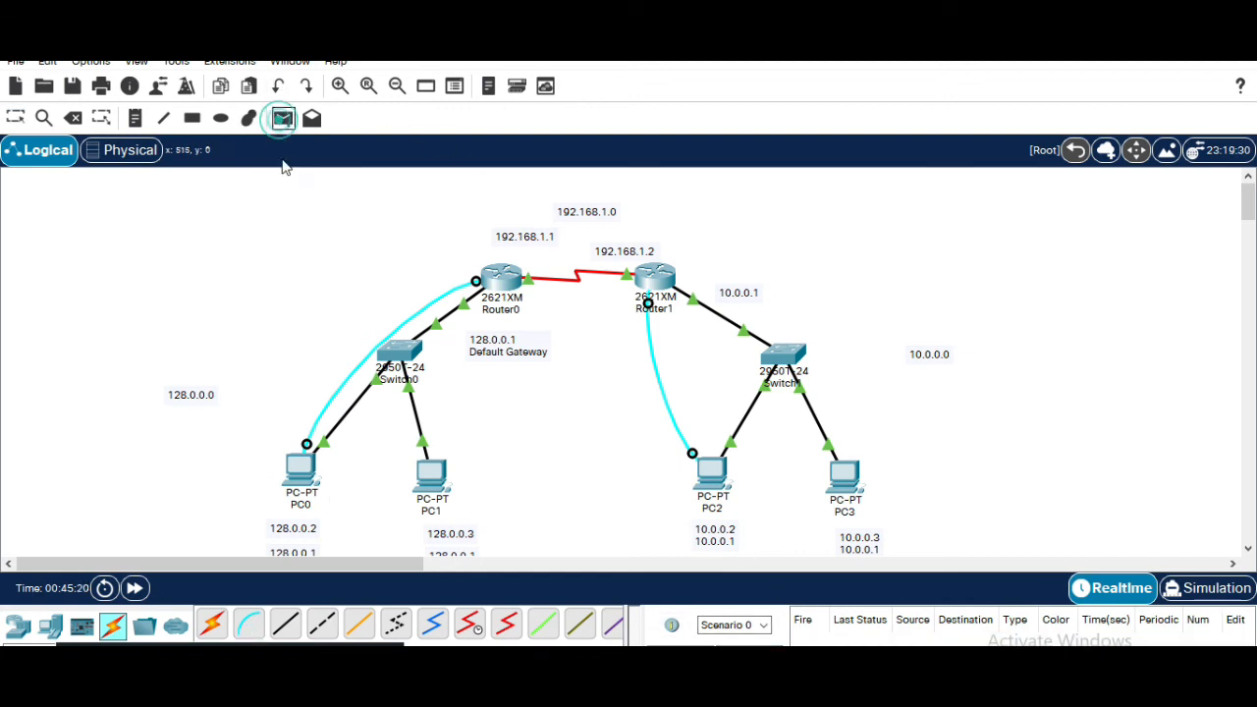
left_click(295, 477)
left_click(841, 475)
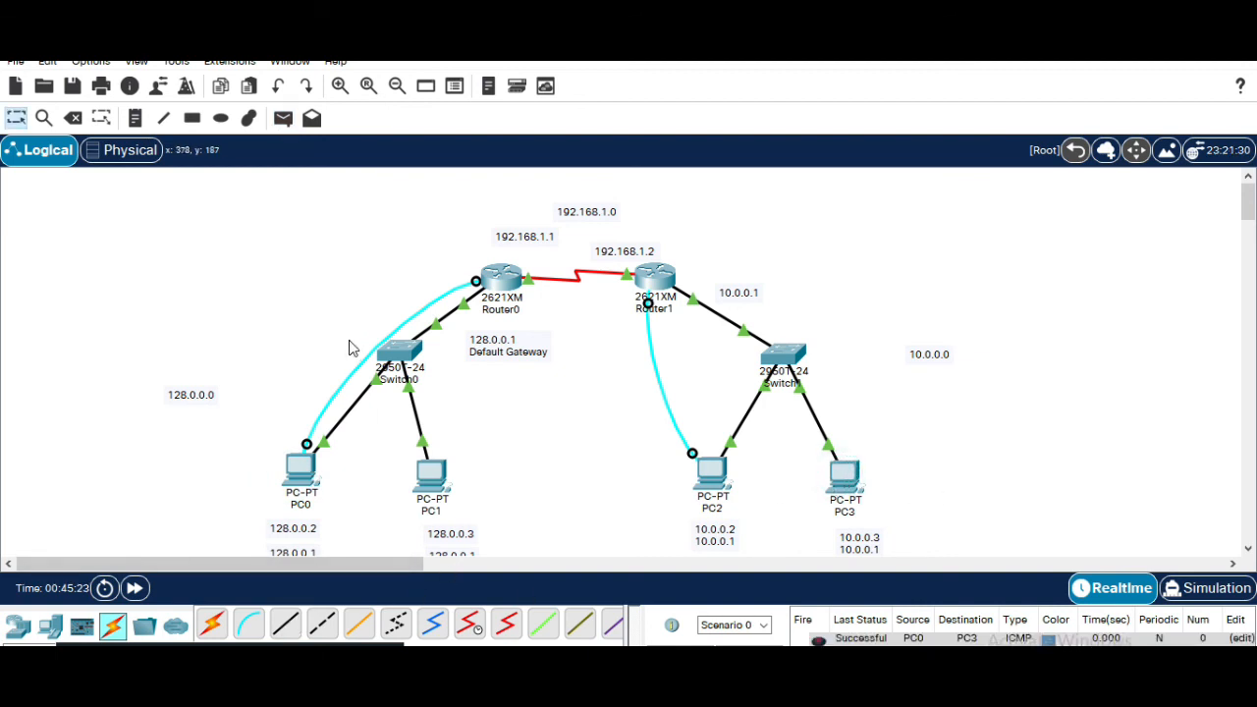
Switch to Simulation mode and play the PC0-to-PC3 packet animation, adjusting the playback speed slider
left_click(280, 118)
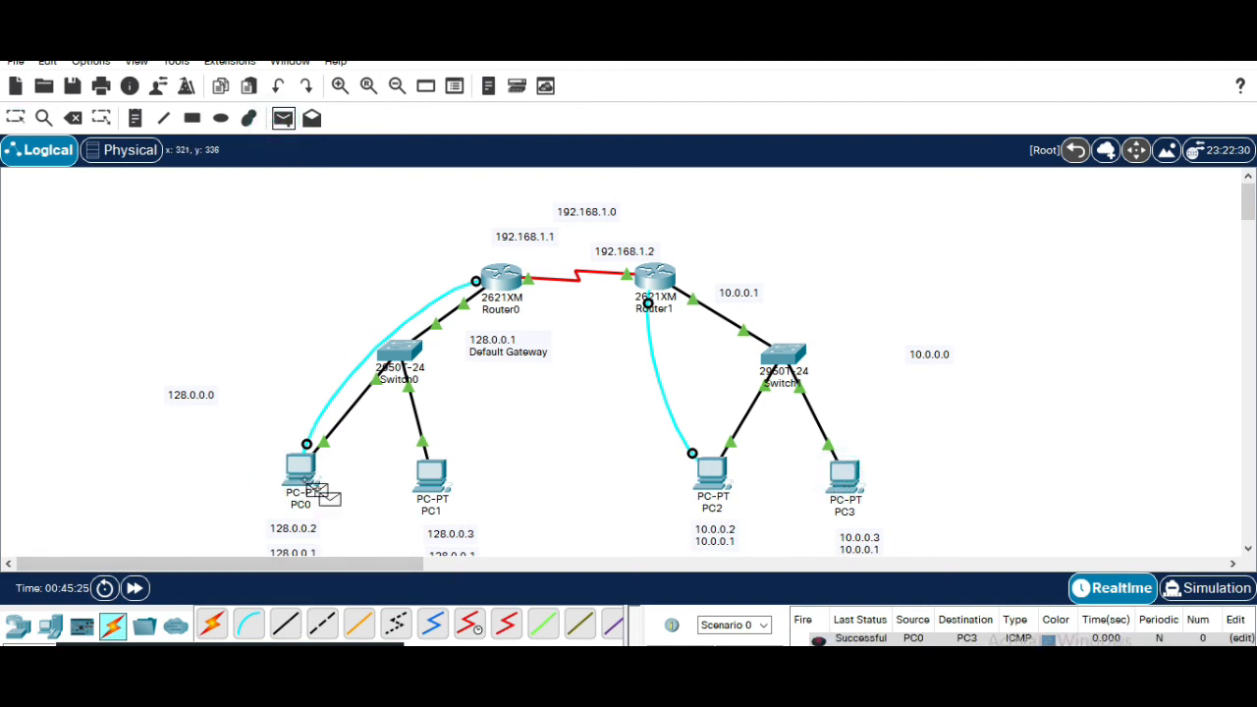
key("Escape")
left_click(1218, 588)
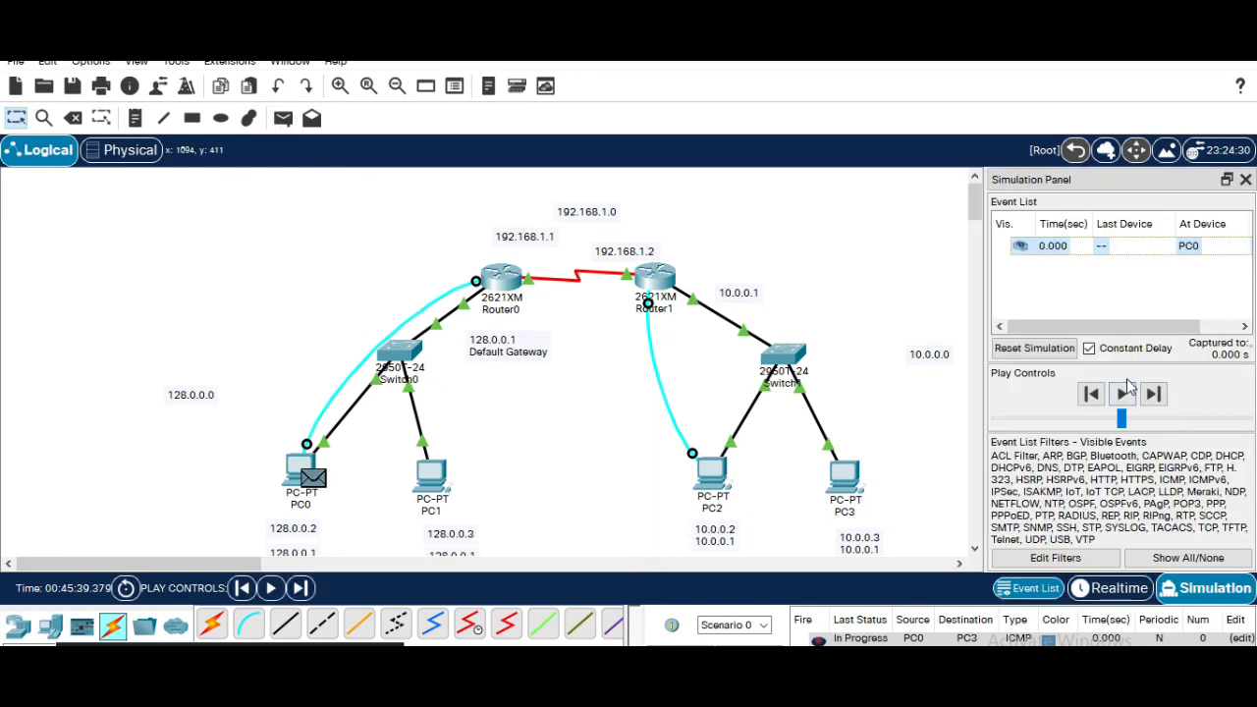
left_click(1125, 393)
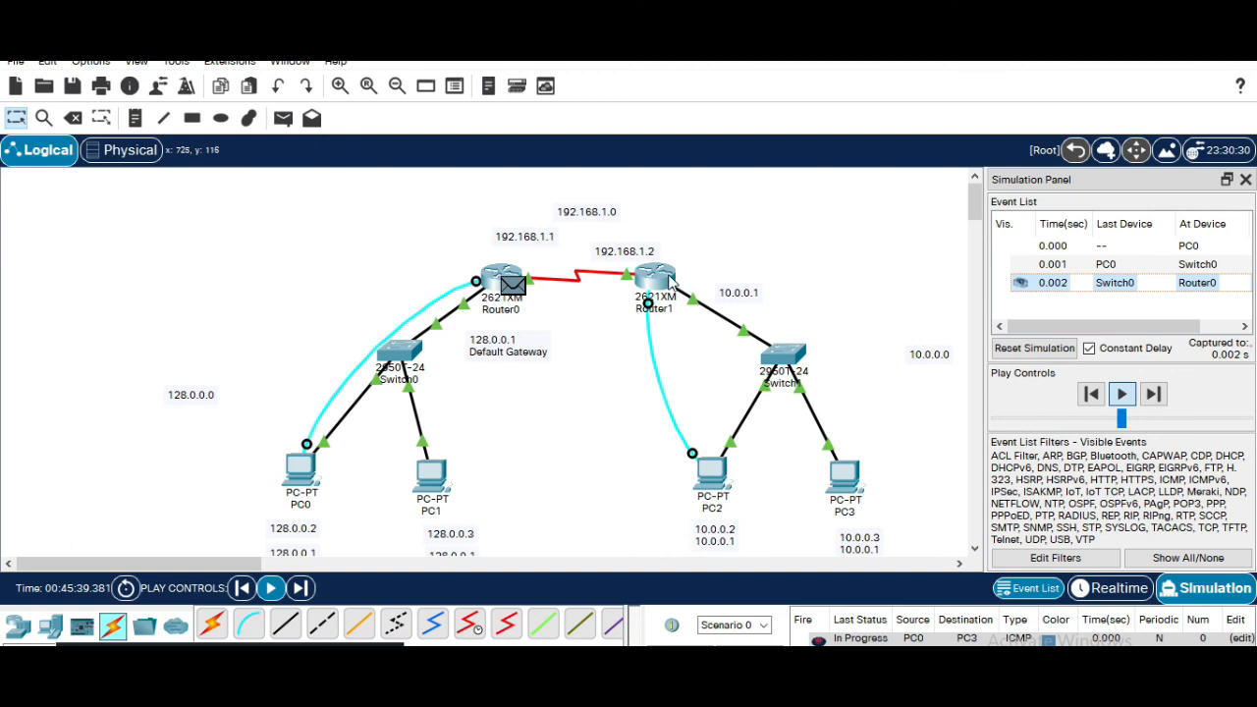
mouse_move(671, 282)
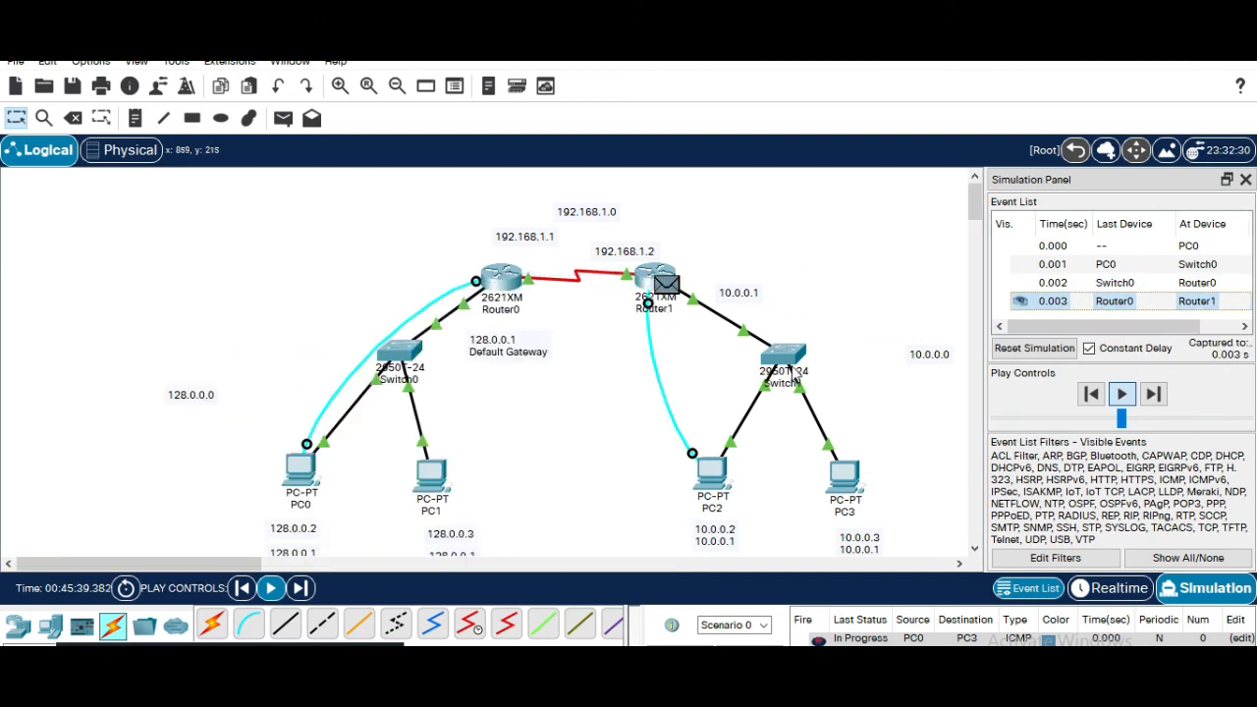
mouse_move(794, 374)
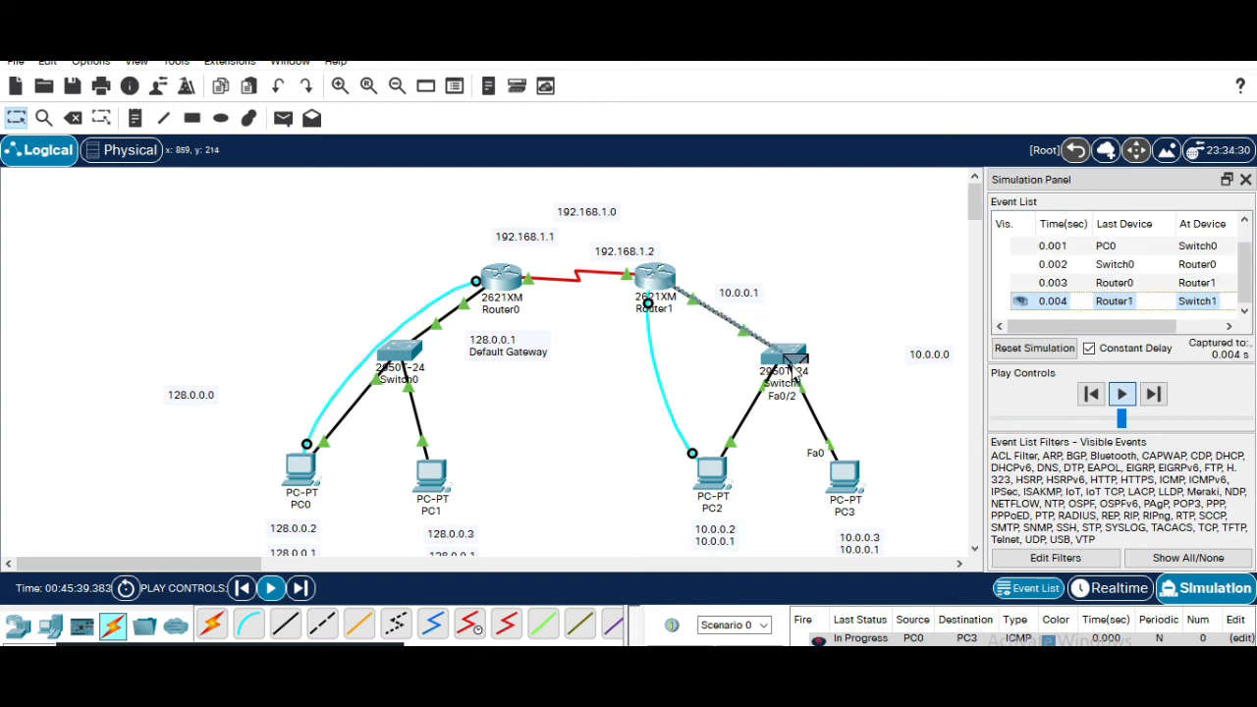
mouse_move(718, 501)
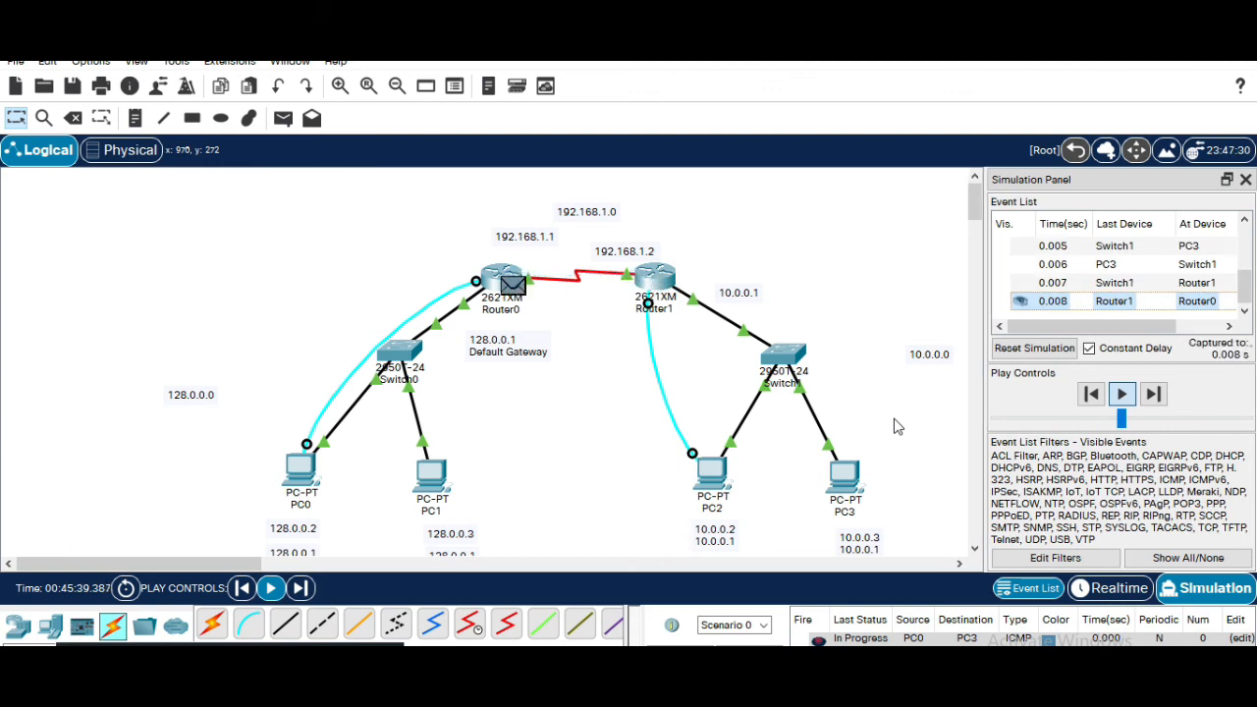
left_click_drag(1123, 421, 1149, 429)
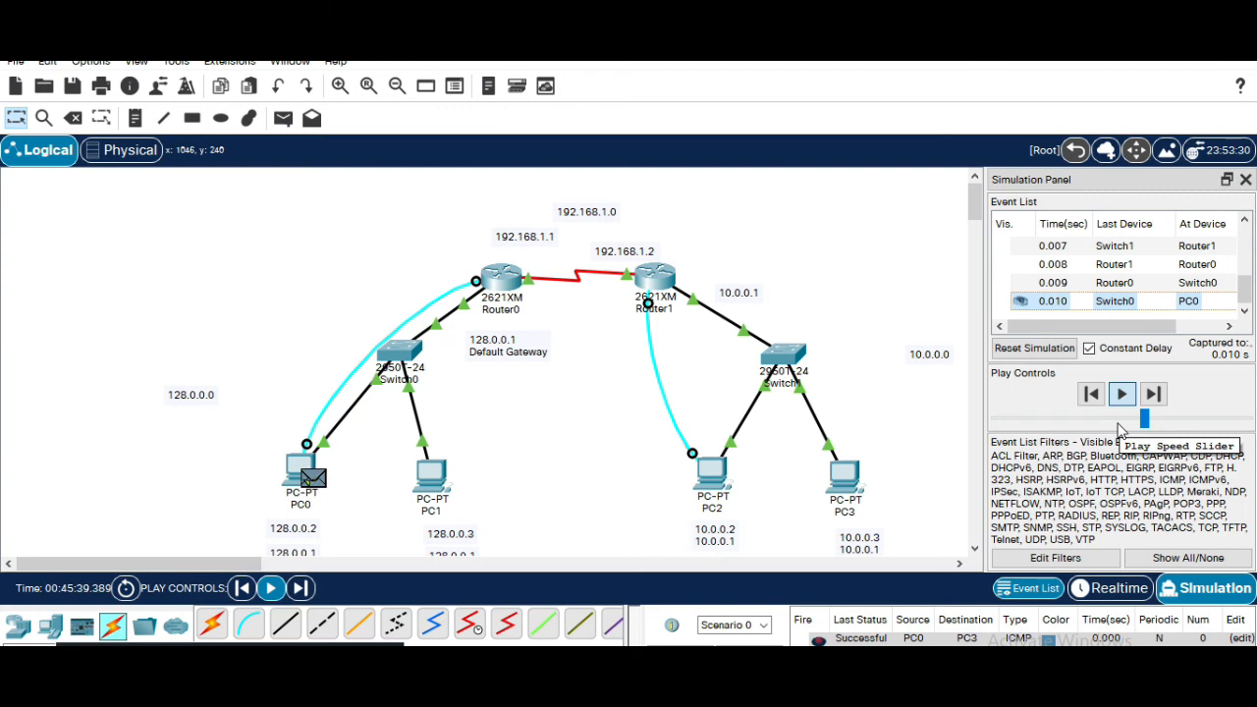
Close the simulation panel, open PC1's Command Prompt and ping 10.0.0.1
left_click(1245, 180)
left_click(447, 474)
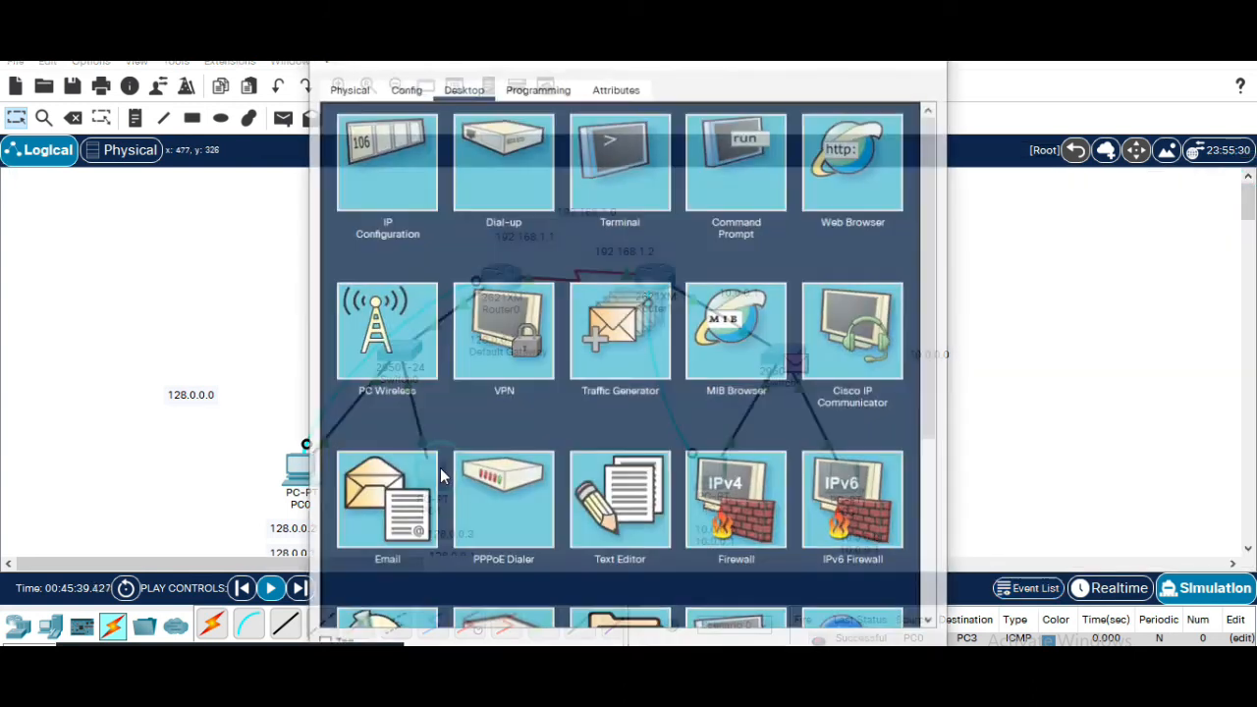
left_click(742, 143)
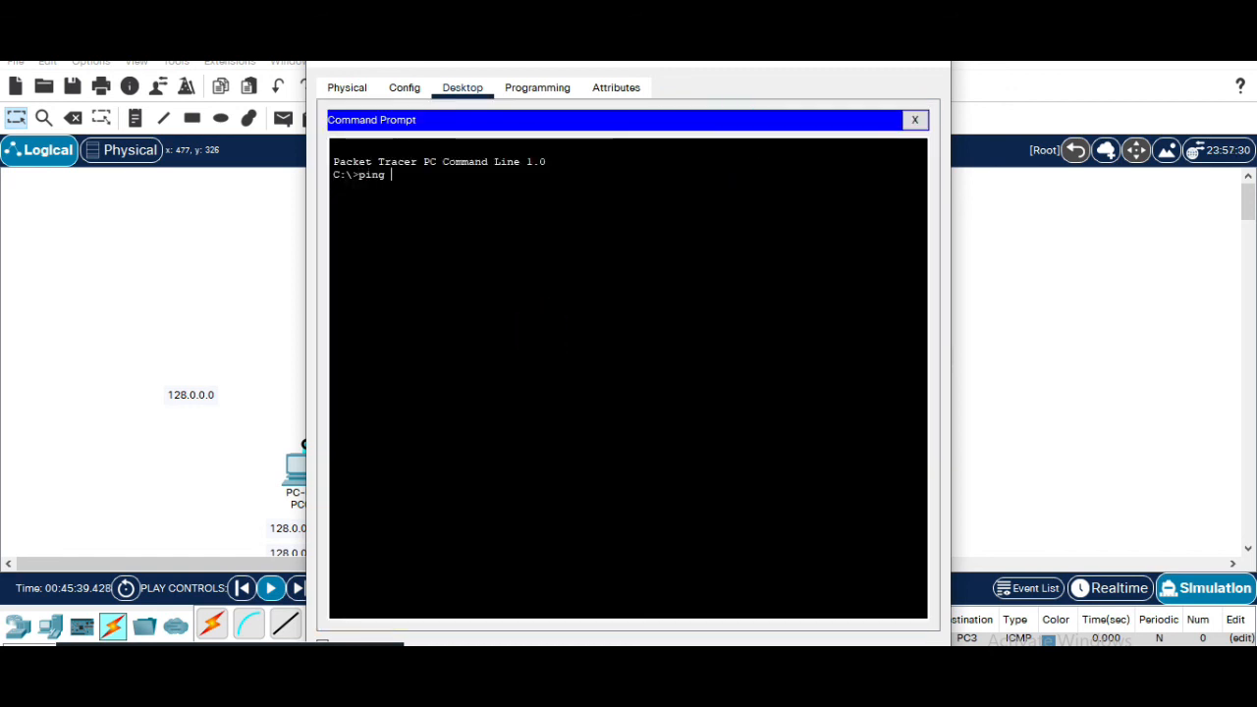
type("ping 192.1")
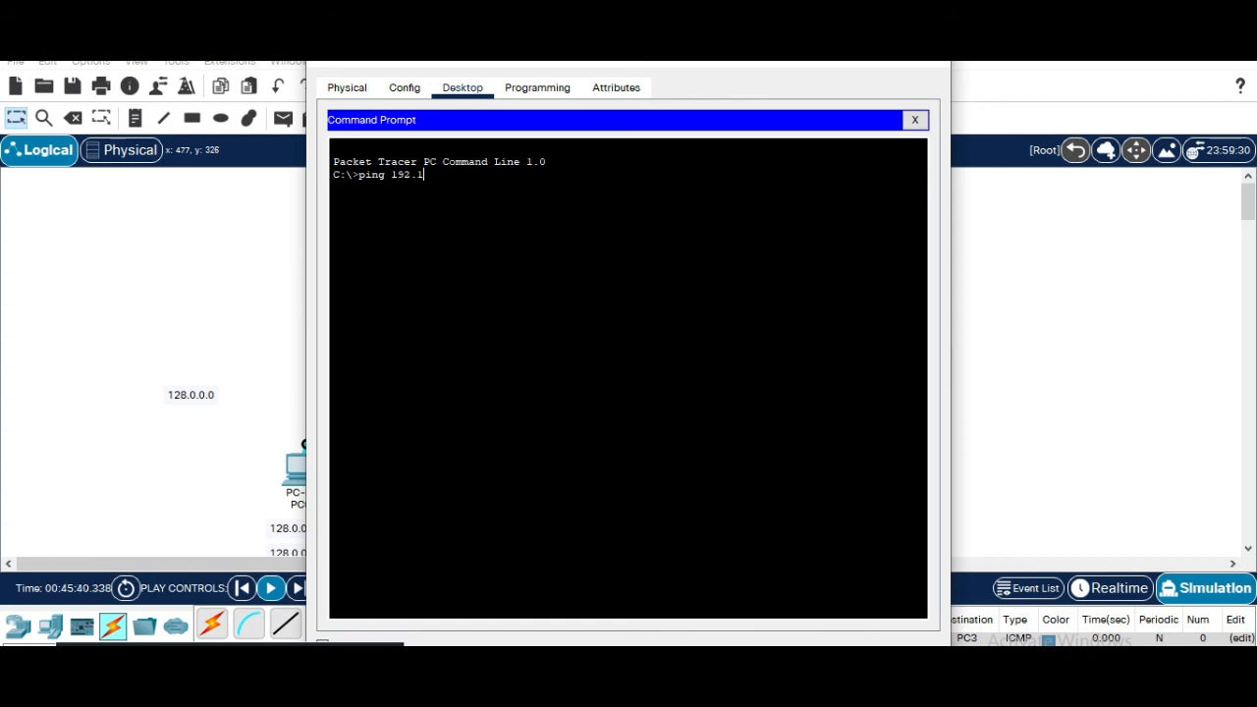
key("BackSpace")
type("10.0.0")
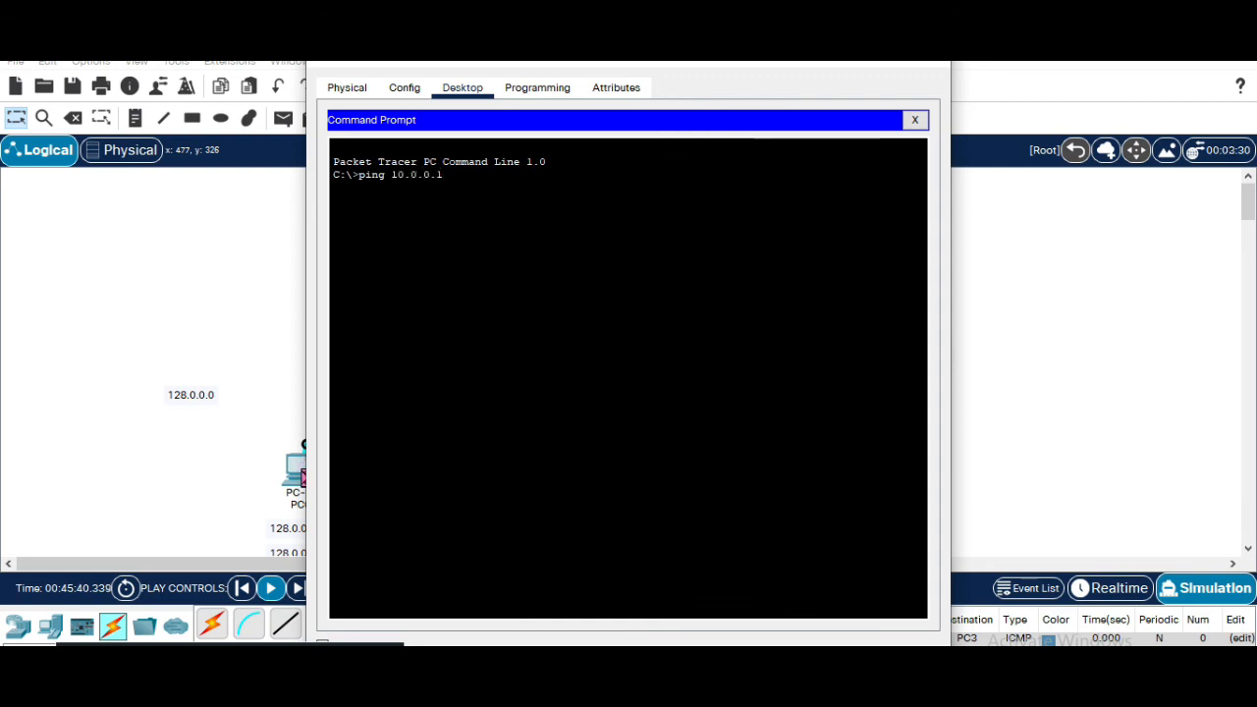
key("Return")
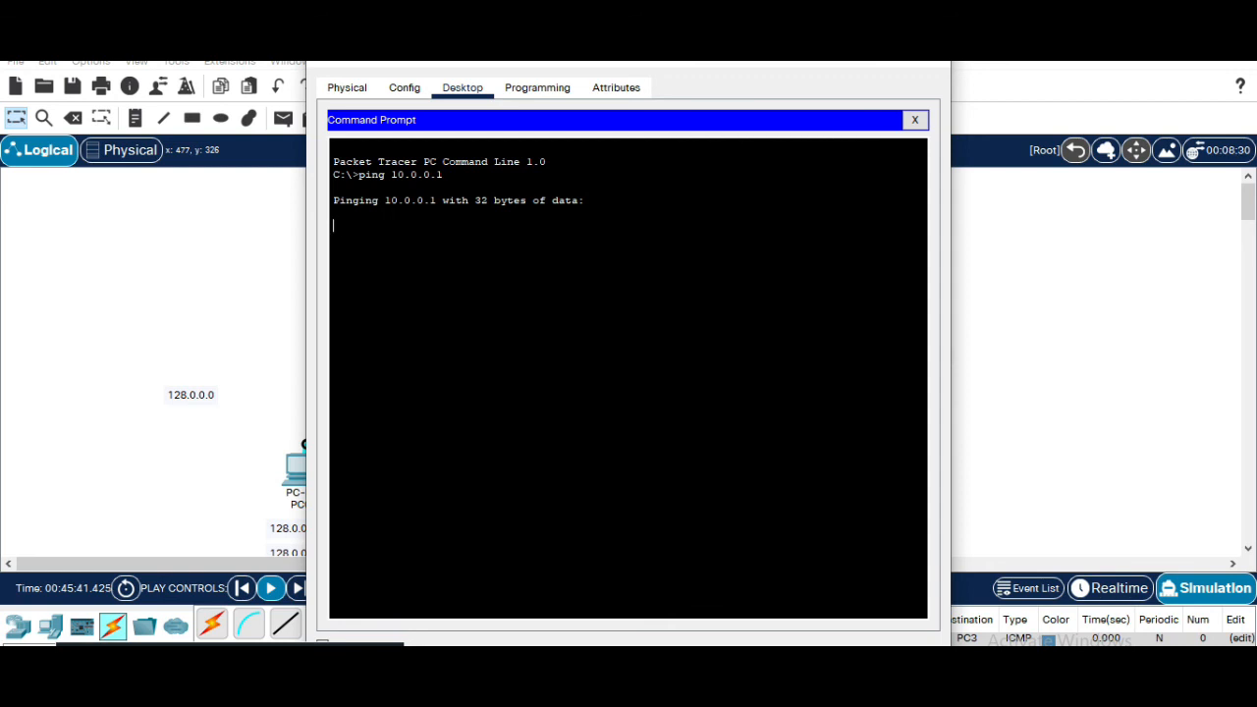
Switch between the workspace and PC1's window to view the ping reply
left_click(987, 292)
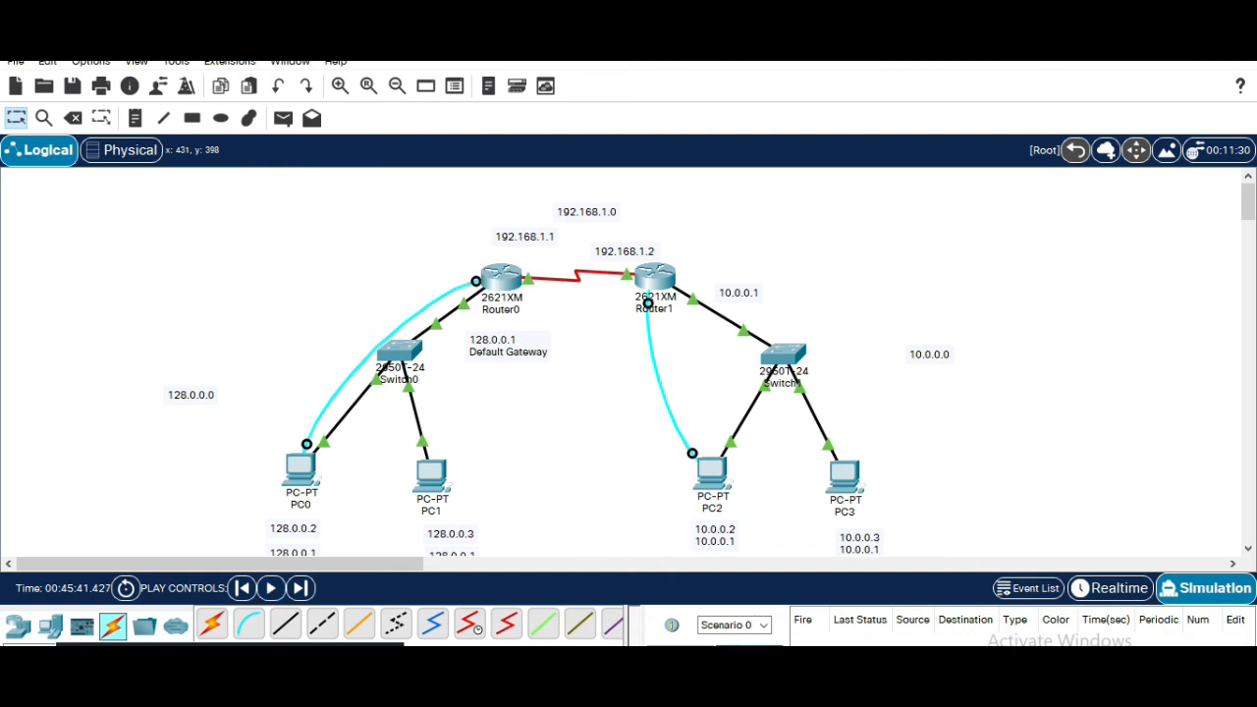
mouse_move(882, 687)
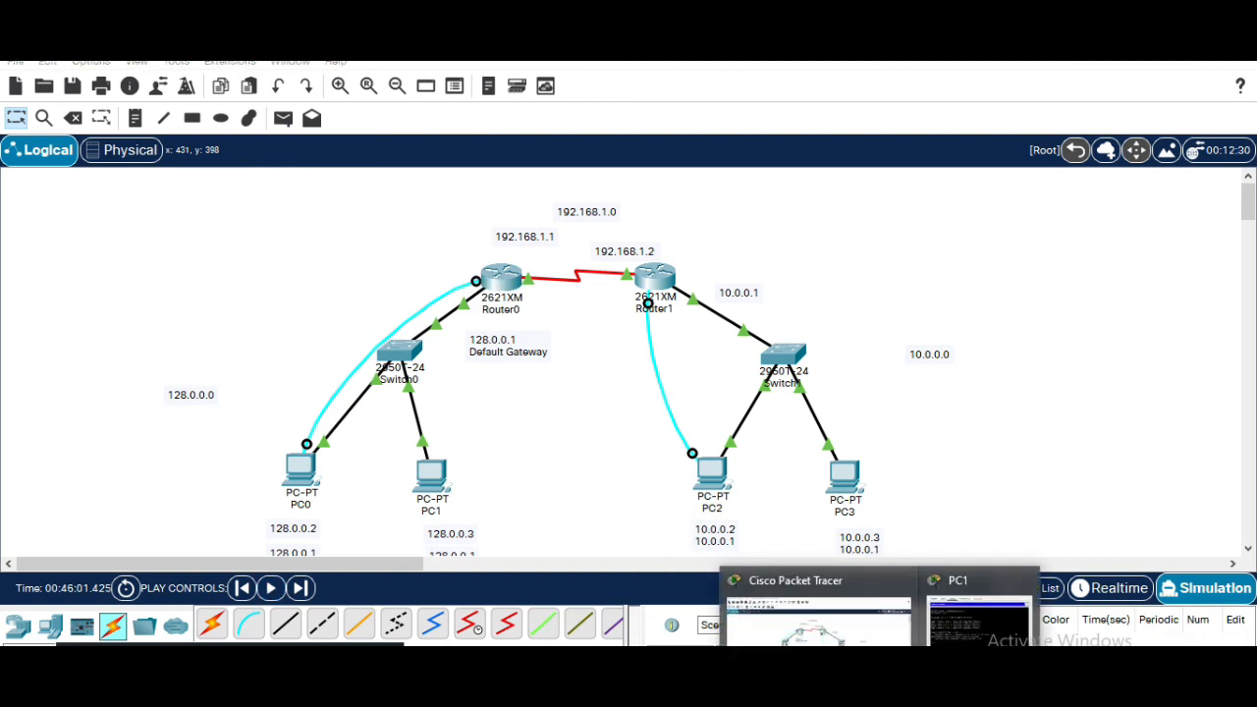
left_click(984, 621)
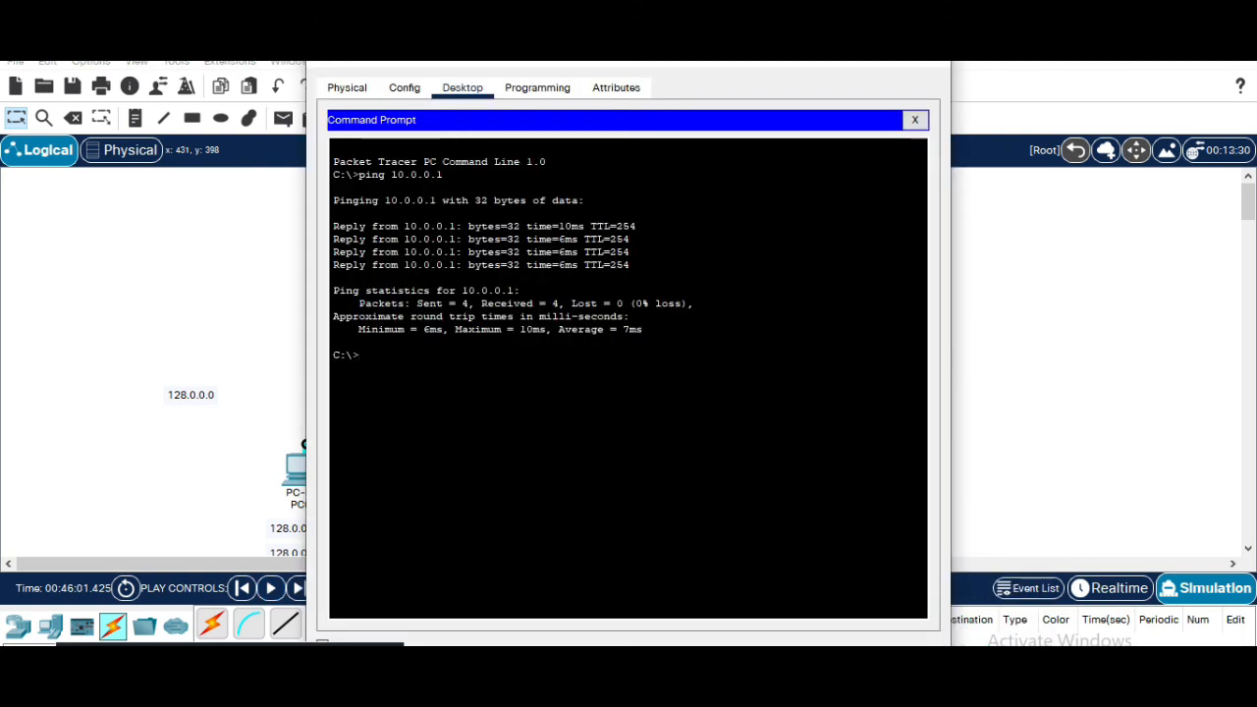
left_click(1029, 360)
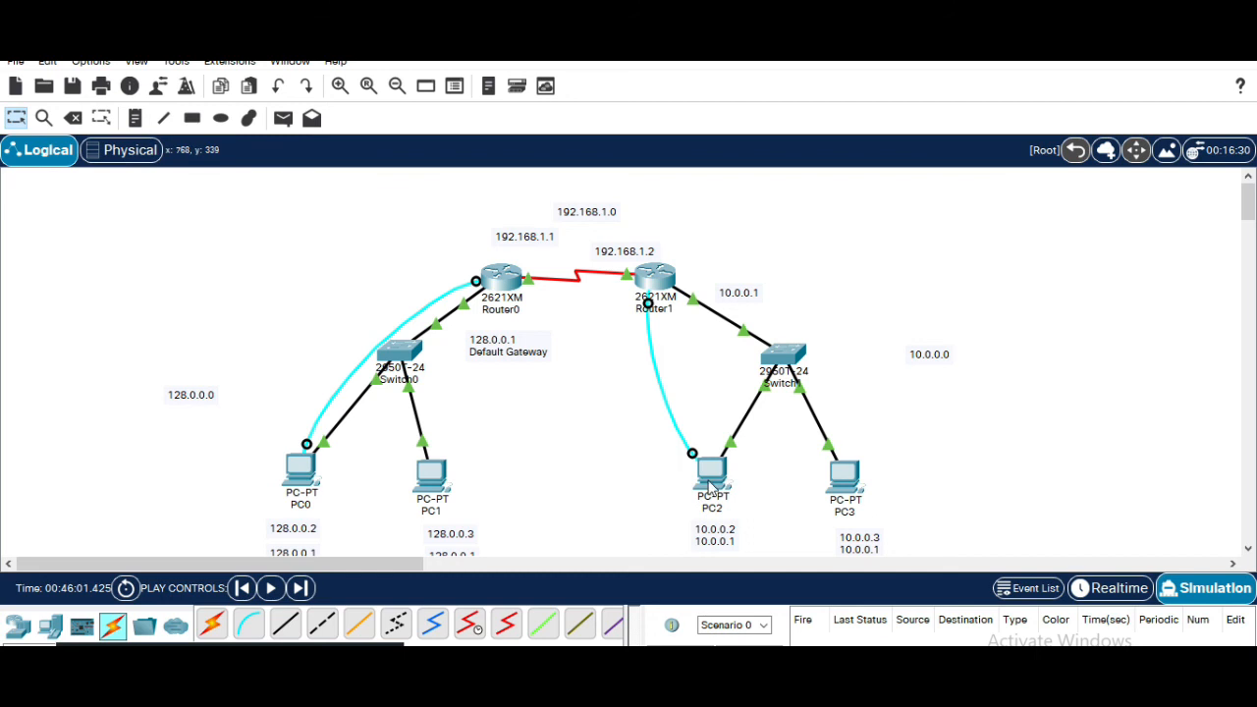
mouse_move(888, 687)
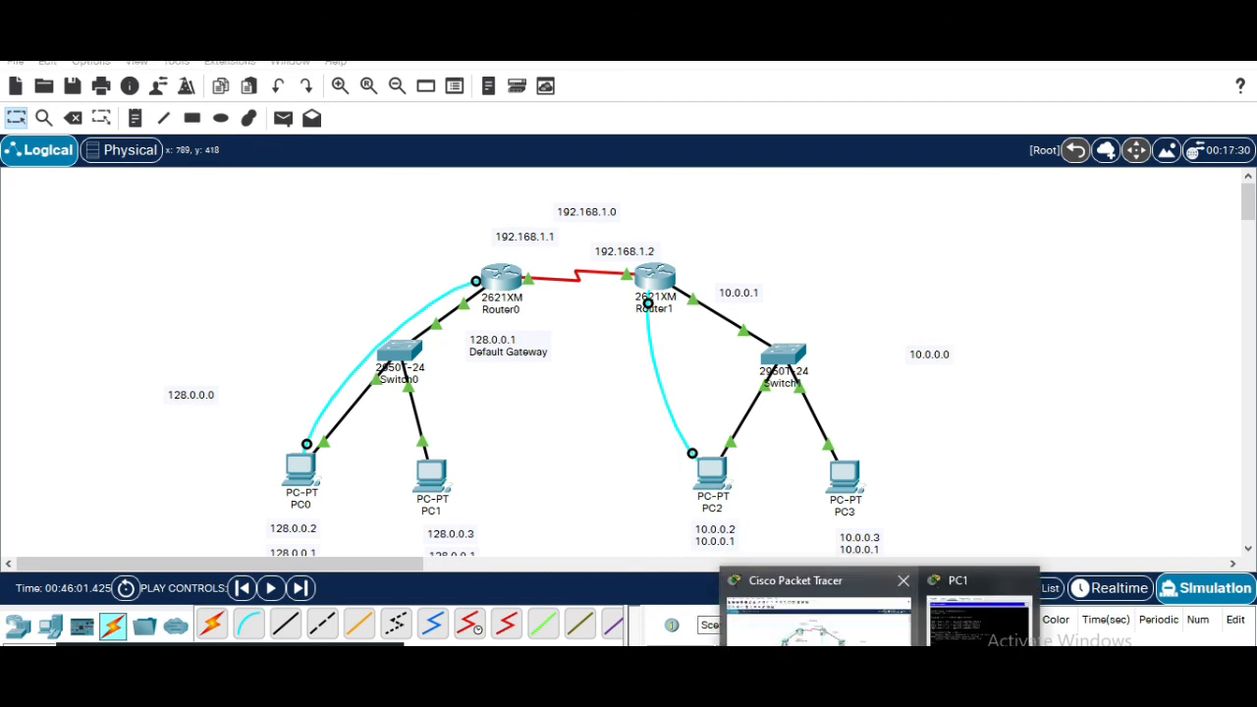
Return to PC1's Command Prompt and ping 10.0.0.2 by editing the previous ping command
left_click(987, 624)
key("Up")
key("BackSpace")
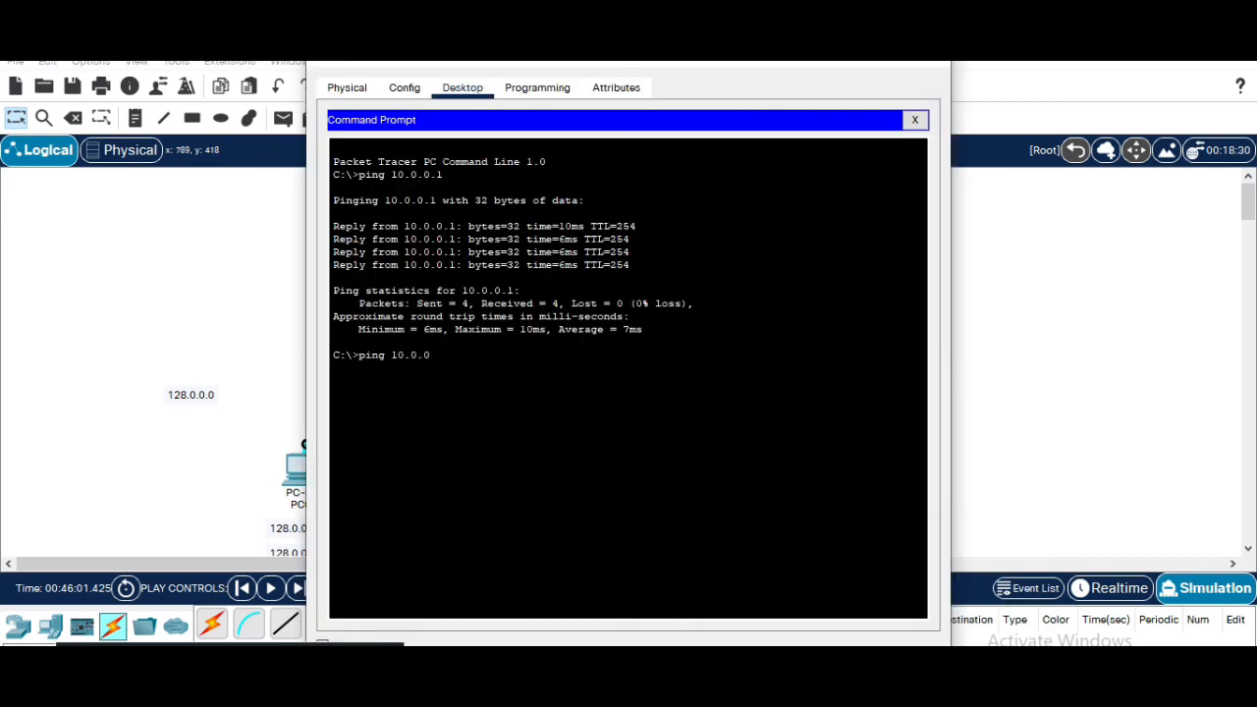
type("2")
key("Return")
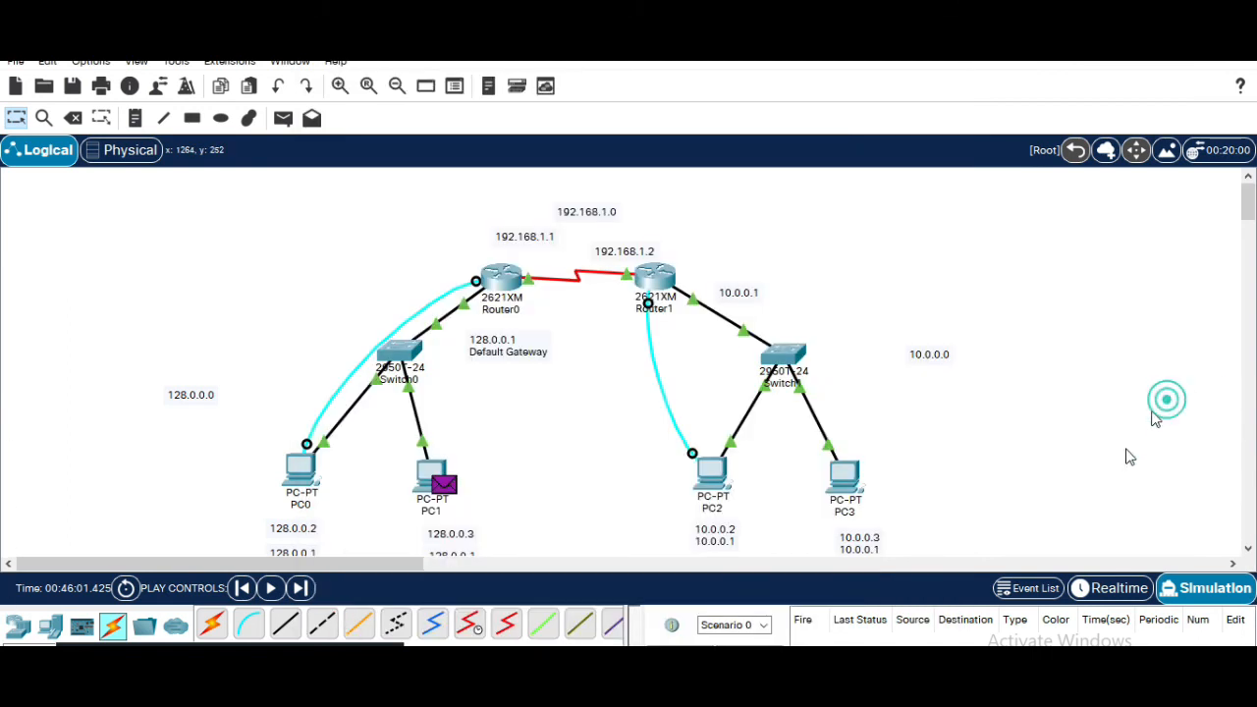
Switch the workspace to Realtime mode and bring PC1's Command Prompt window back
left_click(1166, 403)
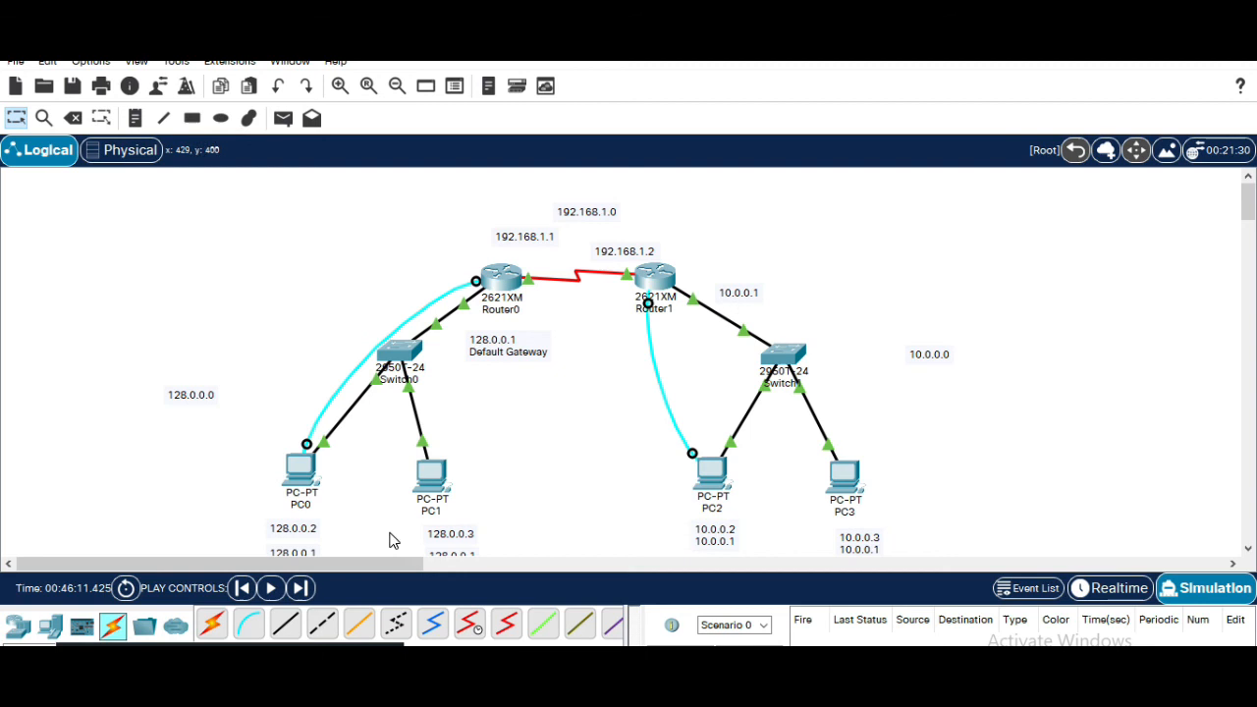
left_click(1110, 587)
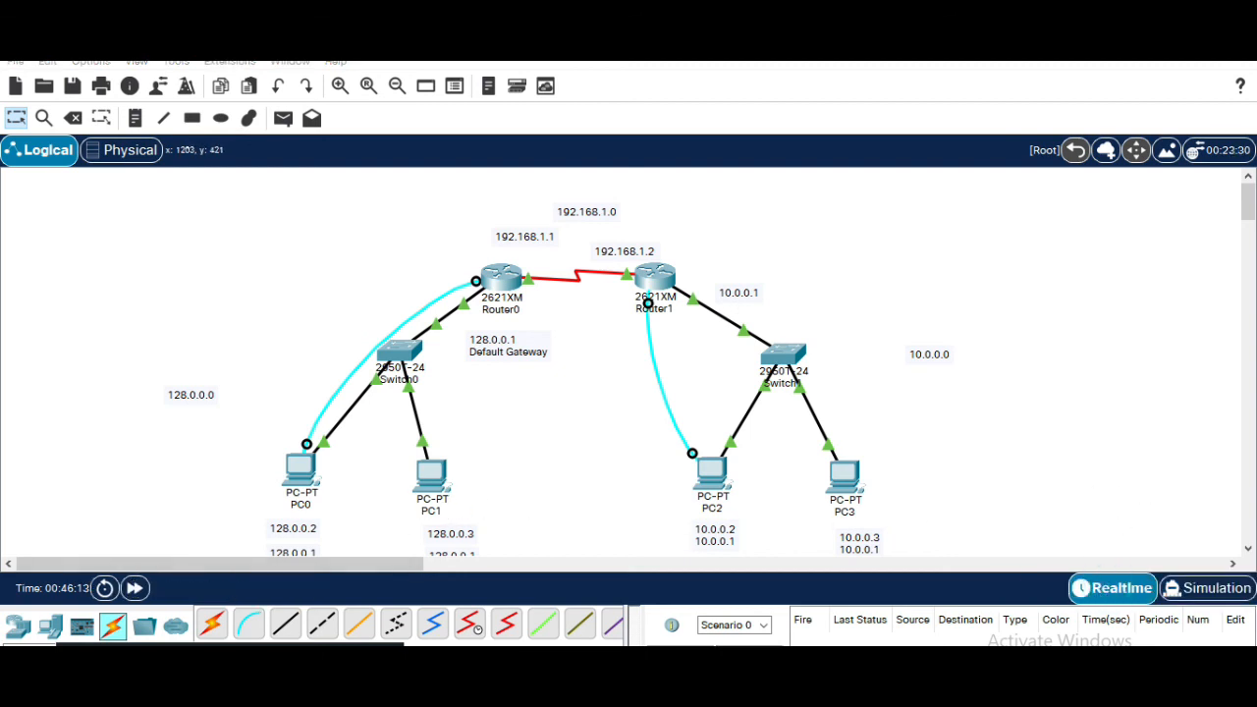
left_click(966, 648)
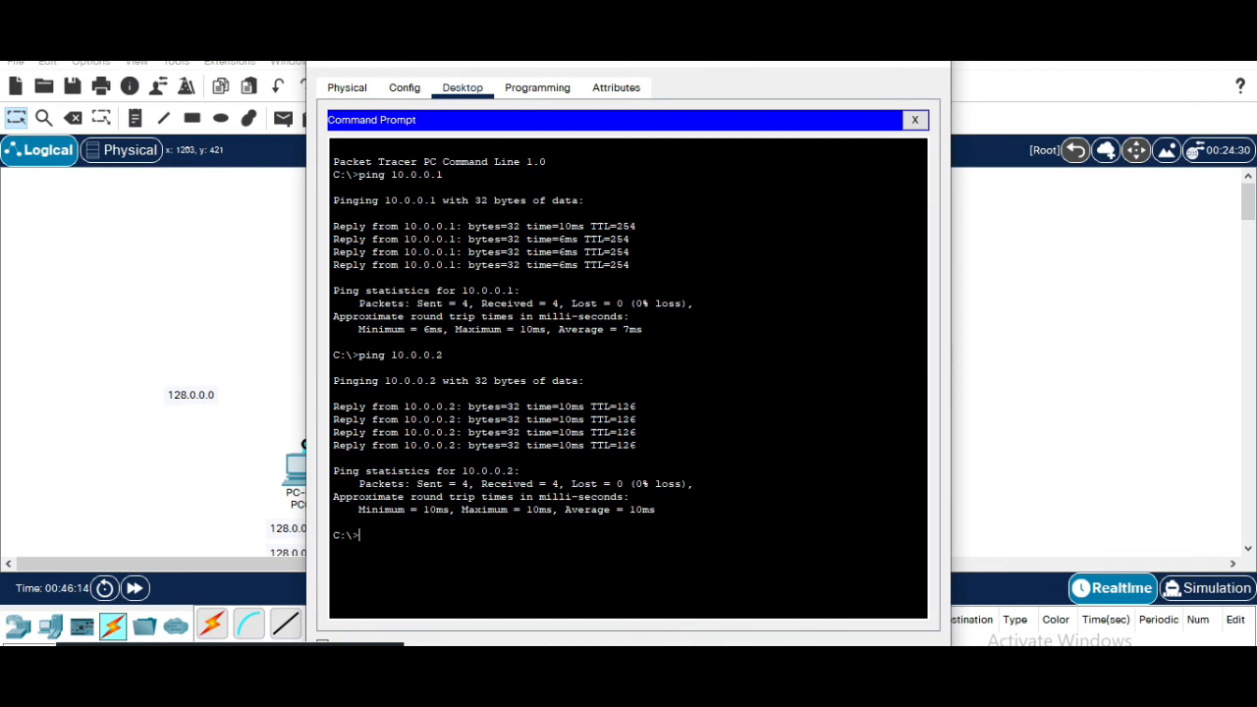
Ping 10.0.0.3 from PC1's Command Prompt
left_click(1018, 427)
mouse_move(881, 687)
left_click(980, 619)
type("ping 10.0.0.3")
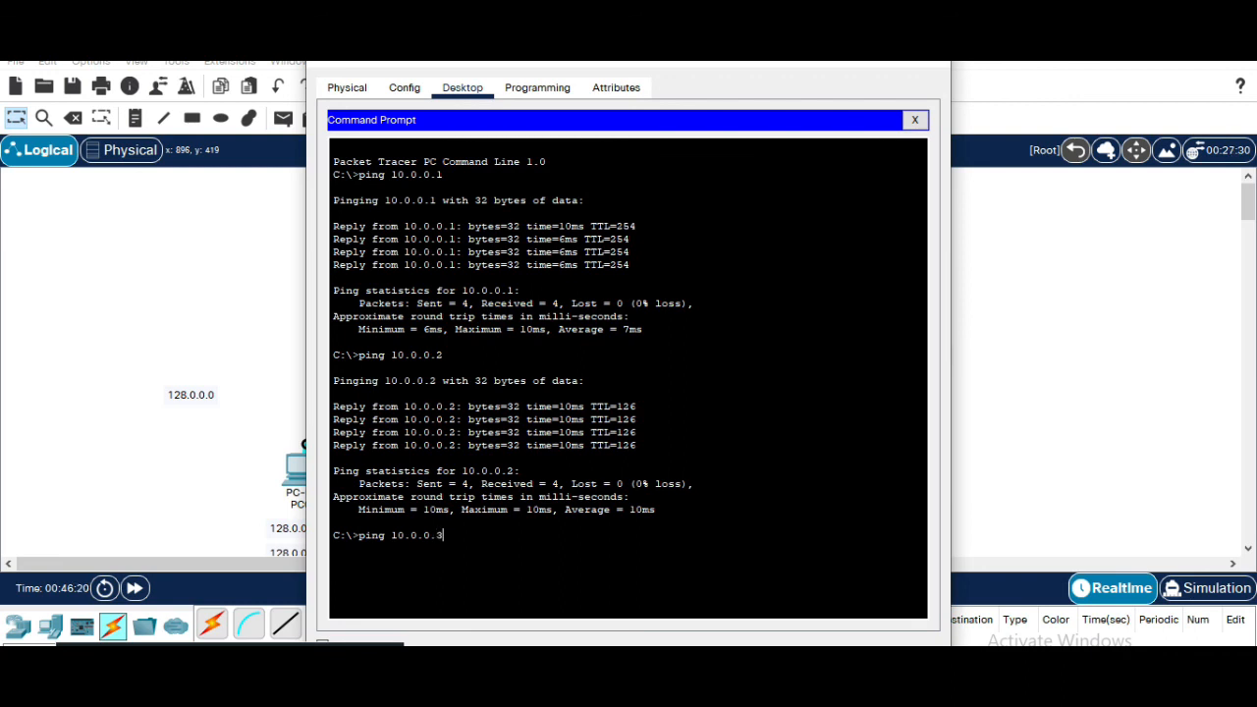
key("Return")
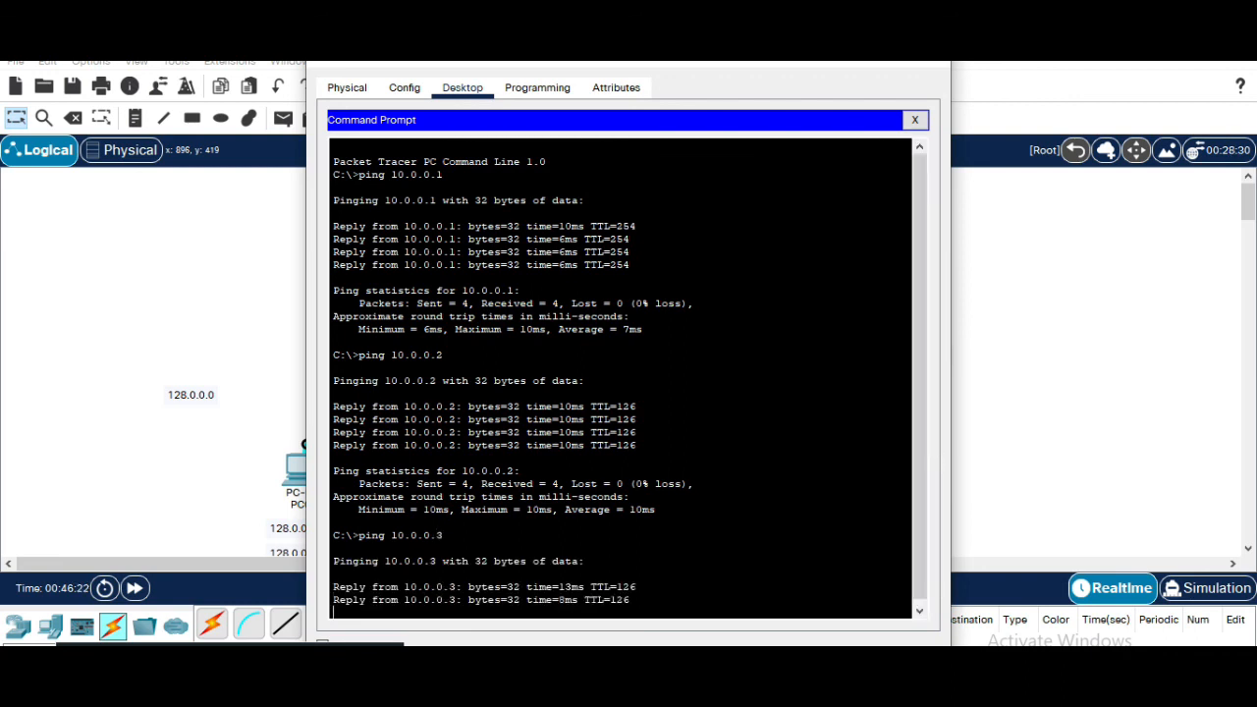